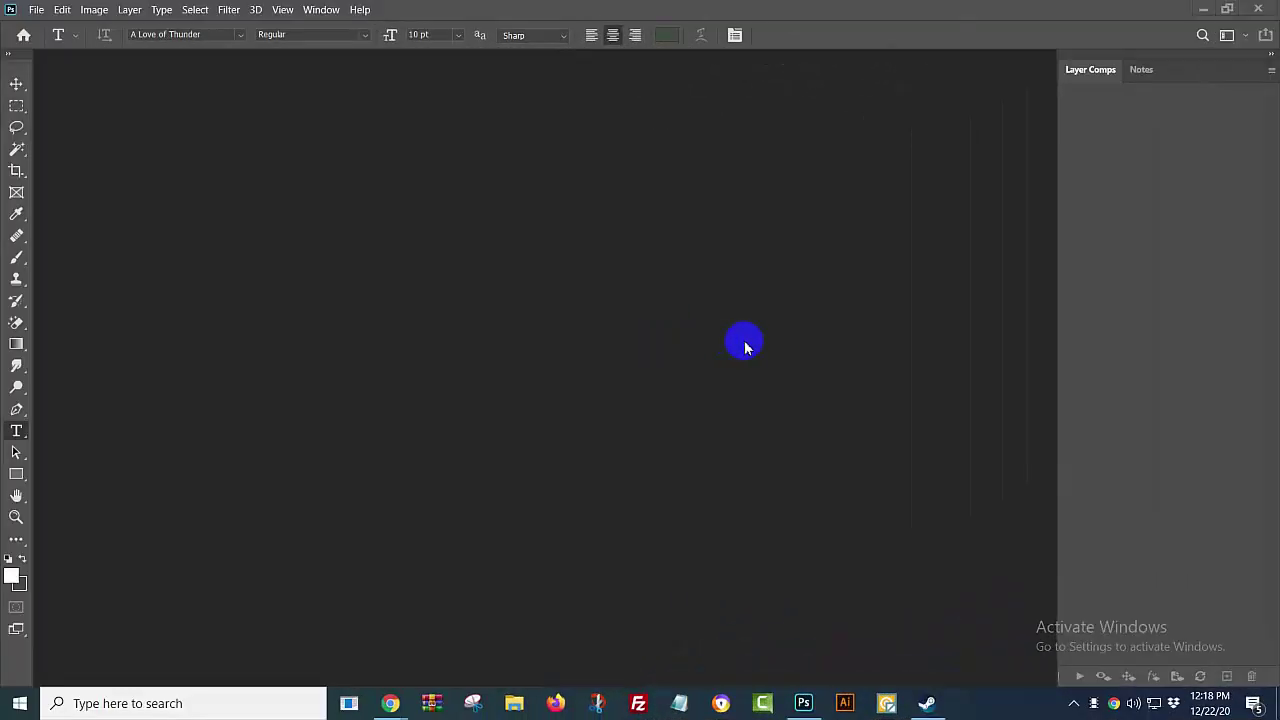
# Step: Open 20191223_171108.jpg from the transparent folder on the Desktop
pyautogui.click(36, 10)
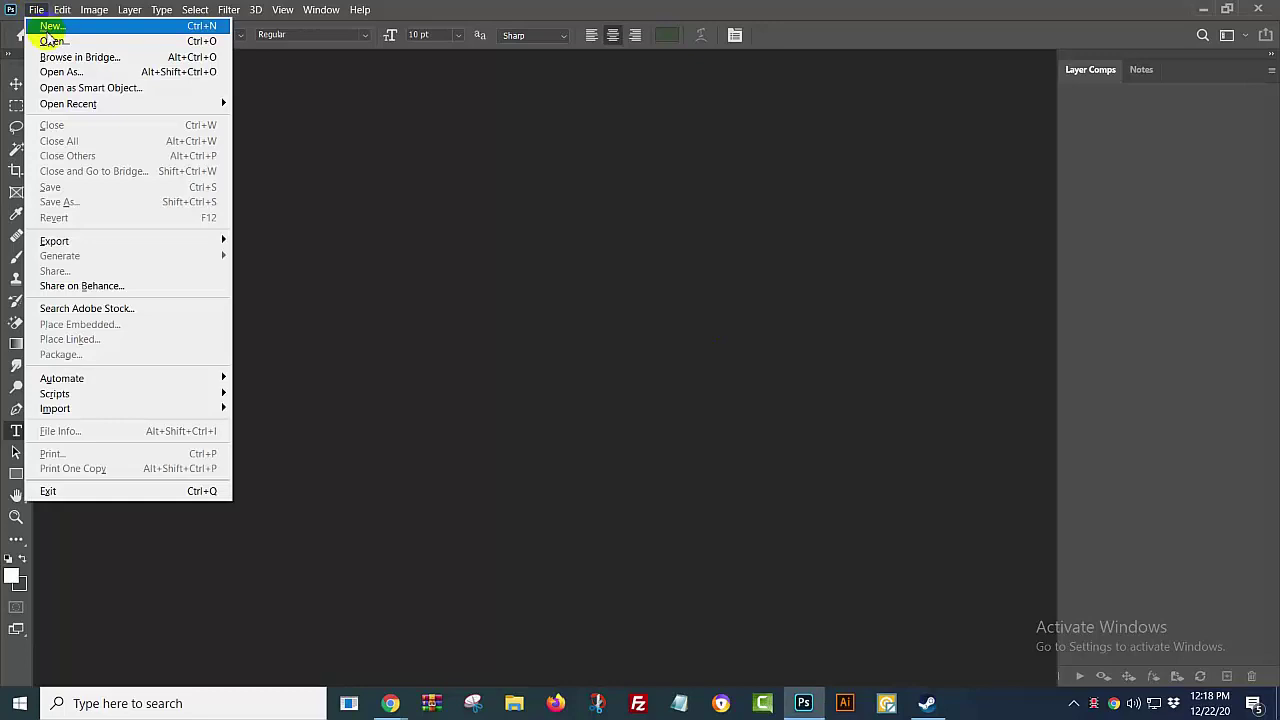
pyautogui.click(188, 41)
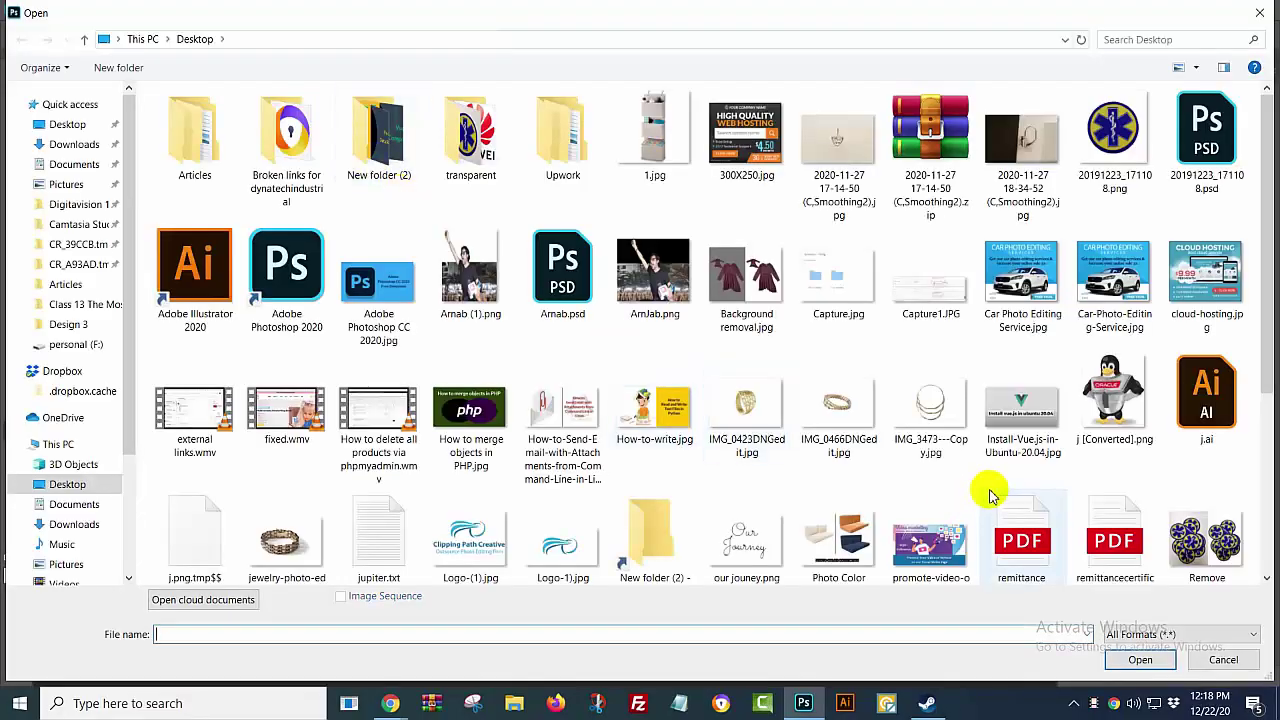
pyautogui.scroll(-3, 988, 492)
pyautogui.scroll(3, 600, 350)
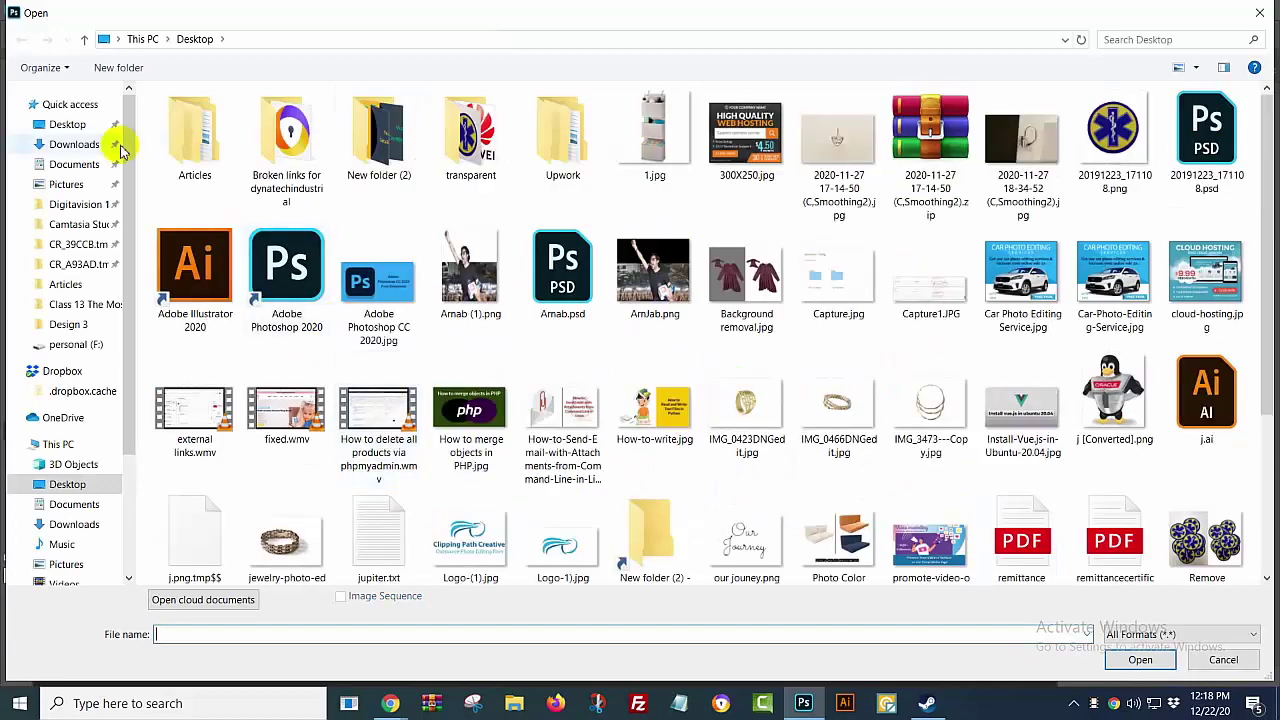
pyautogui.click(67, 124)
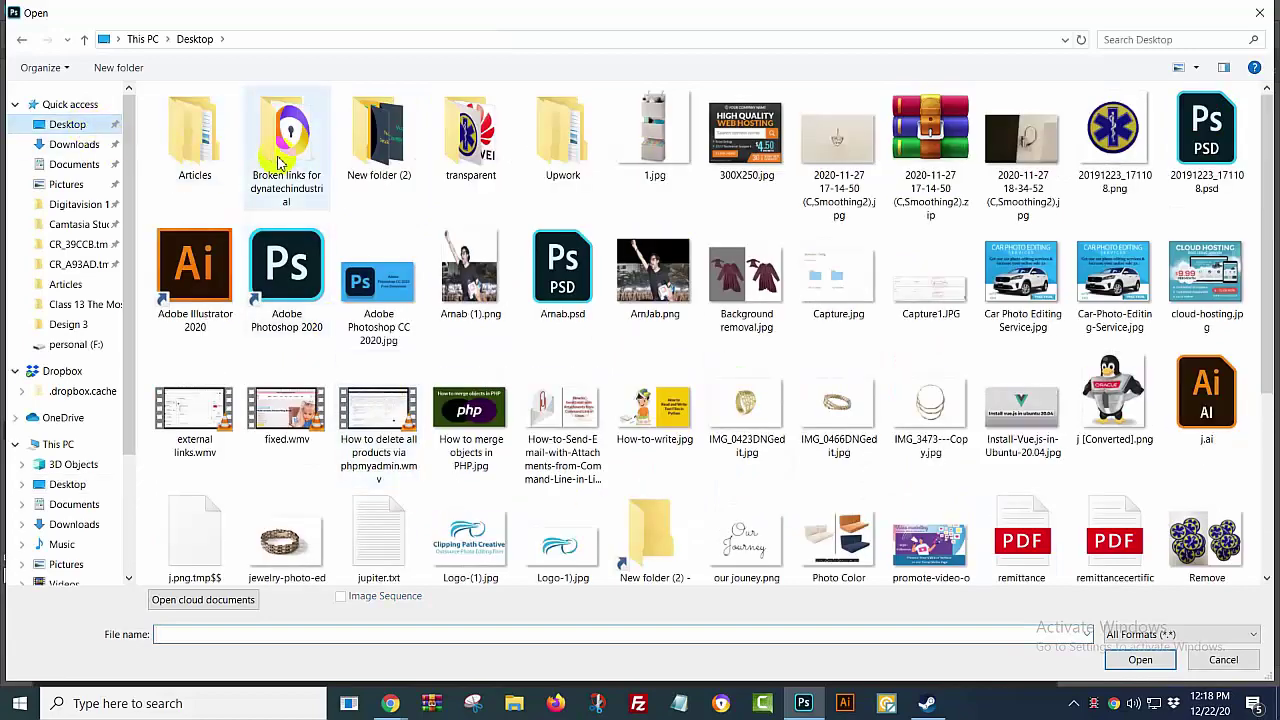
pyautogui.doubleClick(466, 160)
pyautogui.click(194, 135)
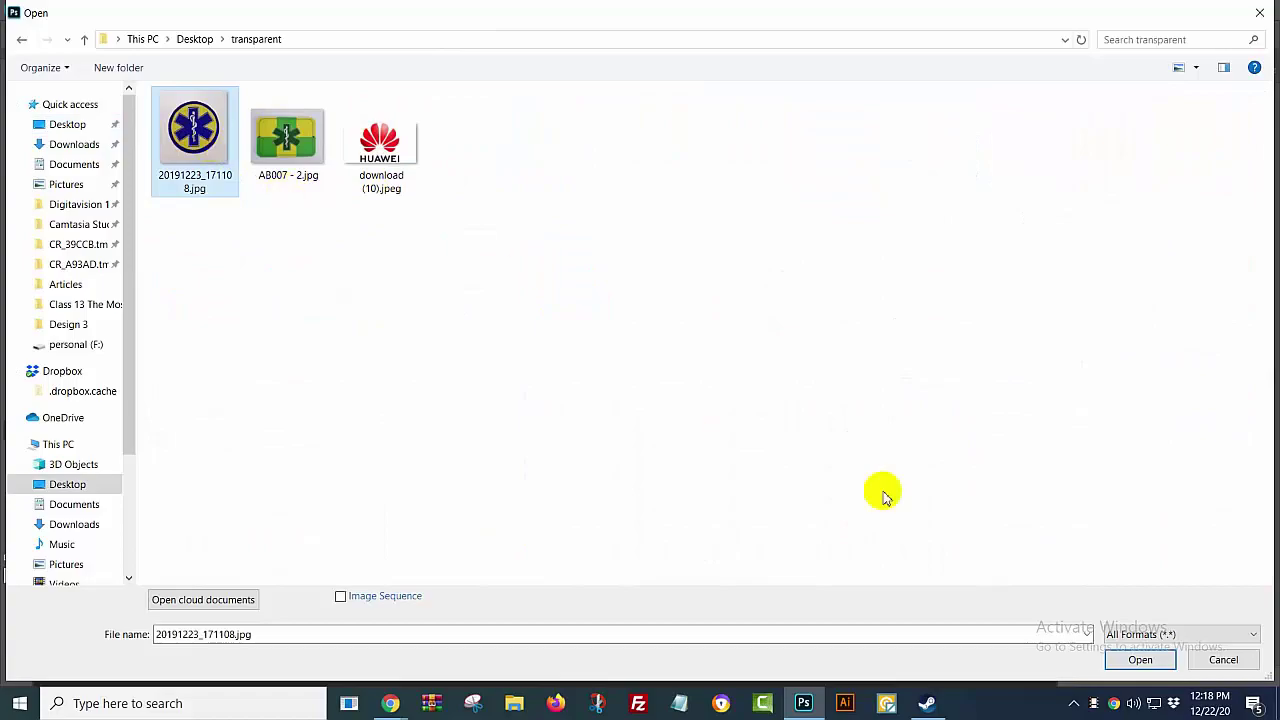
pyautogui.click(1140, 660)
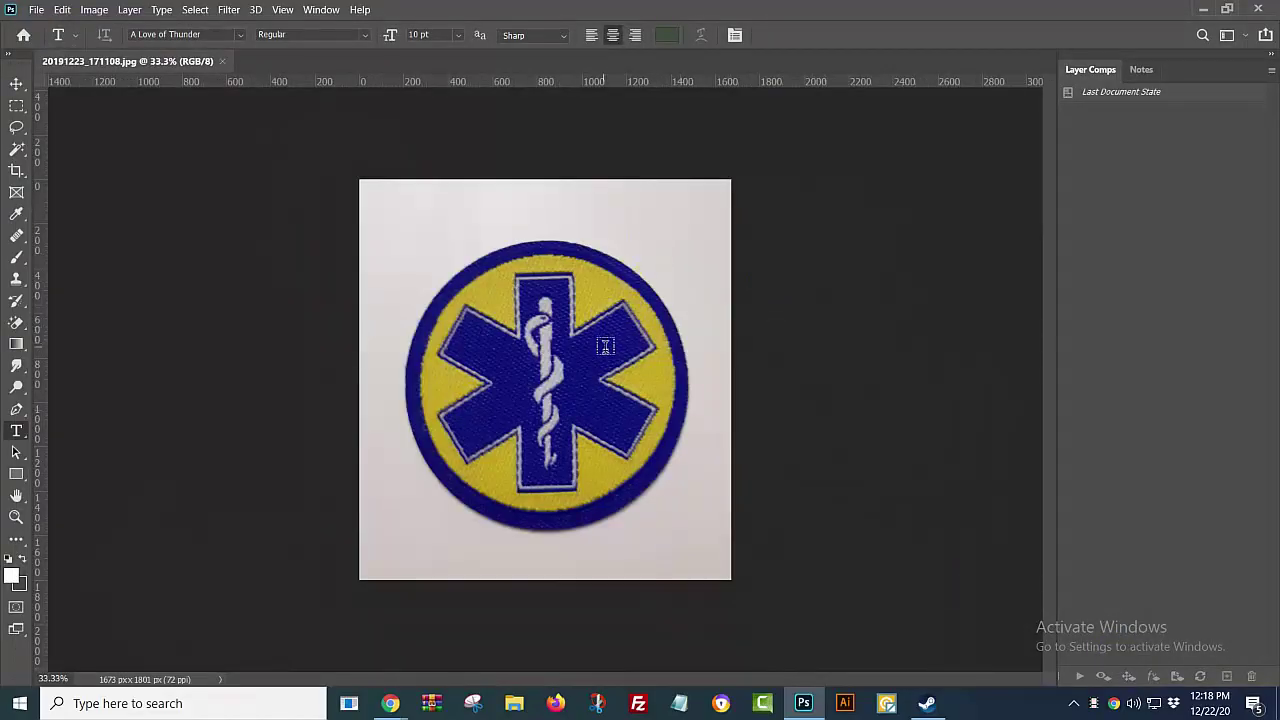
# Step: Show the Layers panel from the Window menu, expanded and moved left as a floating panel
pyautogui.scroll(1, 680, 360)
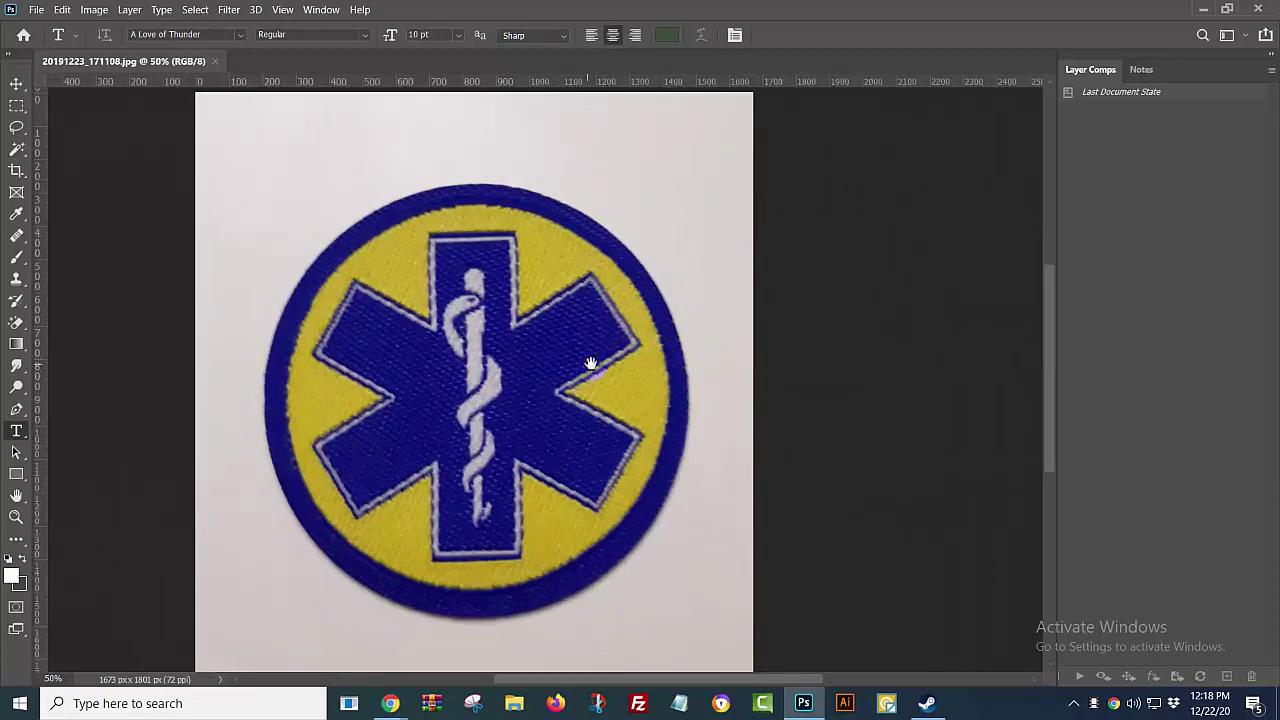
pyautogui.moveTo(591, 363)
pyautogui.mouseDown()
pyautogui.moveTo(687, 352)
pyautogui.moveTo(686, 338)
pyautogui.mouseUp()
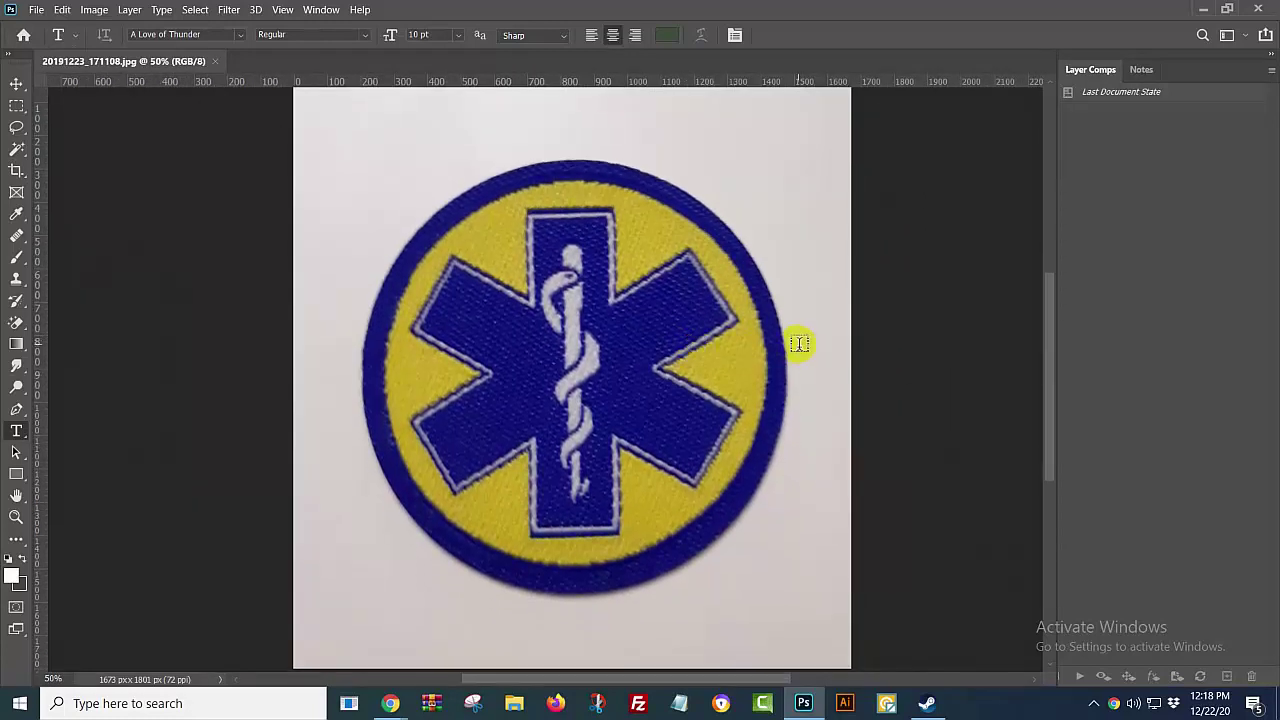
pyautogui.click(321, 10)
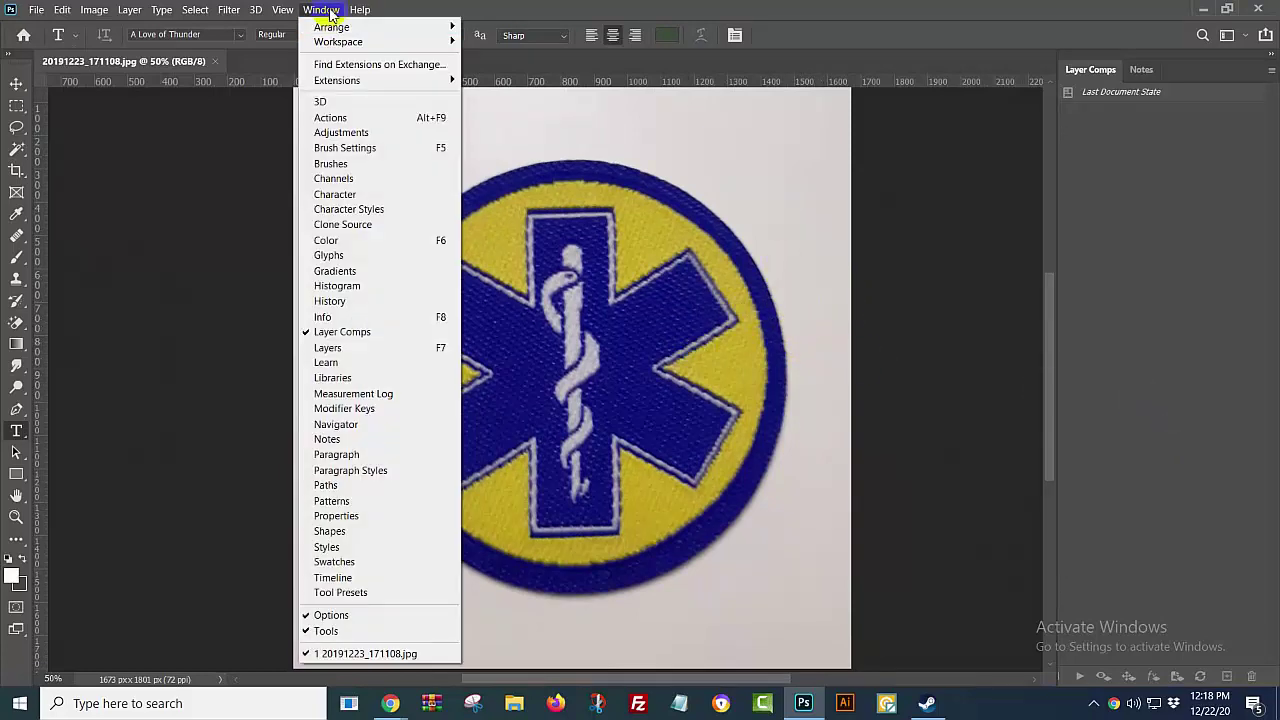
pyautogui.click(366, 357)
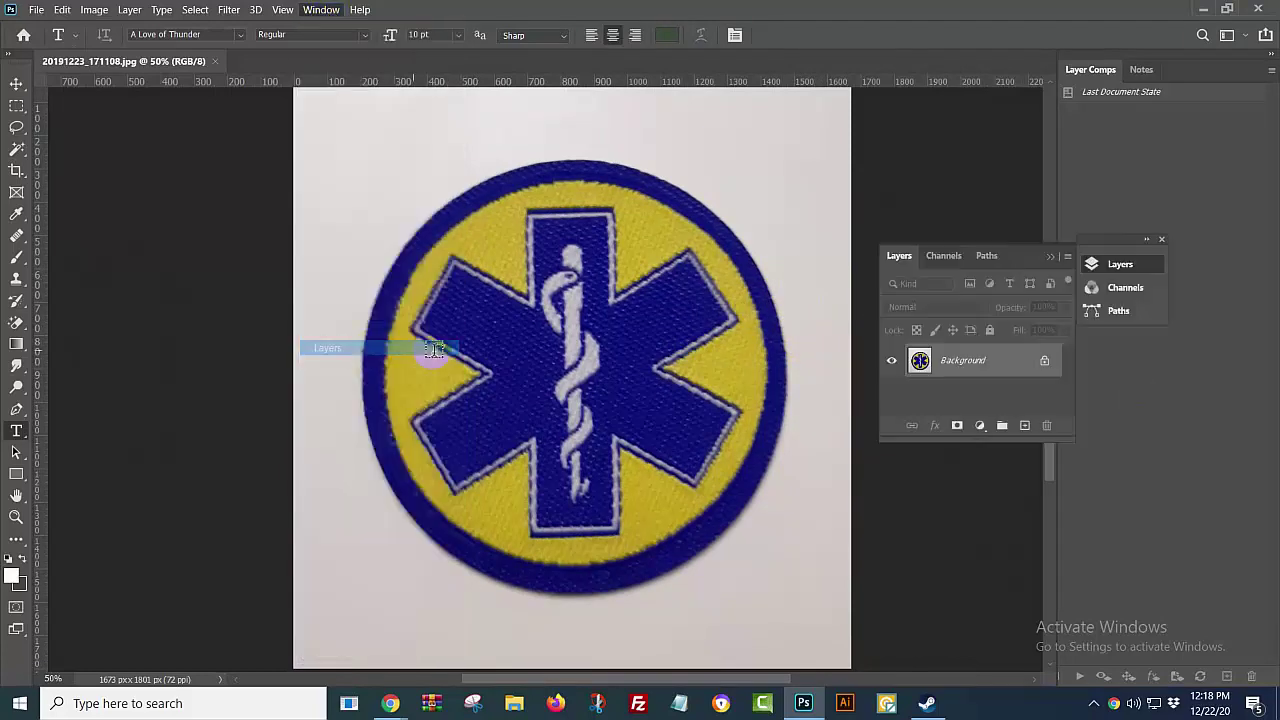
pyautogui.click(1146, 241)
pyautogui.moveTo(1164, 242); pyautogui.dragTo(998, 230)
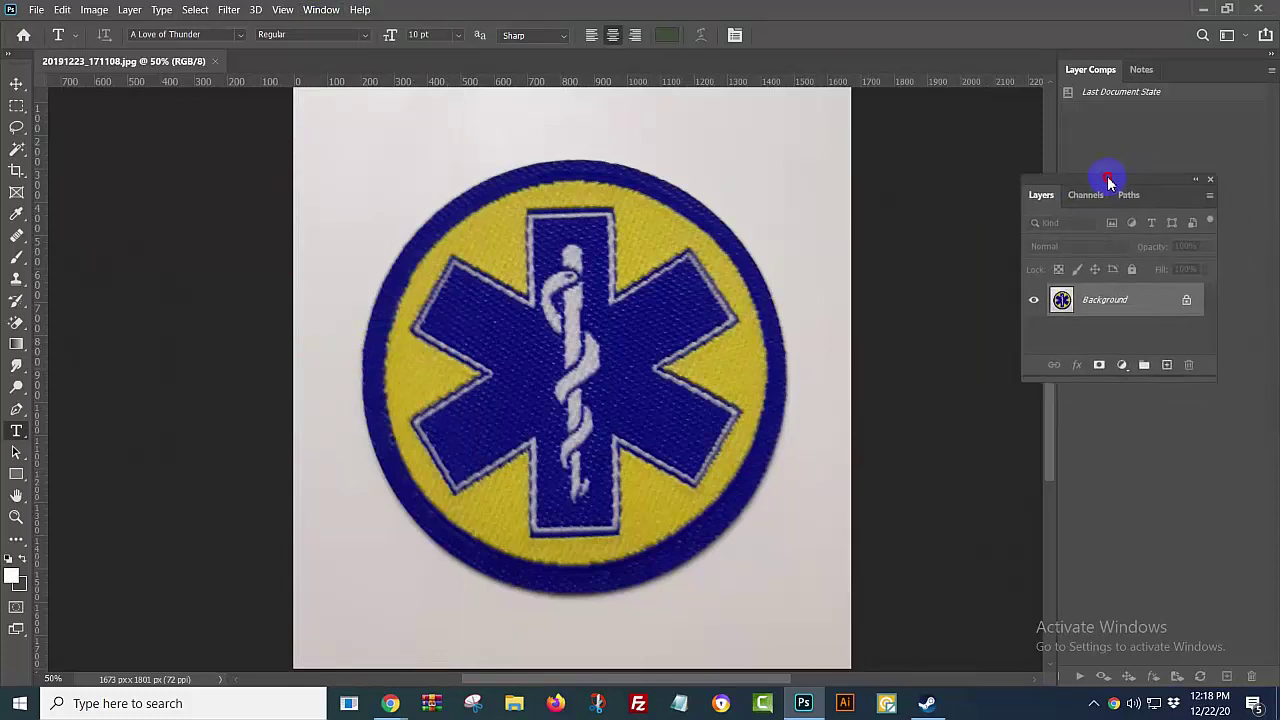
# Step: Close the Layer Comps and Notes panels and reposition the Layers panel up and right
pyautogui.click(1272, 70)
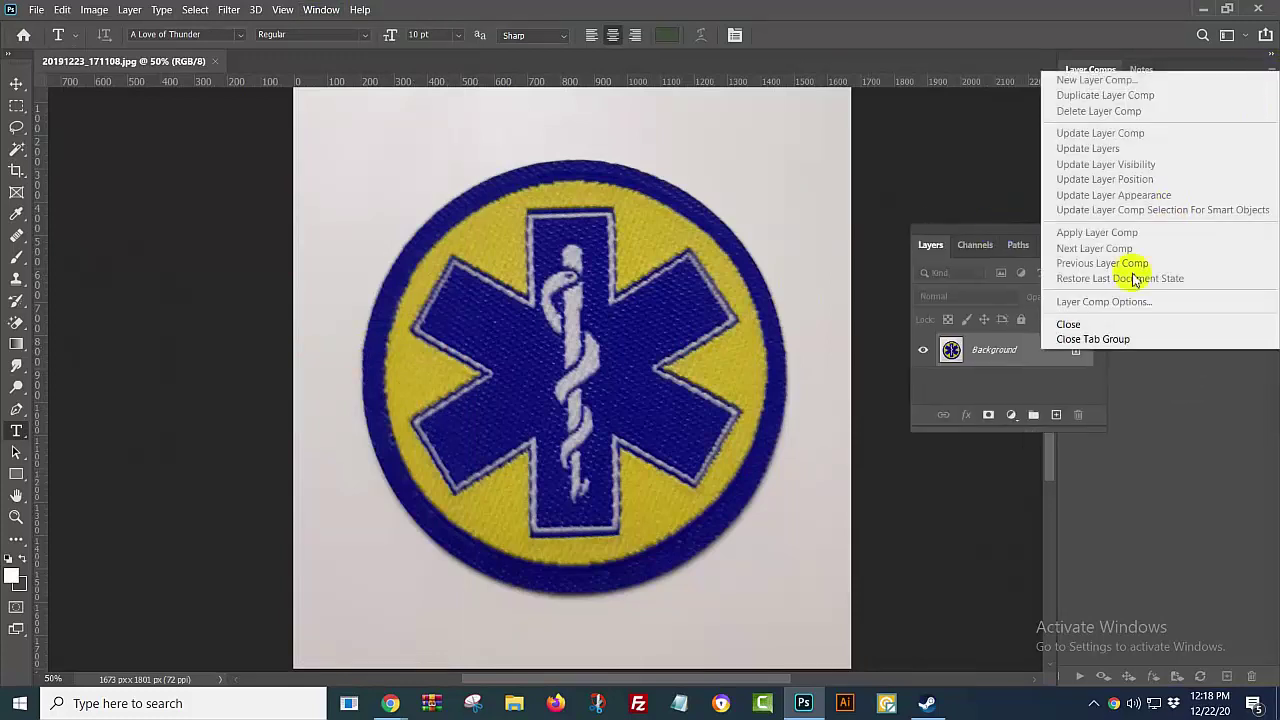
pyautogui.click(1075, 323)
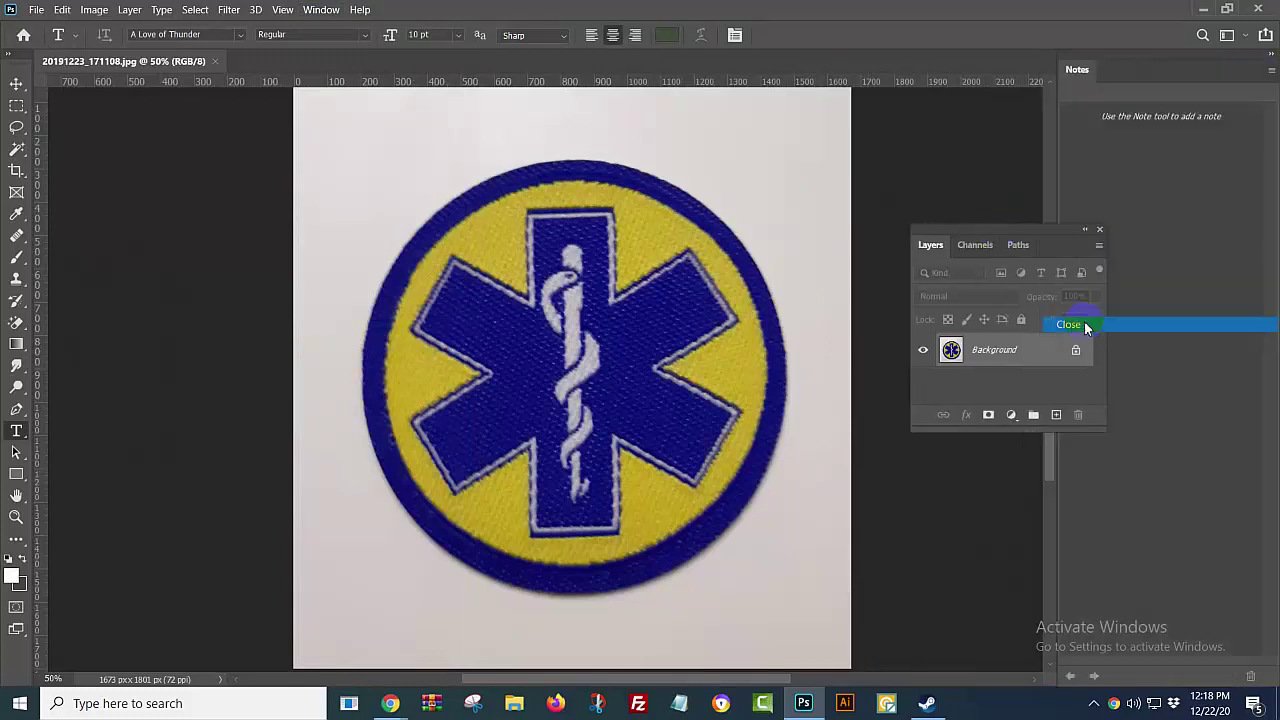
pyautogui.click(1268, 72)
pyautogui.click(1232, 90)
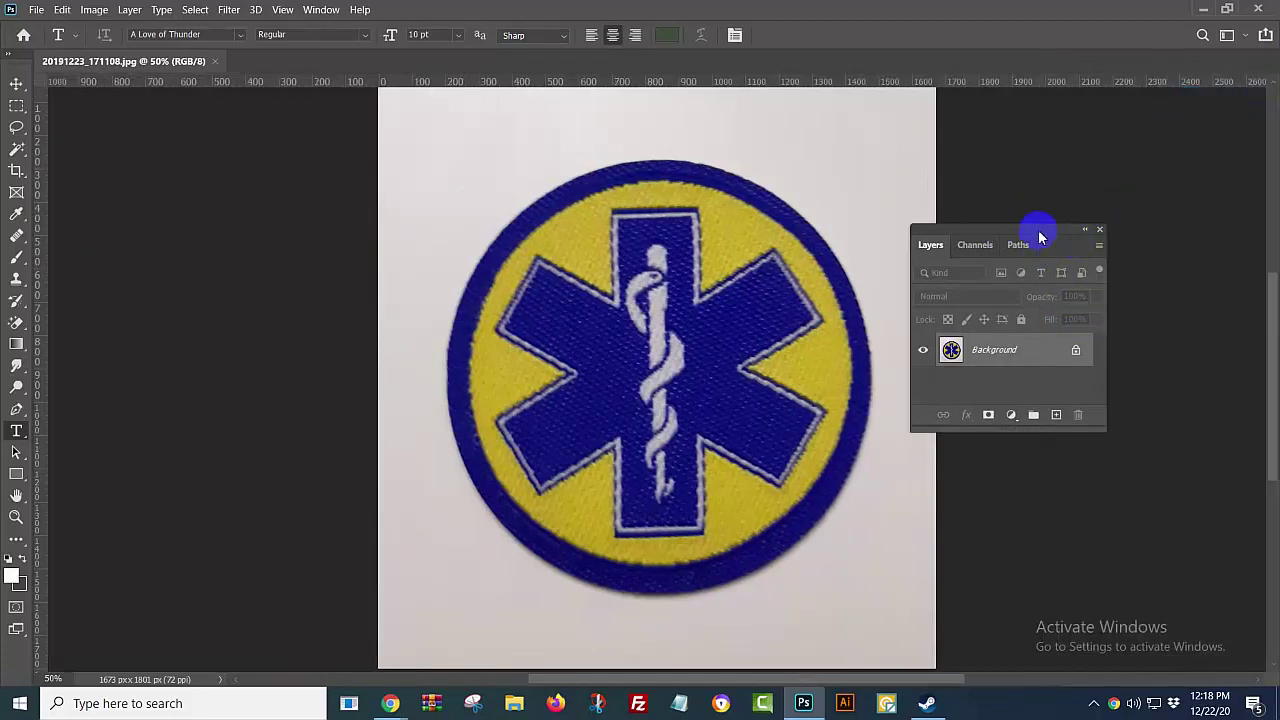
pyautogui.moveTo(1040, 237); pyautogui.dragTo(1187, 208)
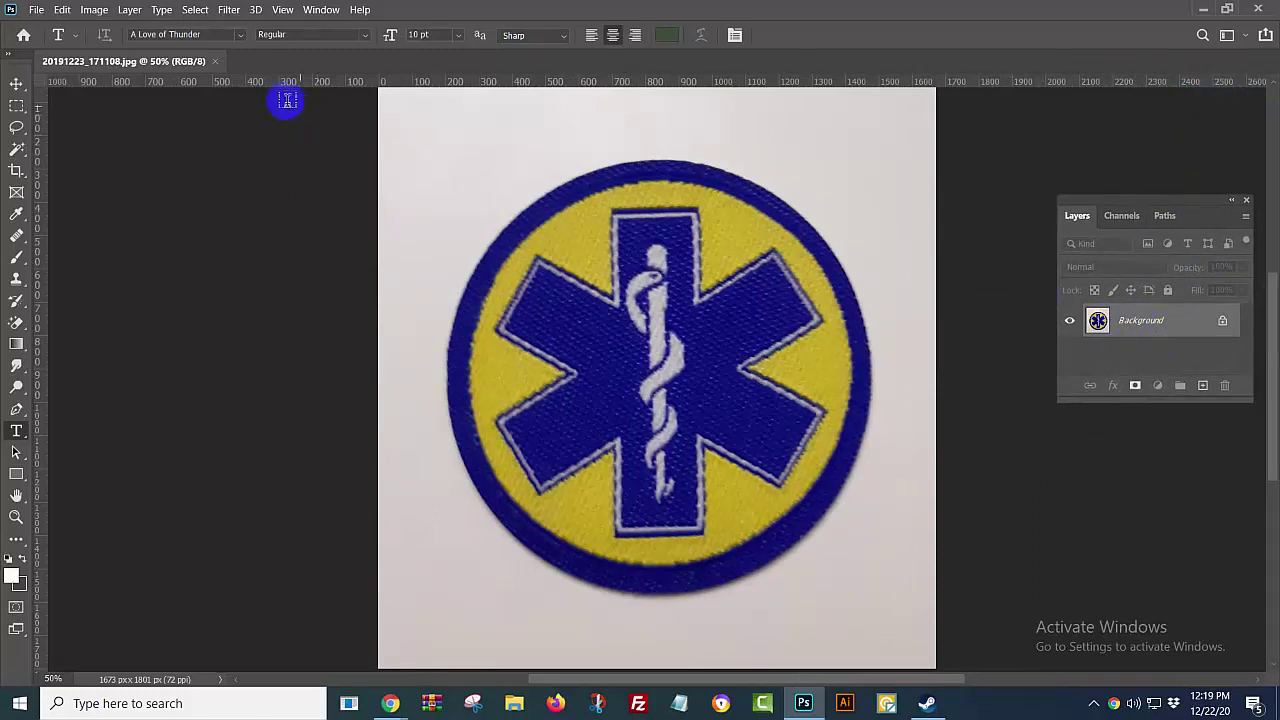
# Step: Create empty Layer 1 above Background, delete an extra Layer 2, and select Background
pyautogui.click(131, 10)
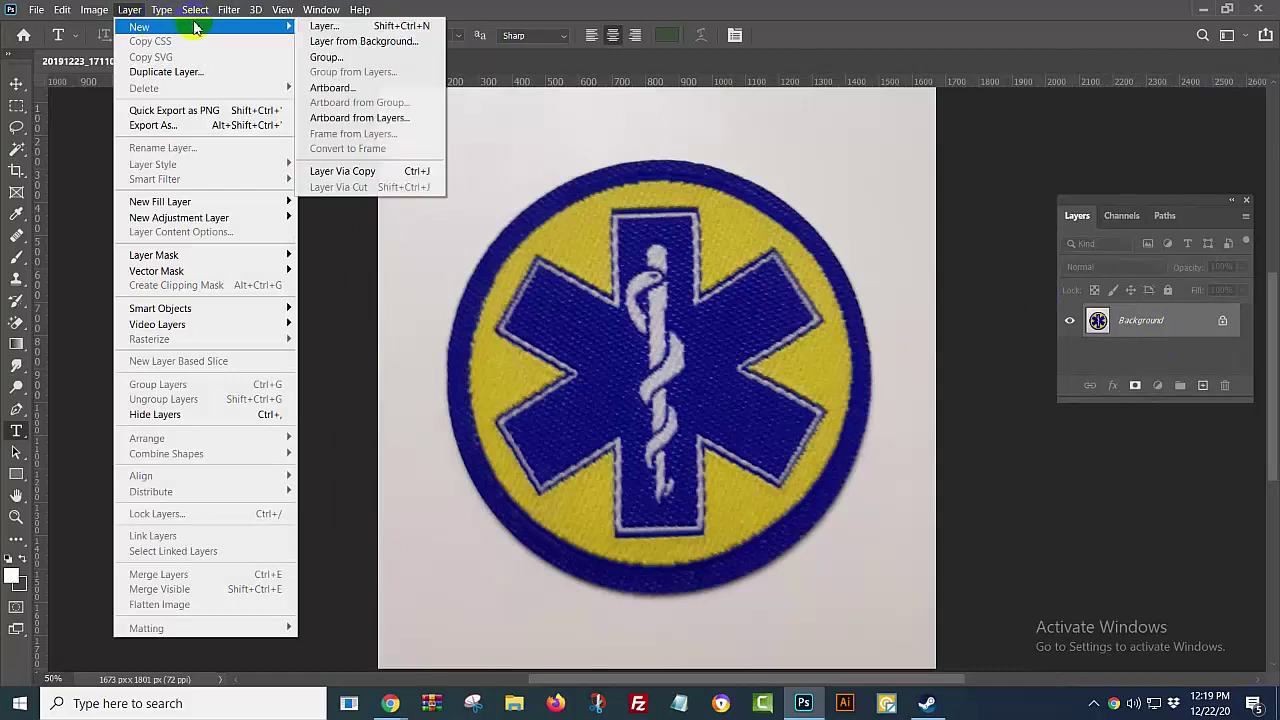
pyautogui.click(334, 27)
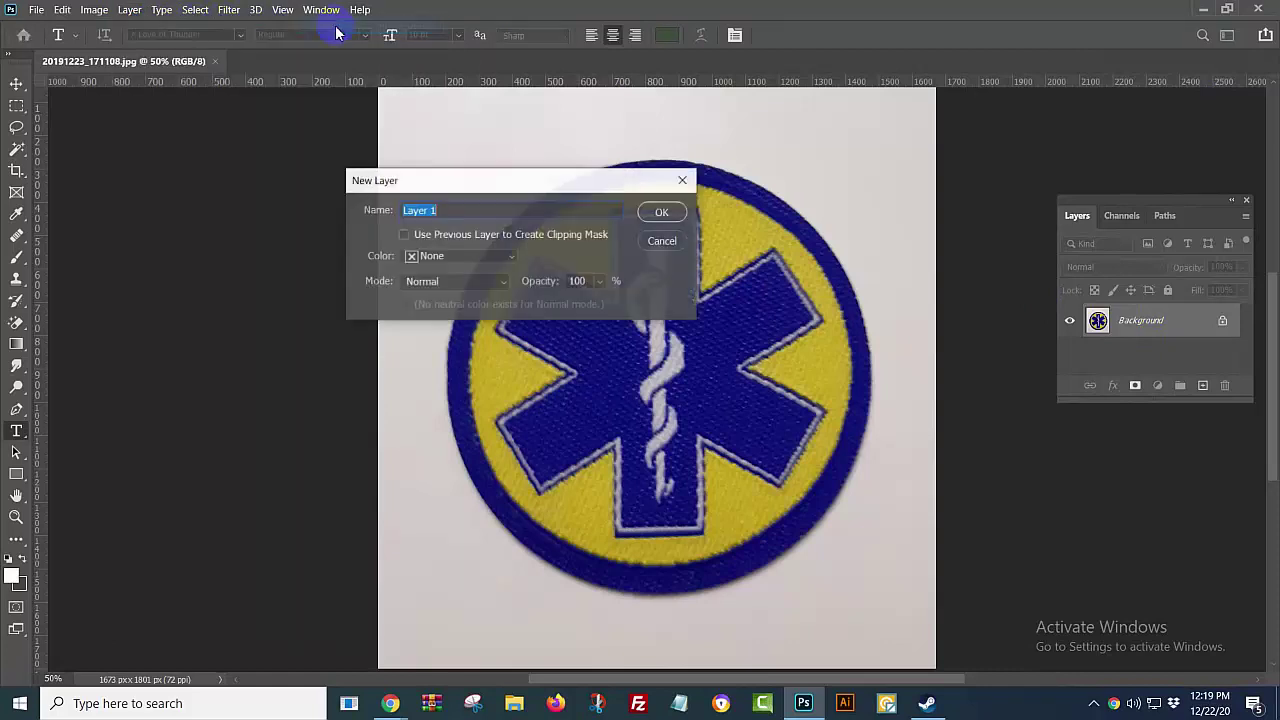
pyautogui.click(660, 212)
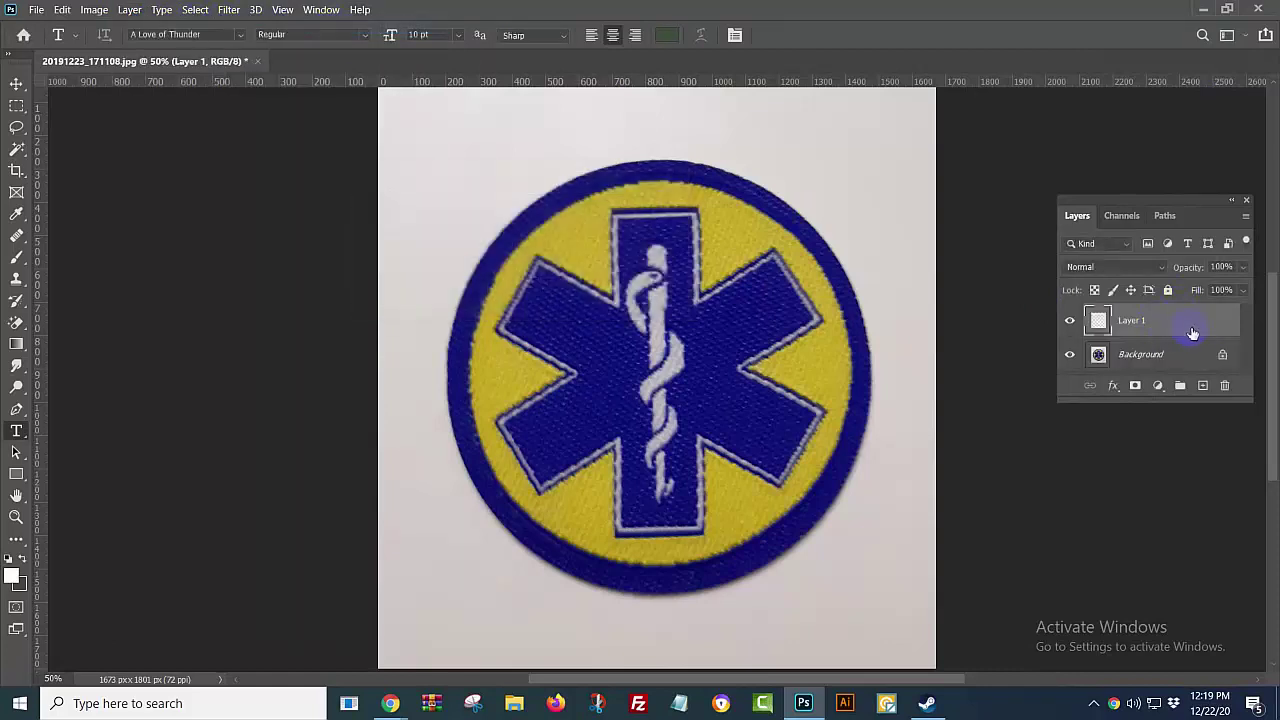
pyautogui.click(1204, 388)
pyautogui.click(1228, 387)
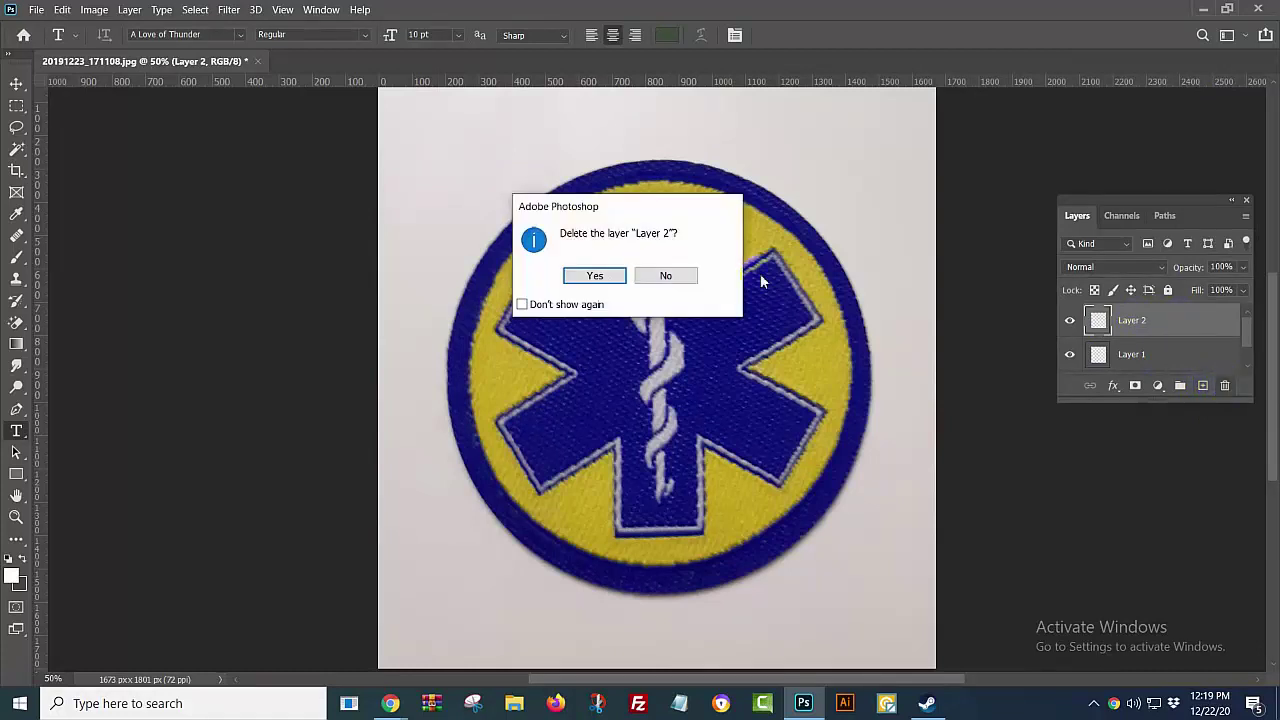
pyautogui.click(606, 274)
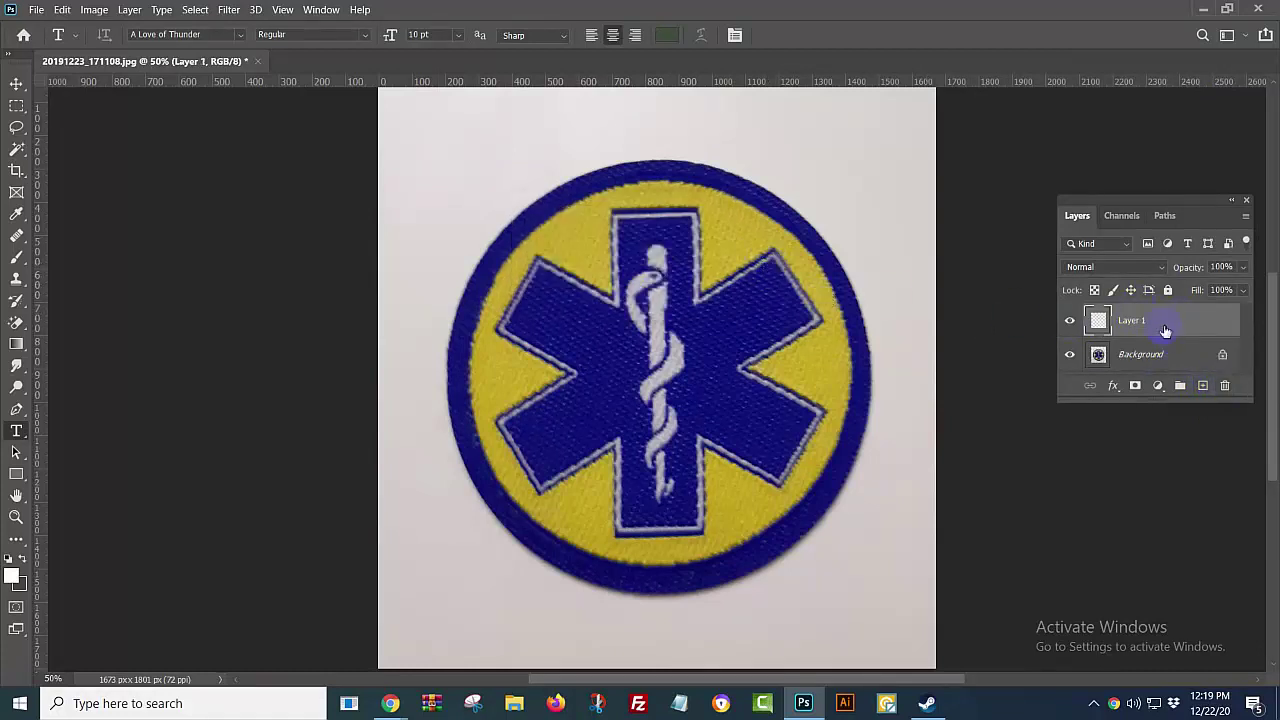
pyautogui.click(1134, 357)
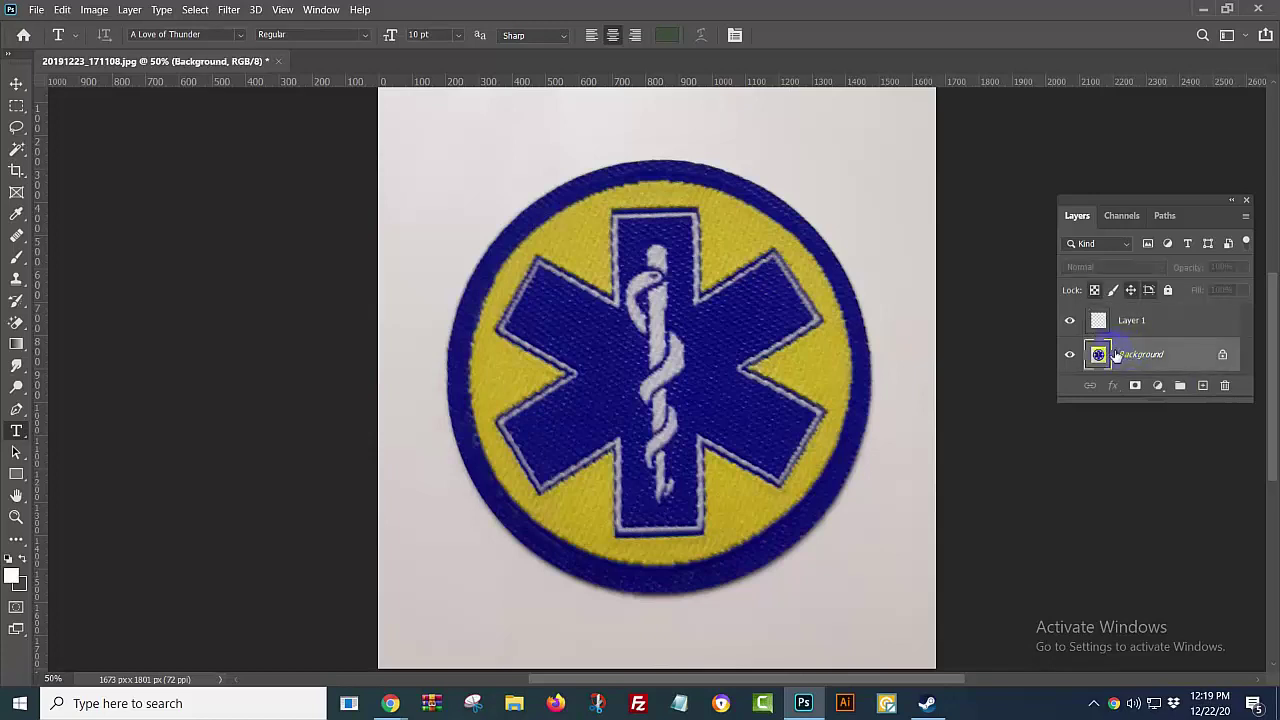
# Step: Duplicate the Background layer as Background copy, then delete the original locked Background
pyautogui.rightClick(1122, 355)
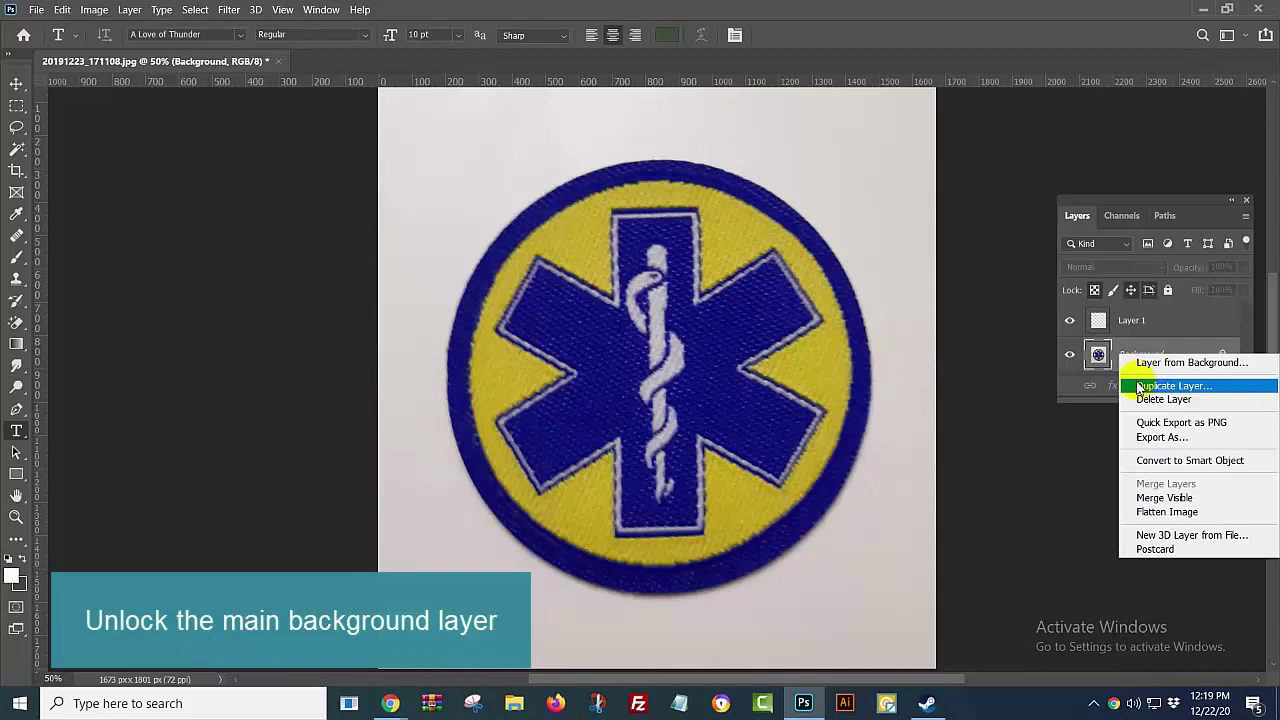
pyautogui.click(1155, 386)
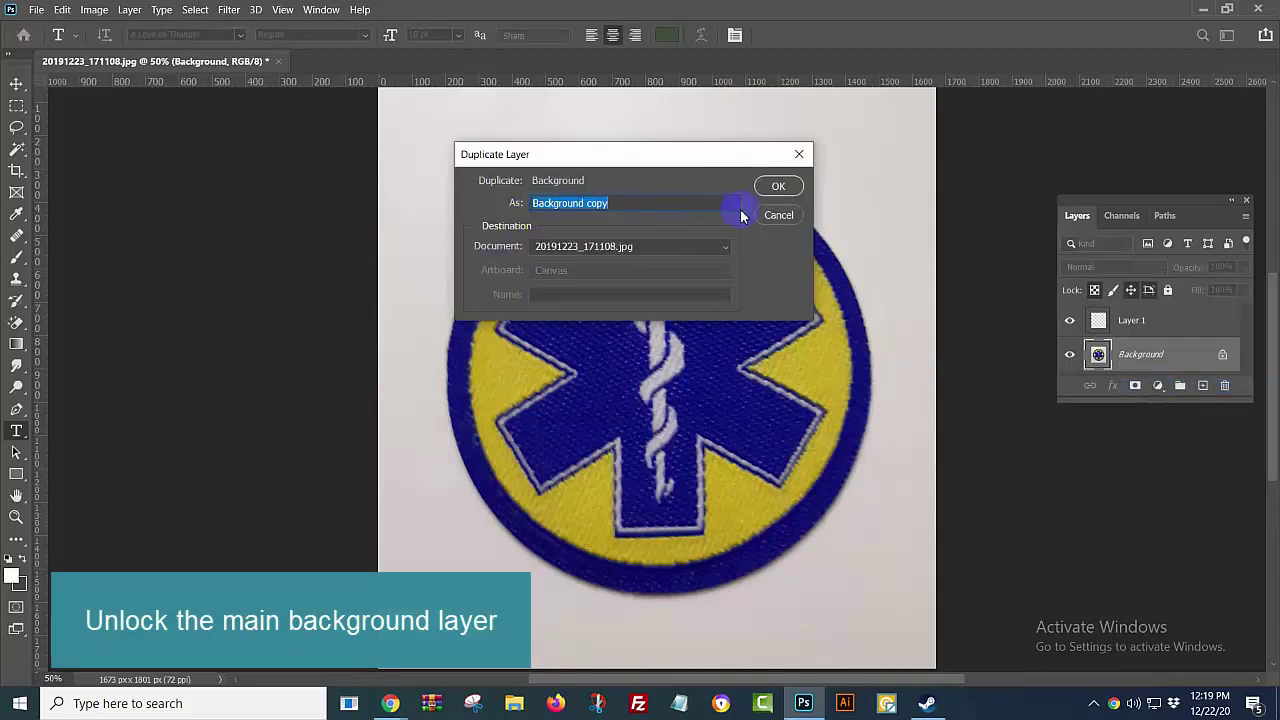
pyautogui.click(779, 187)
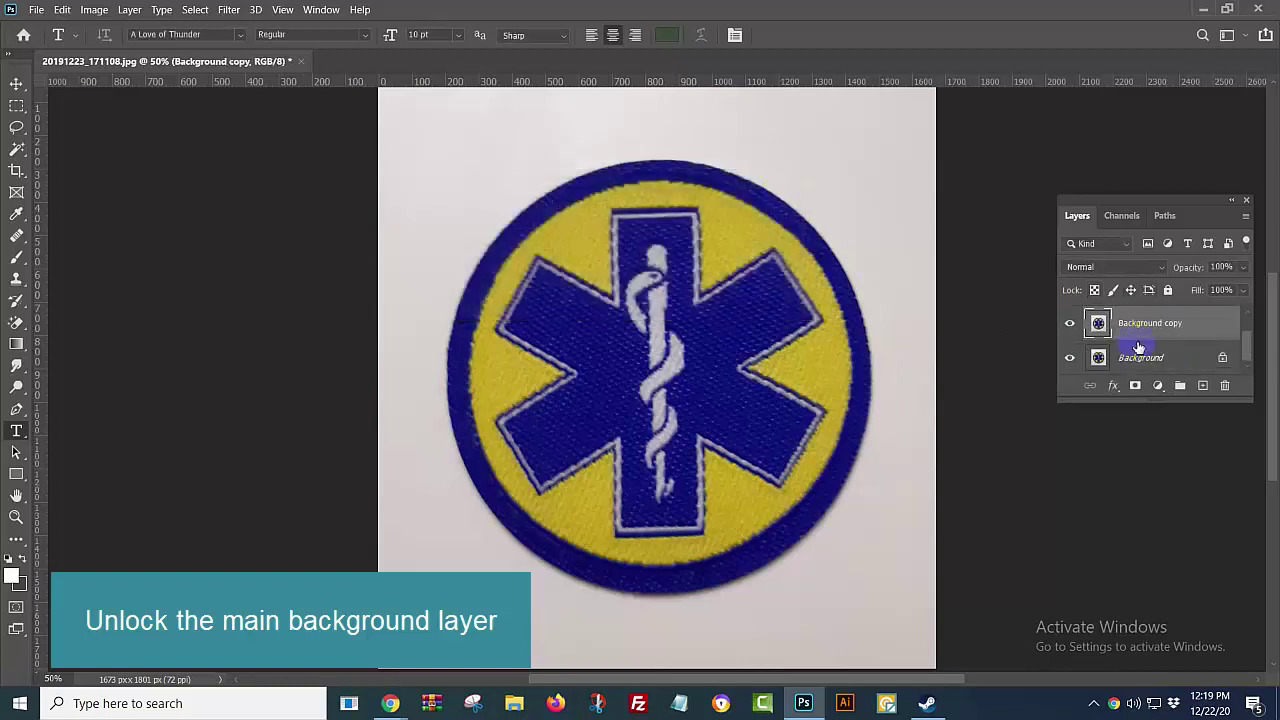
pyautogui.click(1100, 358)
pyautogui.click(1224, 385)
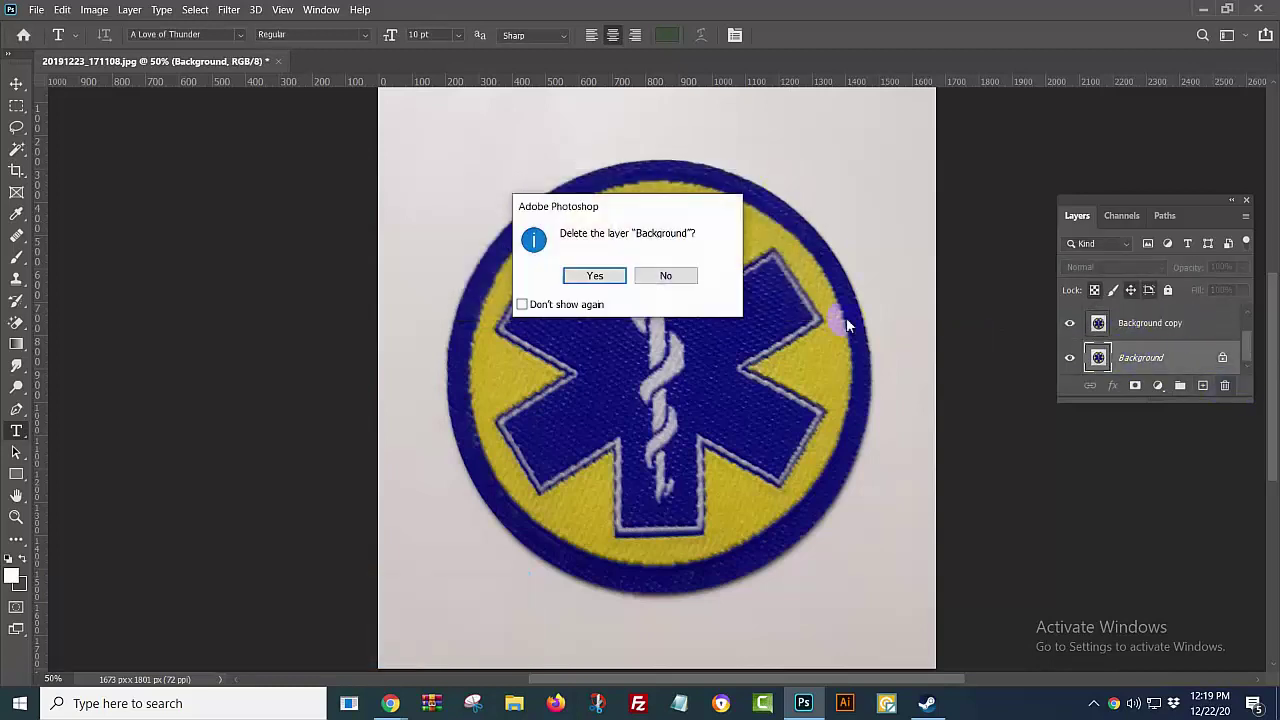
pyautogui.click(594, 276)
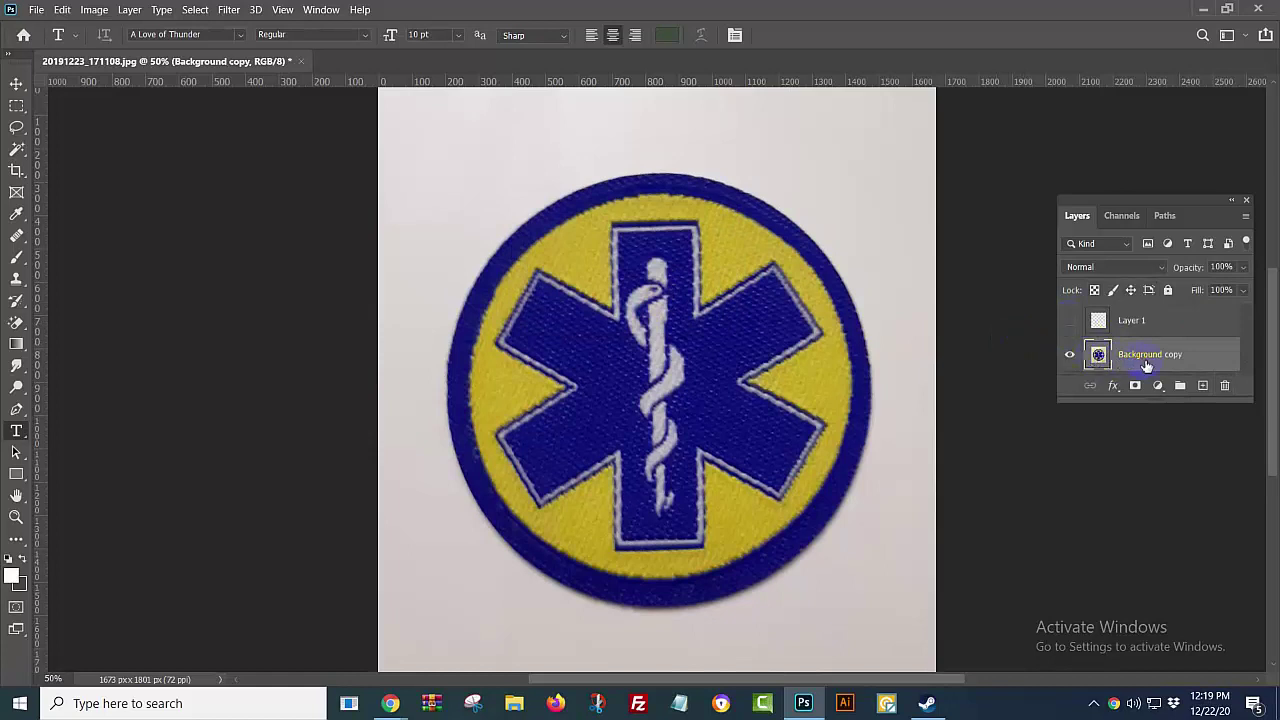
# Step: Select the badge using the Magic Wand's Select Subject, adding the missed lower blue rim areas
pyautogui.click(19, 151)
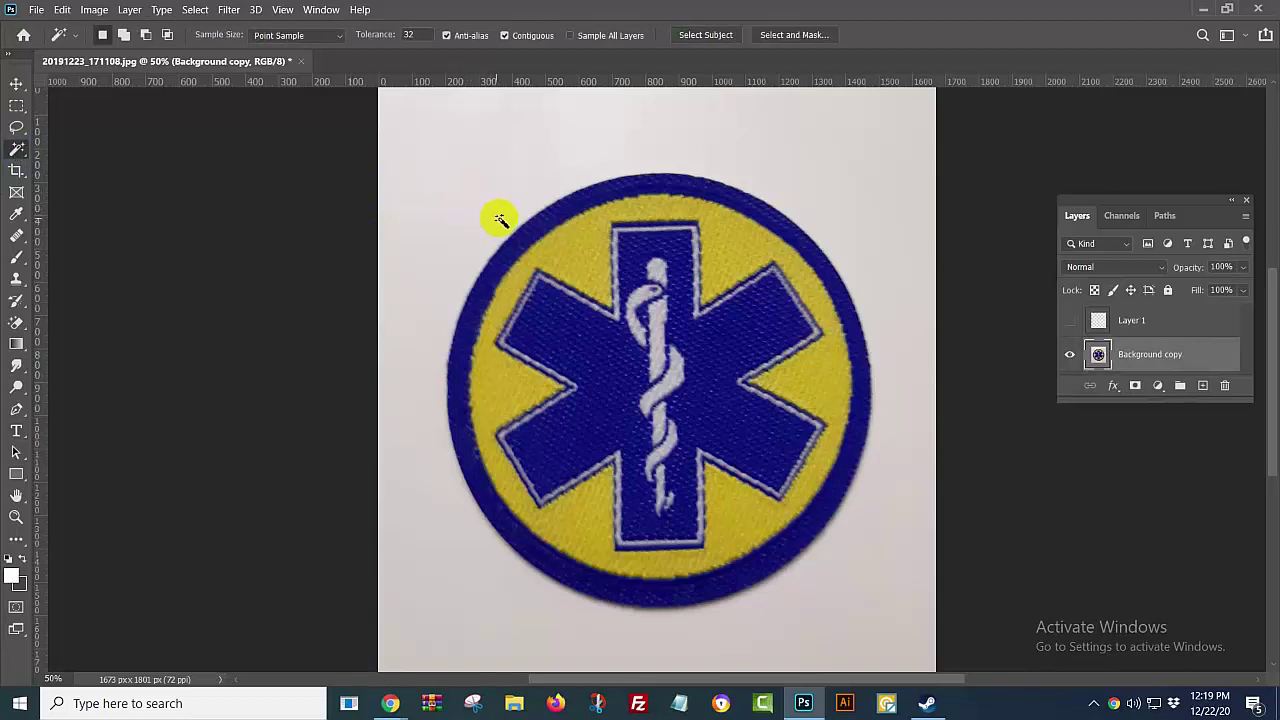
pyautogui.click(696, 35)
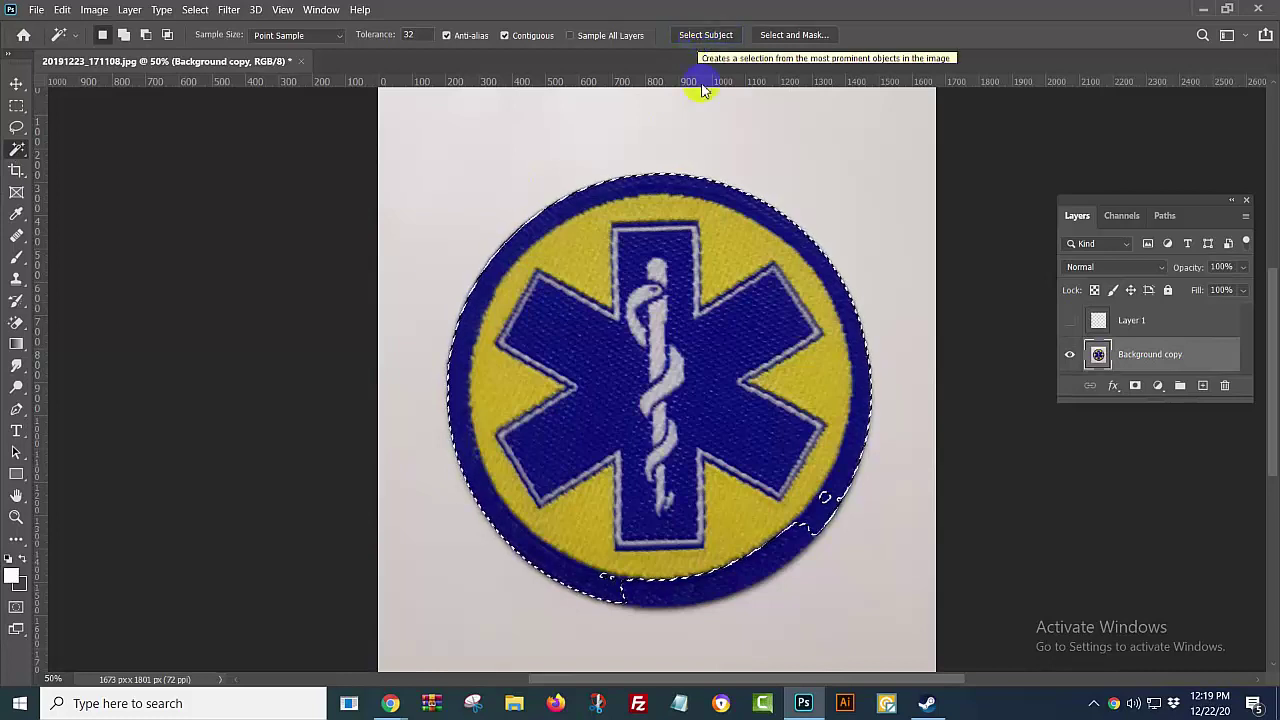
pyautogui.keyDown('shift'); pyautogui.click(664, 598); pyautogui.keyUp('shift')
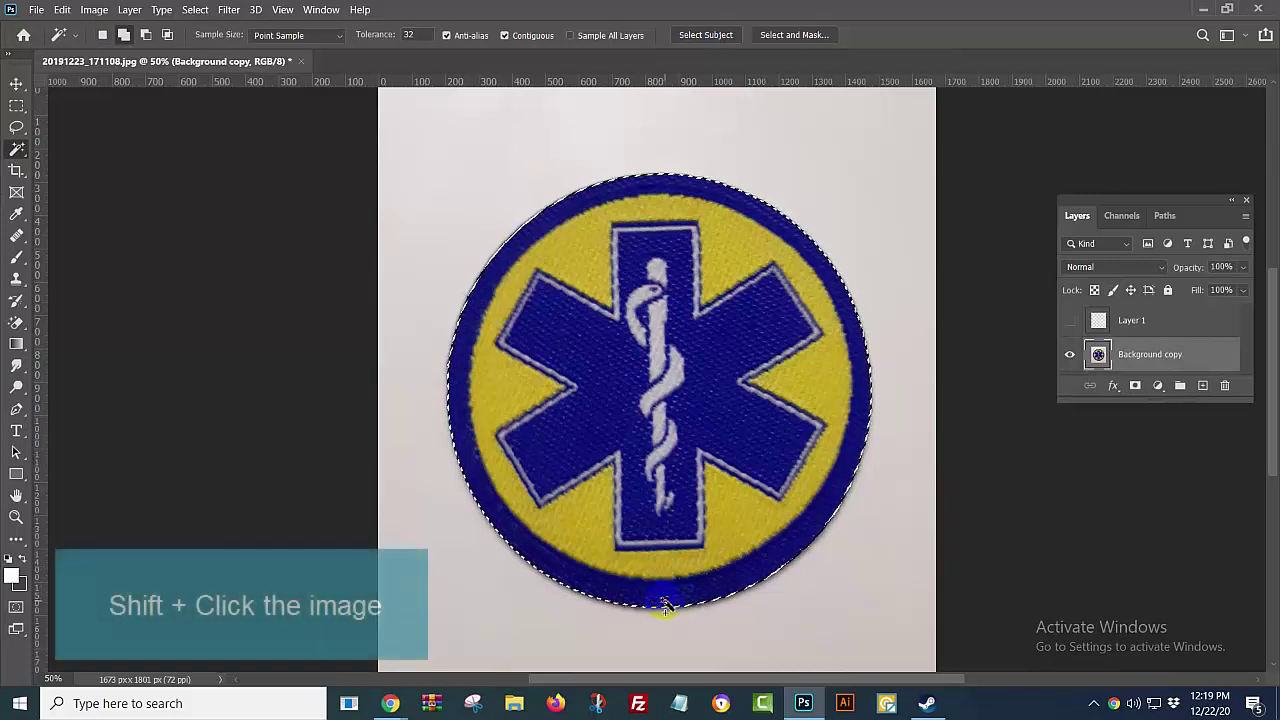
pyautogui.keyDown('shift'); pyautogui.click(802, 553); pyautogui.keyUp('shift')
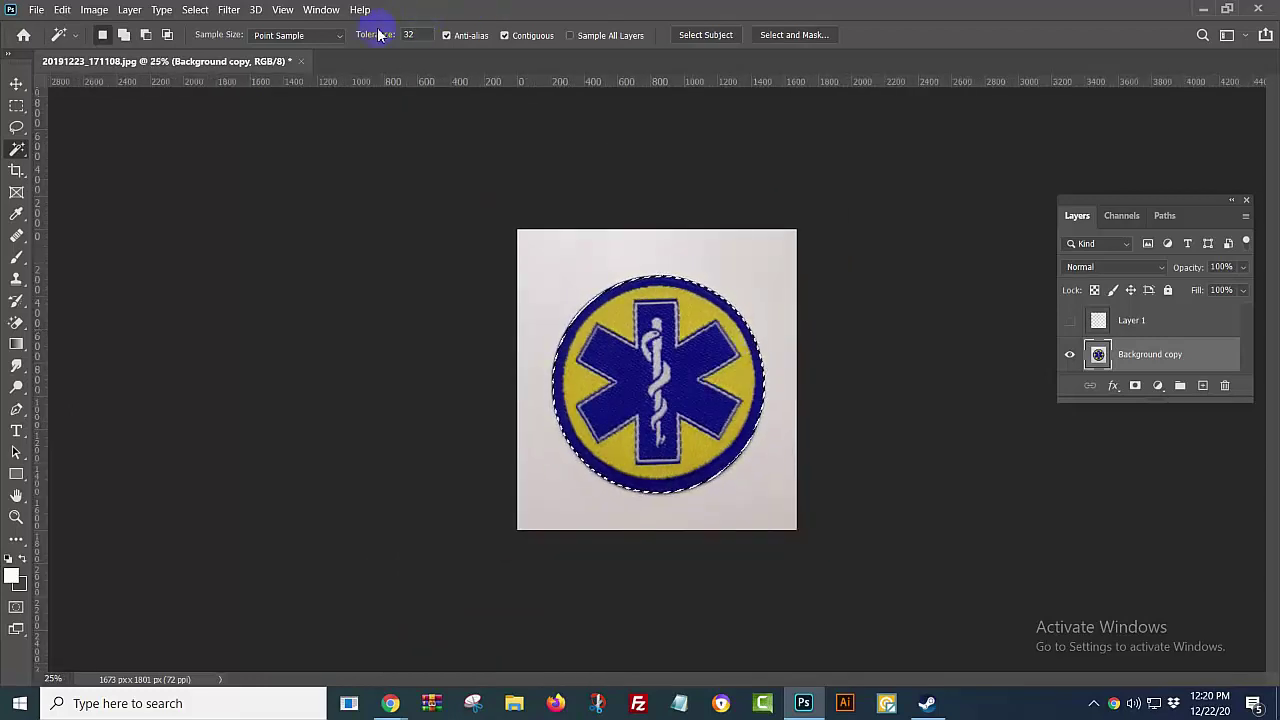
pyautogui.click(193, 12)
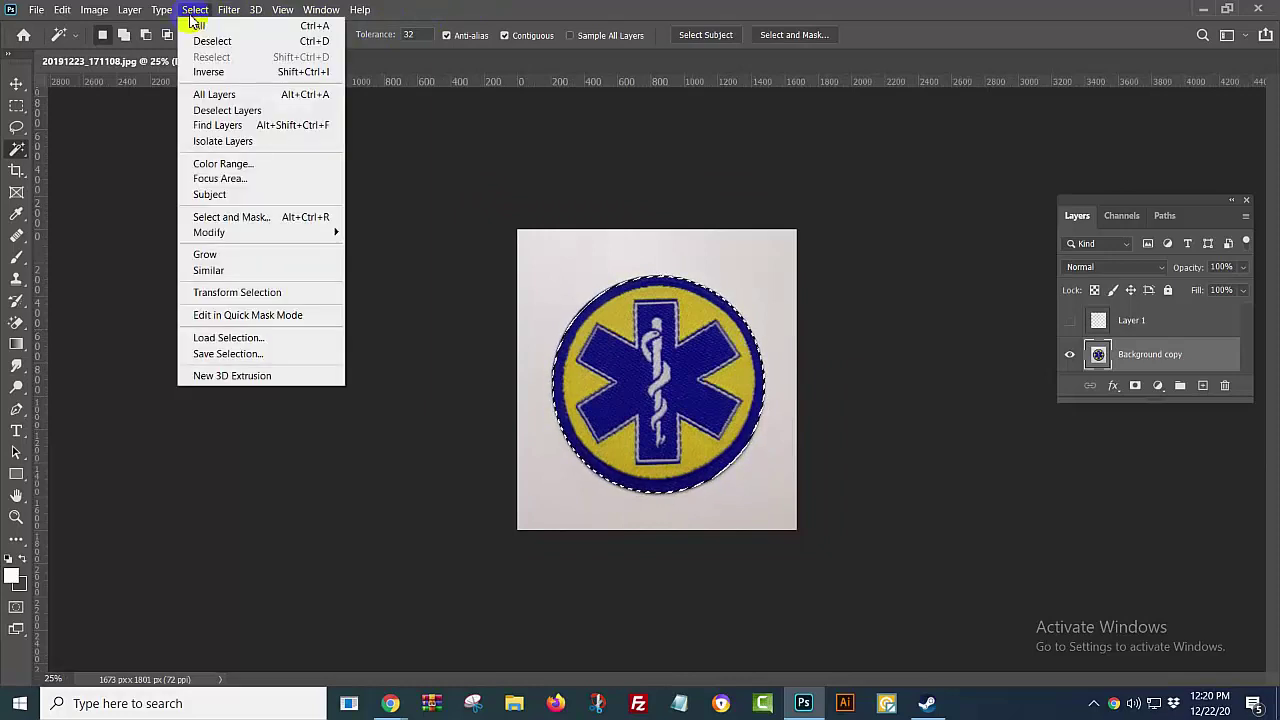
pyautogui.click(231, 80)
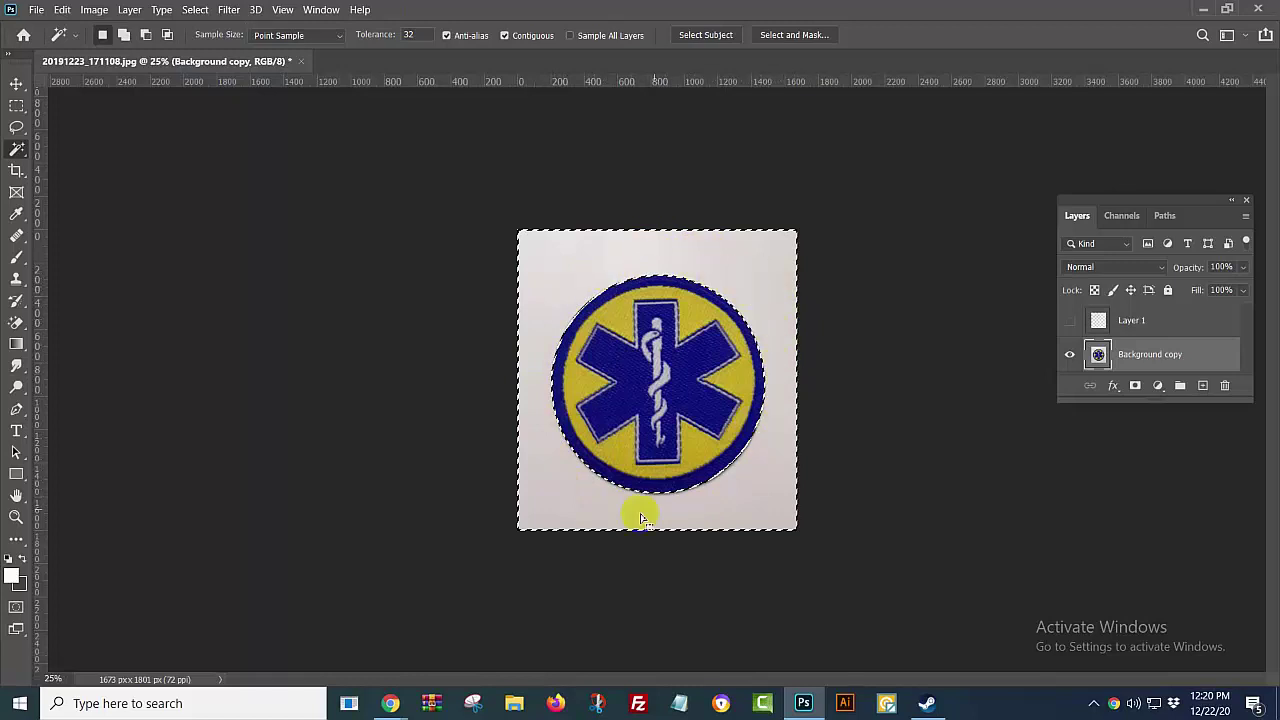
pyautogui.click(1202, 354)
pyautogui.rightClick(1145, 358)
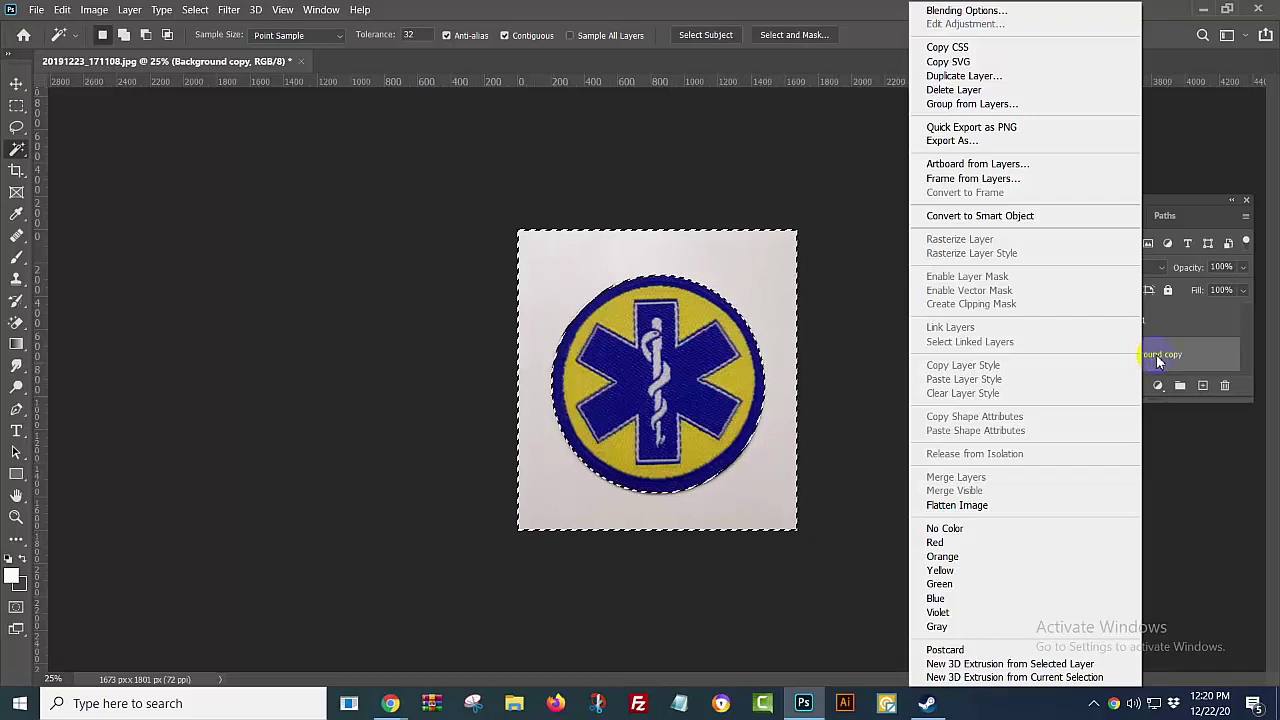
pyautogui.click(1158, 353)
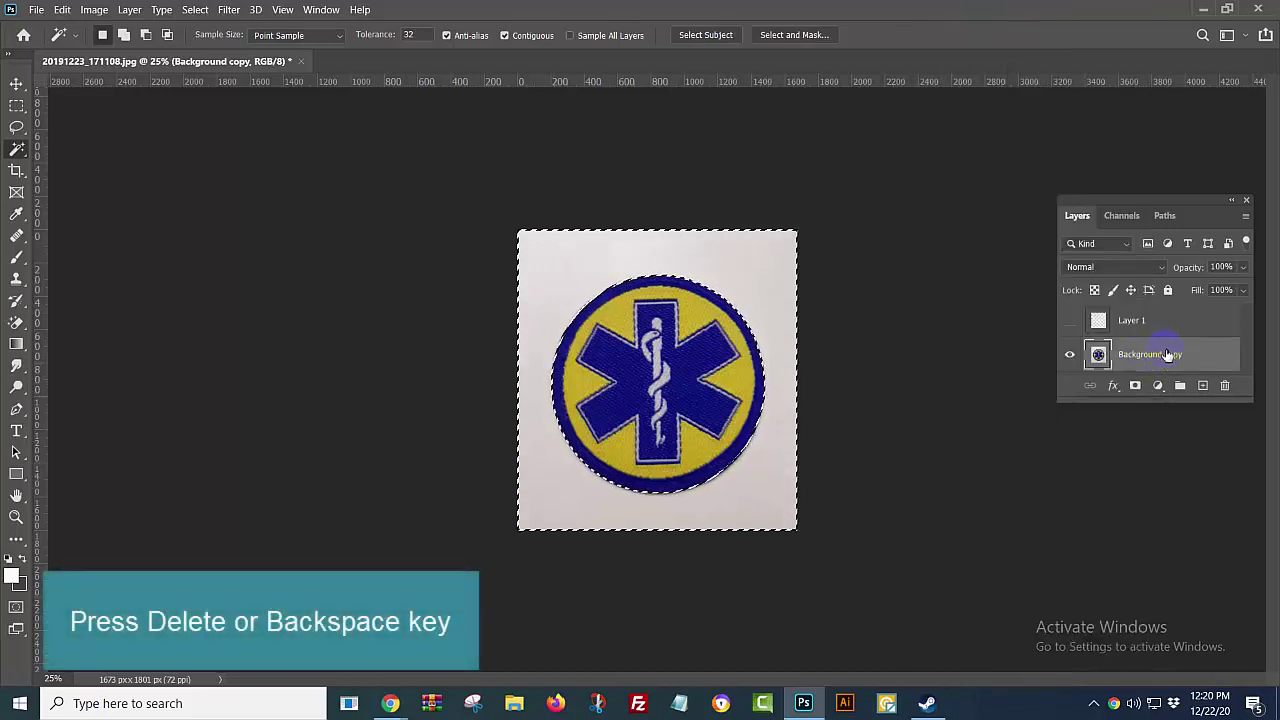
# Step: Delete the selected white surroundings from Background copy and deselect
pyautogui.press('Delete')
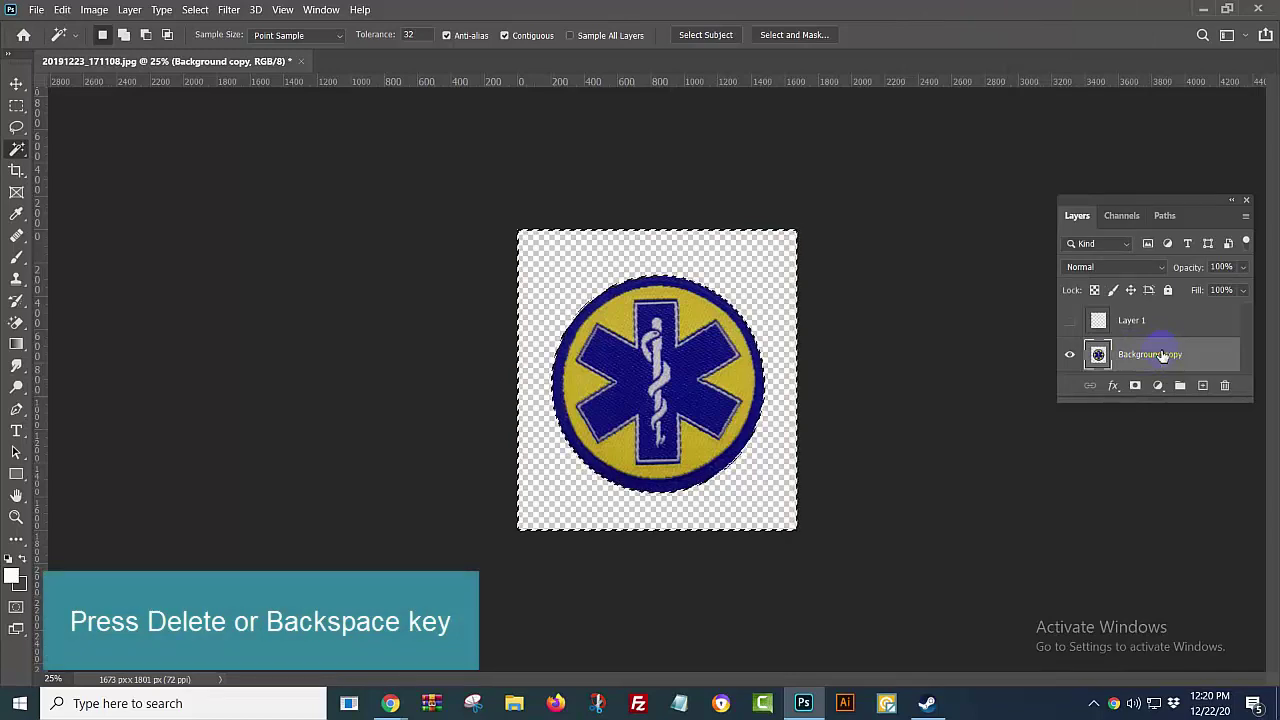
pyautogui.click(917, 349)
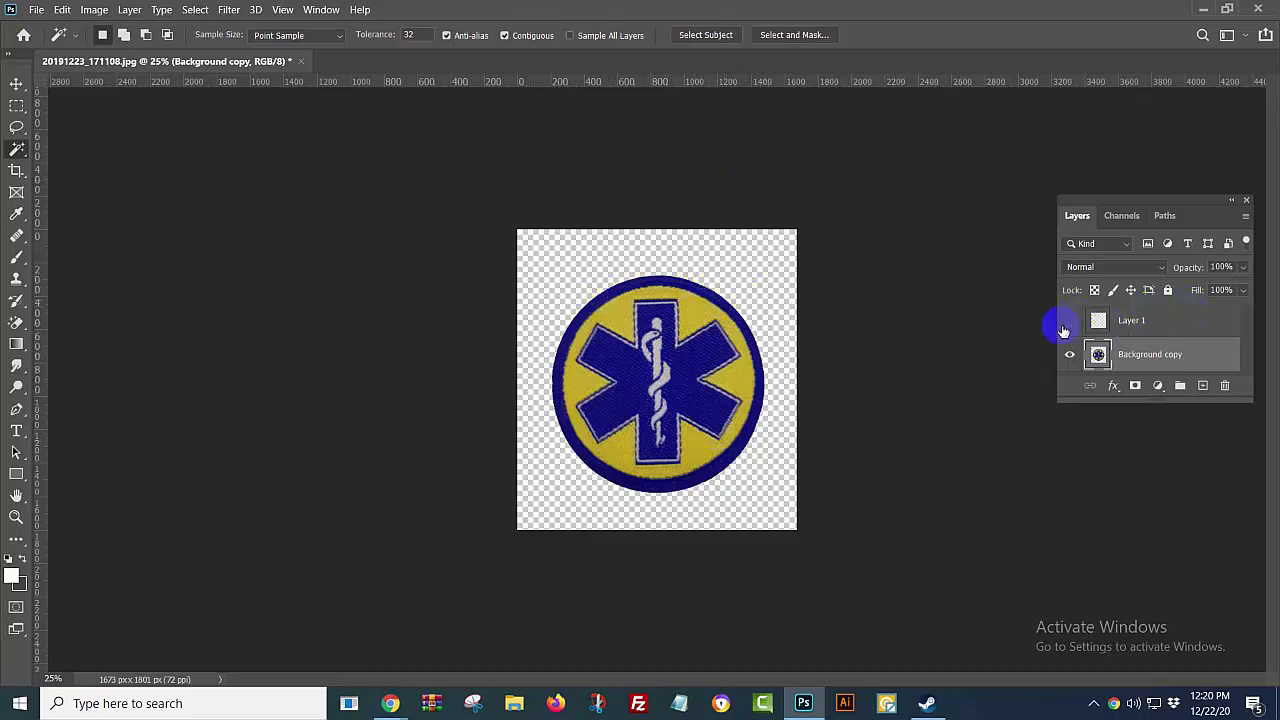
# Step: Move Layer 1 below the Background copy layer
pyautogui.click(1142, 326)
pyautogui.moveTo(1142, 320); pyautogui.dragTo(1142, 369)
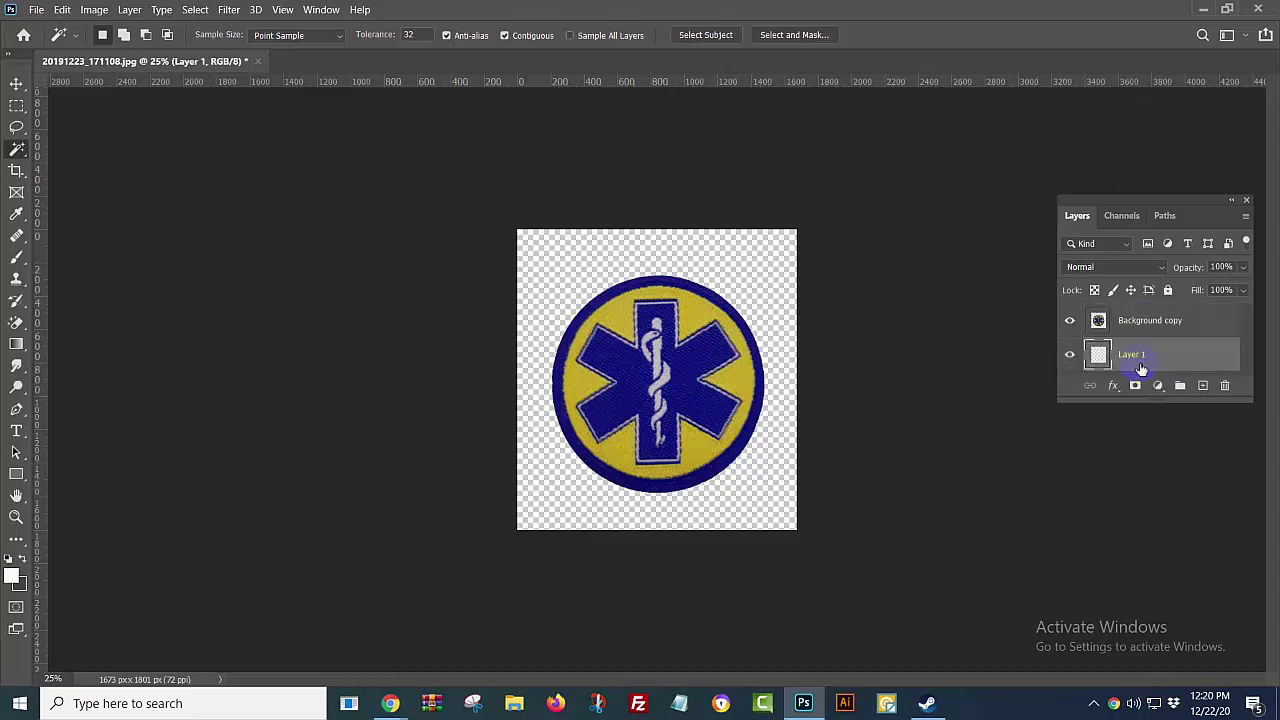
pyautogui.press('x')
# Step: Set a bright green foreground and white background, test-filling Layer 1 with each
pyautogui.click(11, 575)
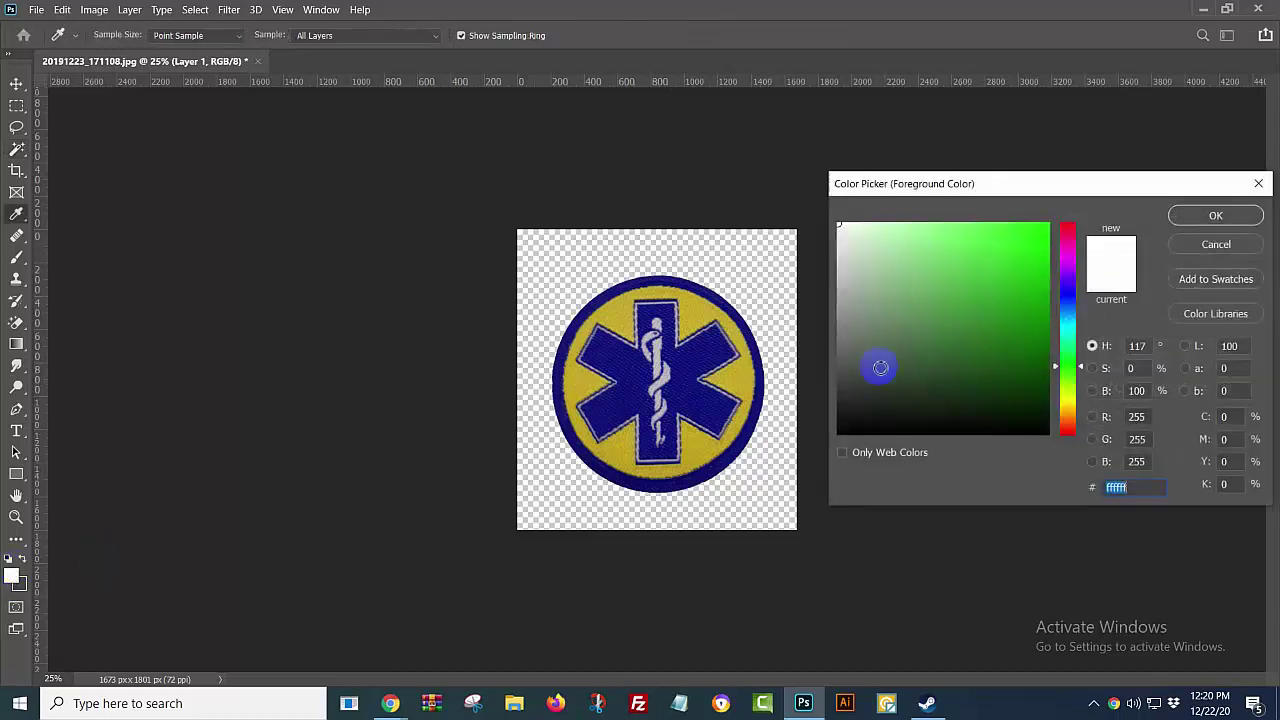
pyautogui.click(1040, 222)
pyautogui.click(1212, 217)
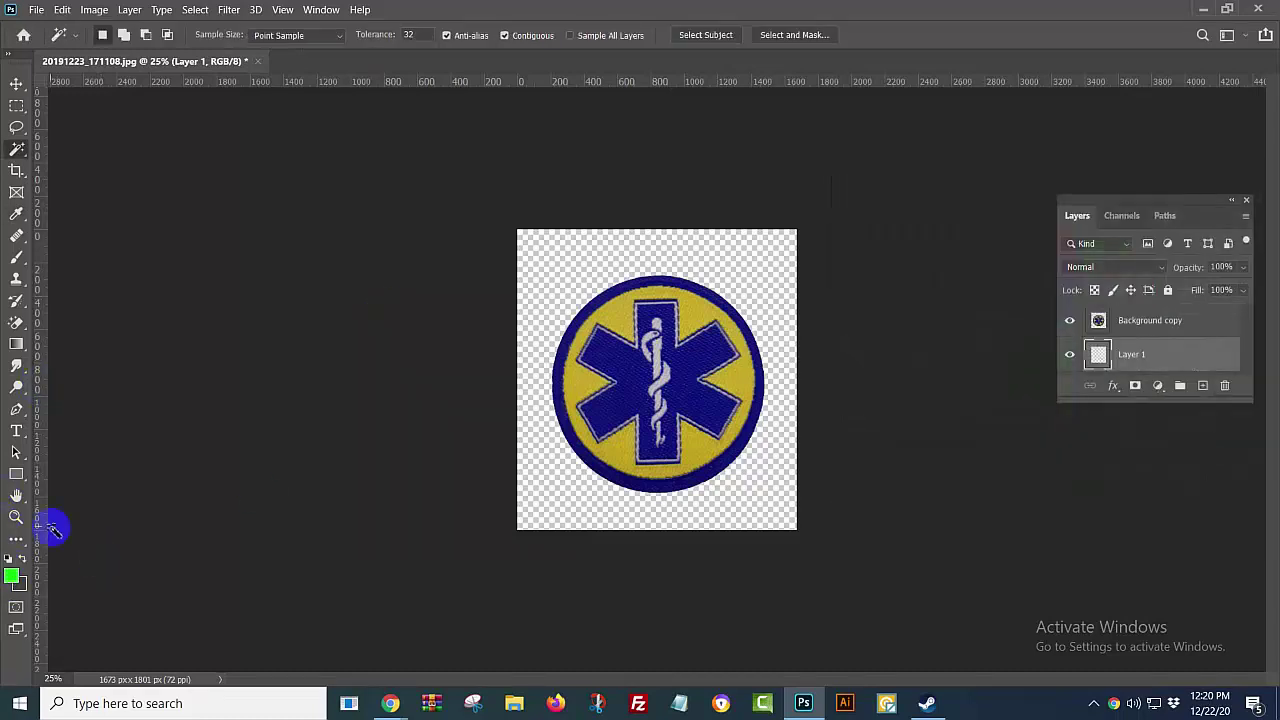
pyautogui.click(25, 590)
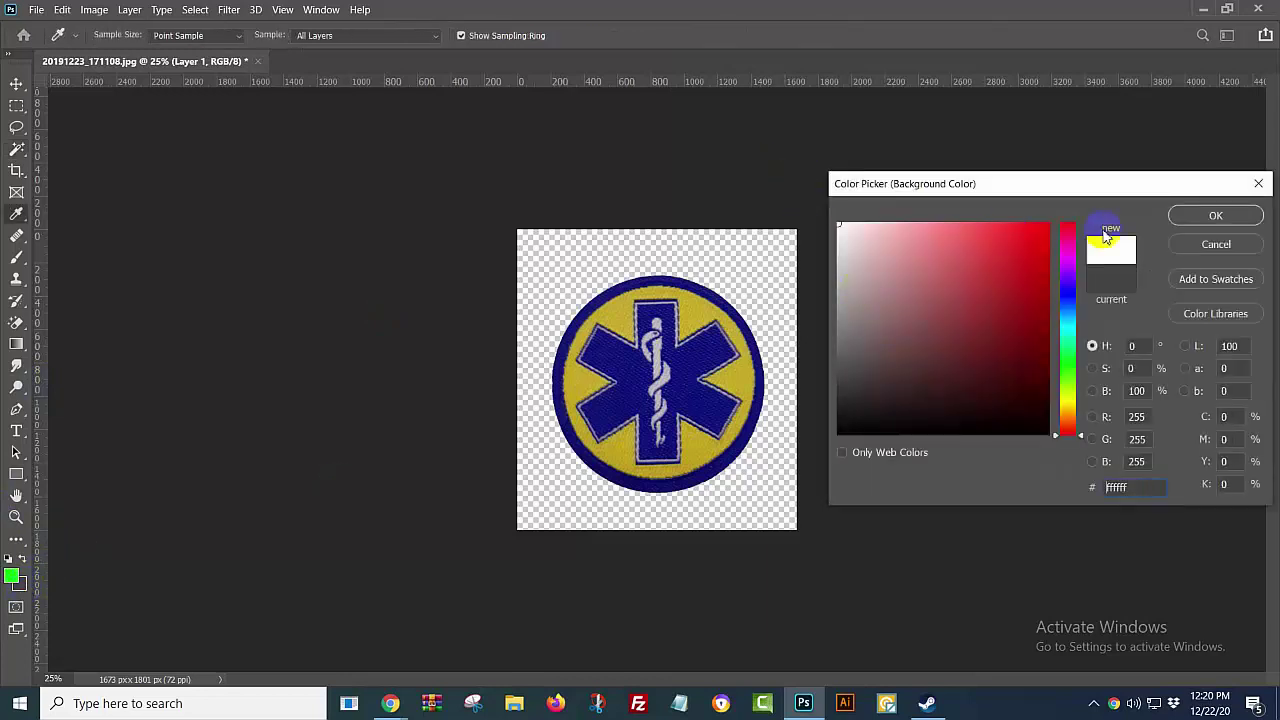
pyautogui.click(1207, 218)
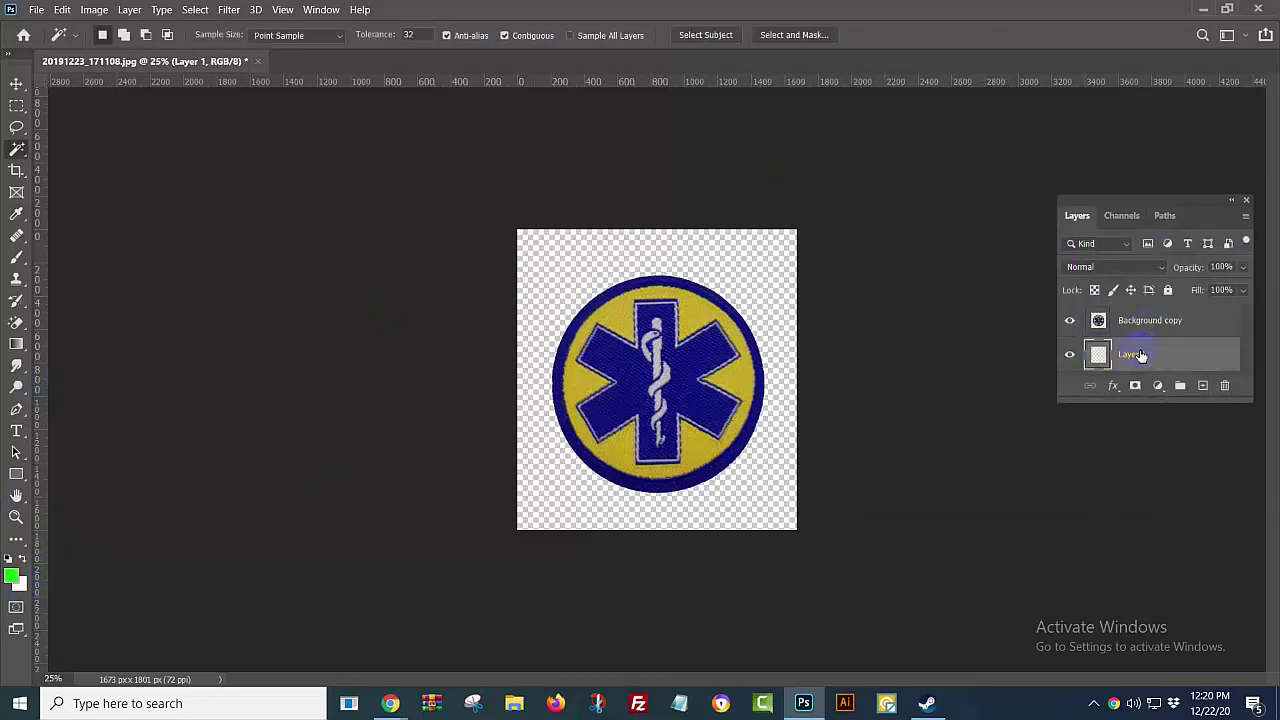
pyautogui.hotkey('ctrl', 'BackSpace')
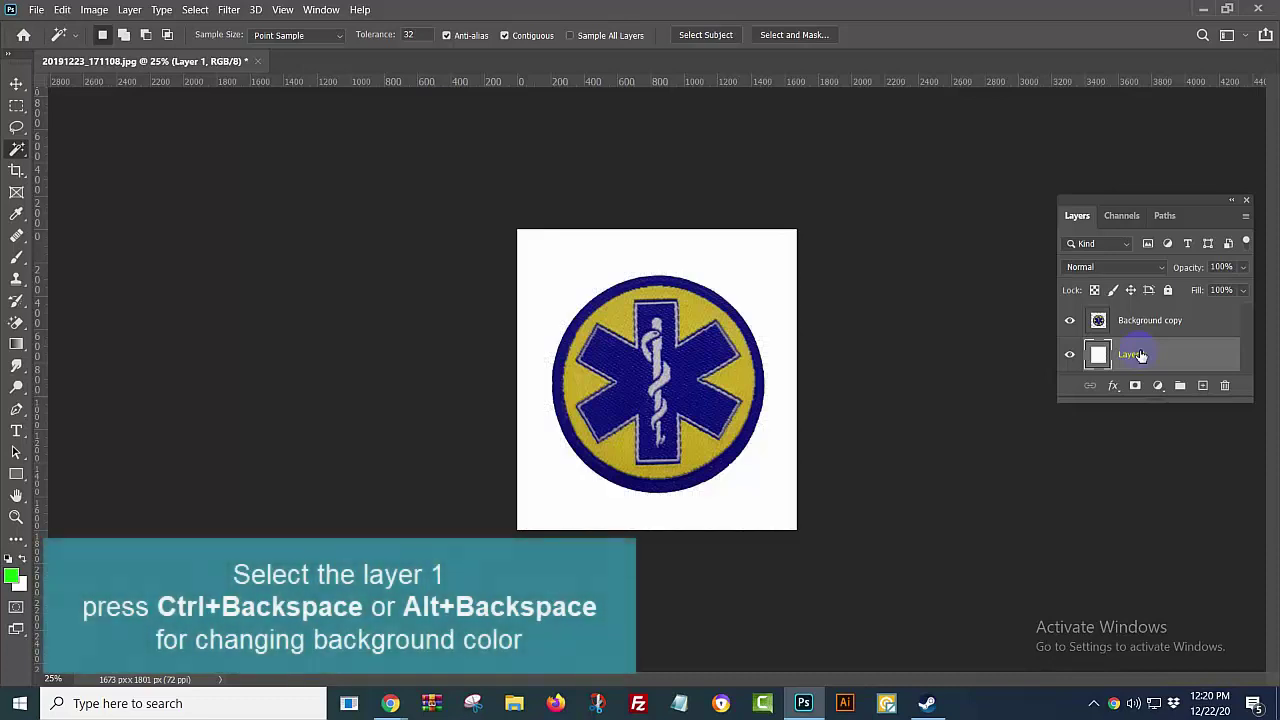
pyautogui.hotkey('alt', 'BackSpace')
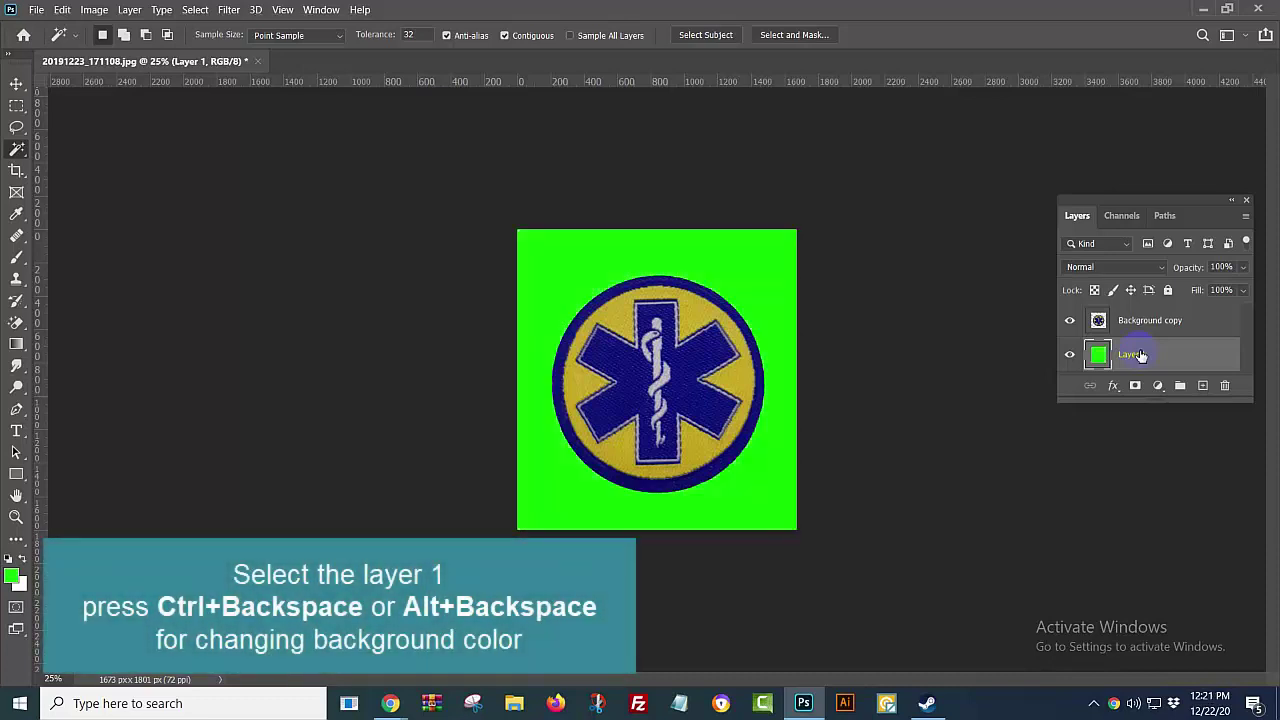
pyautogui.hotkey('ctrl', 'BackSpace')
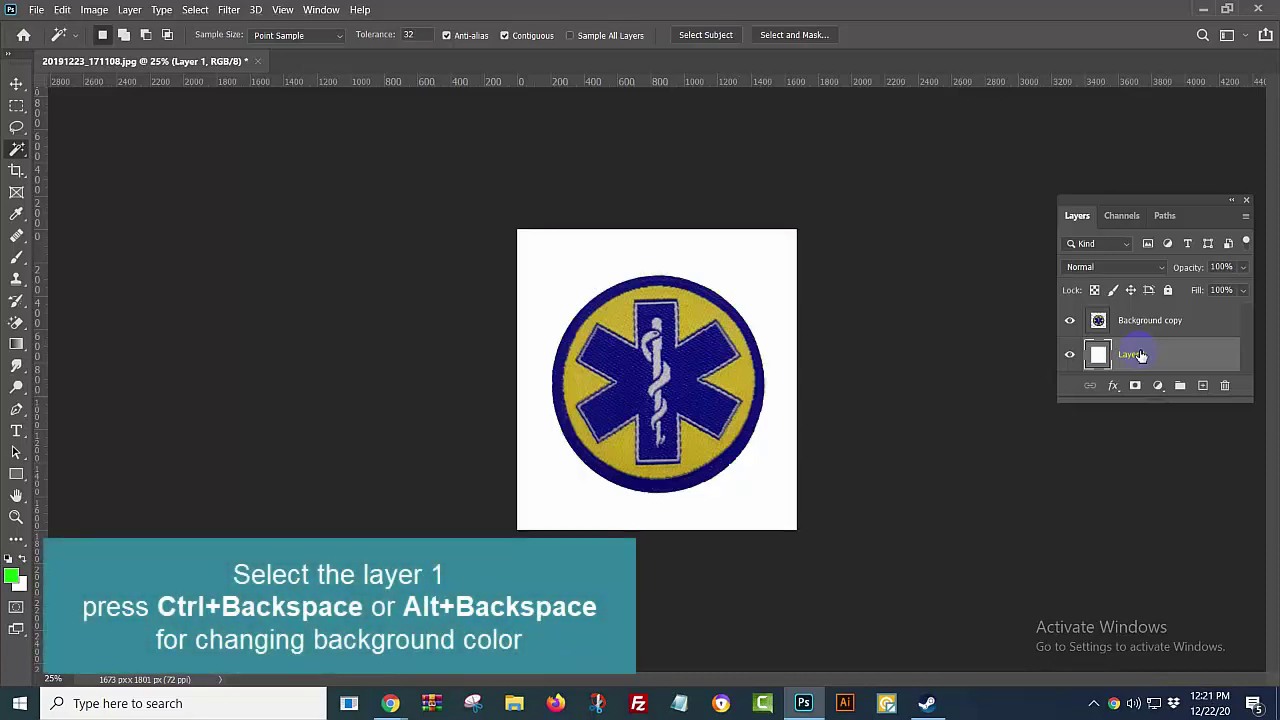
pyautogui.hotkey('alt', 'BackSpace')
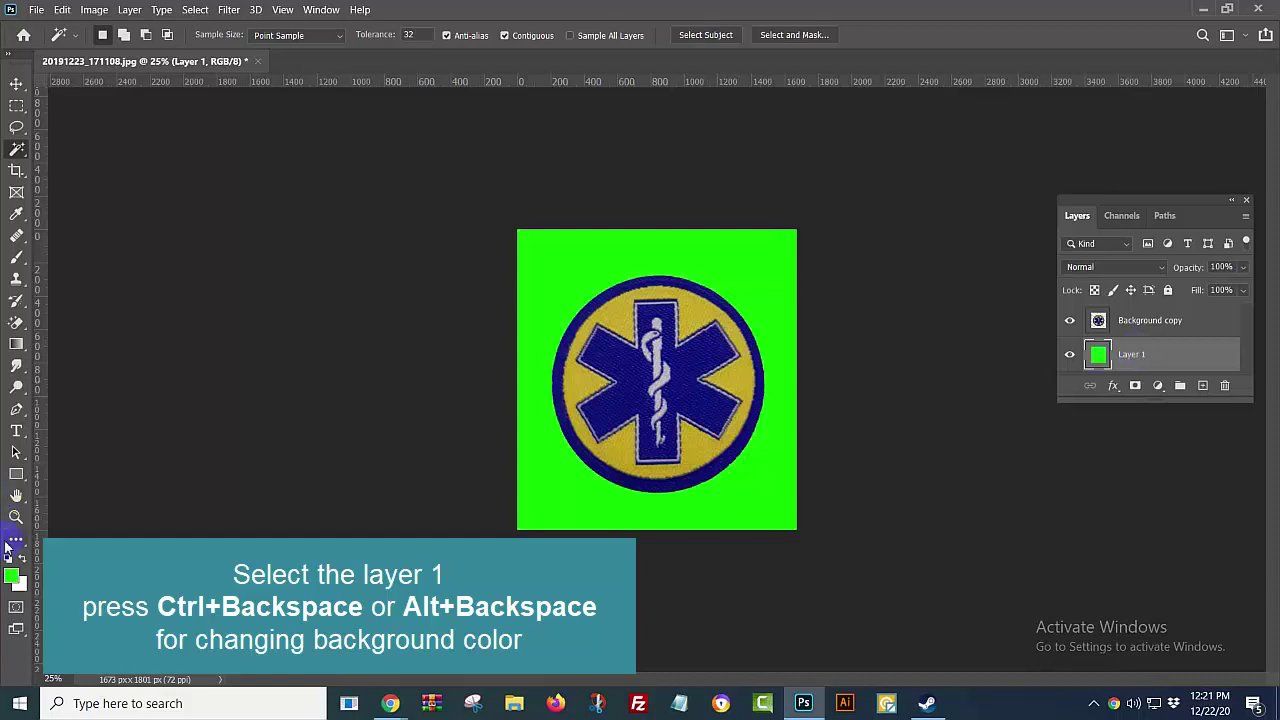
# Step: Change the foreground to yellow-orange and test-fill Layer 1, ending with it filled white
pyautogui.click(11, 575)
pyautogui.moveTo(924, 354); pyautogui.dragTo(977, 252)
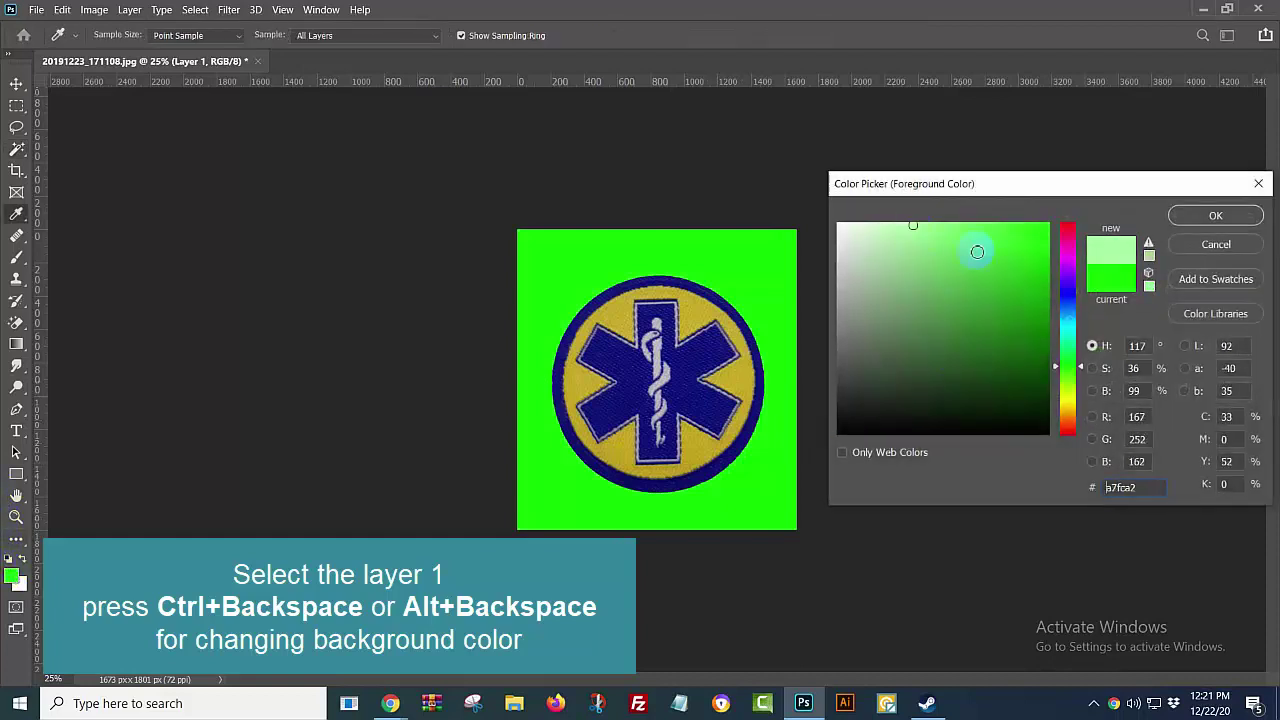
pyautogui.click(1068, 410)
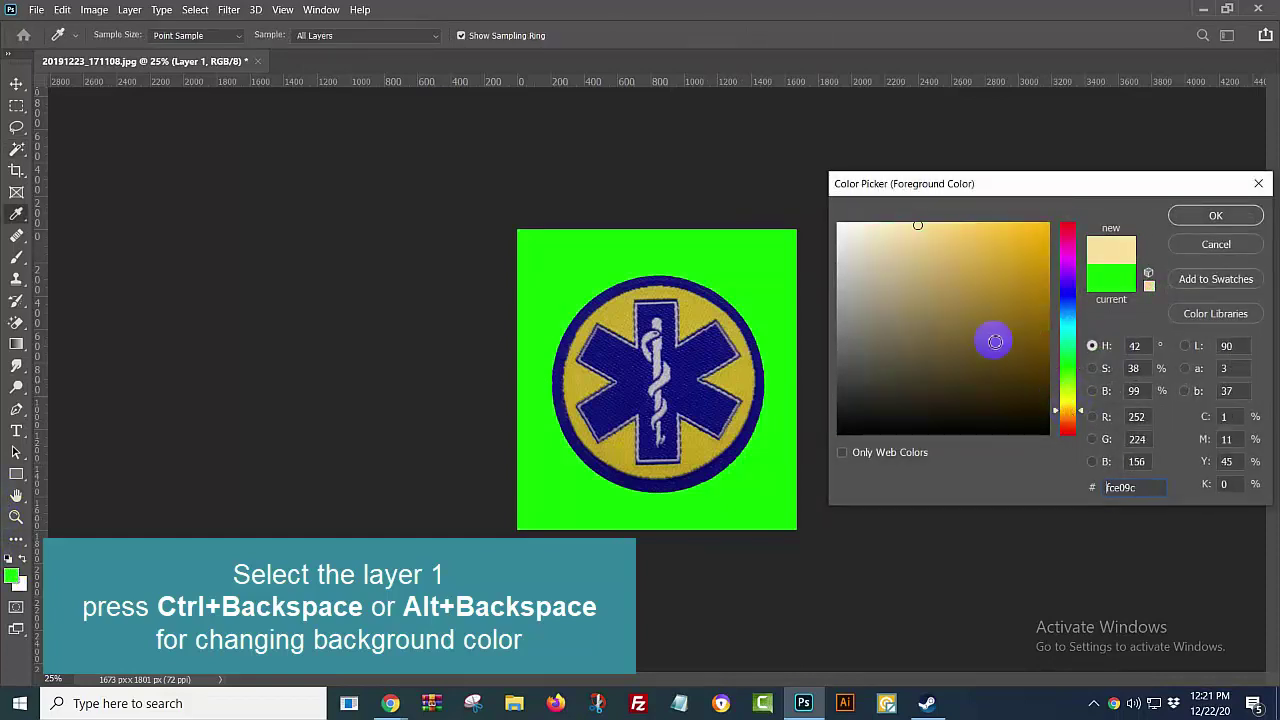
pyautogui.click(1208, 219)
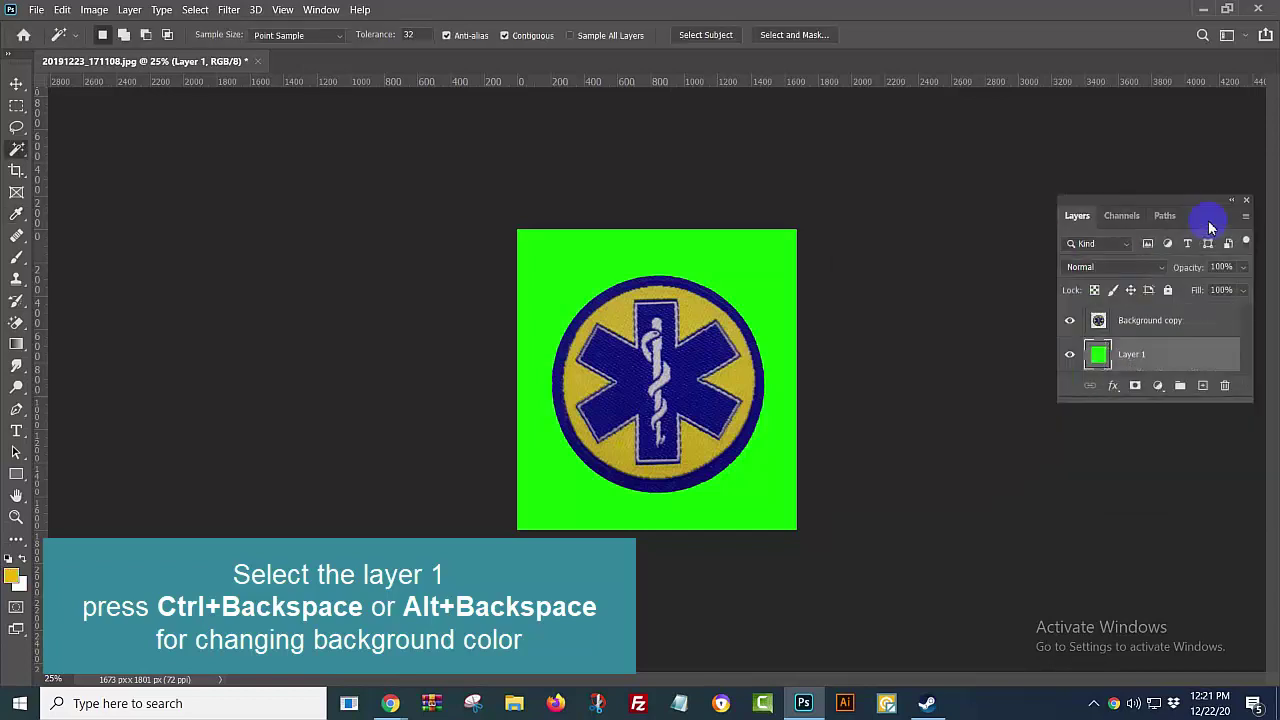
pyautogui.hotkey('alt', 'BackSpace')
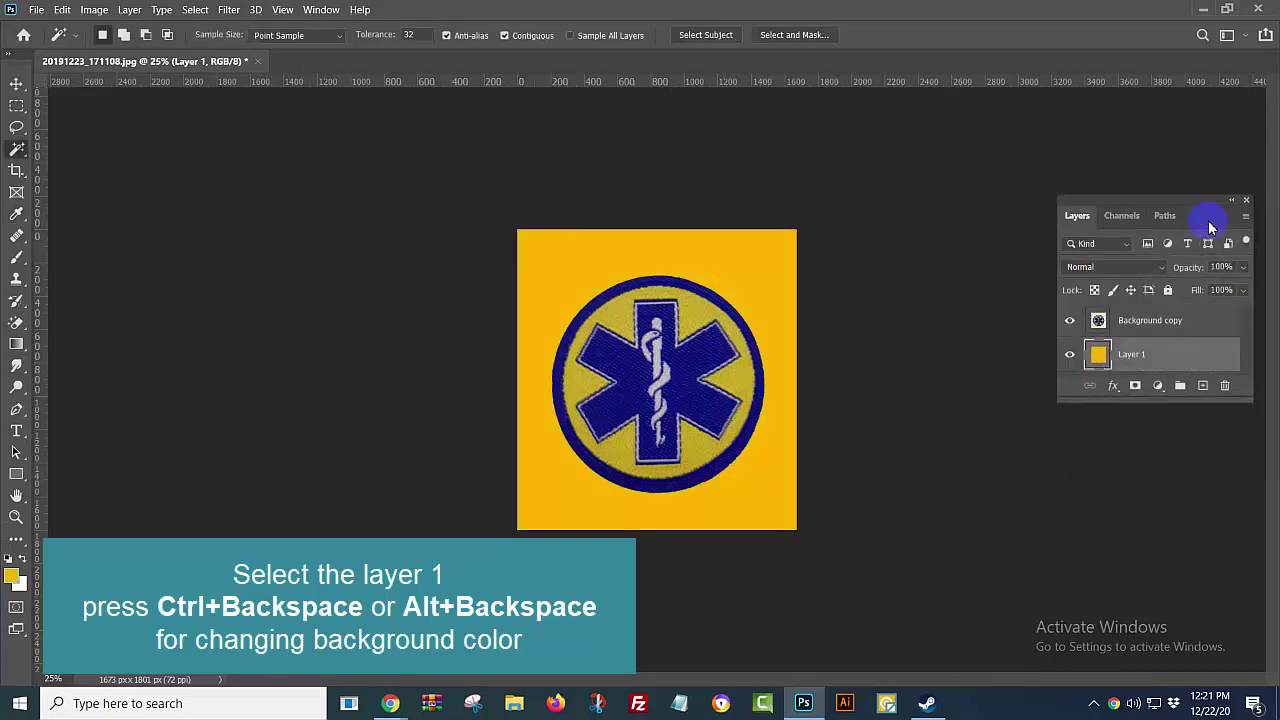
pyautogui.hotkey('ctrl', 'BackSpace')
pyautogui.hotkey('alt', 'BackSpace')
pyautogui.hotkey('ctrl', 'BackSpace')
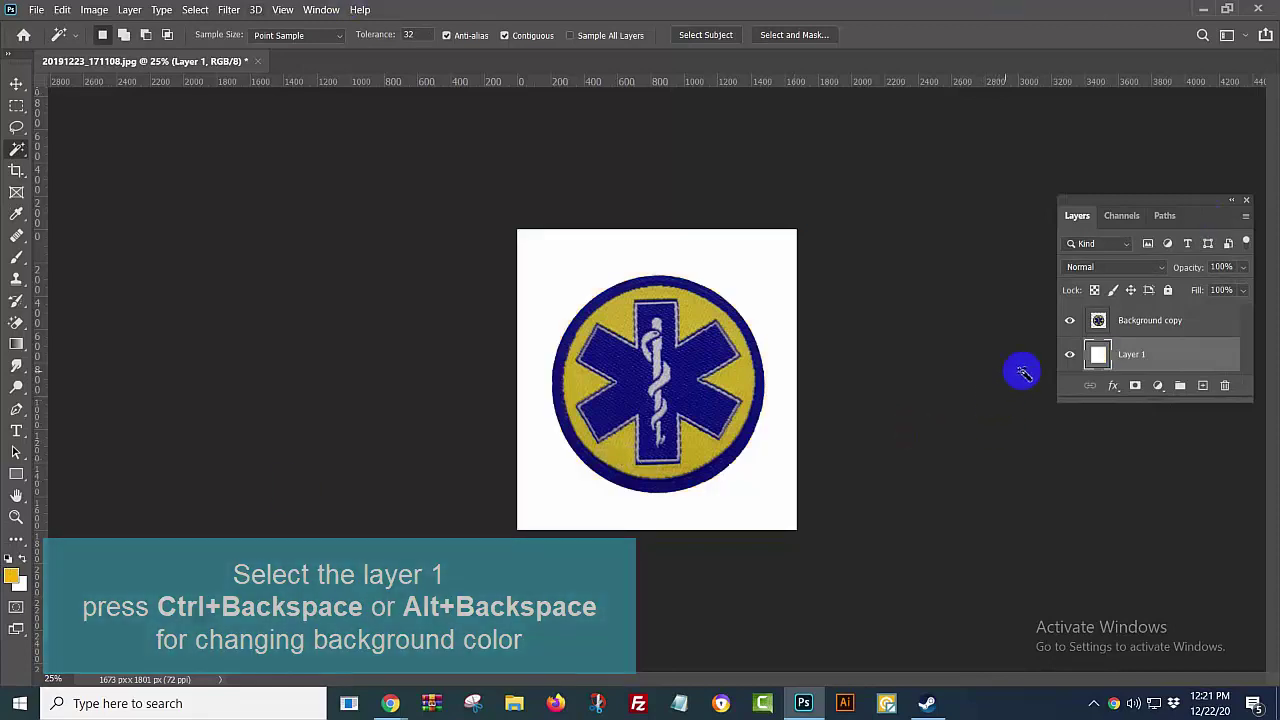
# Step: Hide white Layer 1 and Export As PNG with transparency into the transparent folder
pyautogui.click(1070, 356)
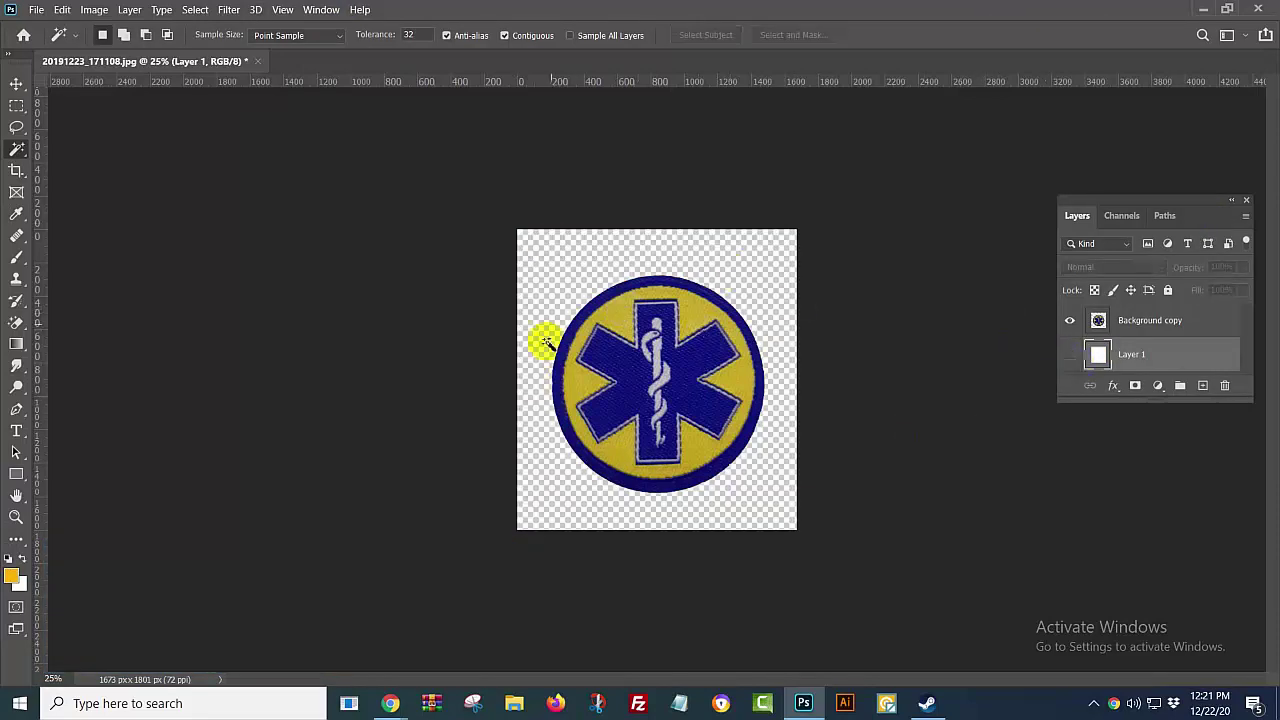
pyautogui.click(30, 10)
pyautogui.moveTo(54, 241)
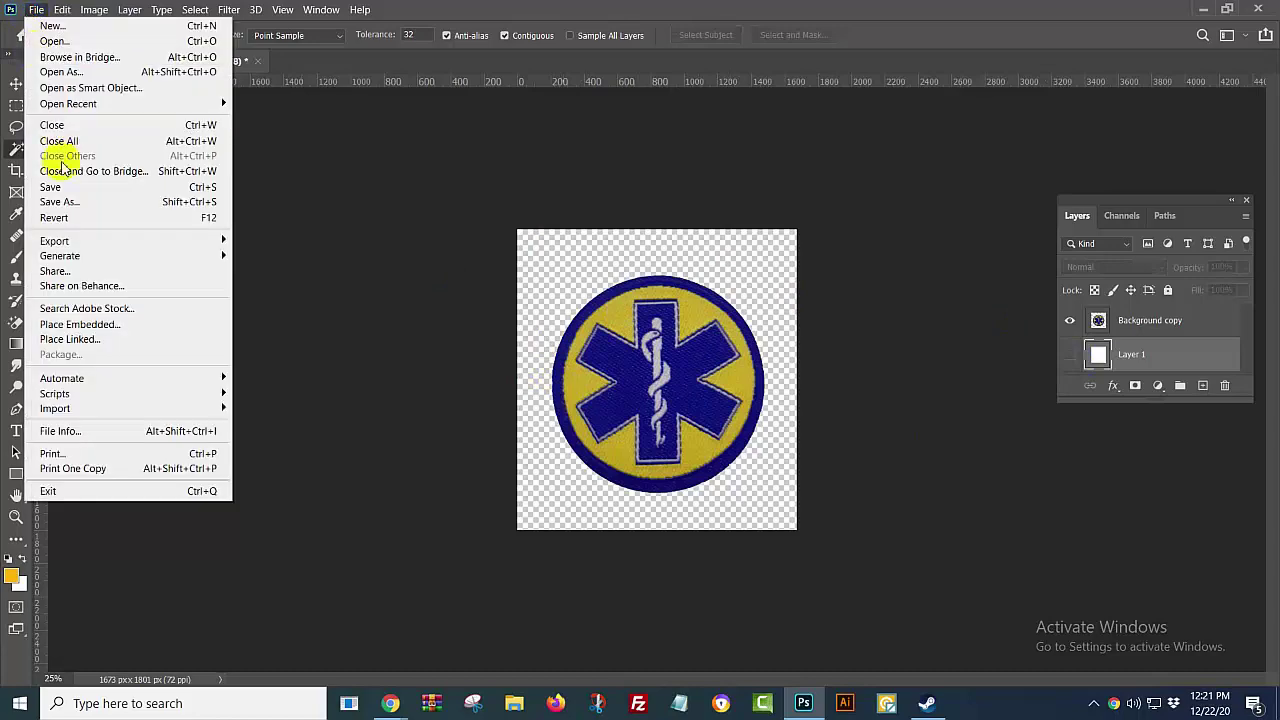
pyautogui.click(268, 256)
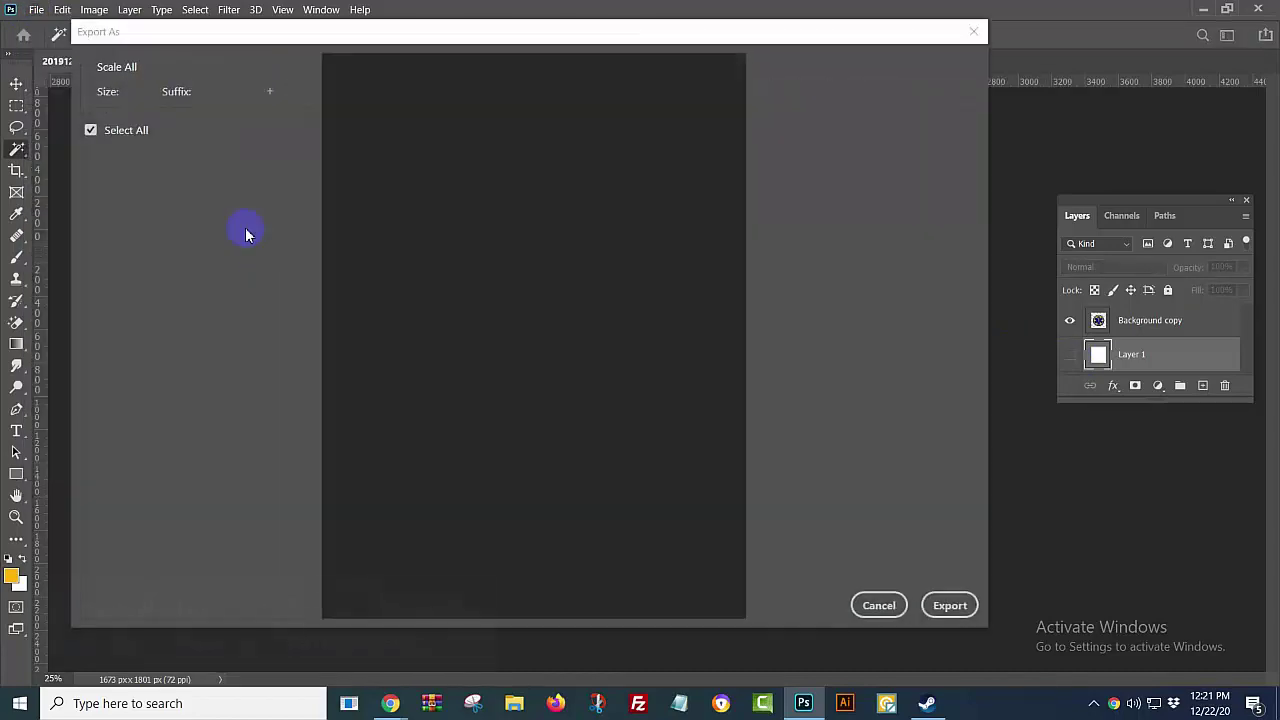
pyautogui.click(862, 96)
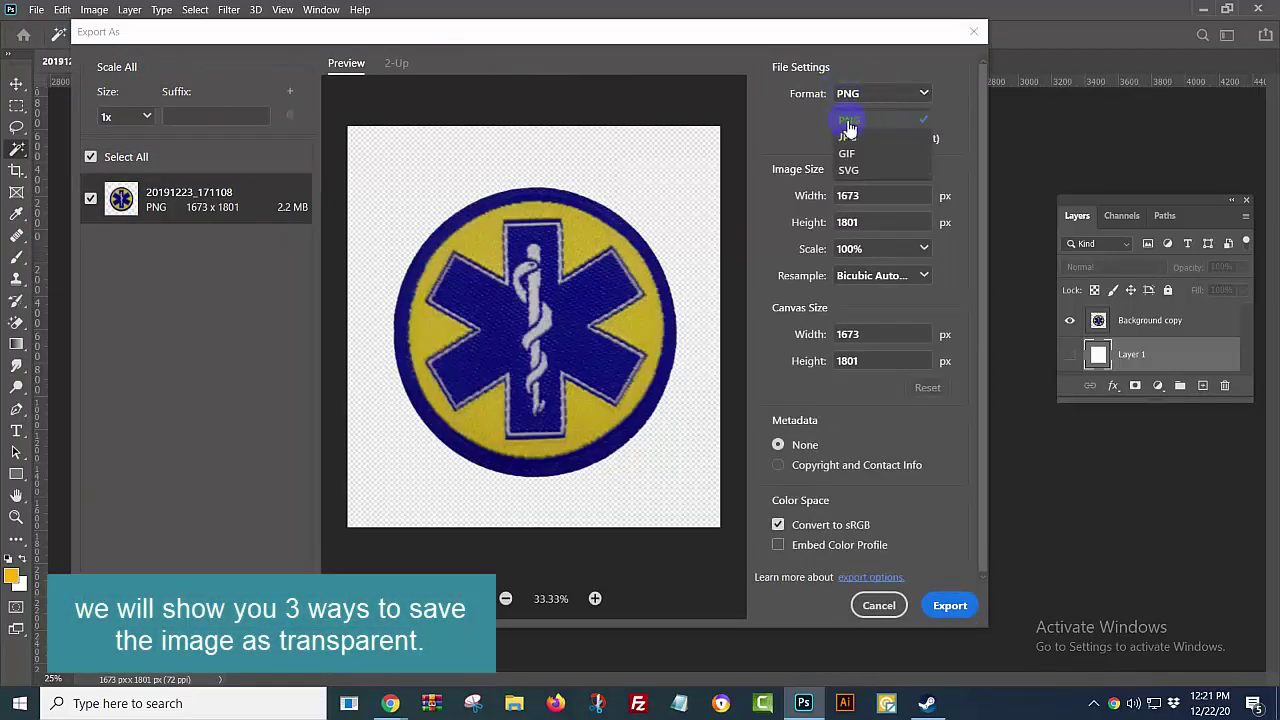
pyautogui.click(855, 123)
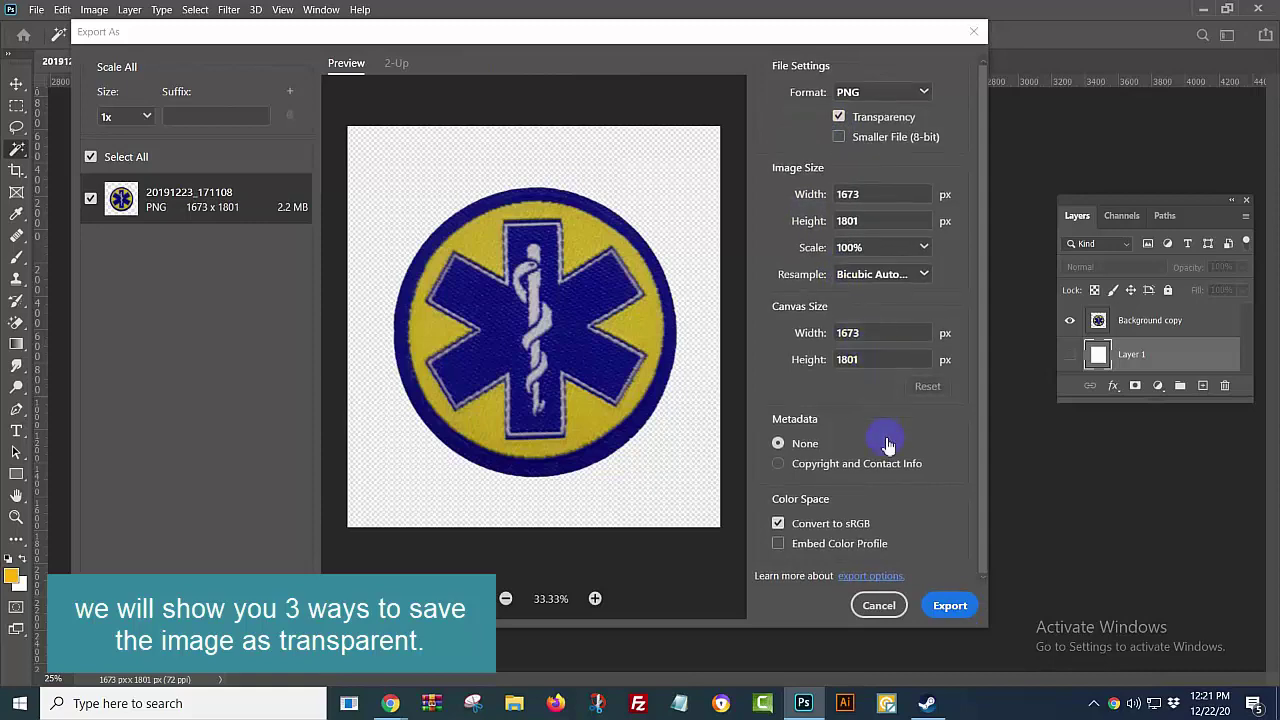
pyautogui.click(963, 605)
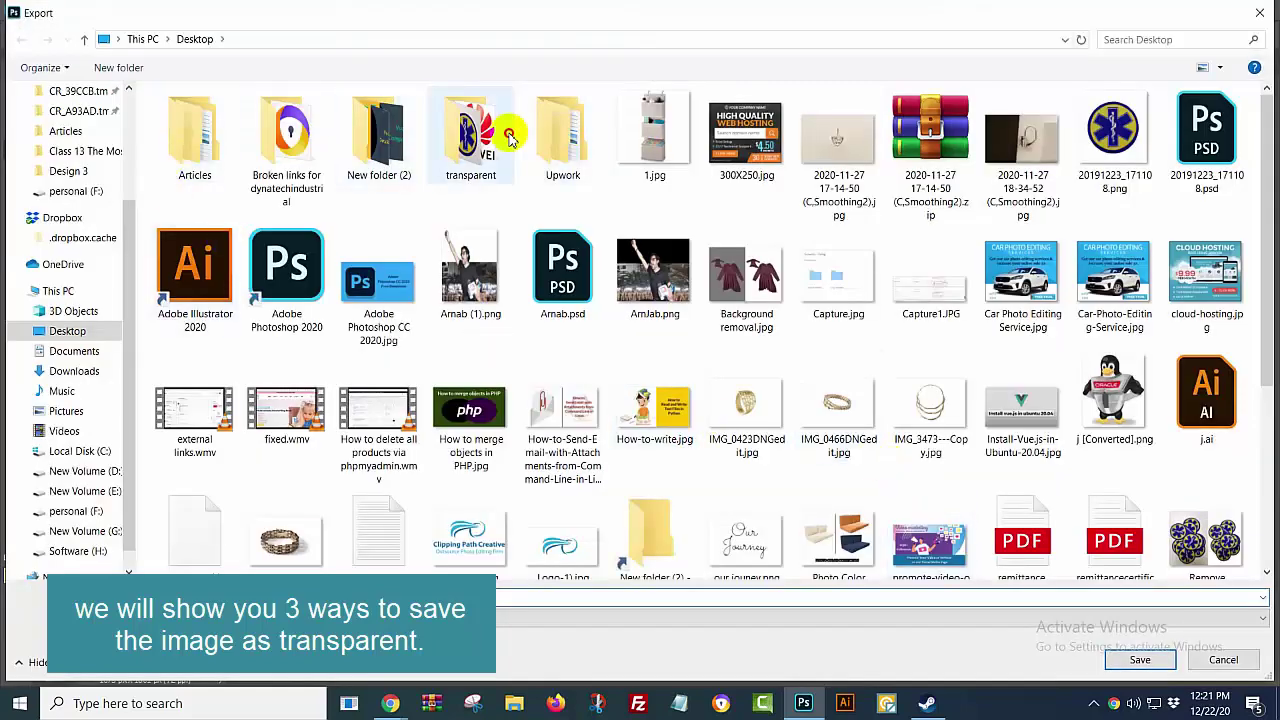
pyautogui.doubleClick(505, 150)
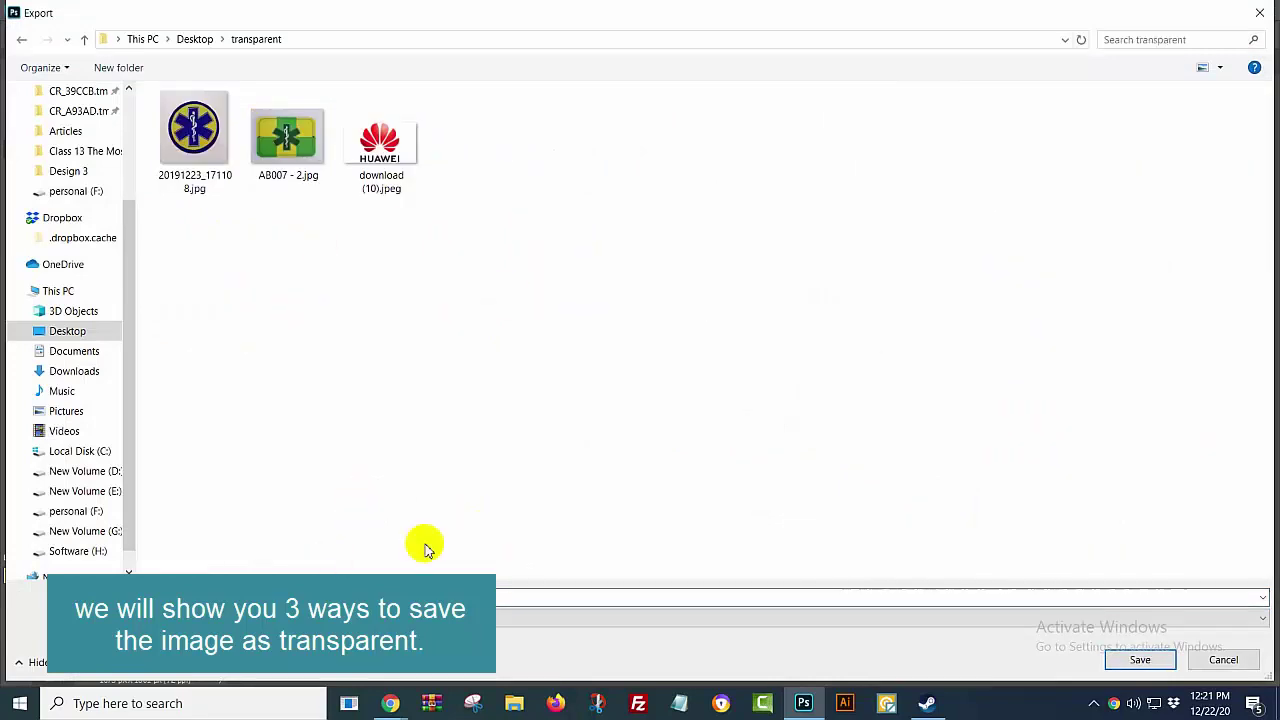
pyautogui.click(1145, 662)
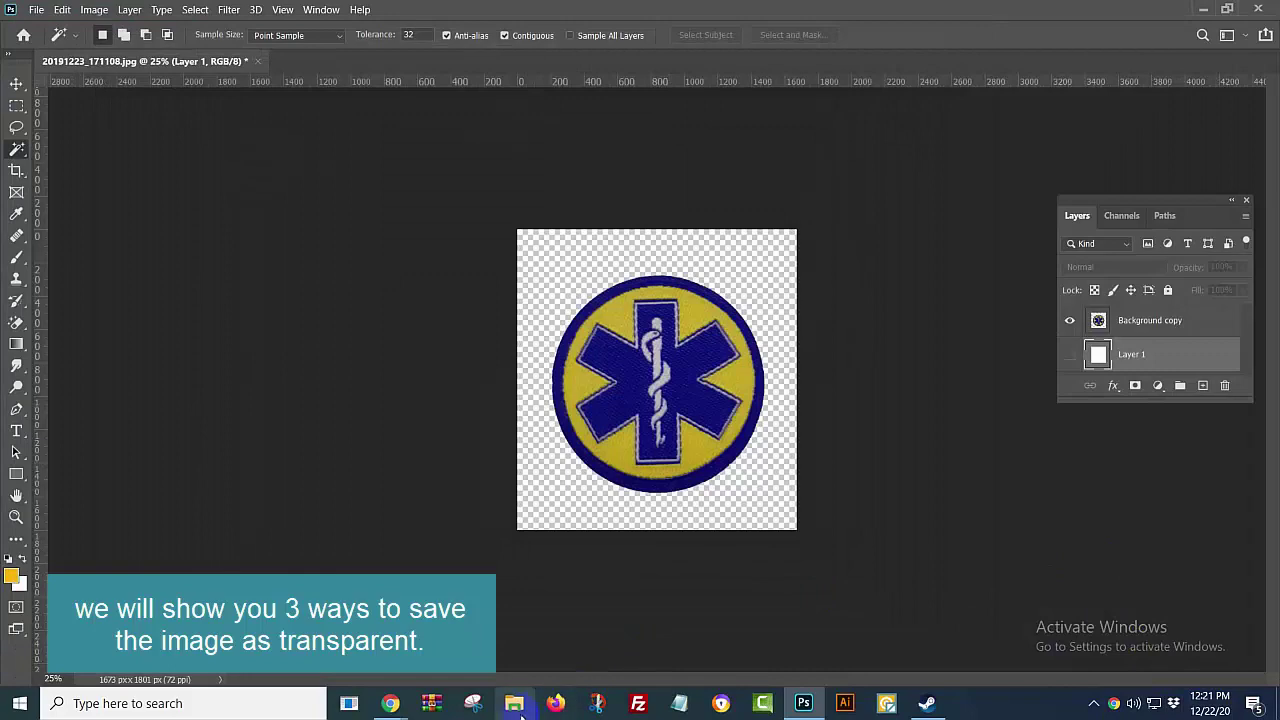
# Step: Find 20191223_171108.png in Desktop > transparent via File Explorer and drag it into Photoshop
pyautogui.click(514, 703)
pyautogui.click(245, 251)
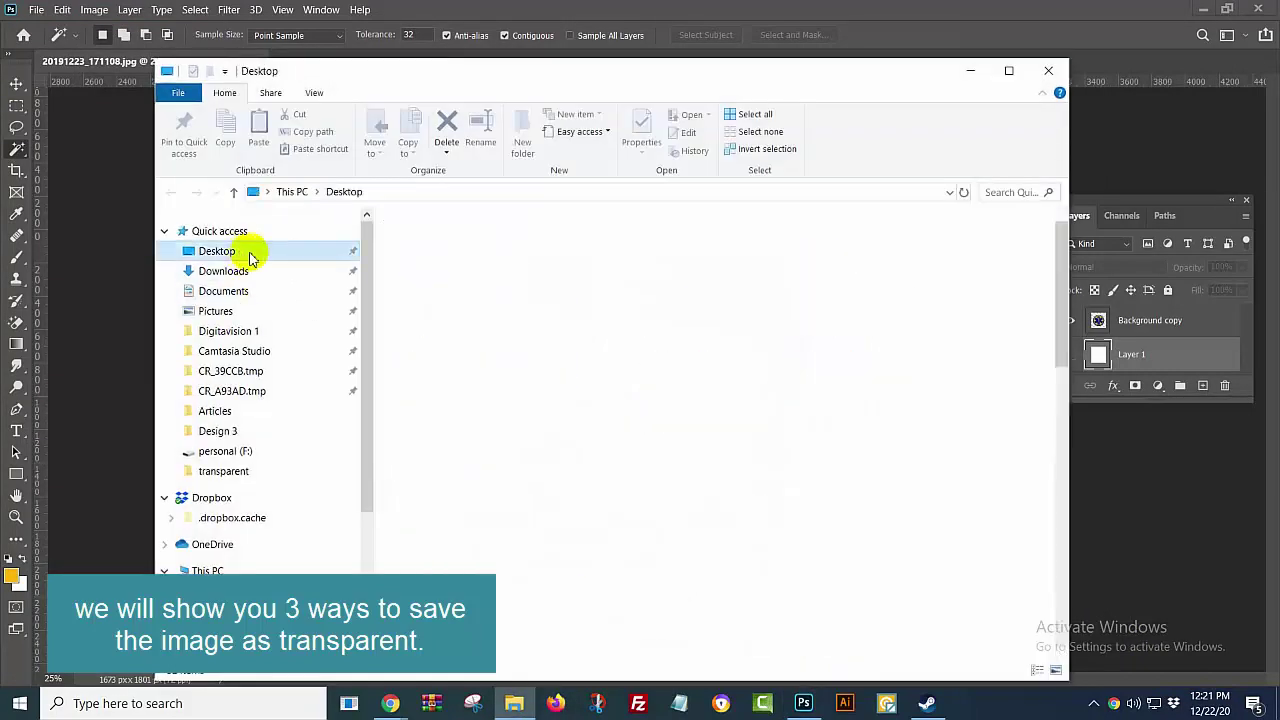
pyautogui.doubleClick(722, 250)
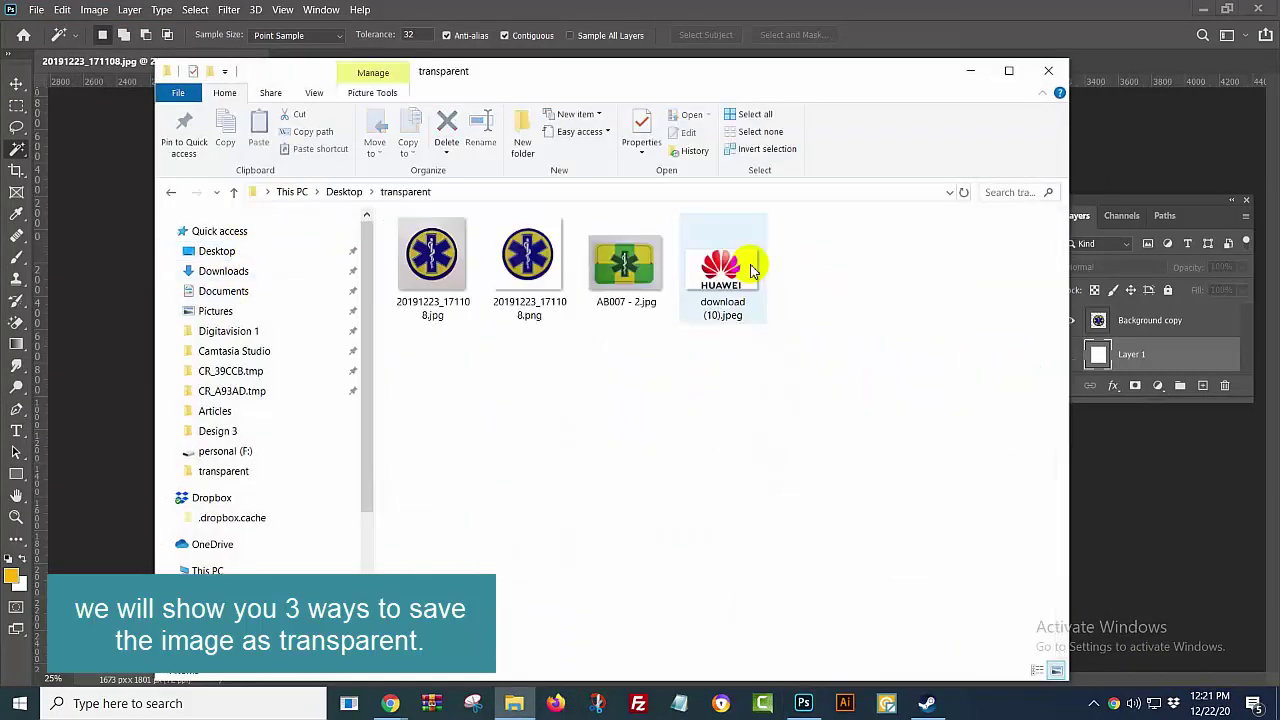
pyautogui.moveTo(528, 262)
pyautogui.mouseDown()
pyautogui.moveTo(798, 607)
pyautogui.moveTo(910, 30)
pyautogui.mouseUp()
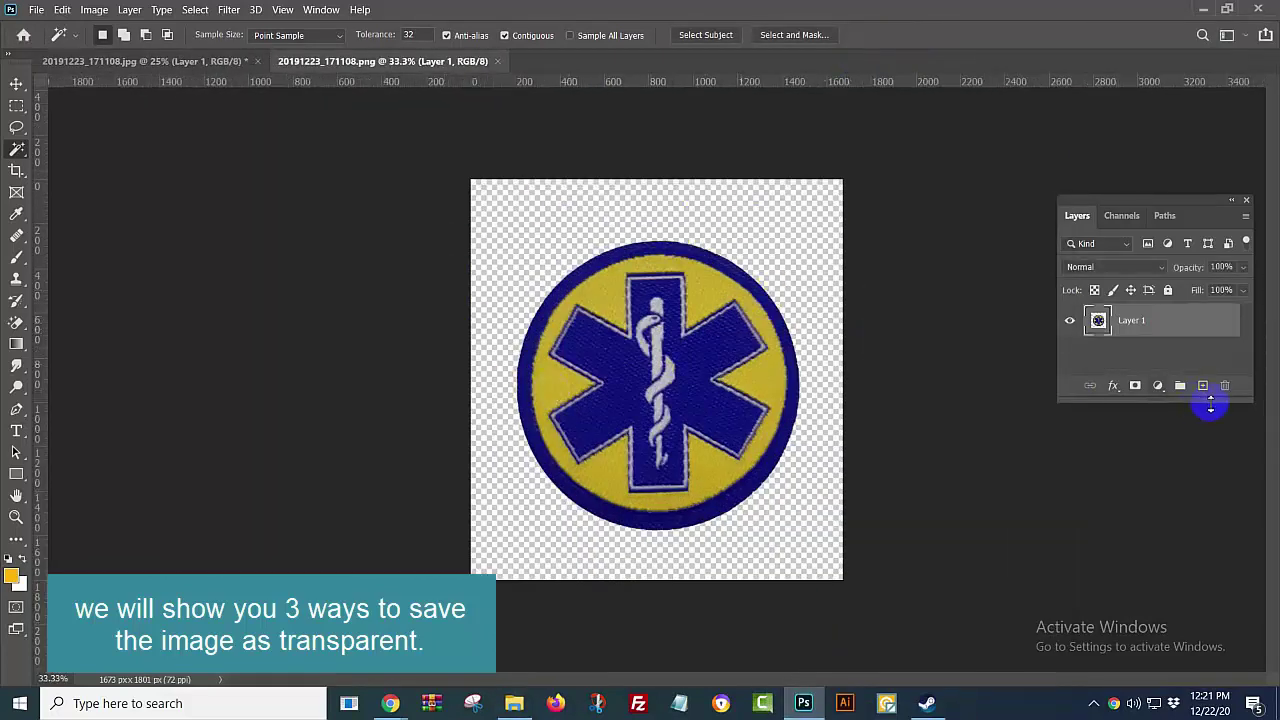
# Step: Add a test Layer 2 filled yellow-orange then white, then close the PNG without saving
pyautogui.keyDown('ctrl'); pyautogui.click(1205, 387); pyautogui.keyUp('ctrl')
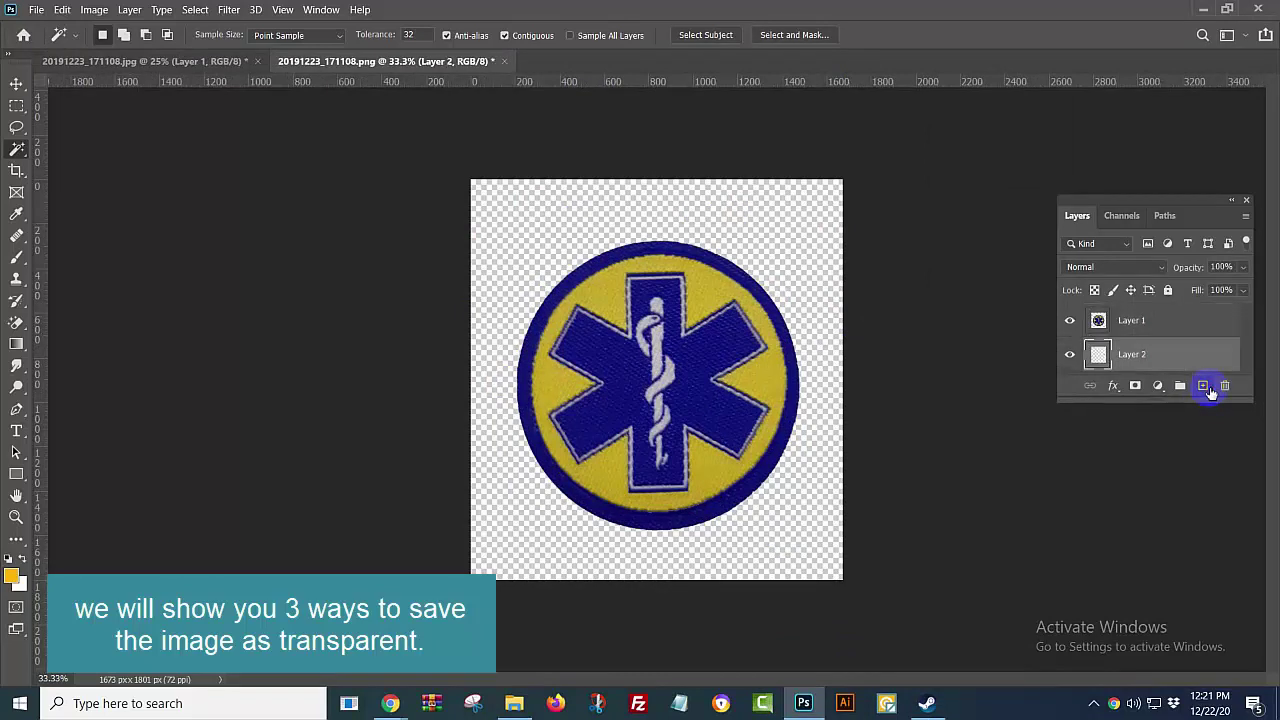
pyautogui.hotkey('alt', 'BackSpace')
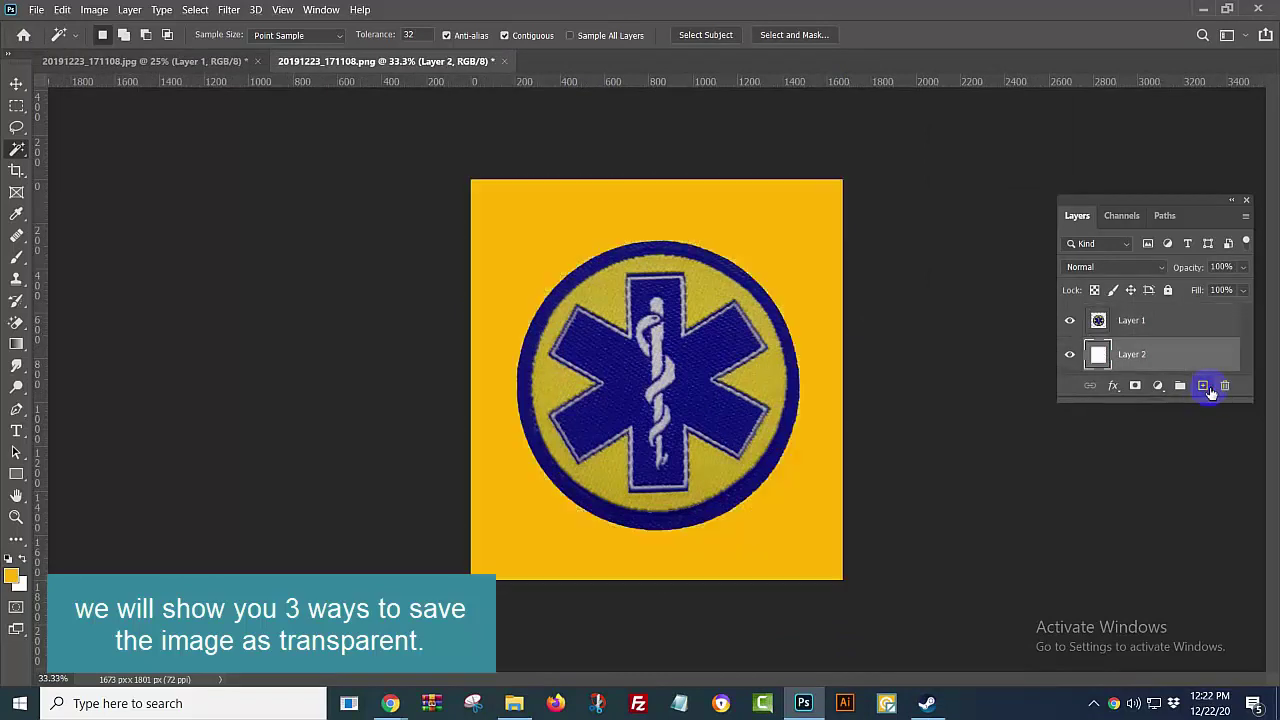
pyautogui.hotkey('ctrl', 'BackSpace')
pyautogui.hotkey('ctrl', 'w')
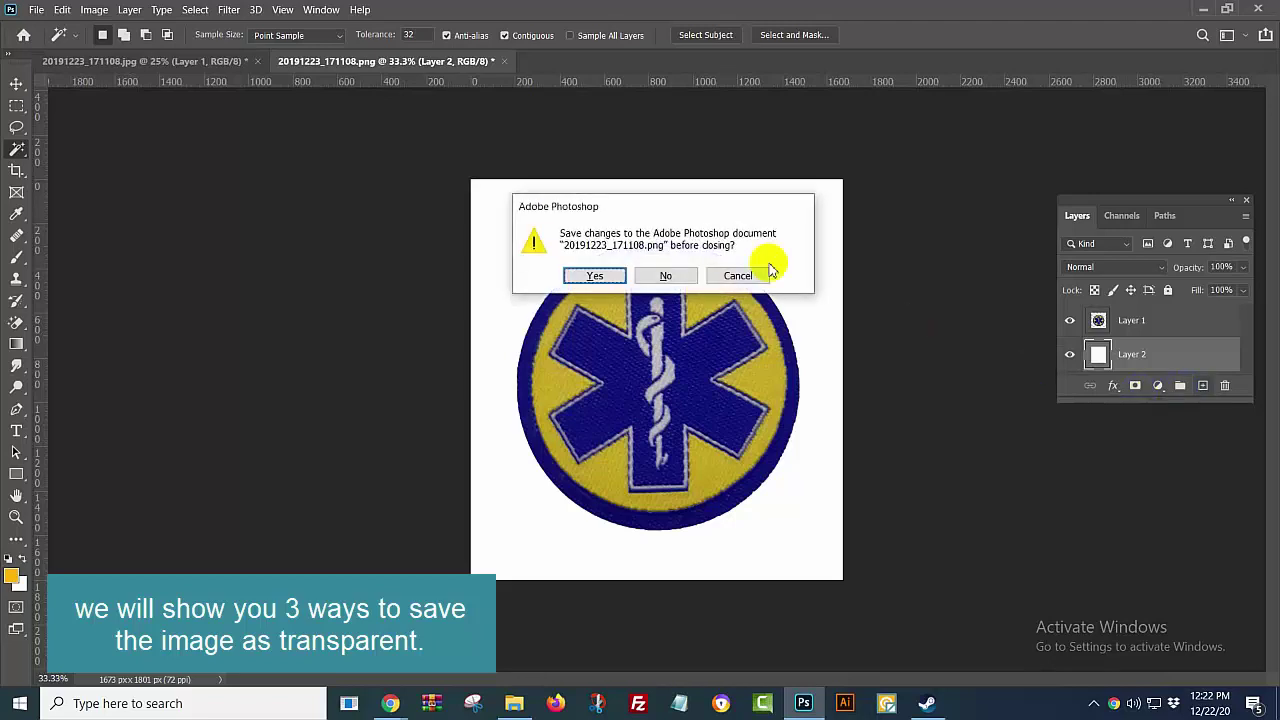
pyautogui.click(656, 277)
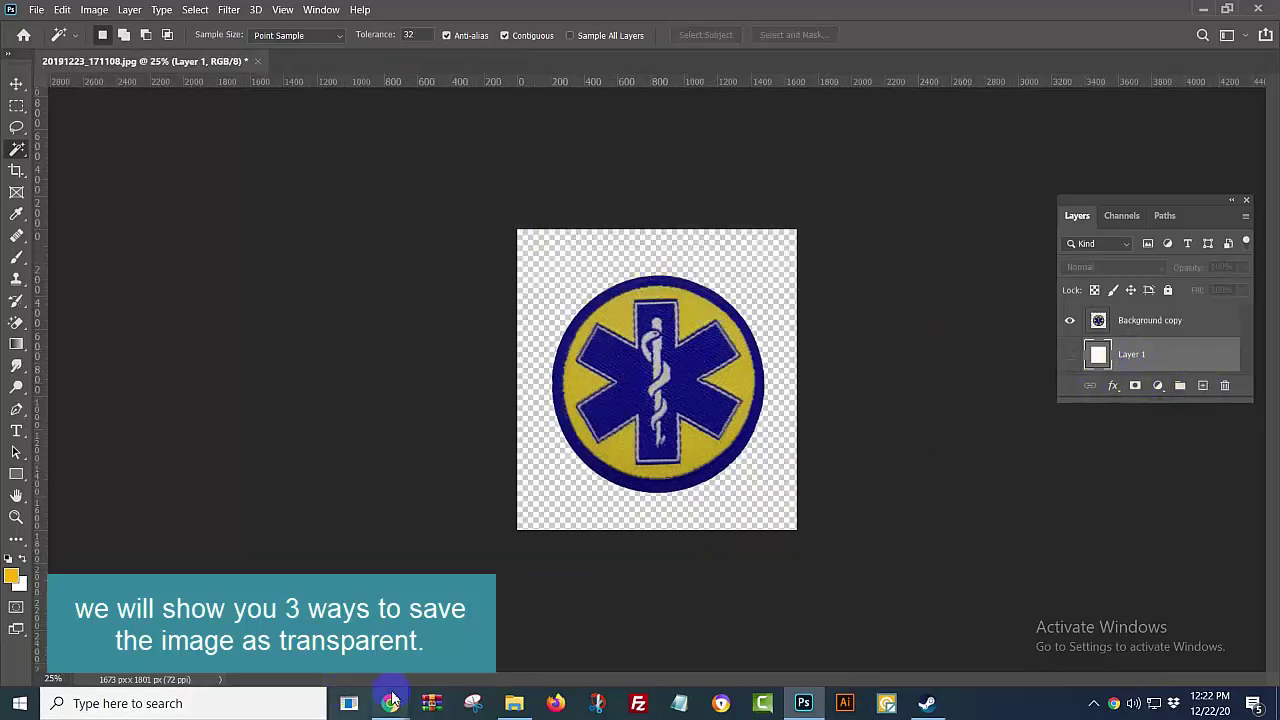
# Step: Save a PNG copy named anotherwaysave.png to the transparent folder with default PNG options
pyautogui.click(35, 9)
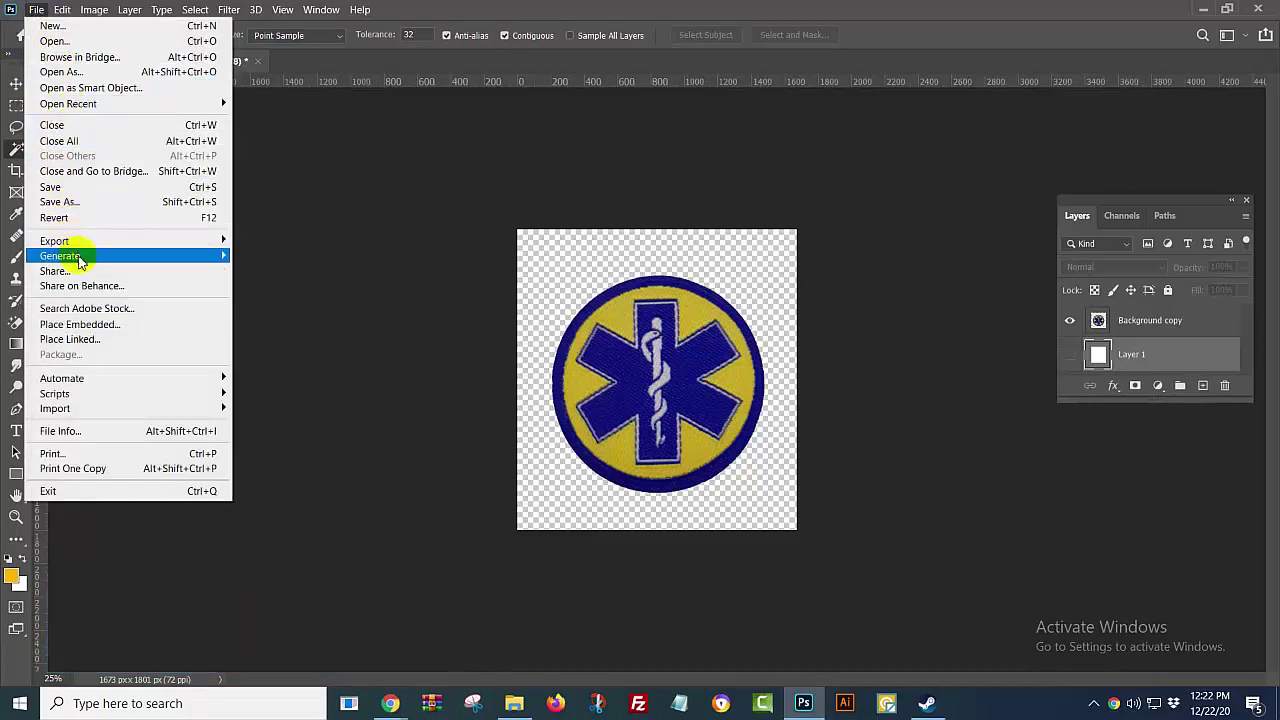
pyautogui.click(83, 205)
pyautogui.click(612, 450)
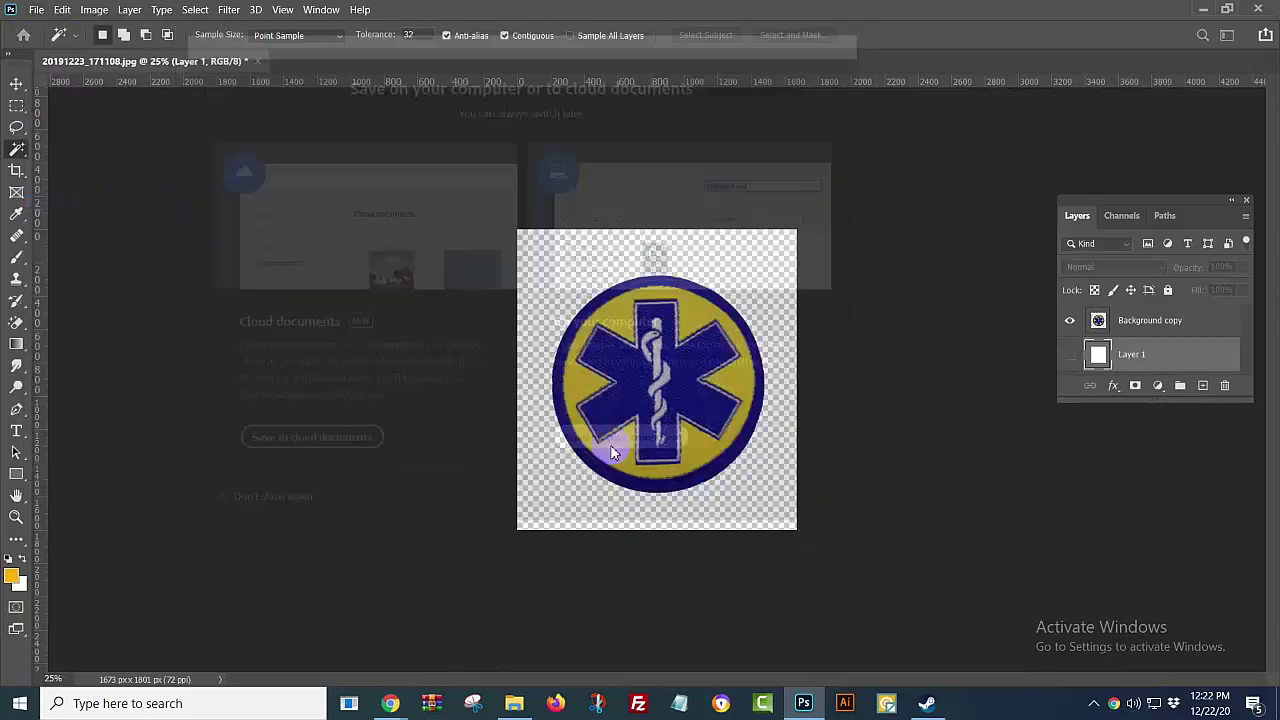
pyautogui.click(490, 520)
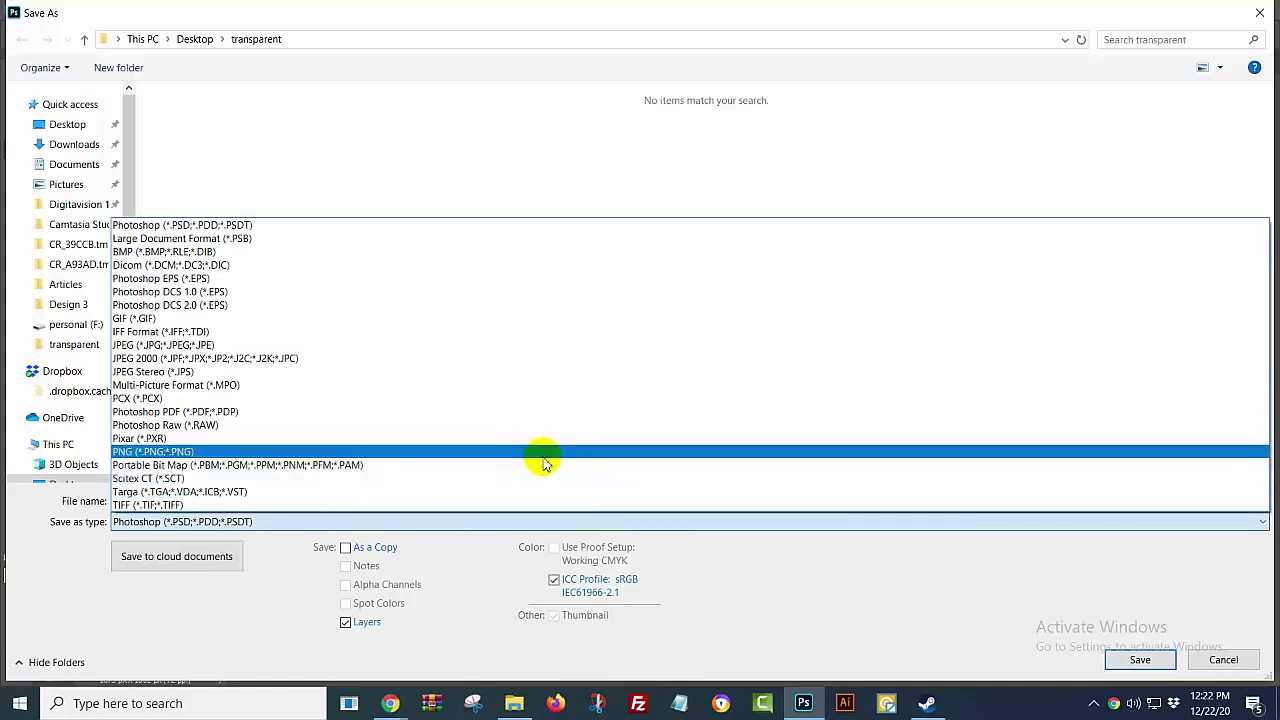
pyautogui.click(543, 455)
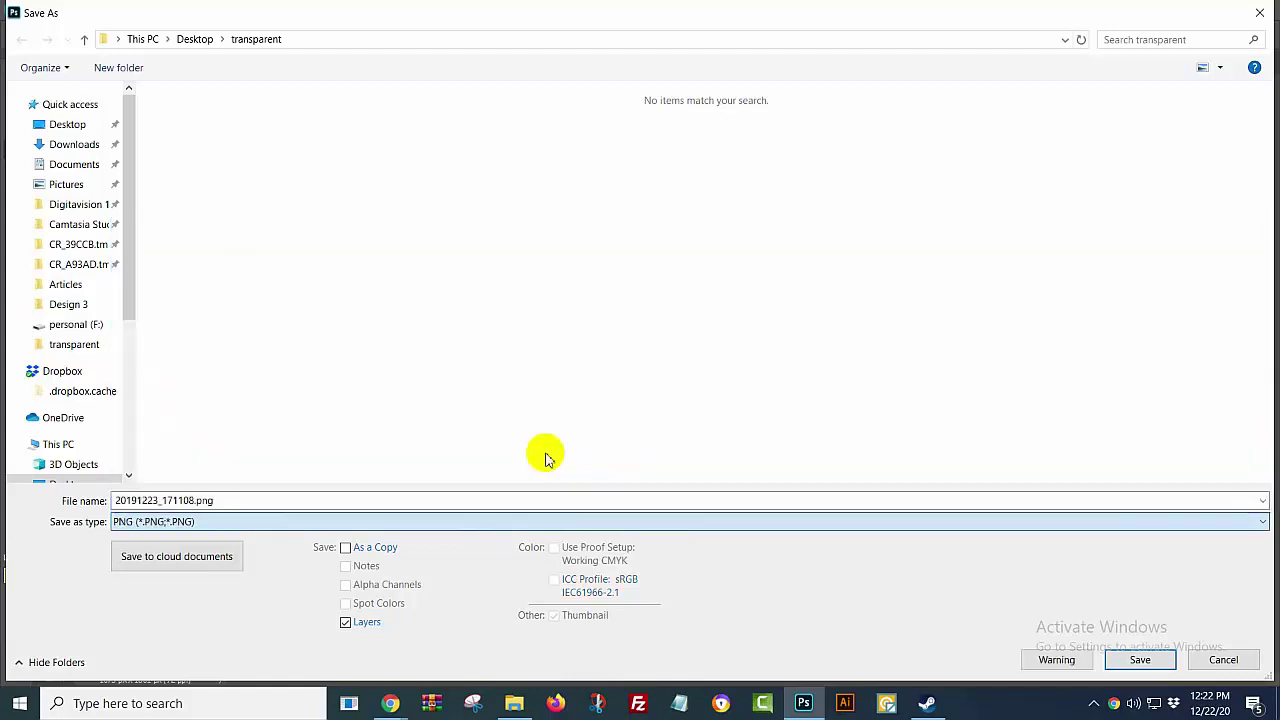
pyautogui.click(166, 500)
pyautogui.click(178, 500)
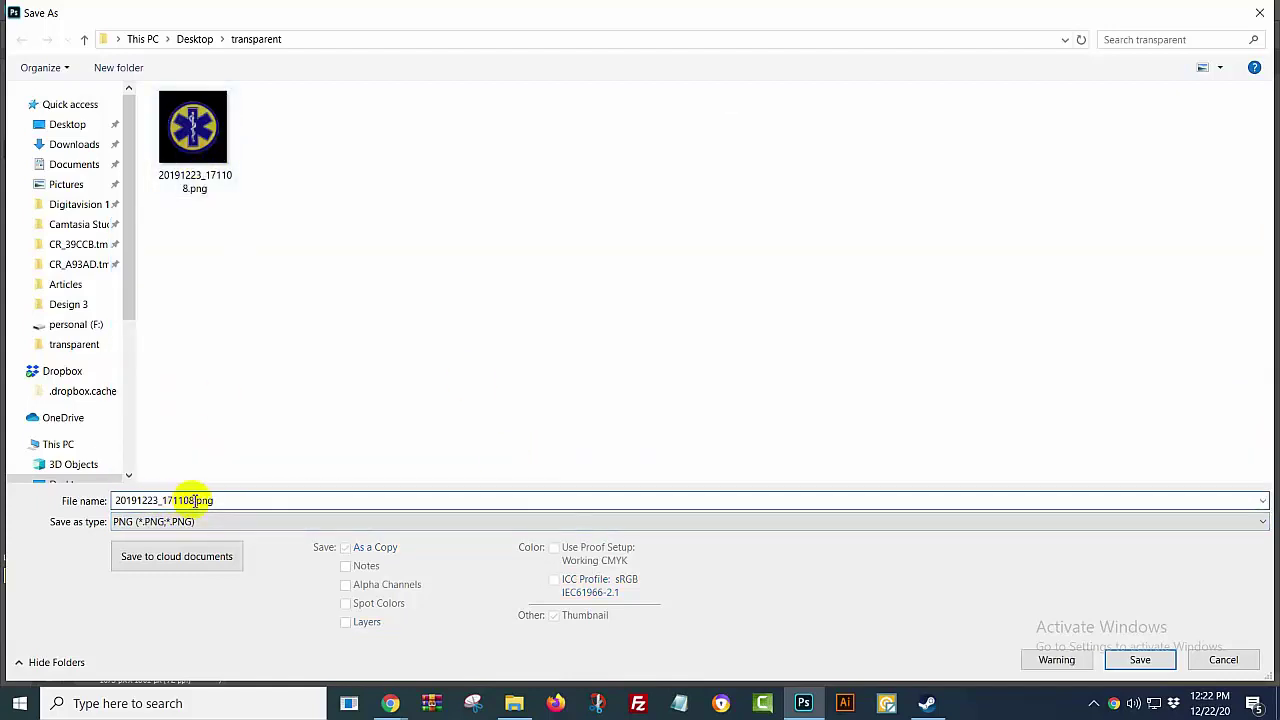
pyautogui.moveTo(195, 500); pyautogui.dragTo(117, 500)
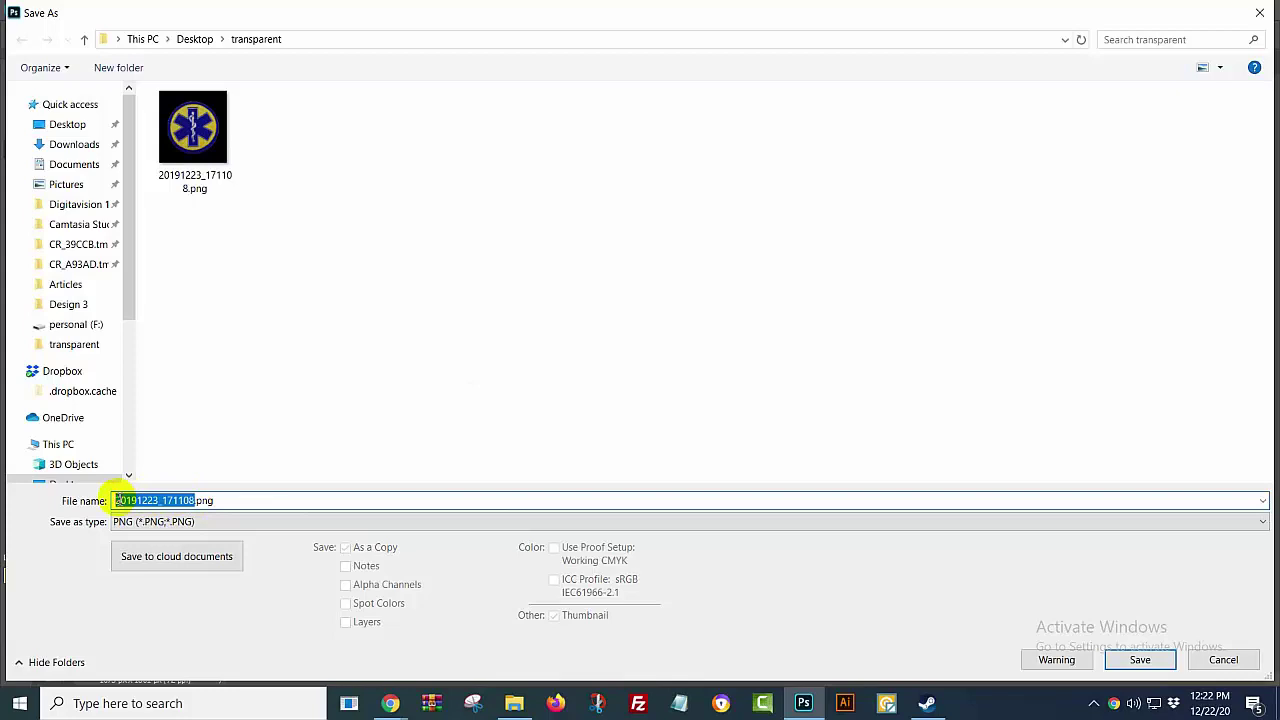
pyautogui.write('anotherwaysave')
pyautogui.press('Return')
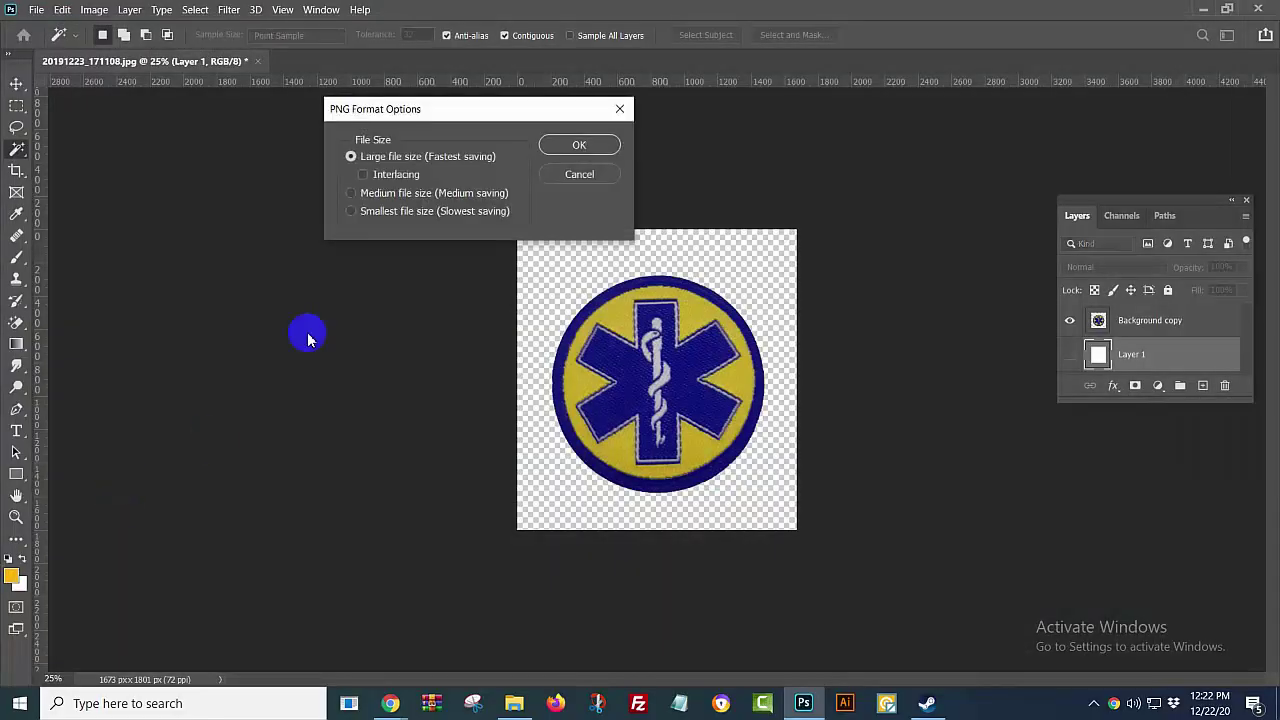
pyautogui.click(545, 155)
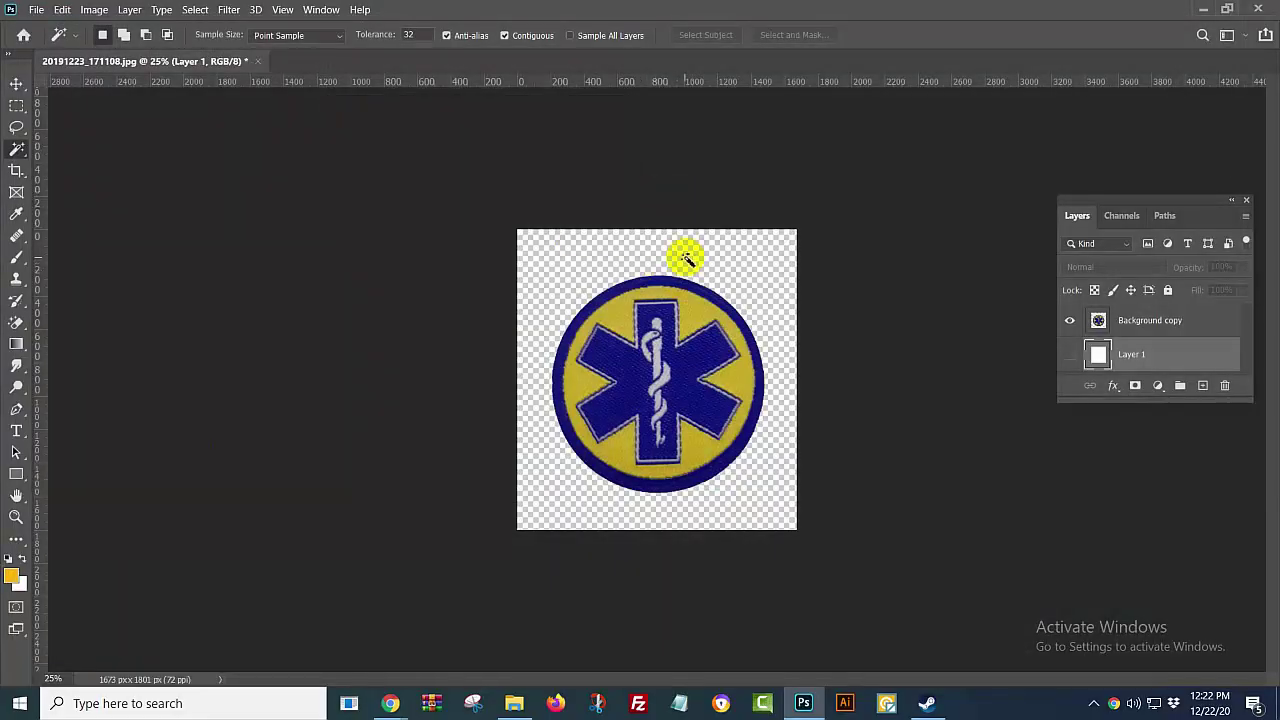
# Step: Set Save for Web (Legacy) output to PNG-24 with transparency
pyautogui.click(36, 10)
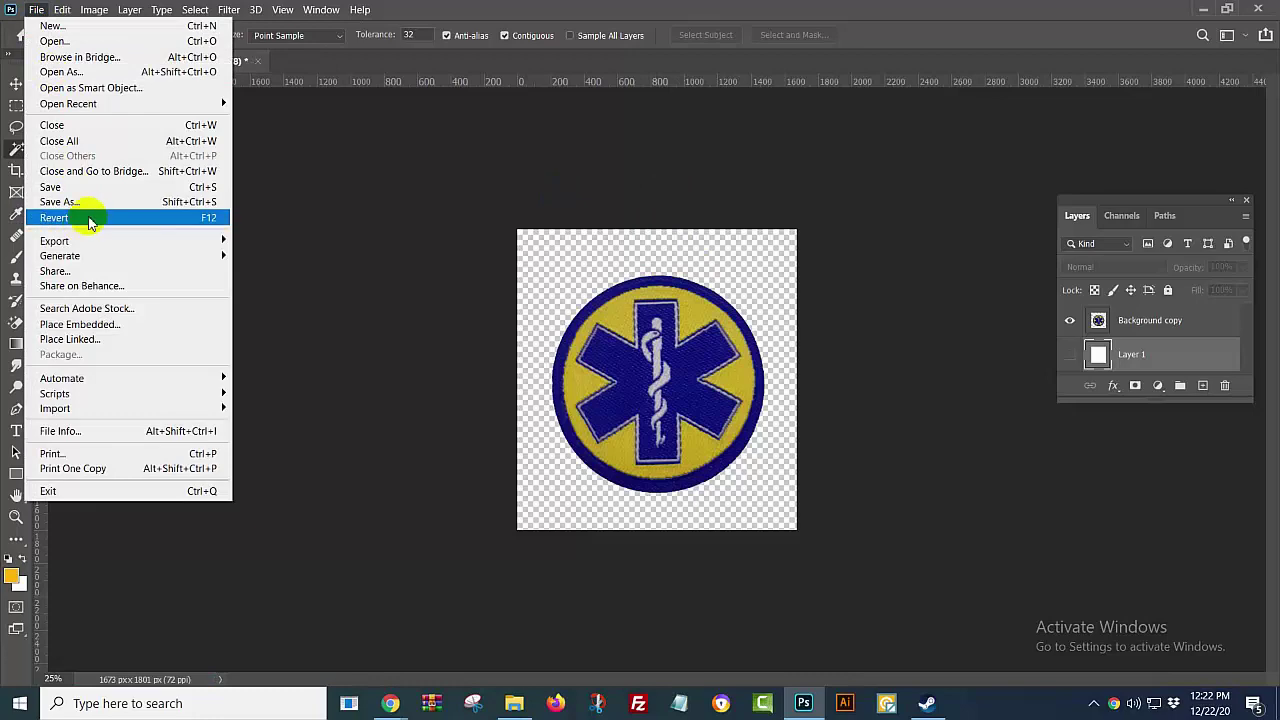
pyautogui.moveTo(55, 241)
pyautogui.click(283, 294)
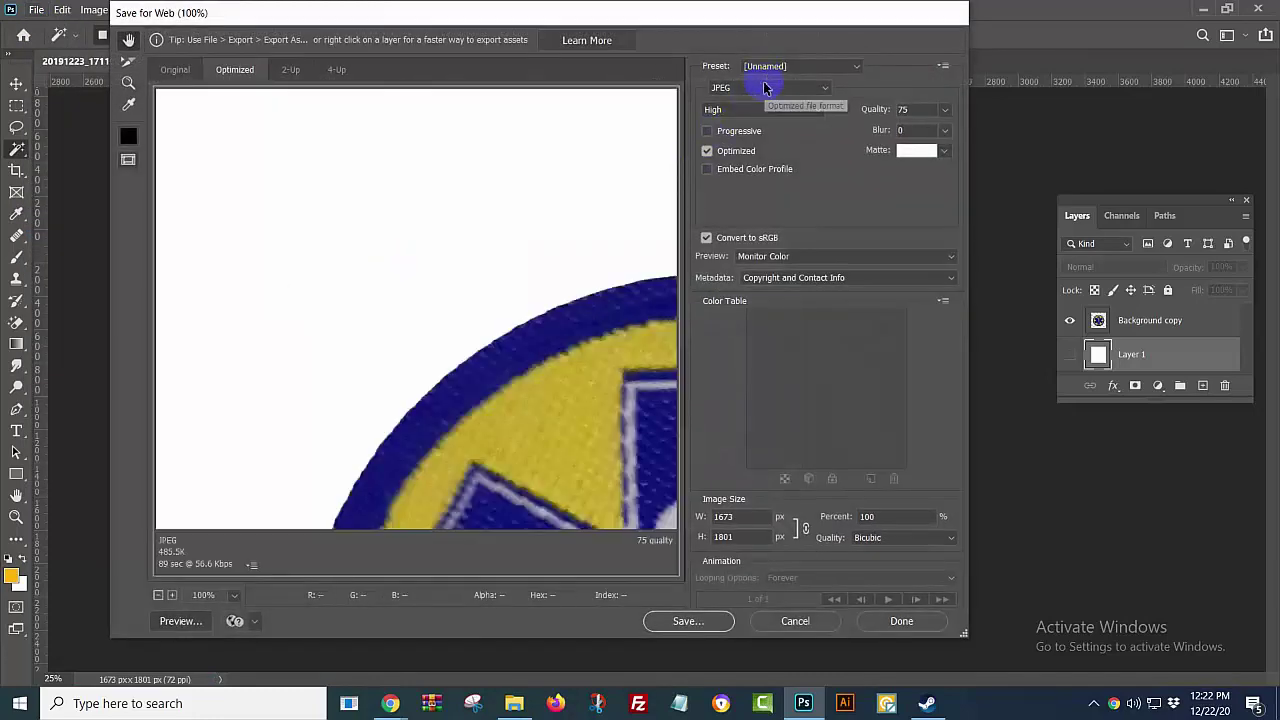
pyautogui.click(766, 88)
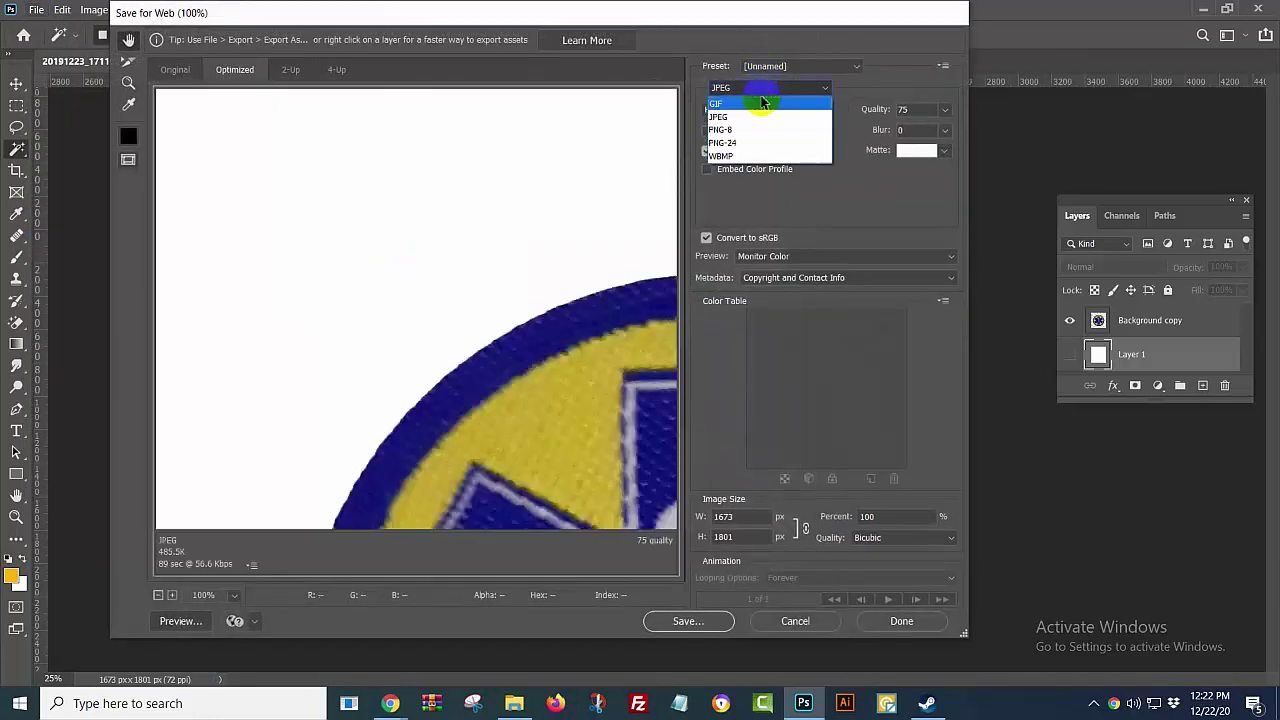
pyautogui.click(492, 246)
pyautogui.moveTo(492, 277)
pyautogui.mouseDown()
pyautogui.moveTo(371, 271)
pyautogui.moveTo(286, 414)
pyautogui.moveTo(450, 253)
pyautogui.mouseUp()
pyautogui.click(748, 88)
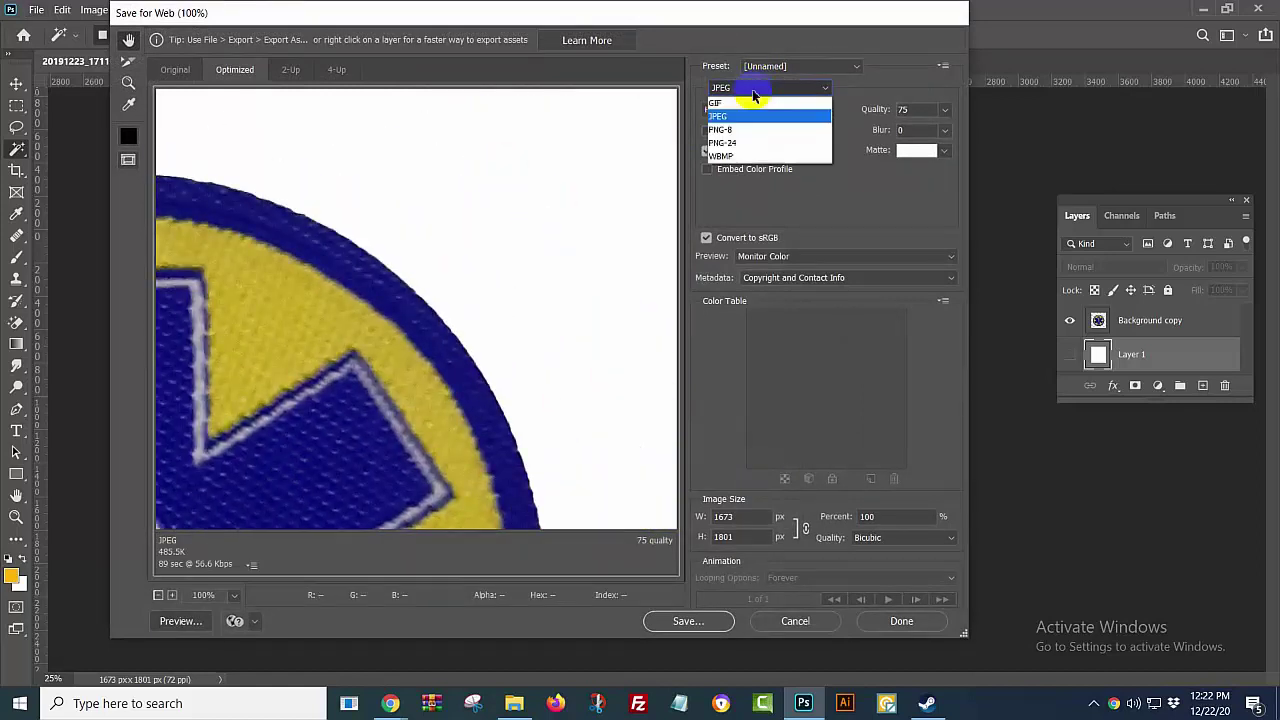
pyautogui.click(722, 143)
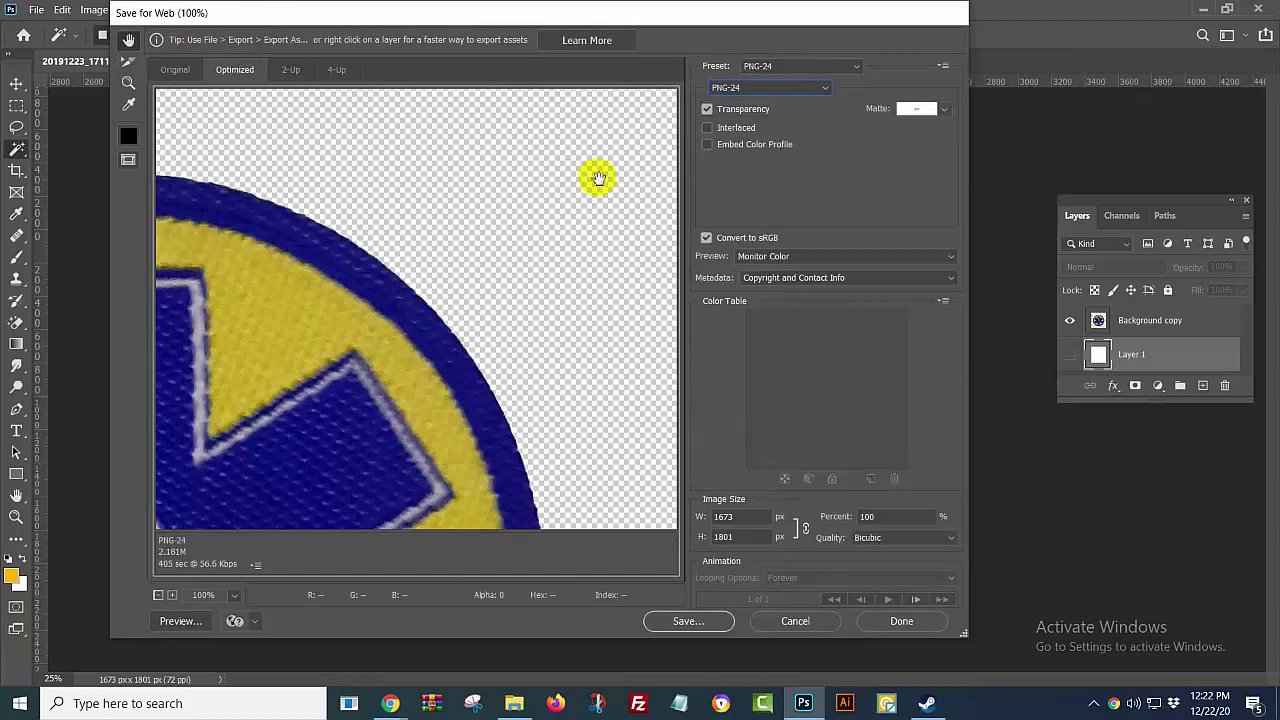
# Step: Save the exported web image as png24.png
pyautogui.click(686, 620)
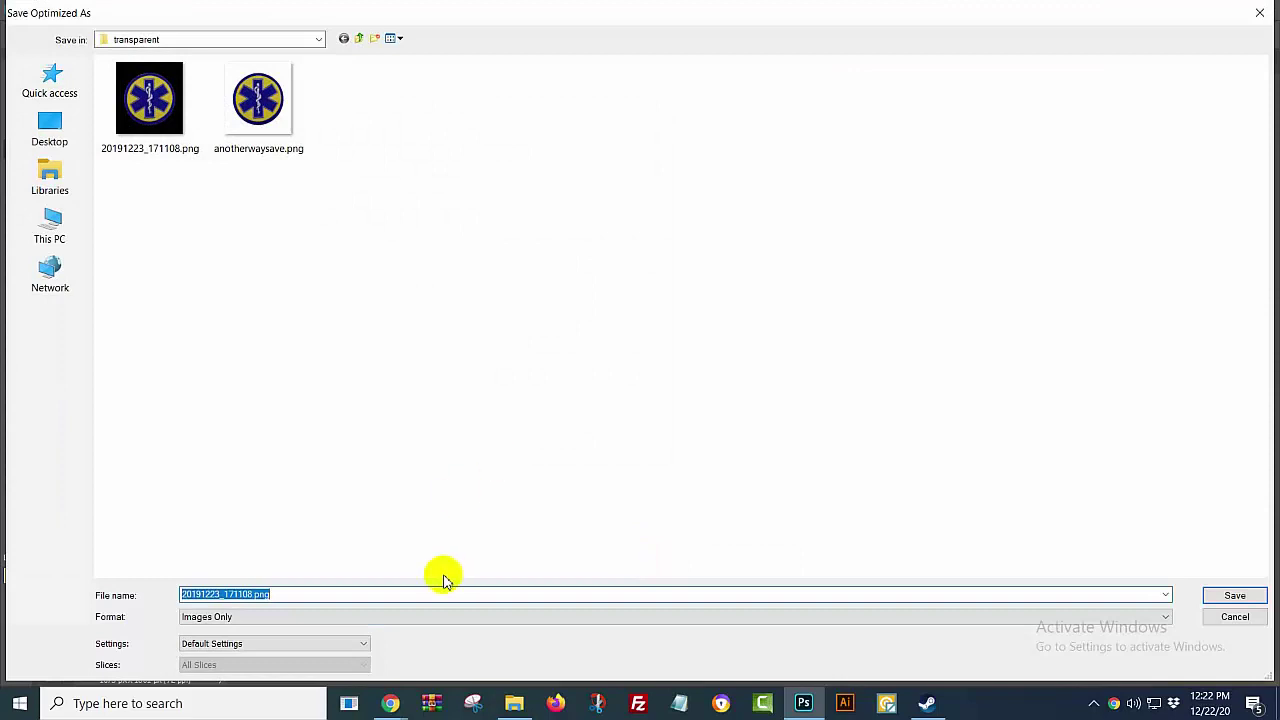
pyautogui.click(252, 594)
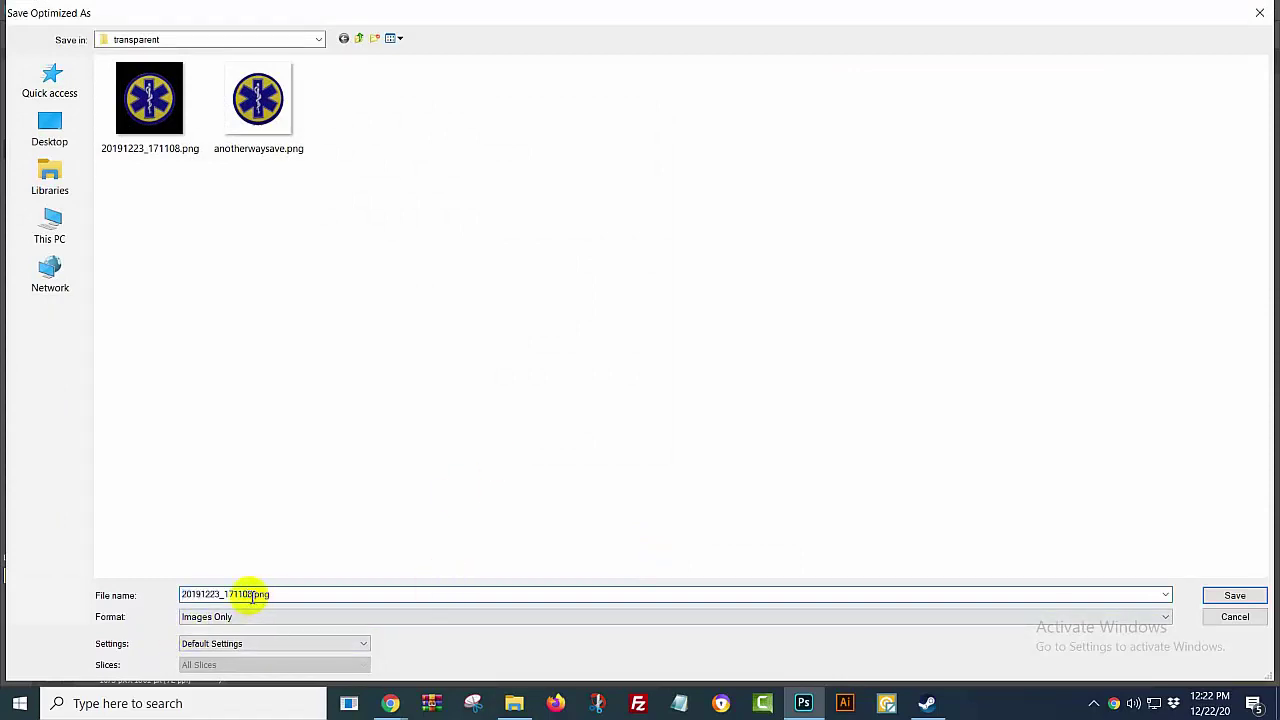
pyautogui.moveTo(252, 594); pyautogui.dragTo(143, 598)
pyautogui.write('png24')
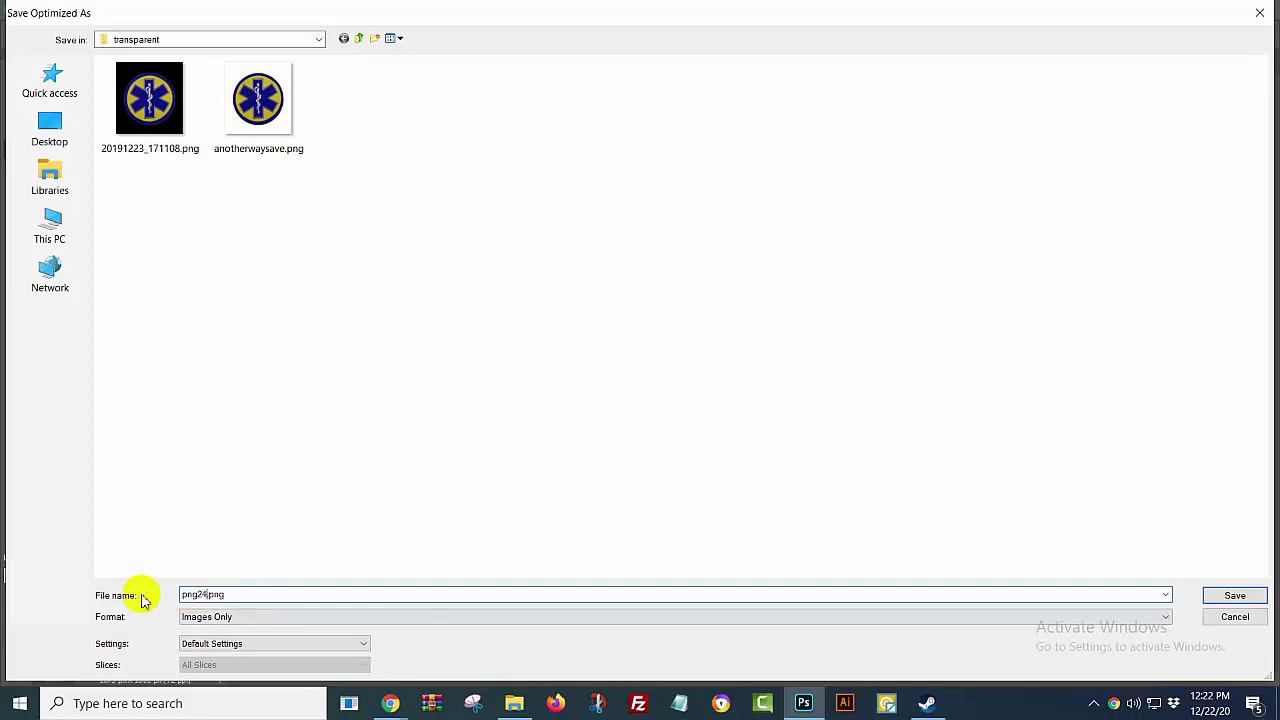
pyautogui.press('Return')
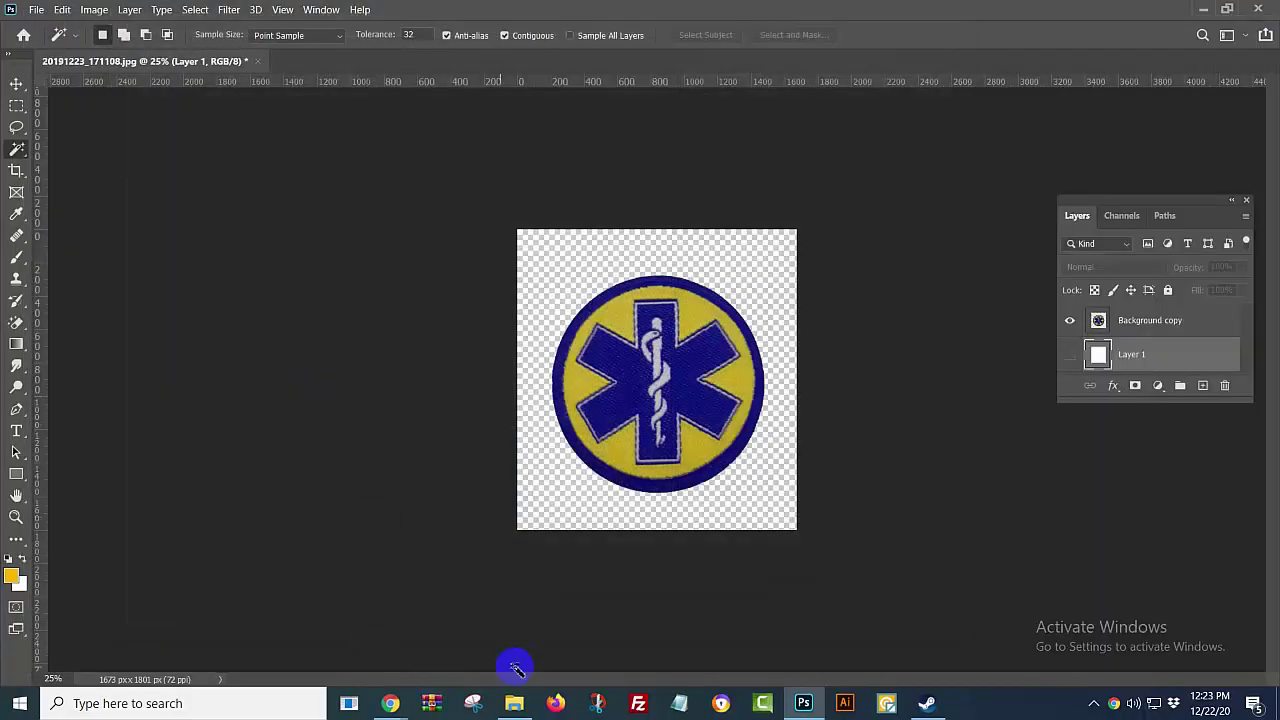
# Step: Preview png24.png in the photo viewer, then open it in Photoshop
pyautogui.click(514, 703)
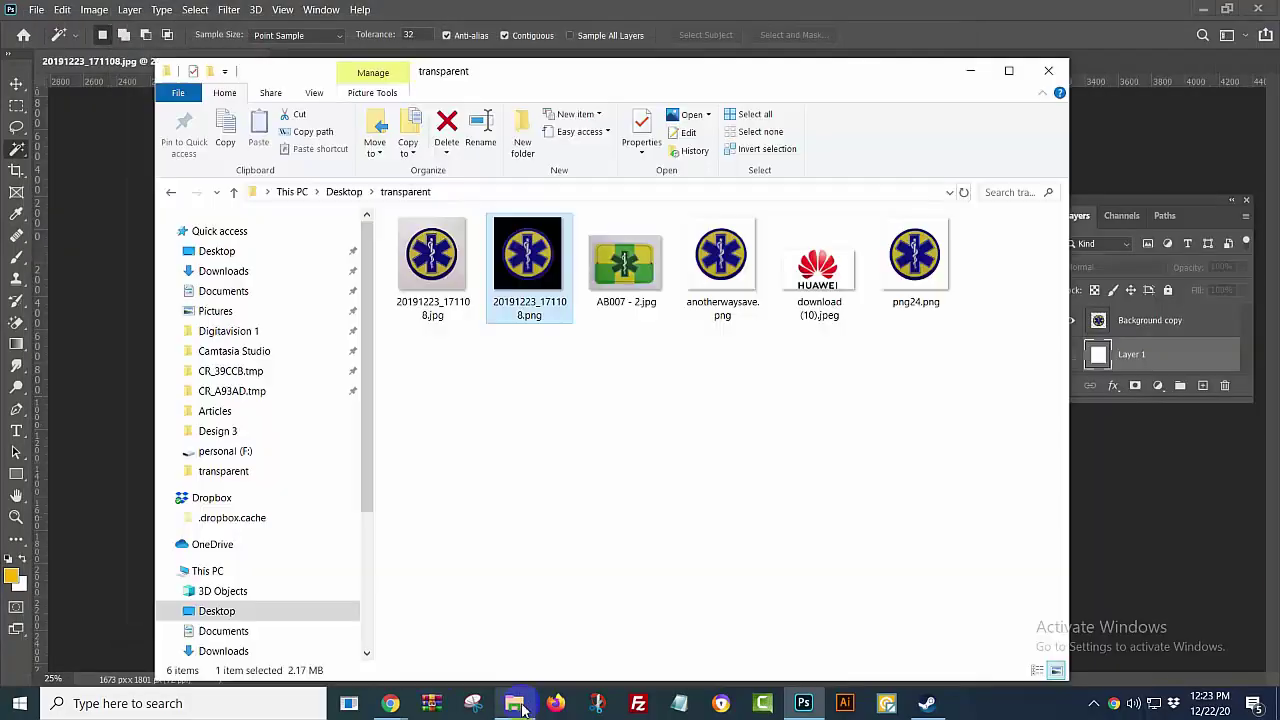
pyautogui.click(590, 362)
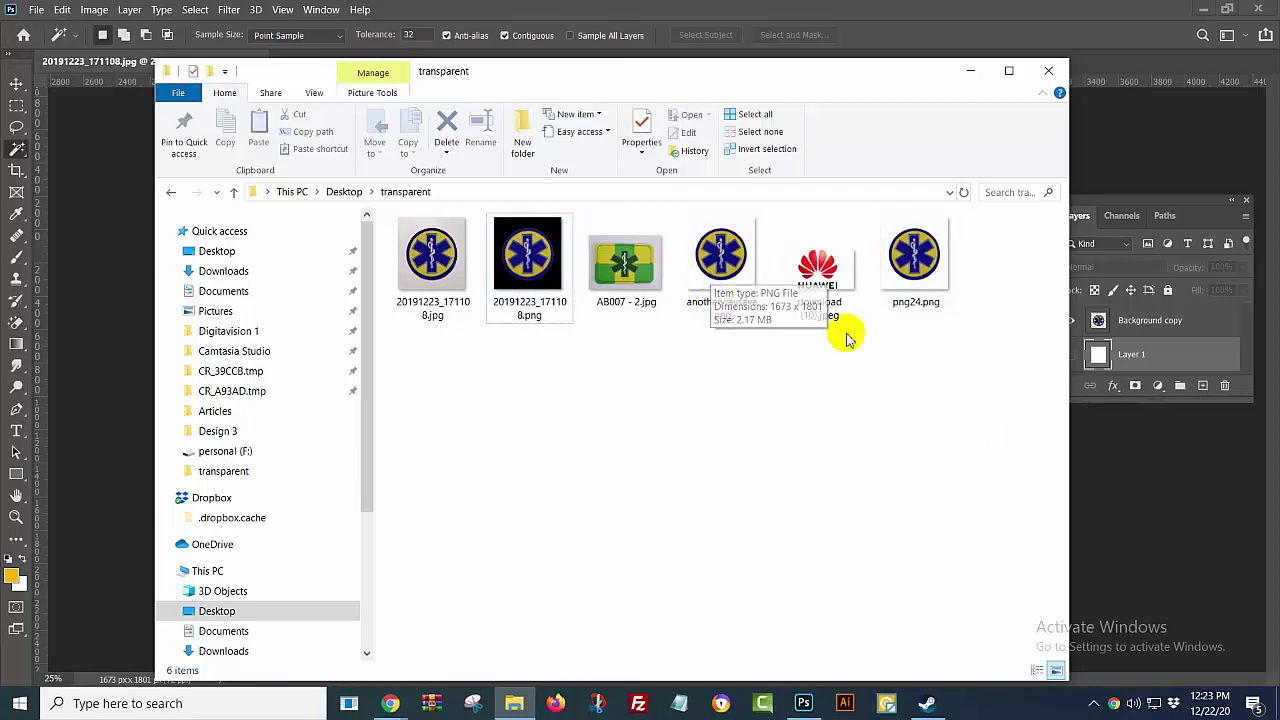
pyautogui.doubleClick(912, 282)
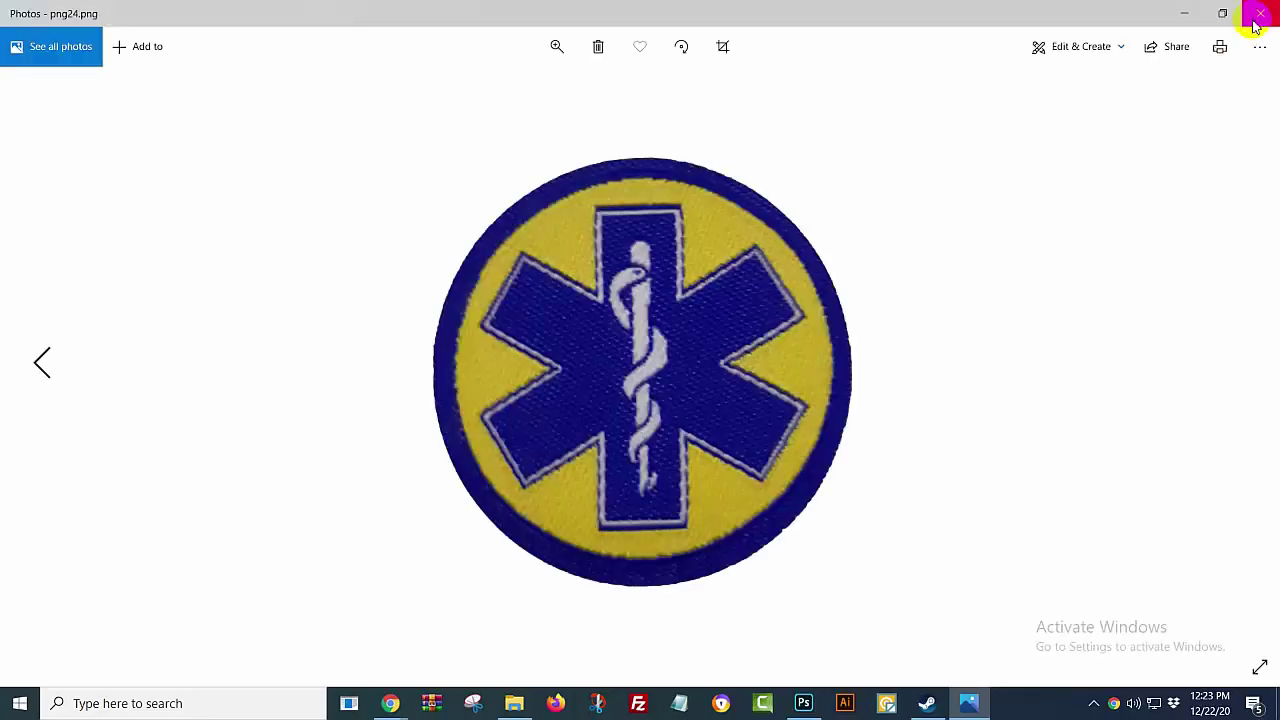
pyautogui.click(1262, 18)
pyautogui.moveTo(910, 255)
pyautogui.mouseDown()
pyautogui.moveTo(812, 710)
pyautogui.moveTo(905, 22)
pyautogui.mouseUp()
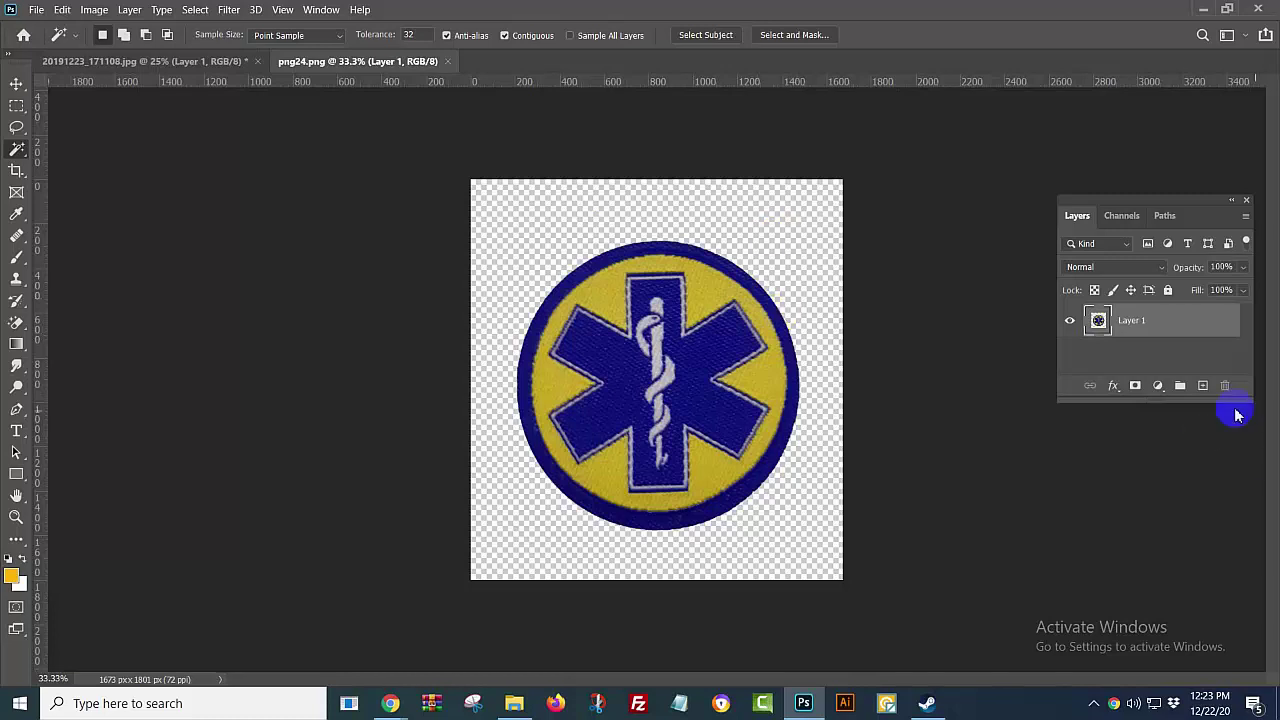
# Step: Add a yellow-filled layer under the png24.png logo, then close it without saving
pyautogui.keyDown('ctrl'); pyautogui.click(1205, 387); pyautogui.keyUp('ctrl')
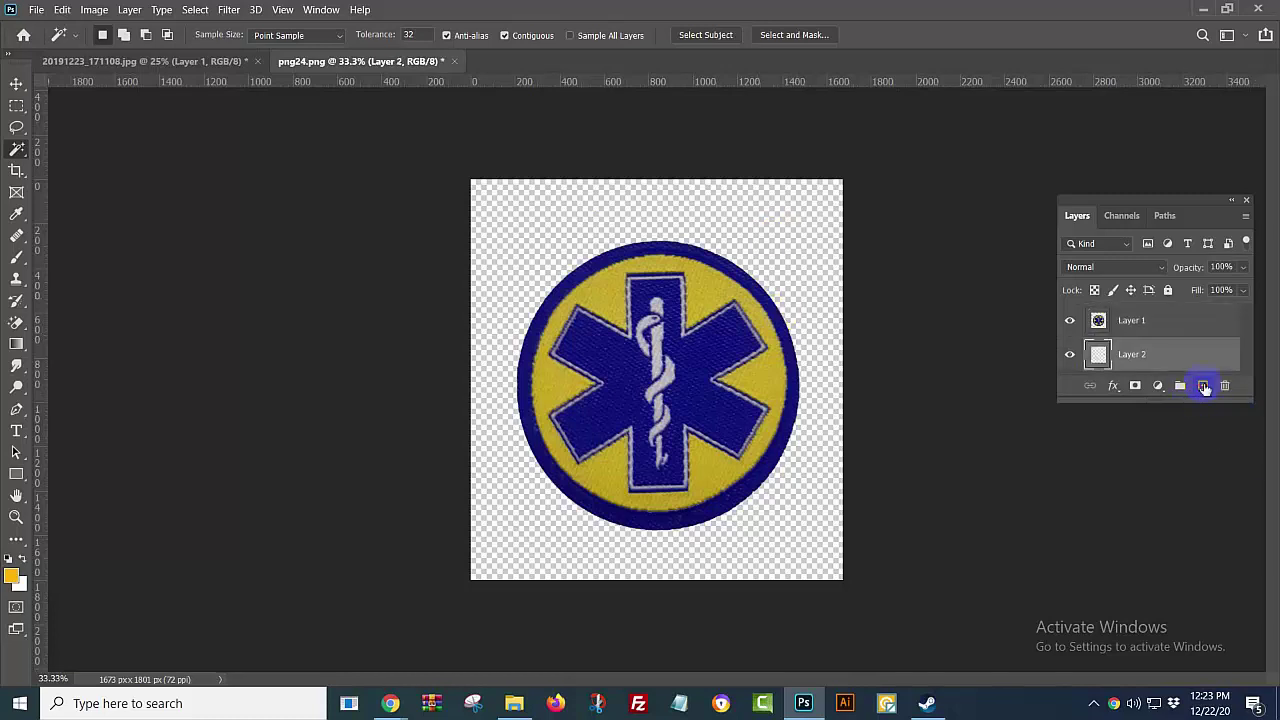
pyautogui.hotkey('alt', 'BackSpace')
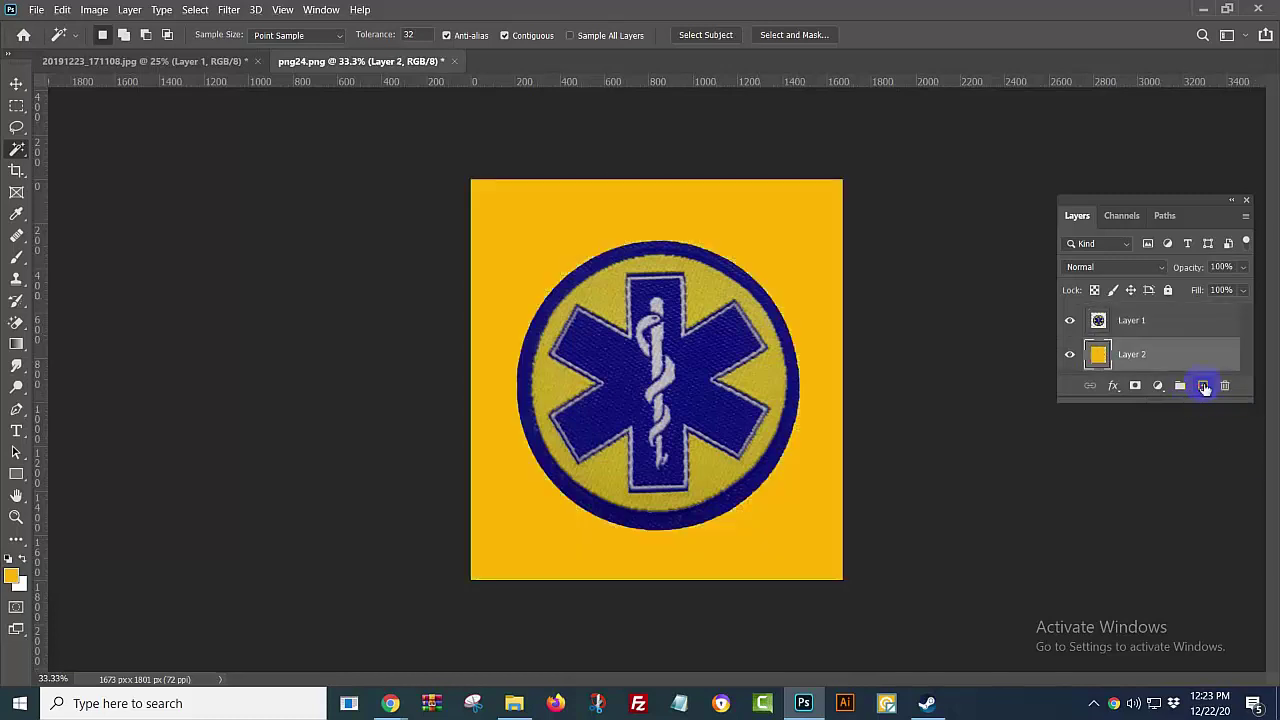
pyautogui.hotkey('ctrl', 'w')
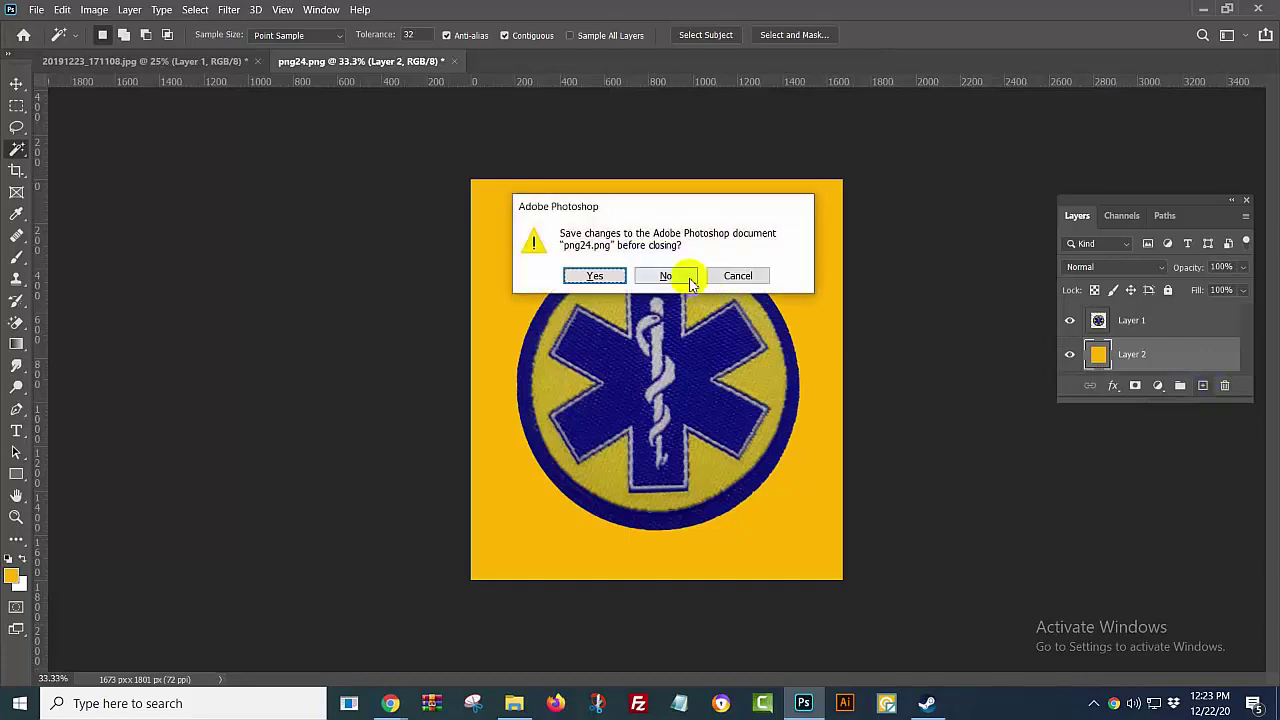
pyautogui.click(686, 275)
# Step: Close the JPG unsaved, delete the three logo PNGs, and open AB007 - 2.jpg
pyautogui.click(257, 61)
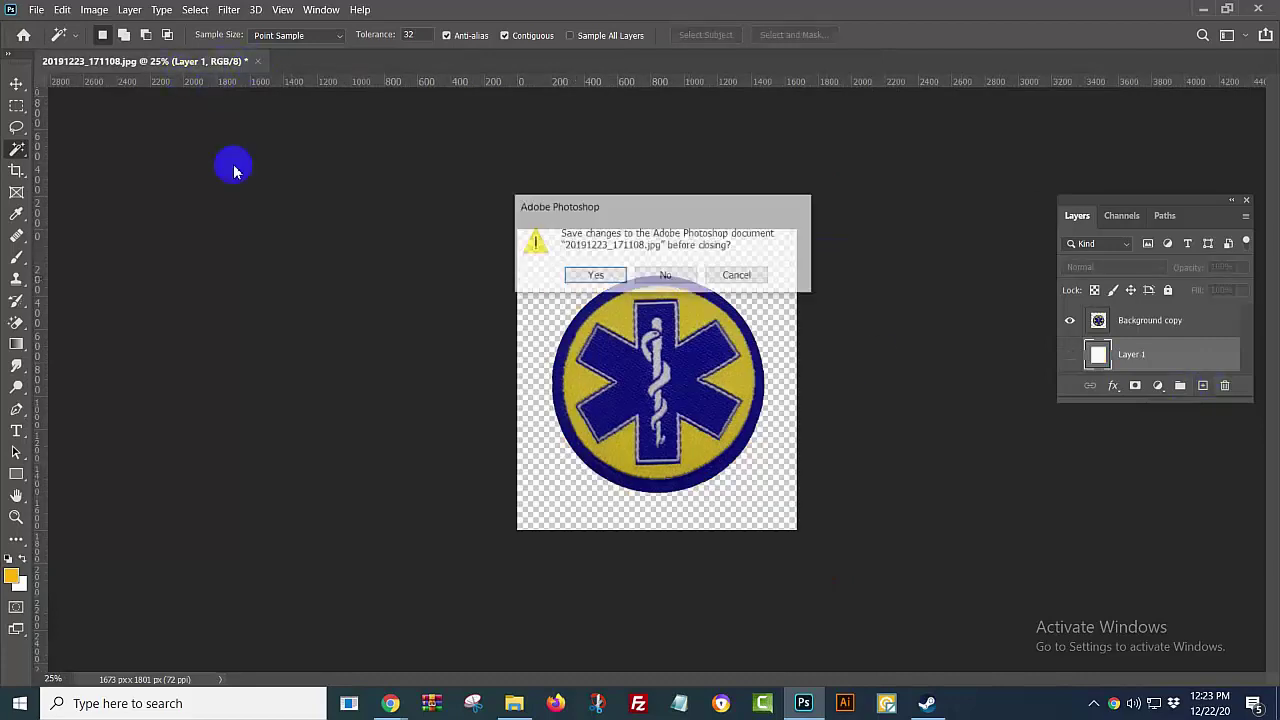
pyautogui.click(662, 283)
pyautogui.click(514, 703)
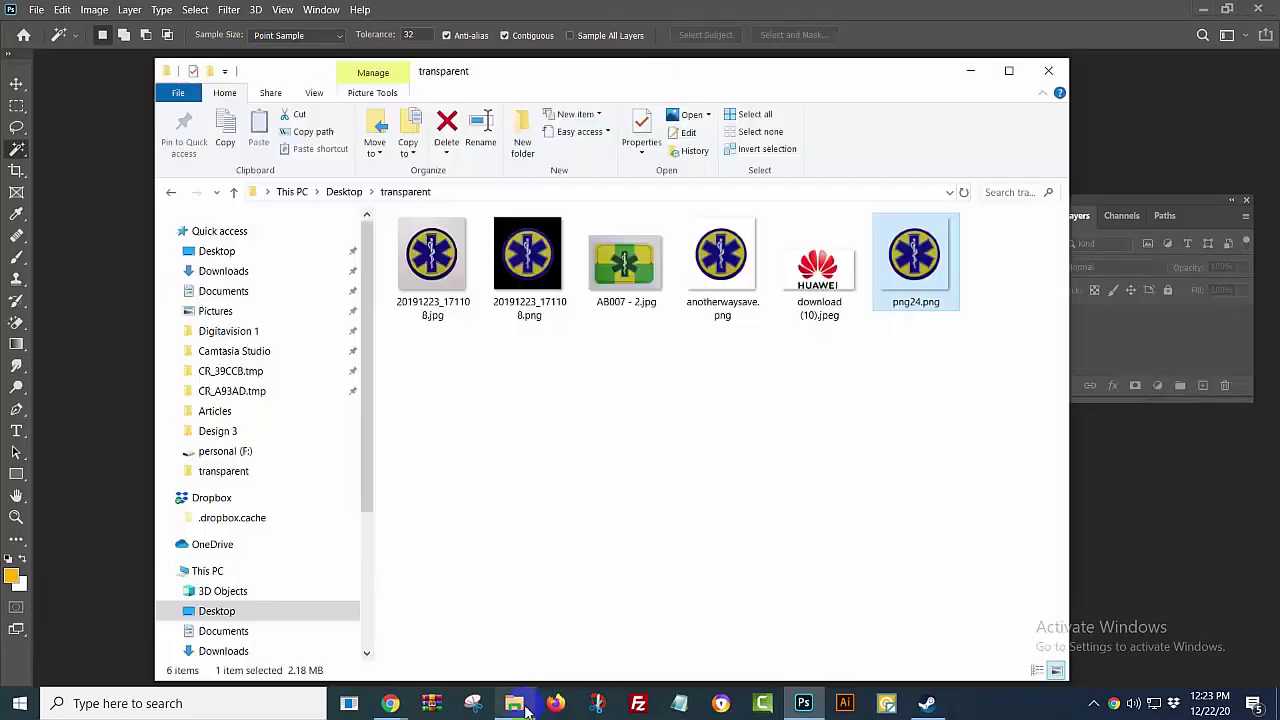
pyautogui.click(527, 300)
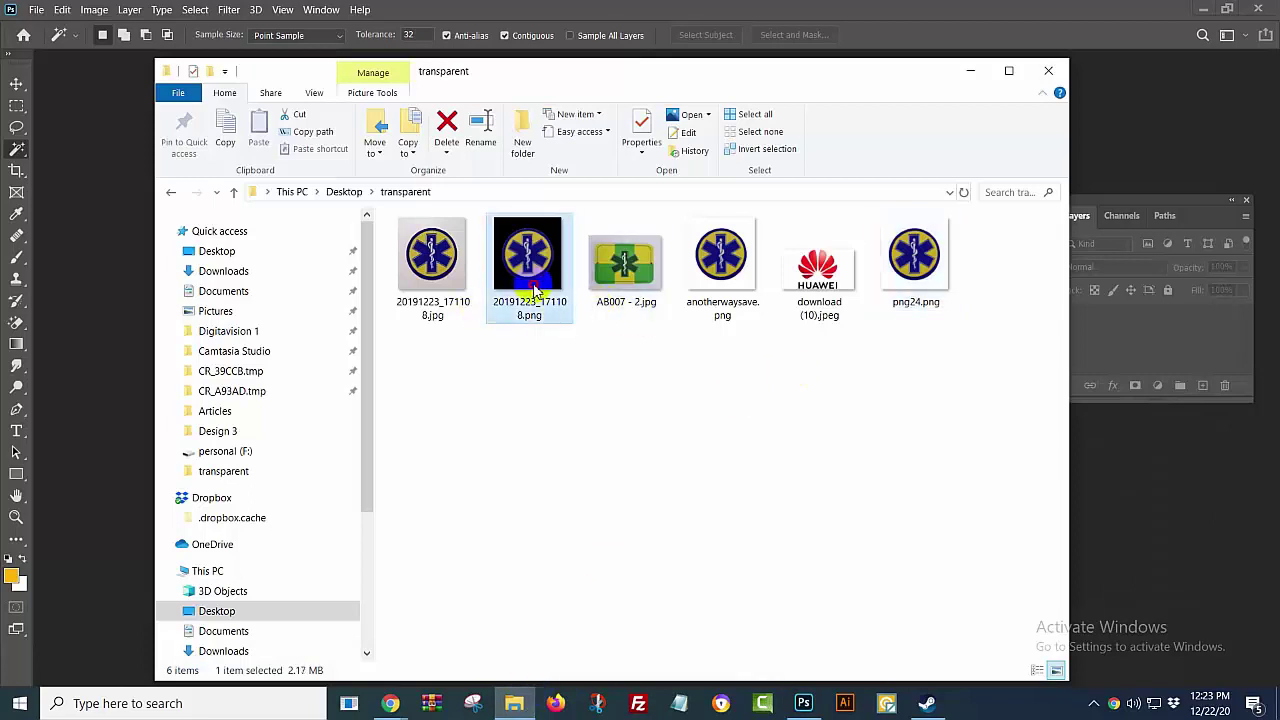
pyautogui.keyDown('ctrl'); pyautogui.click(735, 278); pyautogui.keyUp('ctrl')
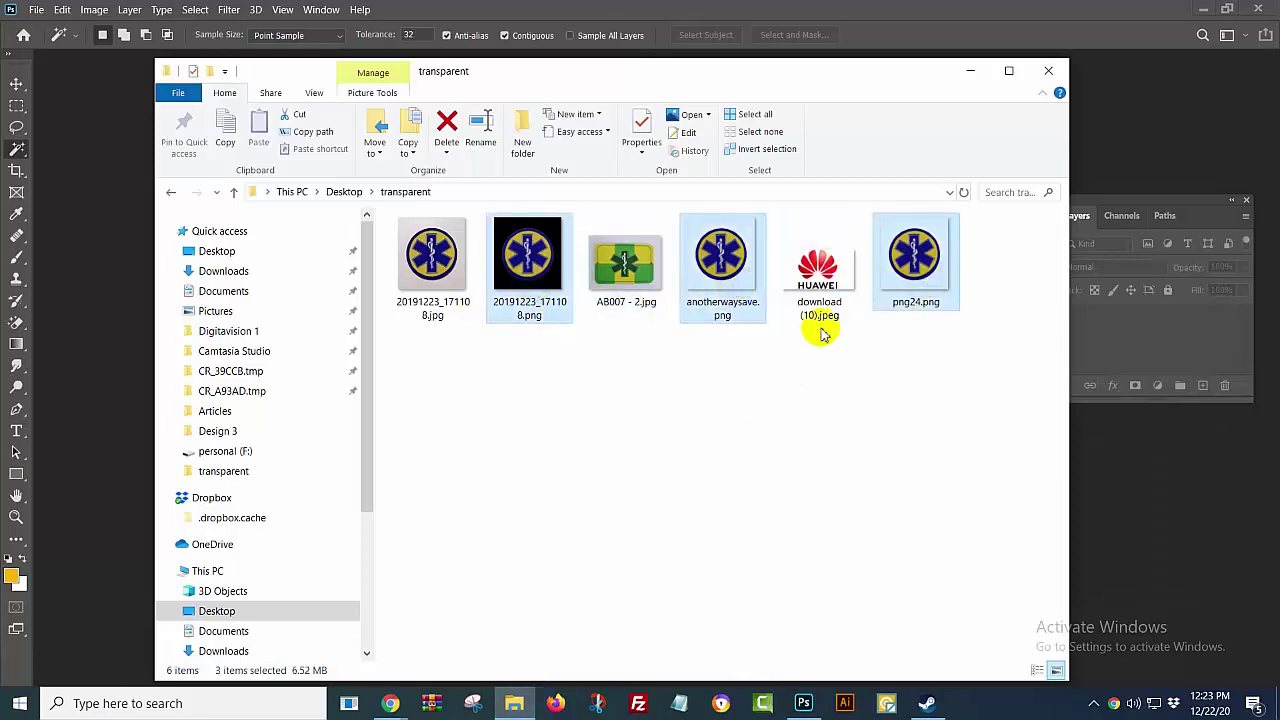
pyautogui.press('Delete')
pyautogui.click(540, 258)
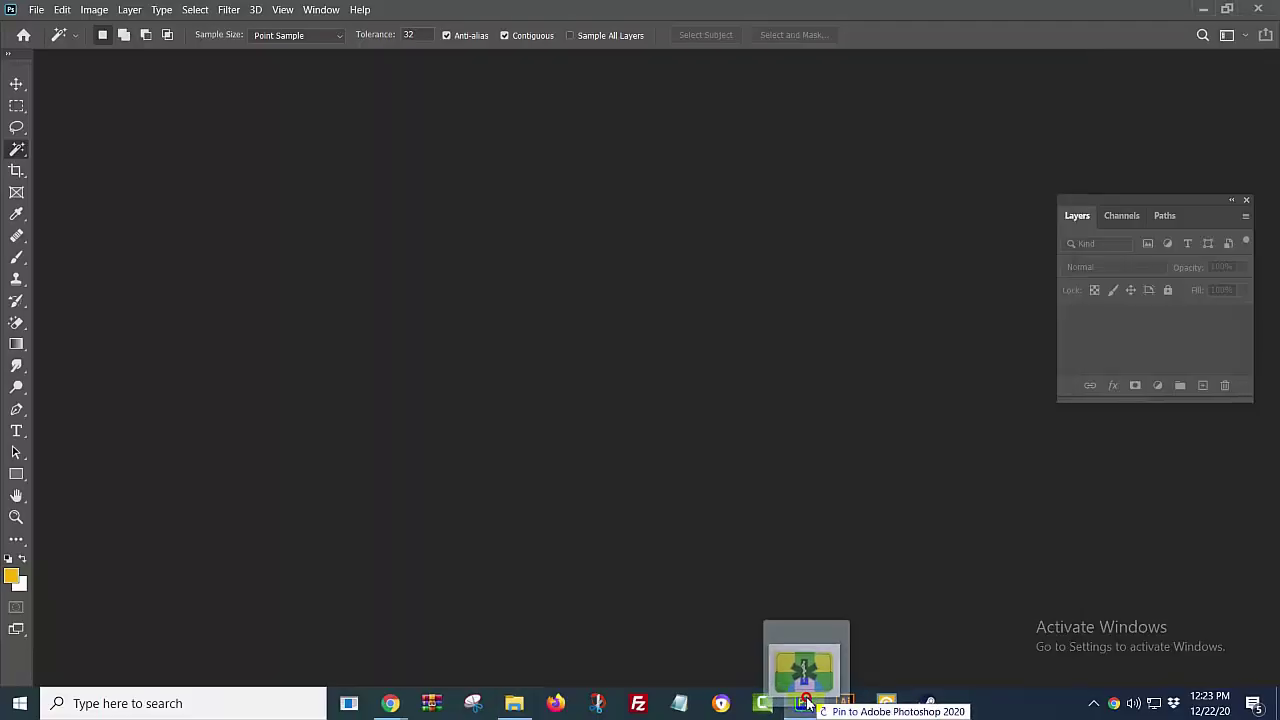
pyautogui.moveTo(800, 671); pyautogui.dragTo(554, 417)
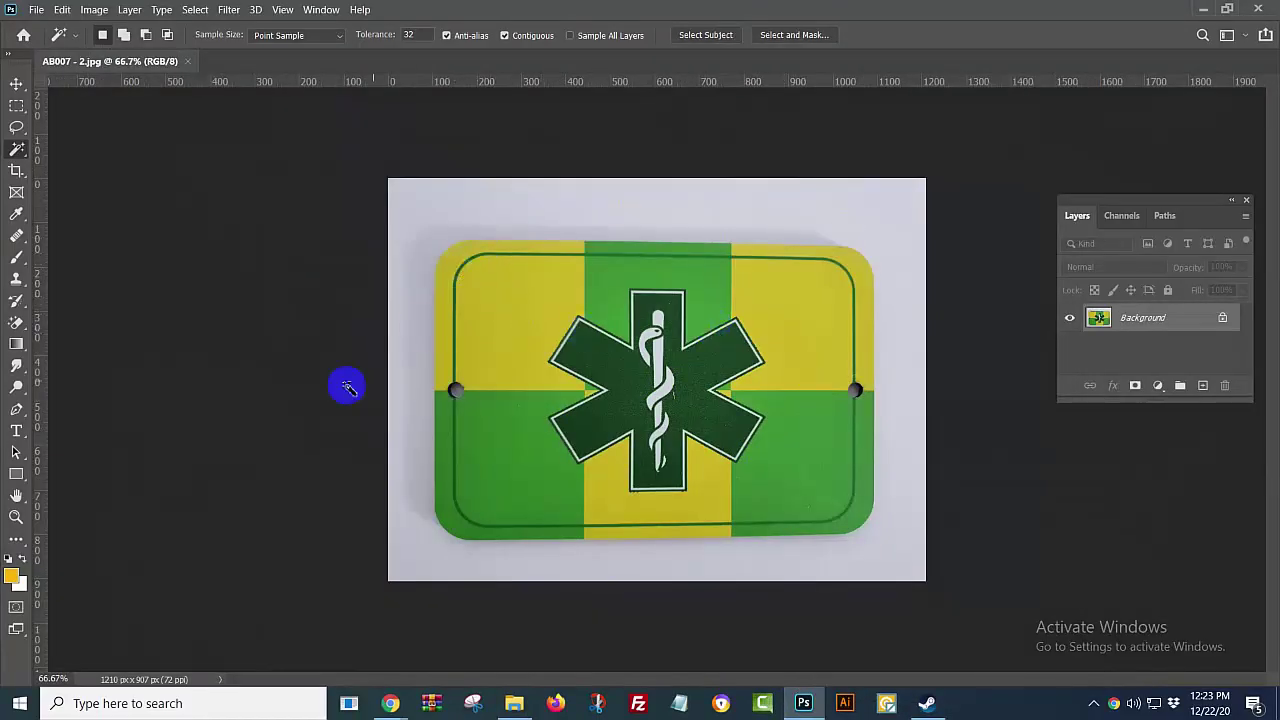
# Step: Zoom to 200% around the plate's right edge and top-right corner, and select the Pen Tool
pyautogui.scroll(2, 687, 447)
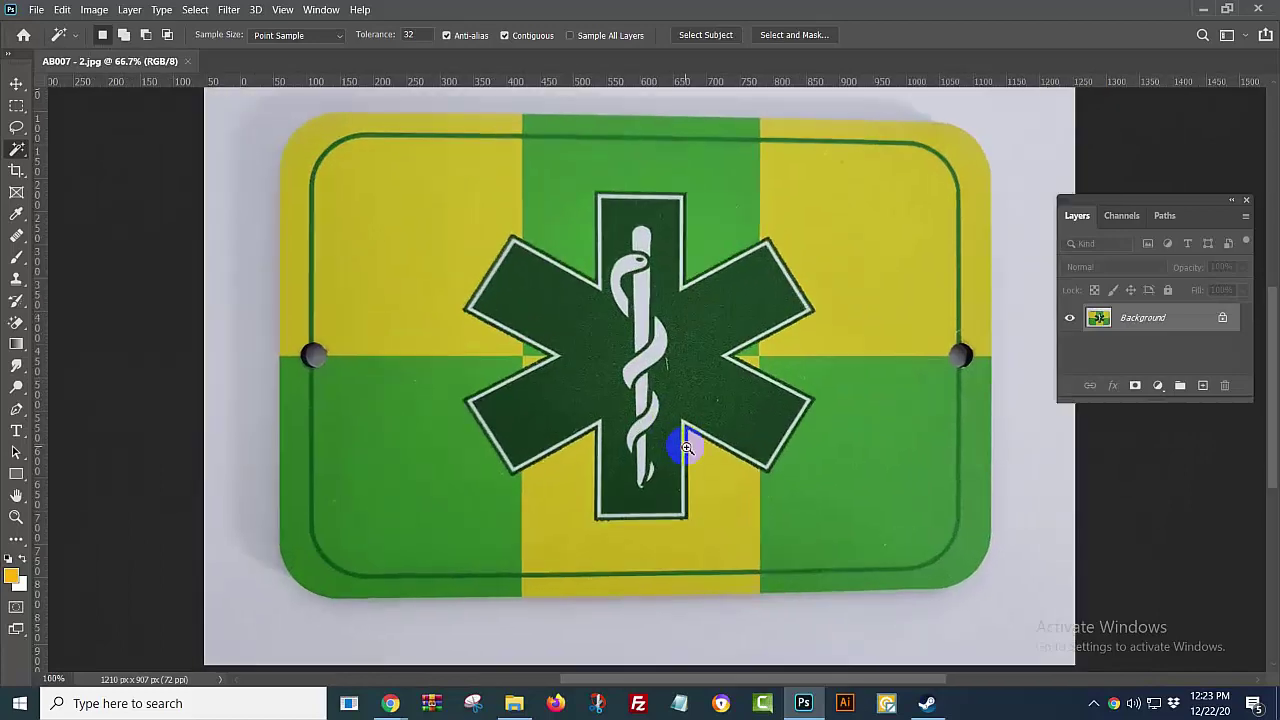
pyautogui.moveTo(700, 466)
pyautogui.mouseDown()
pyautogui.moveTo(463, 277)
pyautogui.moveTo(803, 468)
pyautogui.moveTo(751, 612)
pyautogui.mouseUp()
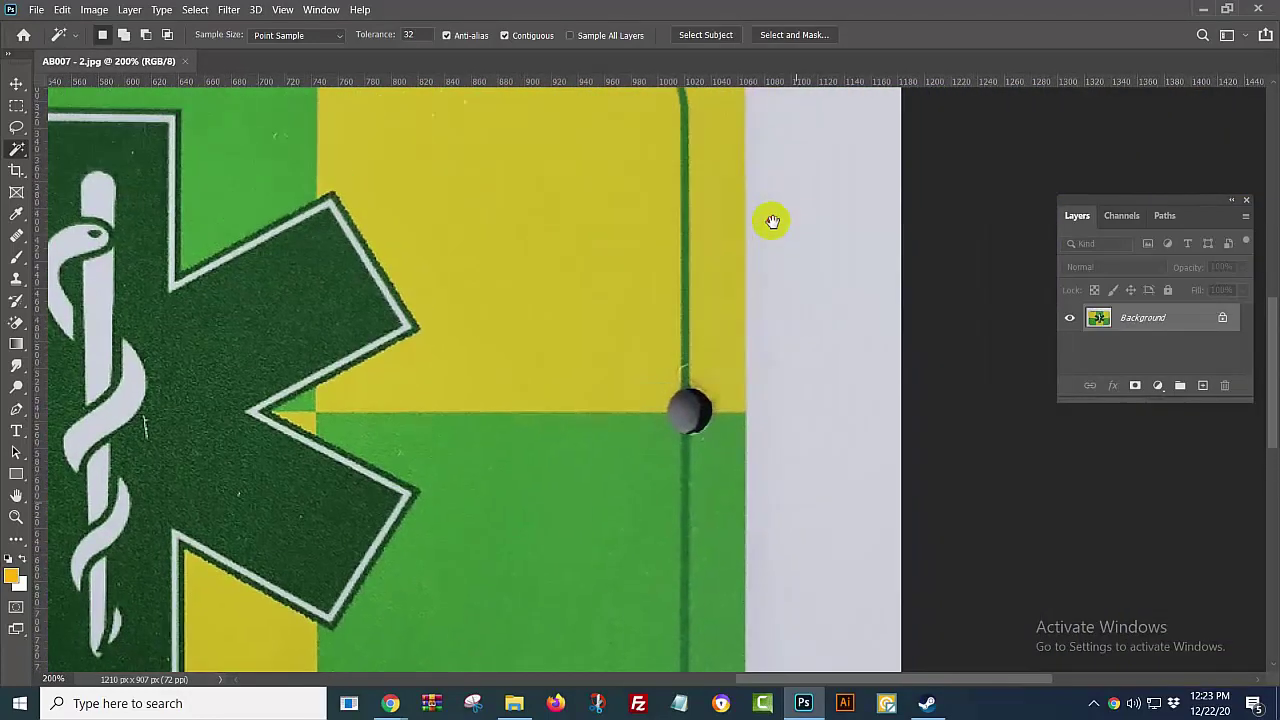
pyautogui.moveTo(771, 220); pyautogui.dragTo(791, 449)
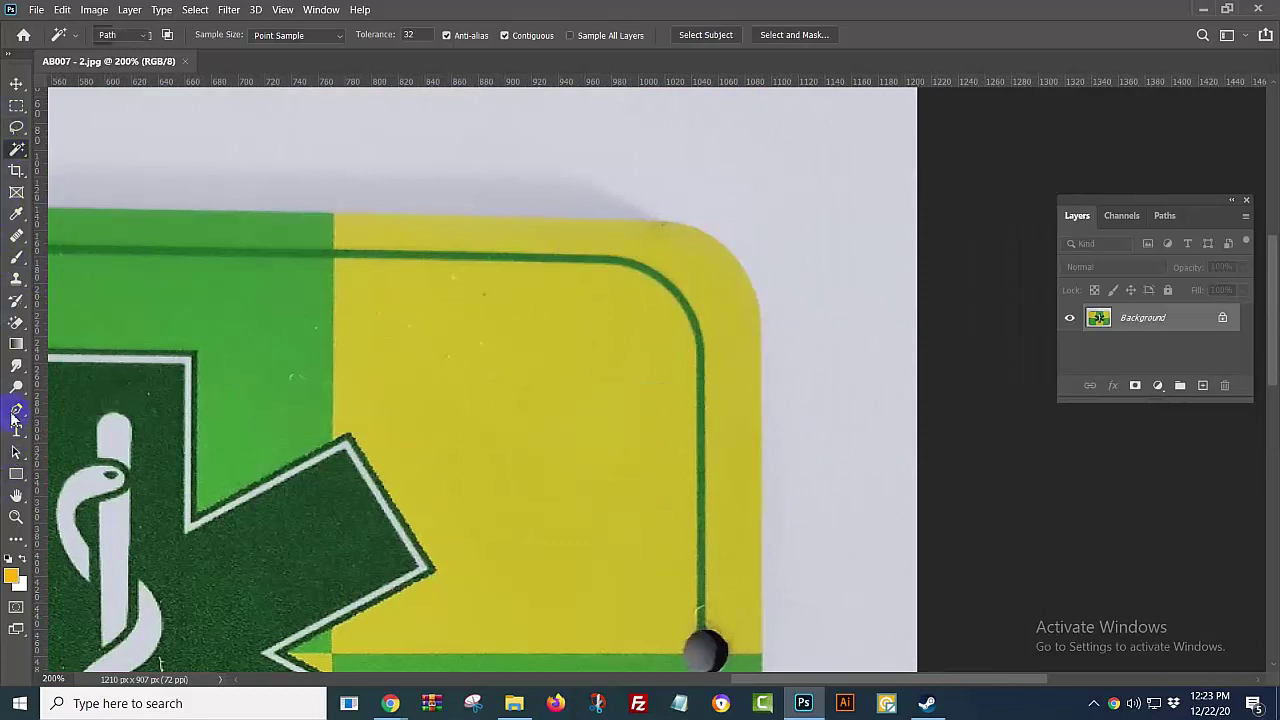
pyautogui.moveTo(14, 420); pyautogui.dragTo(97, 418)
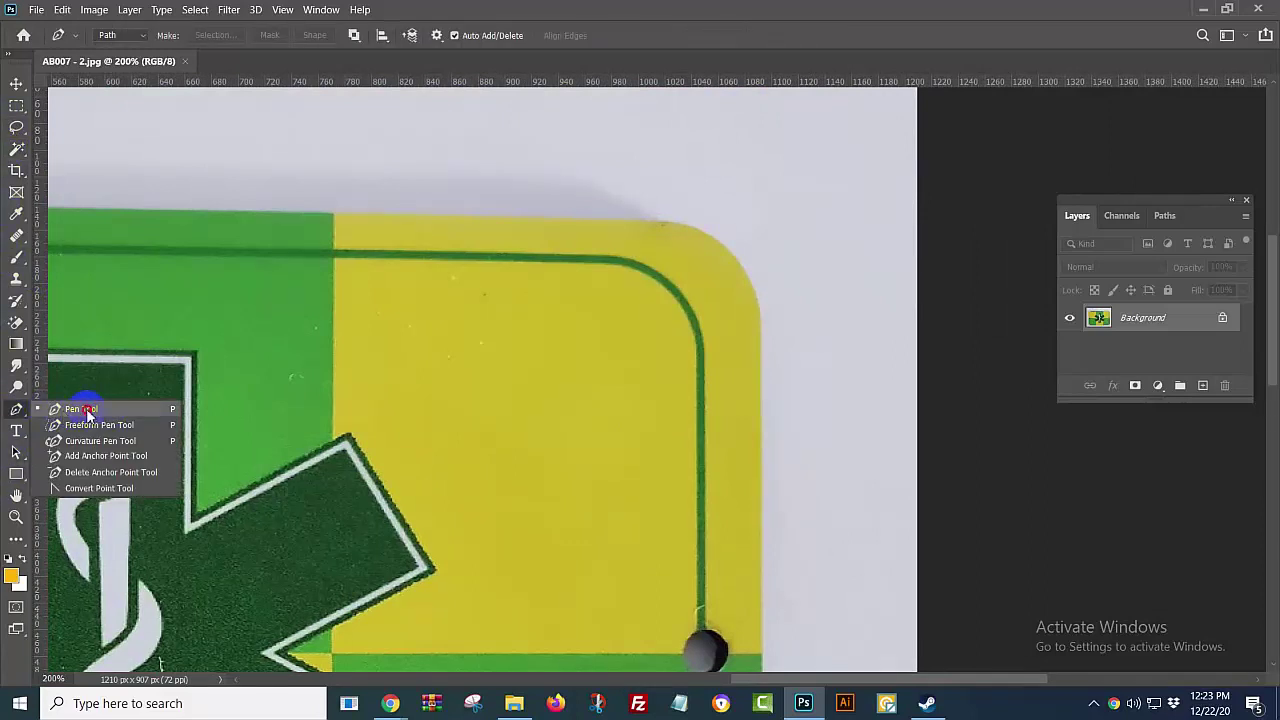
# Step: Start the pen path with anchors down the plate's right edge
pyautogui.moveTo(714, 294); pyautogui.dragTo(697, 109)
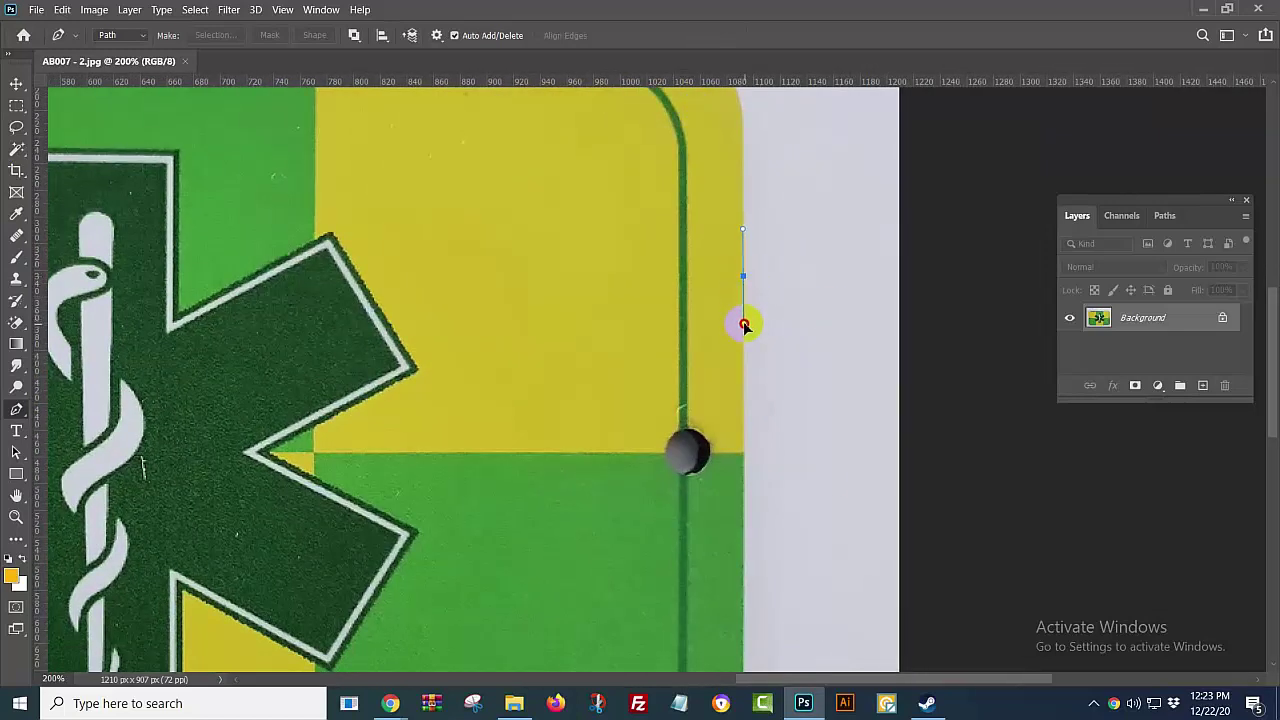
pyautogui.scroll(-5, 738, 340)
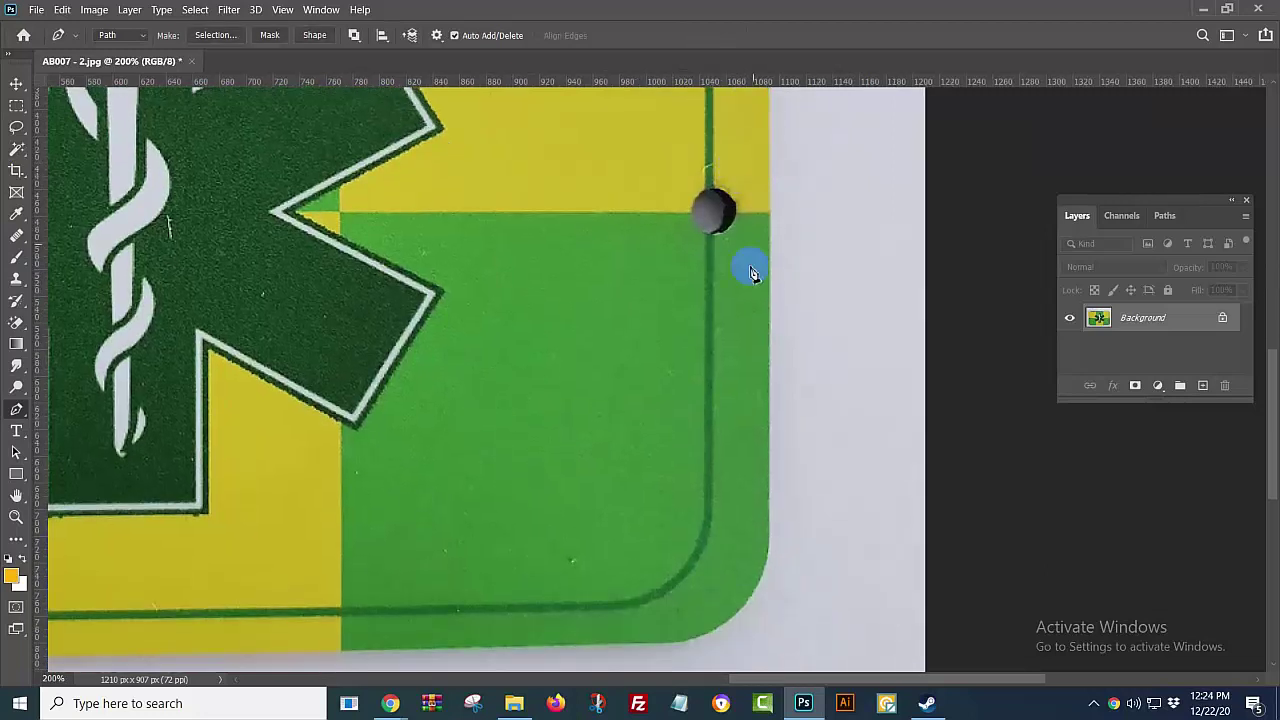
pyautogui.click(771, 540)
pyautogui.click(766, 537)
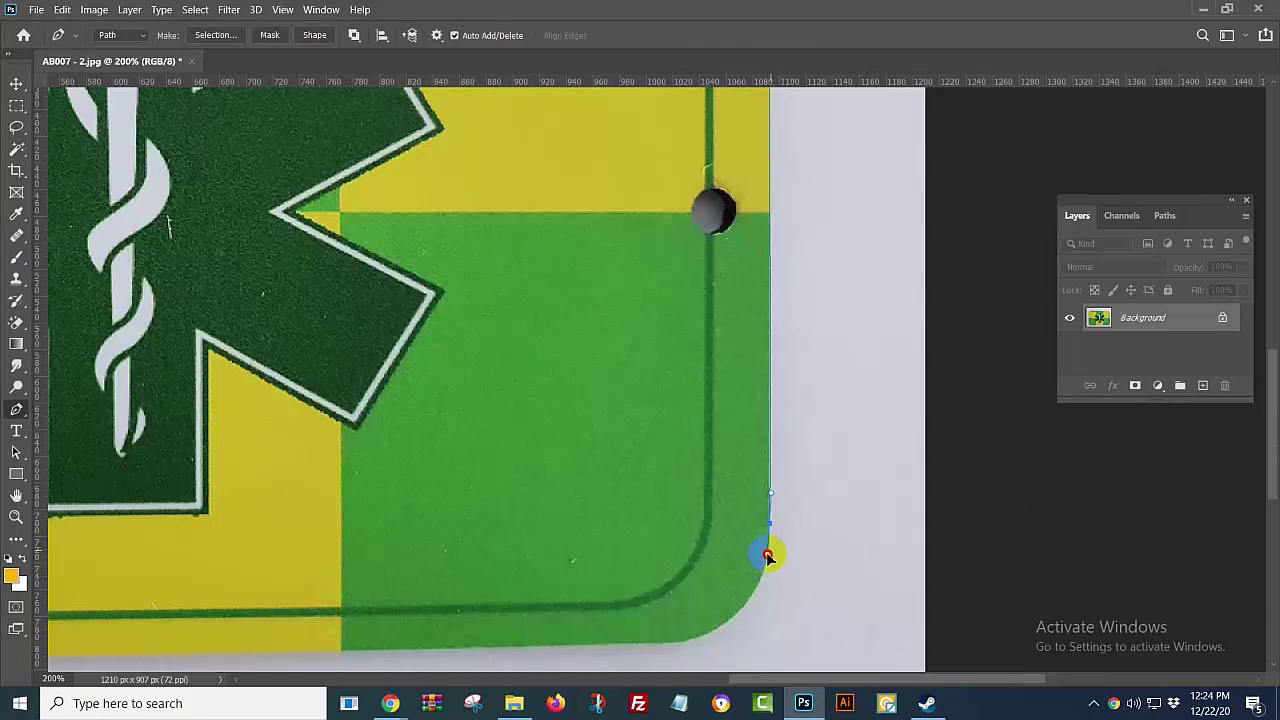
pyautogui.click(767, 554)
# Step: Curve the path around the bottom-right corner and along the bottom edge
pyautogui.scroll(-4, 705, 482)
pyautogui.hscroll(-3, 690, 480)
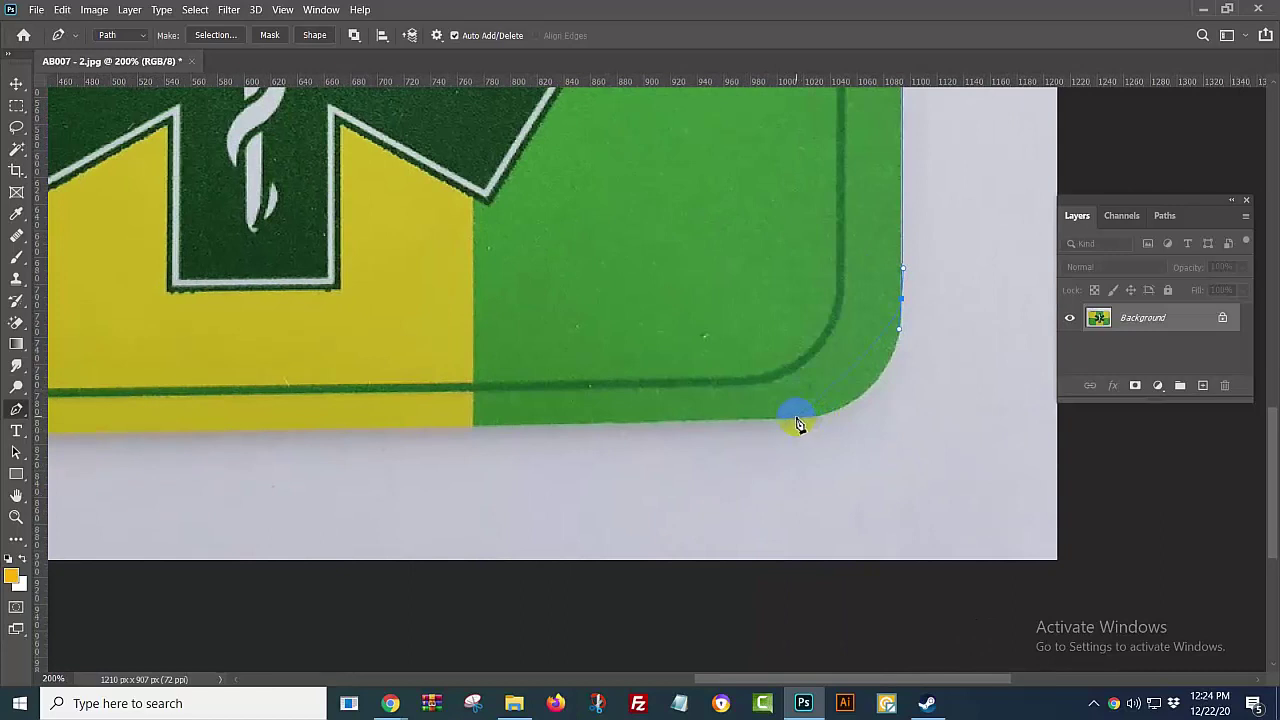
pyautogui.moveTo(739, 421); pyautogui.dragTo(702, 425)
pyautogui.moveTo(601, 395); pyautogui.dragTo(695, 390)
pyautogui.hscroll(-5, 695, 390)
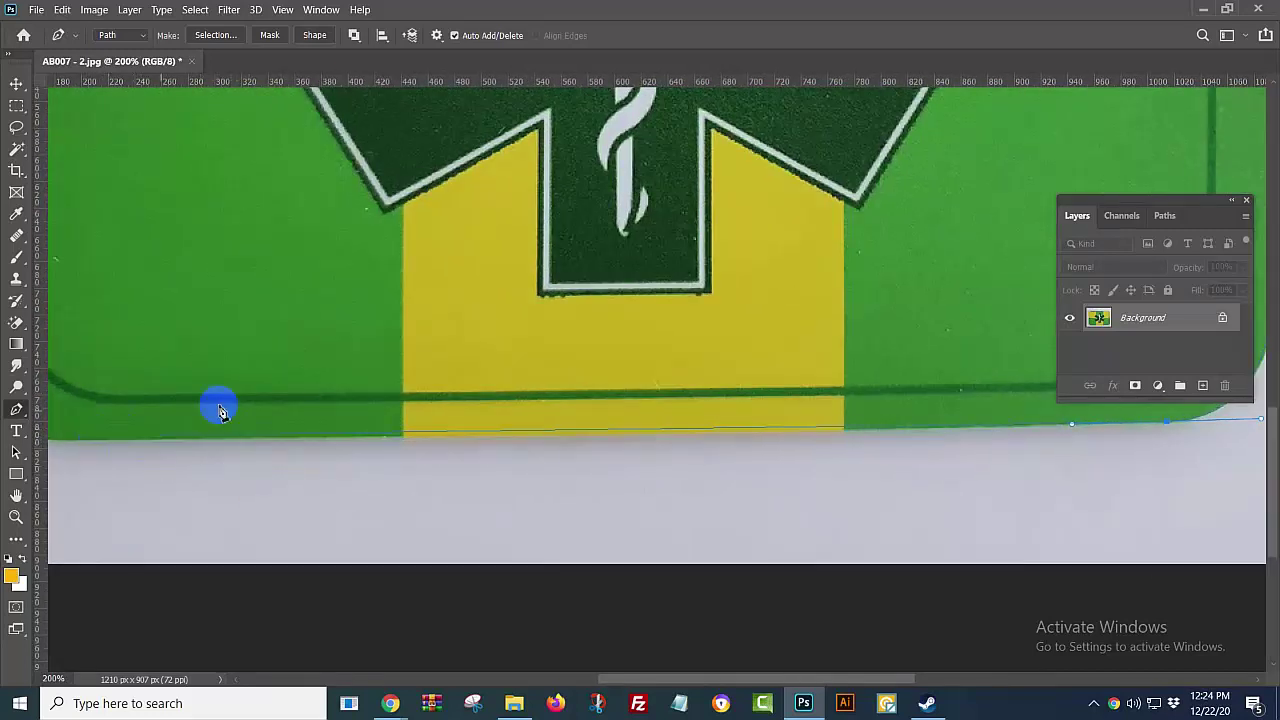
pyautogui.hscroll(-3, 219, 405)
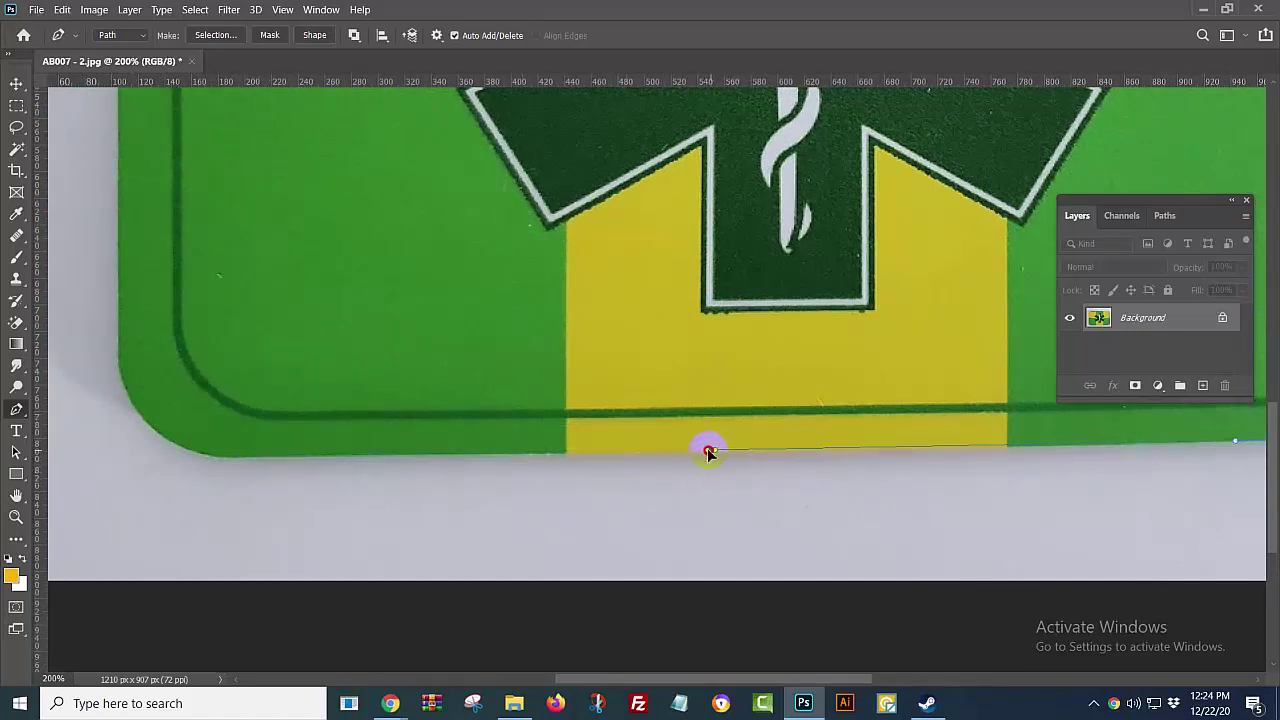
pyautogui.moveTo(709, 451); pyautogui.dragTo(666, 453)
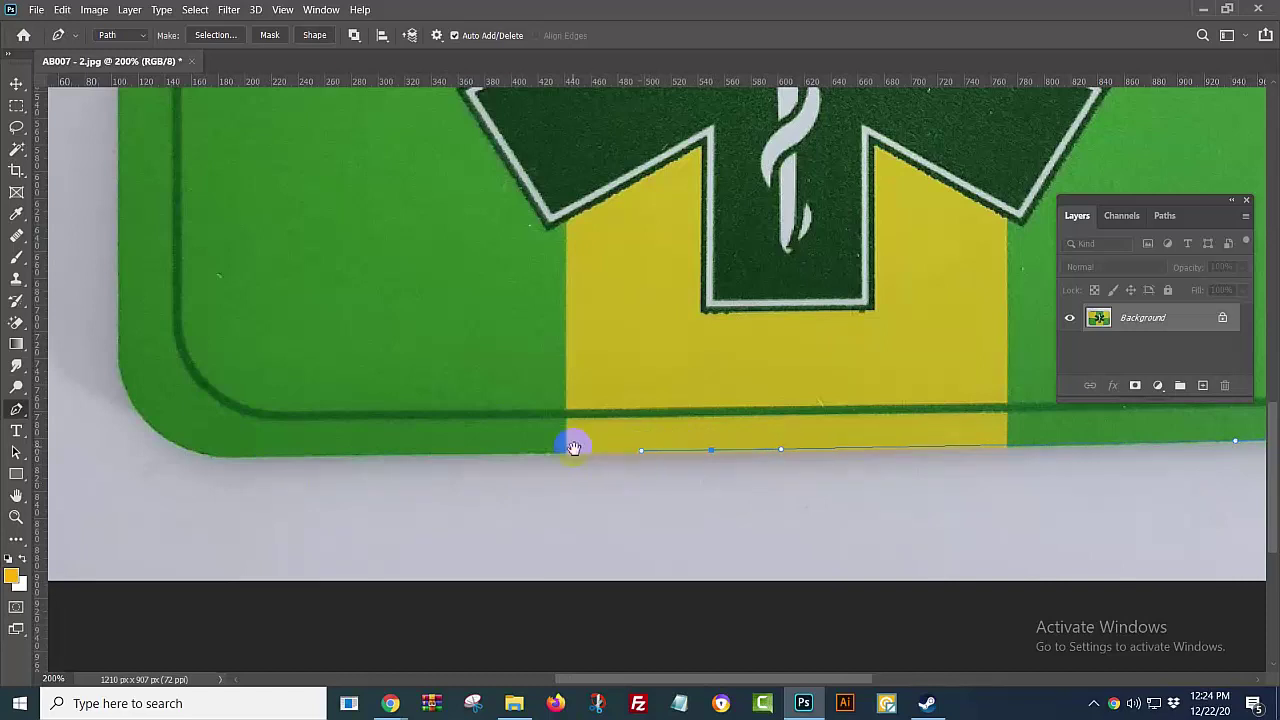
pyautogui.moveTo(571, 449); pyautogui.dragTo(863, 440)
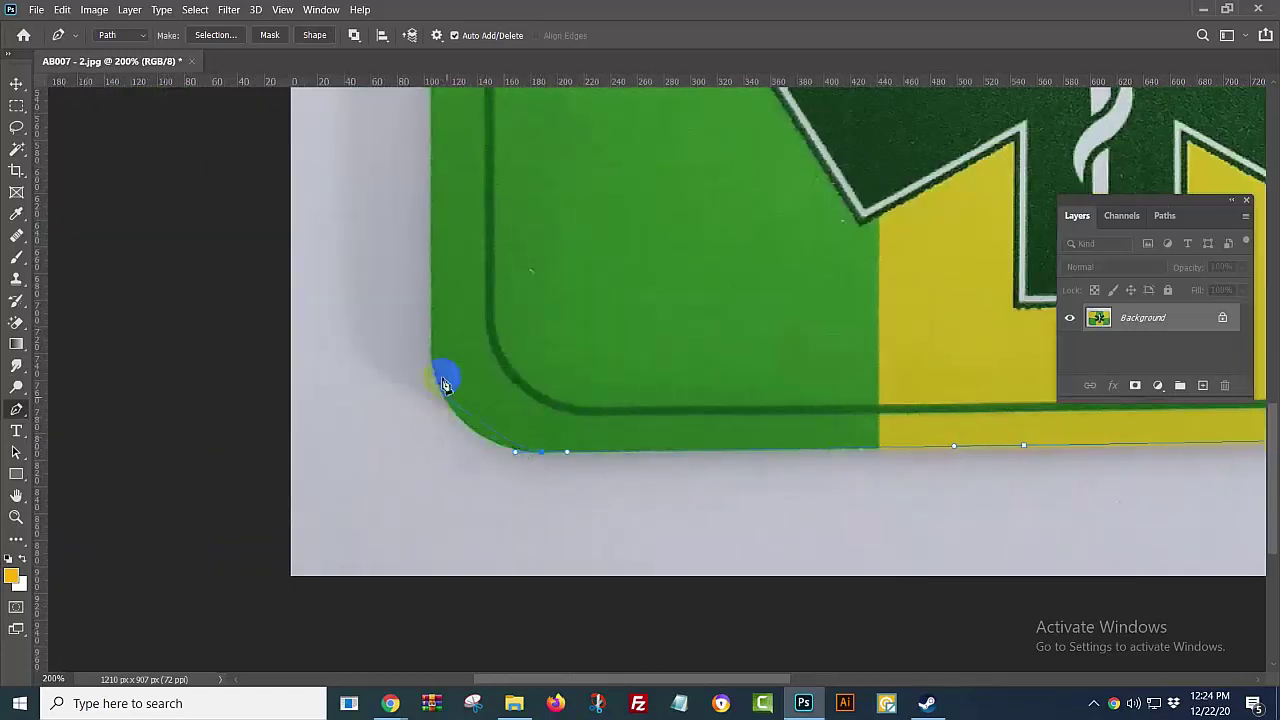
# Step: Curve the path around the bottom-left corner, up the left edge and round the top-left corner
pyautogui.moveTo(445, 385); pyautogui.dragTo(434, 280)
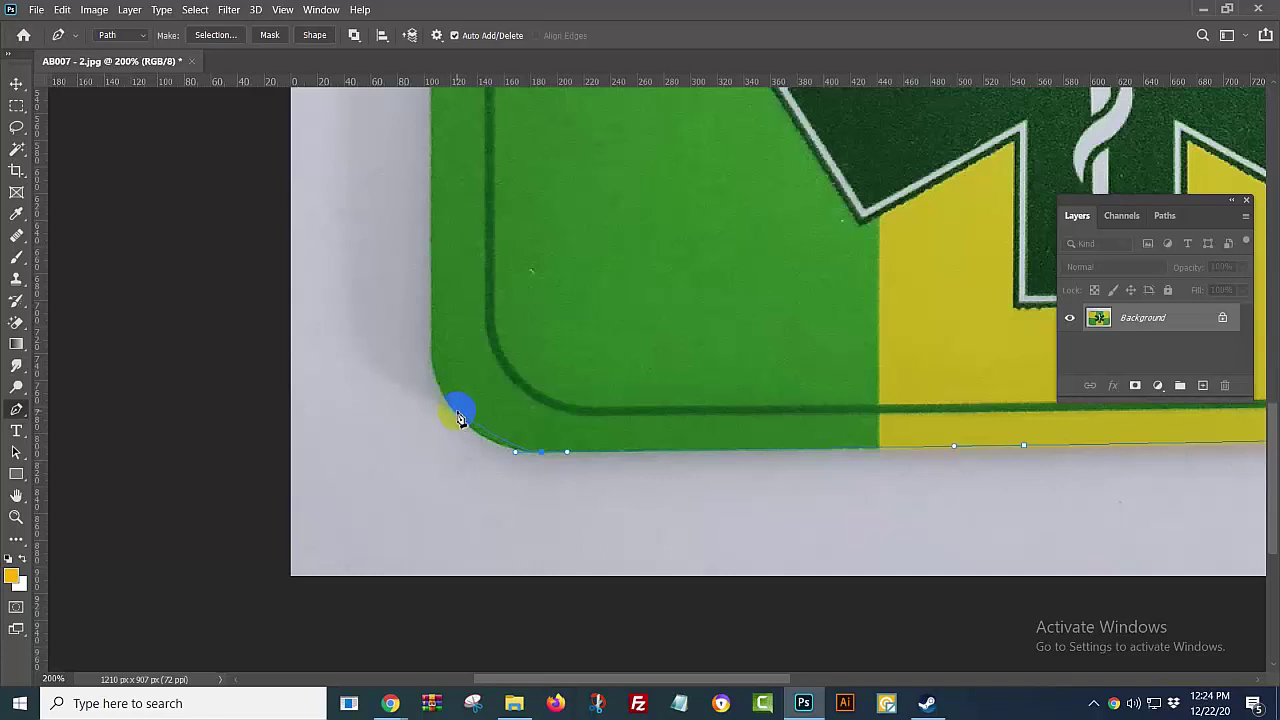
pyautogui.moveTo(457, 413)
pyautogui.mouseDown()
pyautogui.moveTo(433, 385)
pyautogui.moveTo(440, 338)
pyautogui.mouseUp()
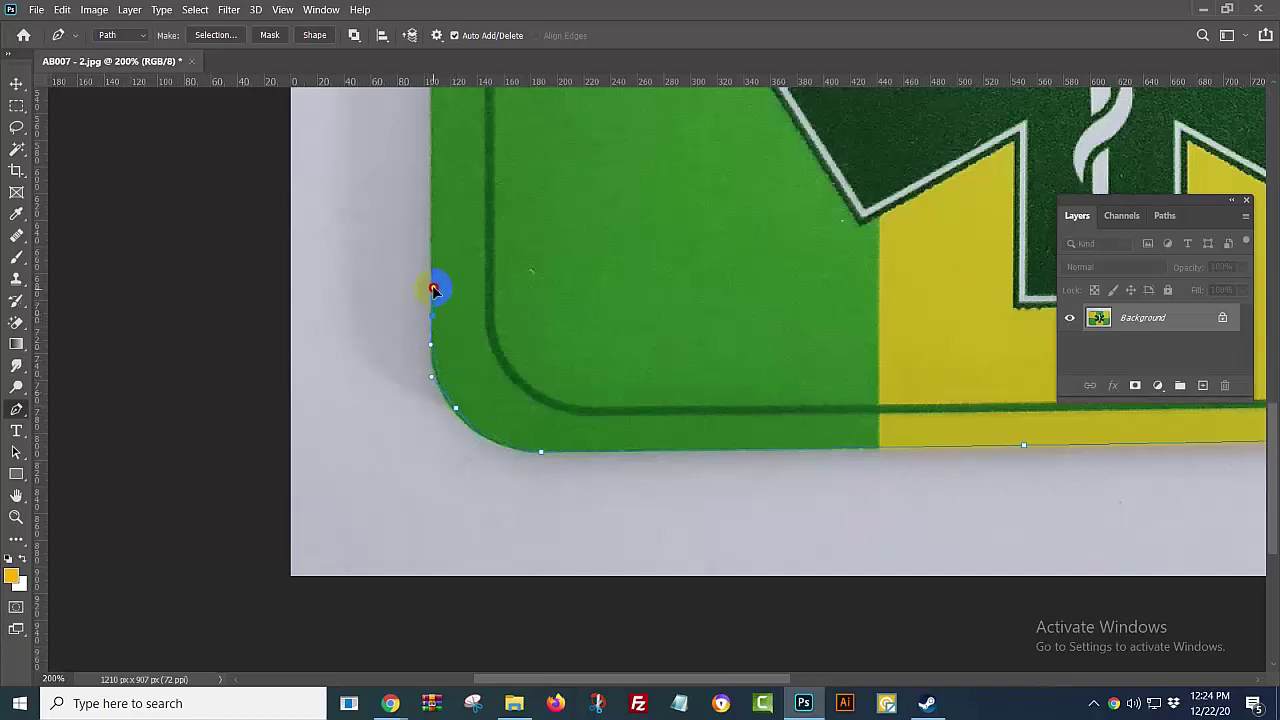
pyautogui.scroll(6, 478, 280)
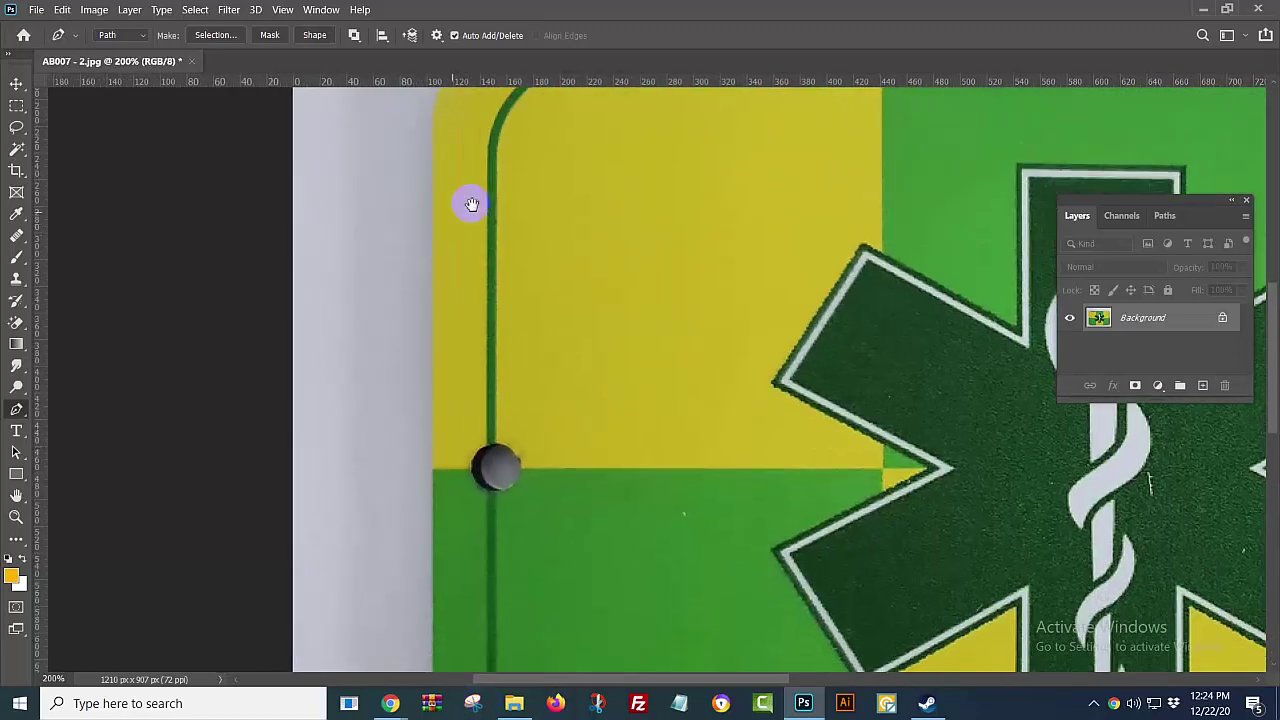
pyautogui.moveTo(472, 204); pyautogui.dragTo(464, 392)
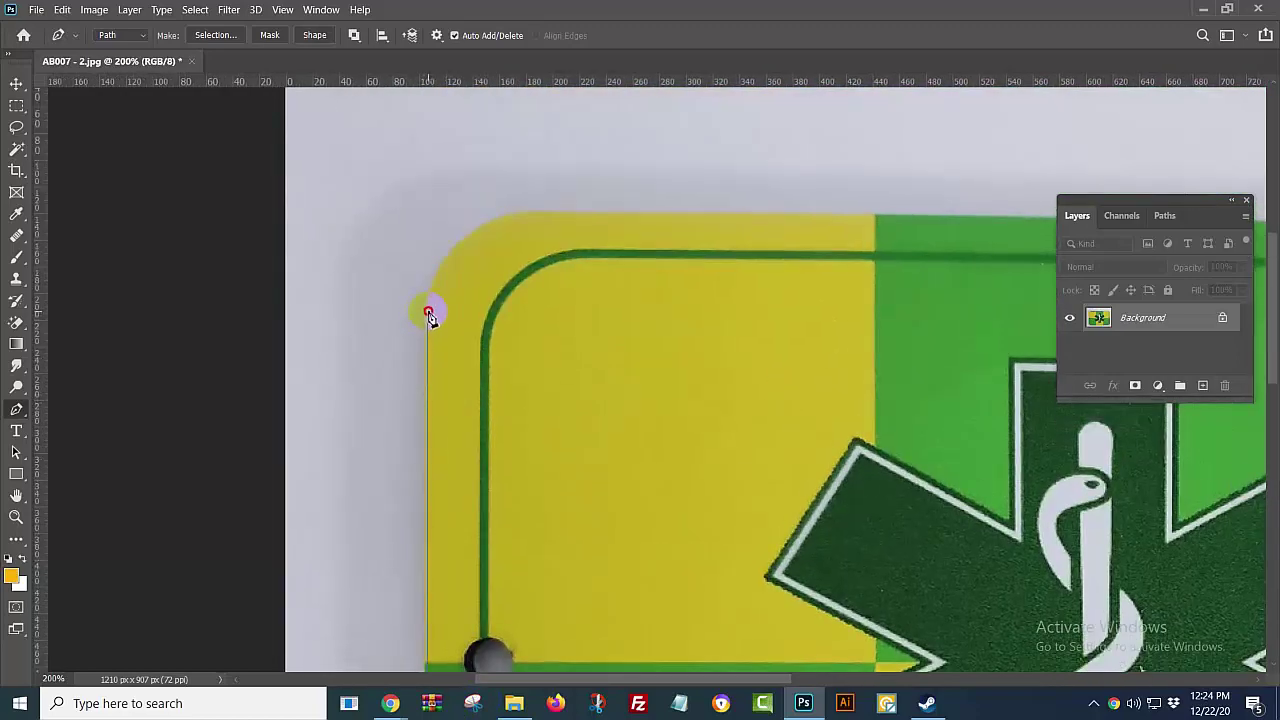
pyautogui.moveTo(428, 312)
pyautogui.mouseDown()
pyautogui.moveTo(429, 293)
pyautogui.moveTo(463, 406)
pyautogui.mouseUp()
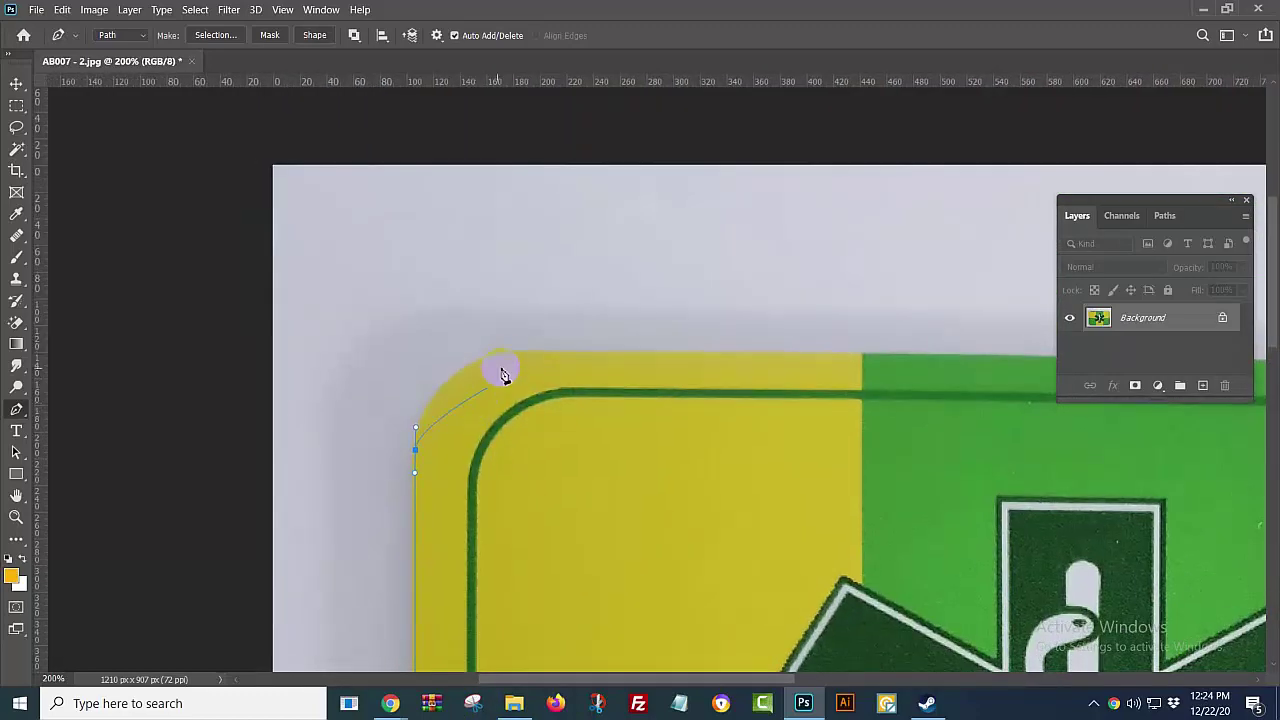
pyautogui.moveTo(513, 355)
pyautogui.mouseDown()
pyautogui.moveTo(599, 347)
pyautogui.moveTo(585, 351)
pyautogui.mouseUp()
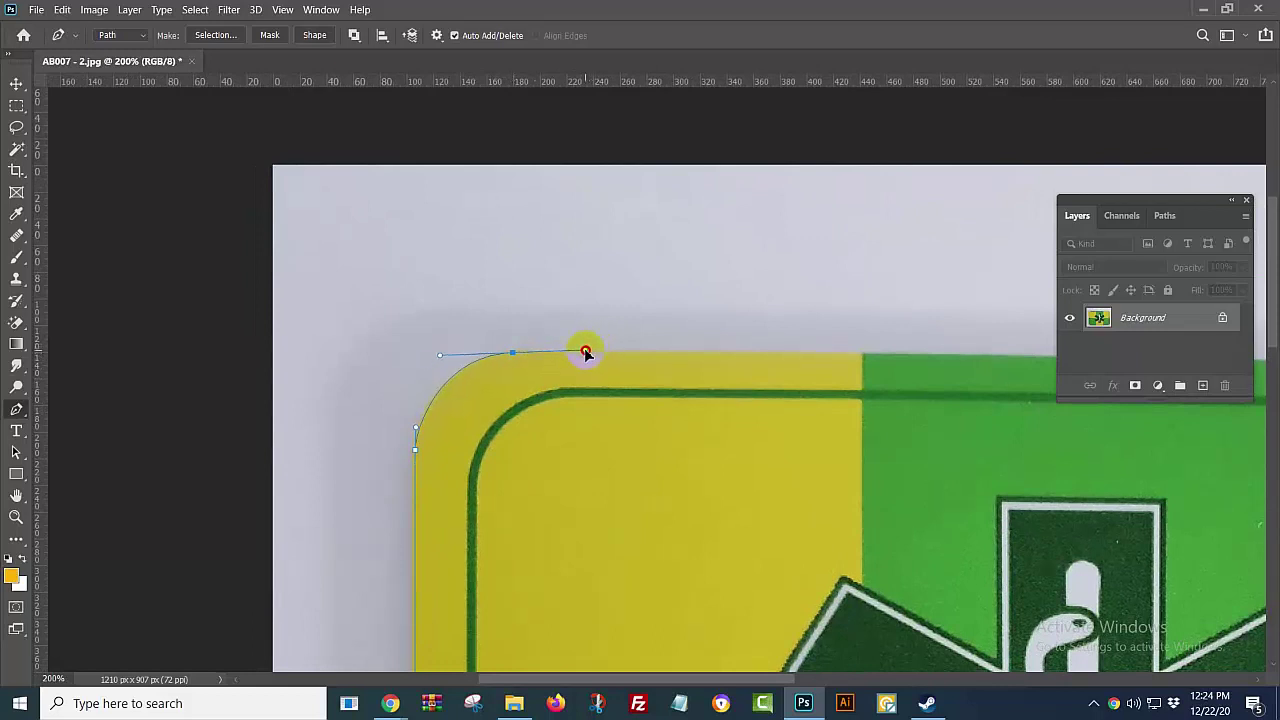
# Step: Add anchors along the top edge and round the top-right corner, then close the path at its start
pyautogui.moveTo(737, 371); pyautogui.dragTo(408, 374)
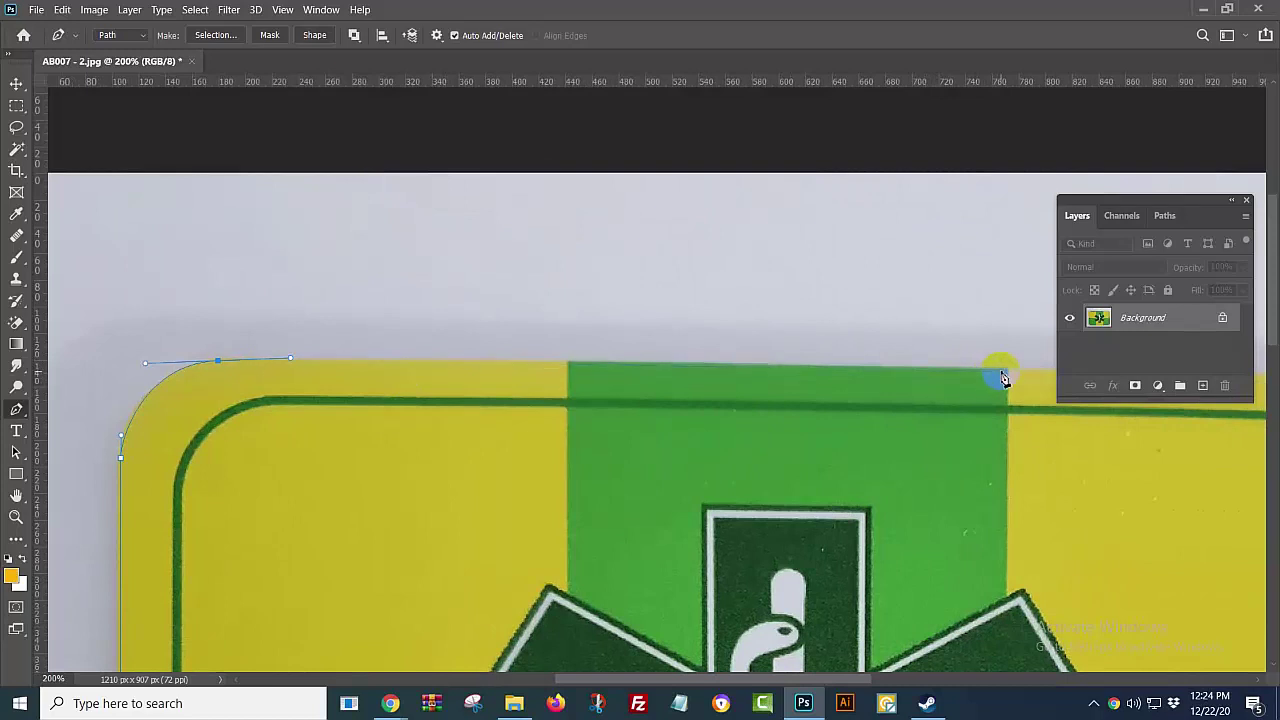
pyautogui.moveTo(1024, 390); pyautogui.dragTo(350, 380)
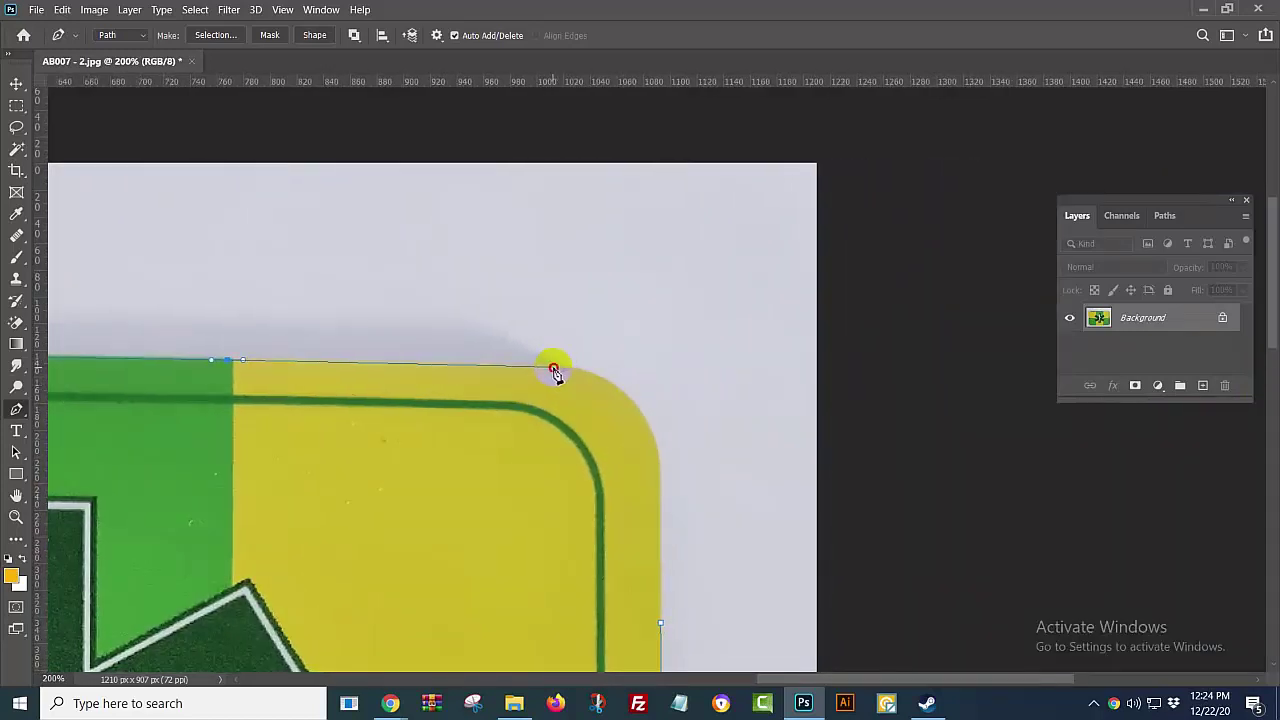
pyautogui.moveTo(554, 368); pyautogui.dragTo(569, 367)
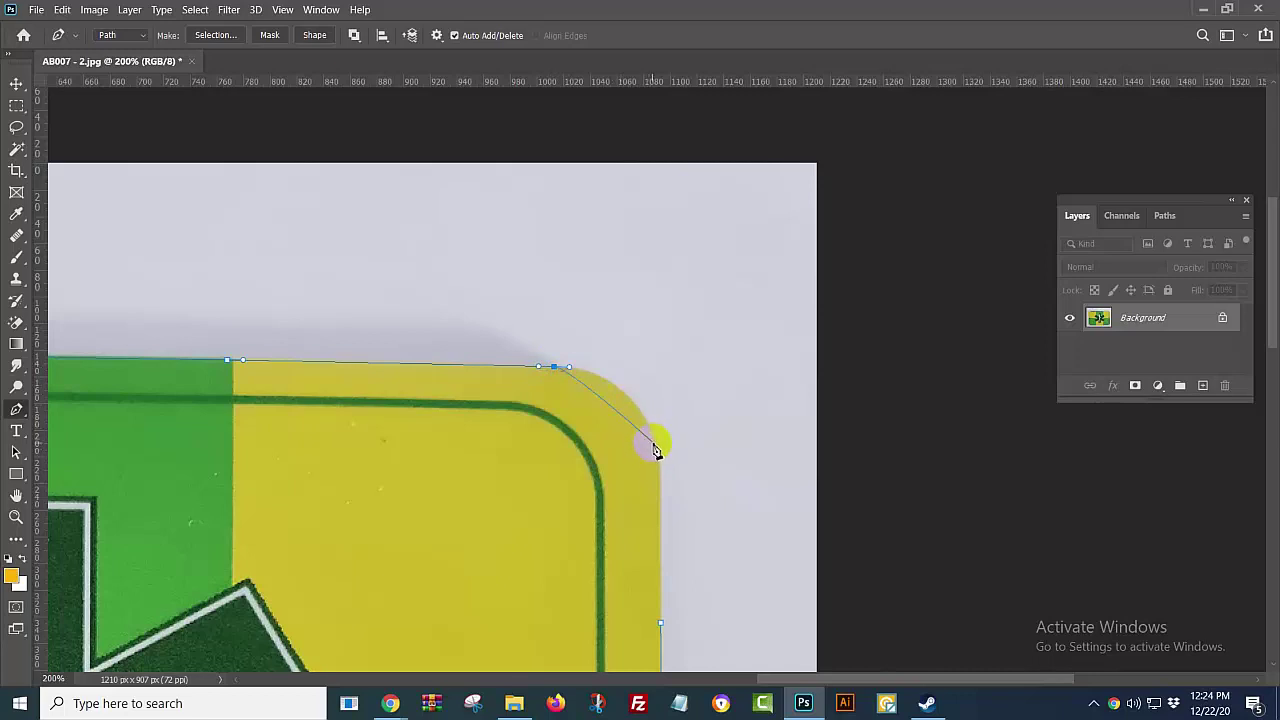
pyautogui.moveTo(659, 468); pyautogui.dragTo(667, 565)
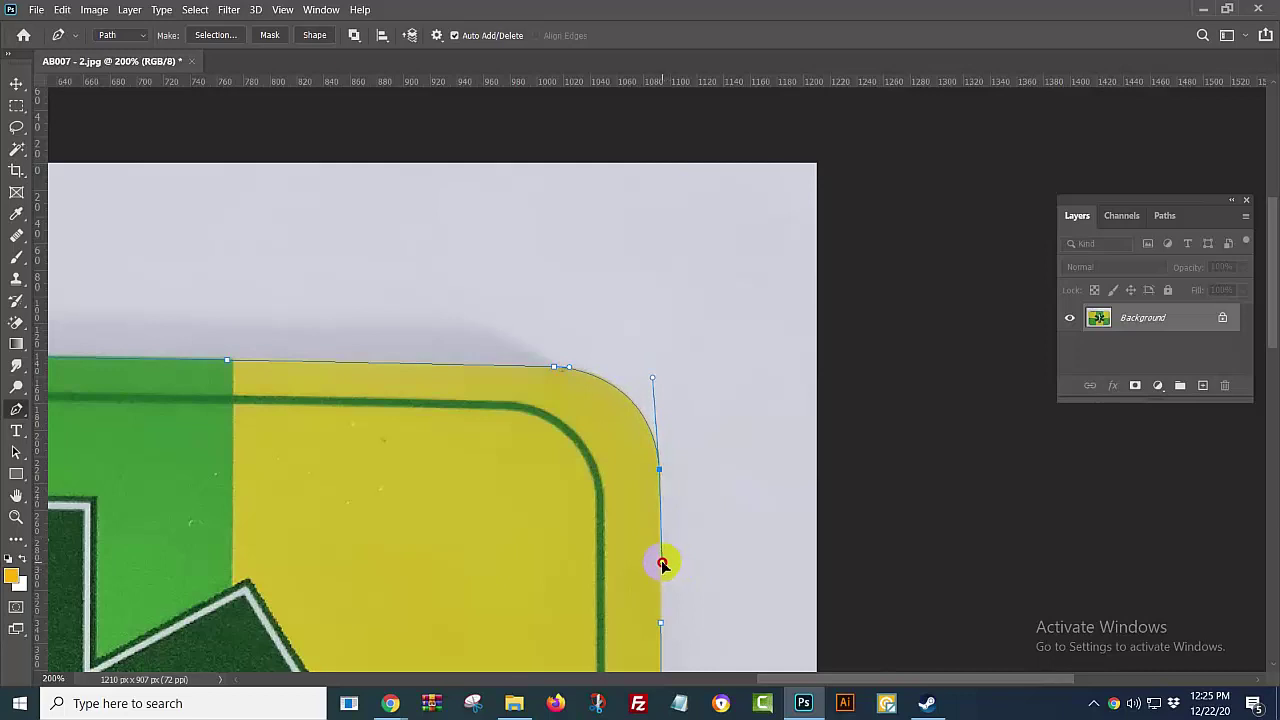
pyautogui.moveTo(628, 574); pyautogui.dragTo(597, 346)
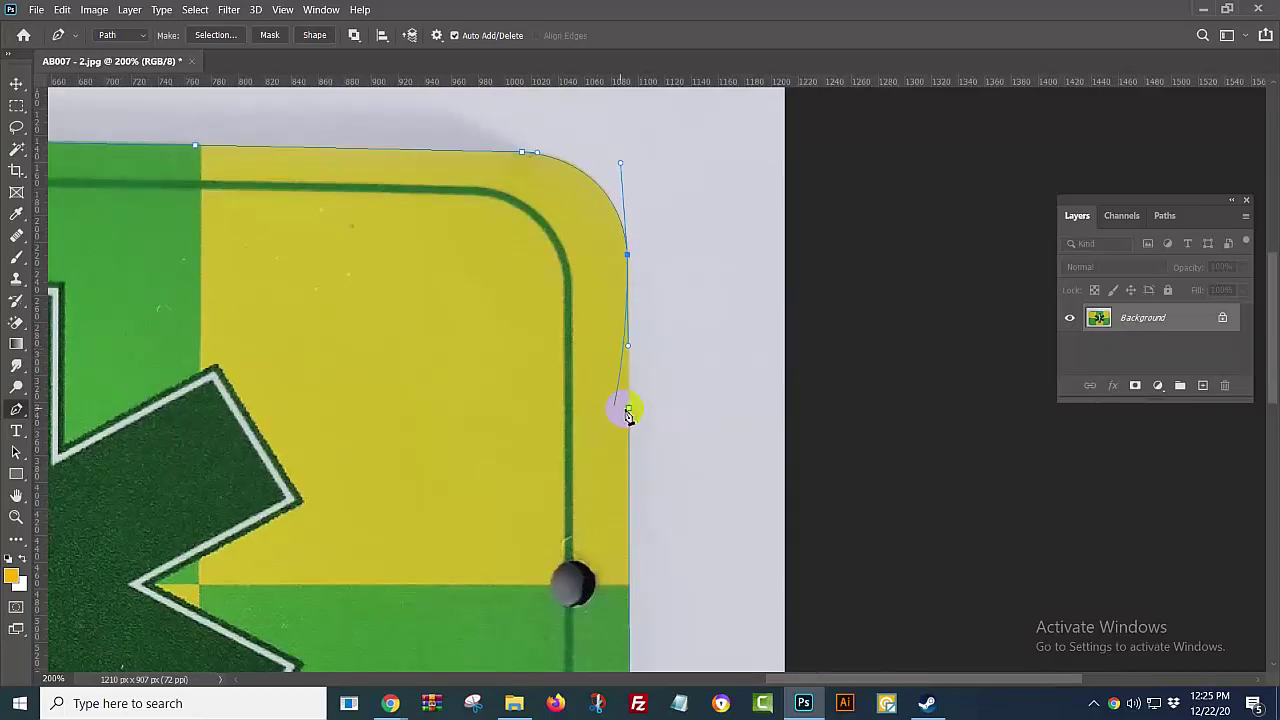
pyautogui.click(628, 408)
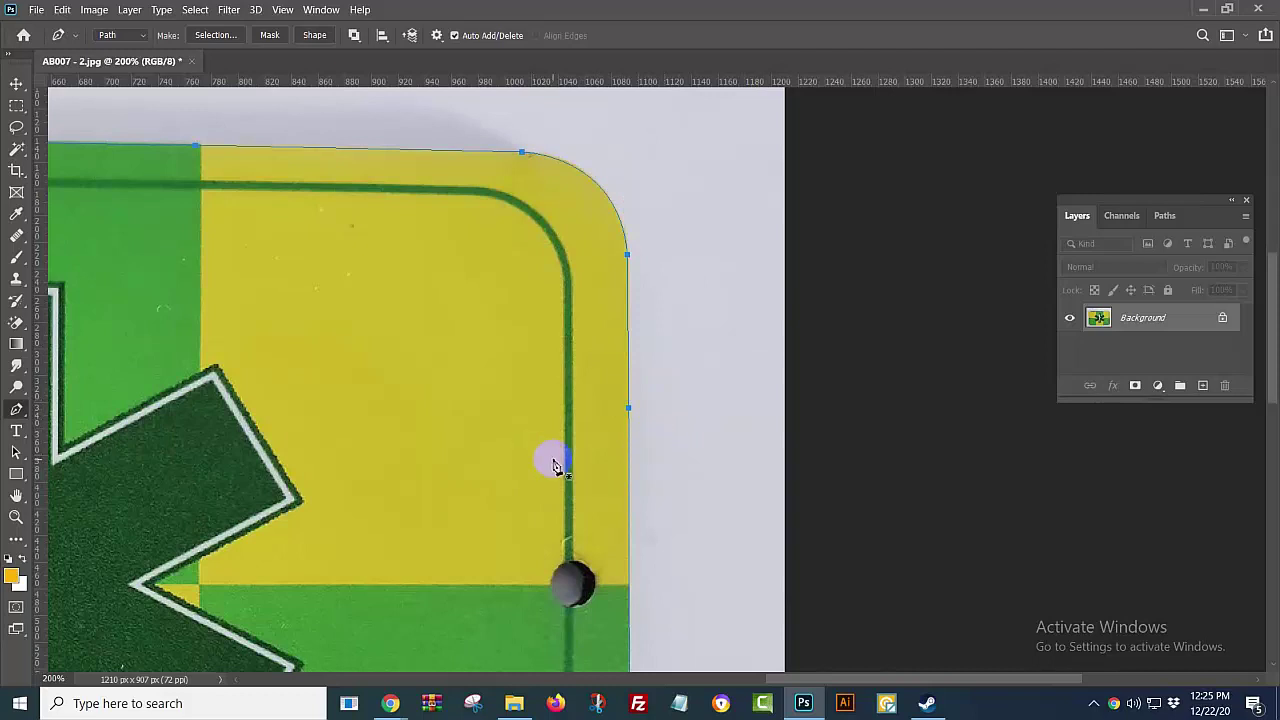
# Step: Save the traced Work Path as Path 1 in the Paths panel
pyautogui.hotkey('ctrl', '-')
pyautogui.hotkey('ctrl', '-')
pyautogui.hotkey('ctrl', '-')
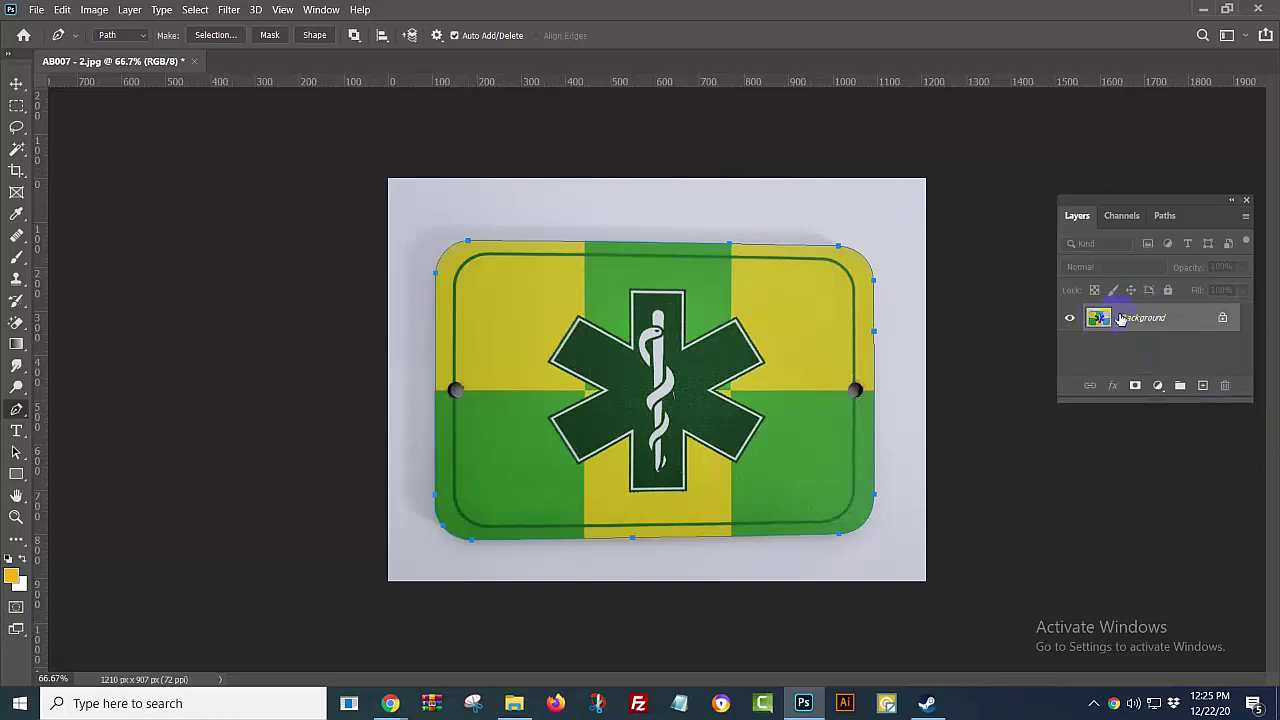
pyautogui.rightClick(1136, 318)
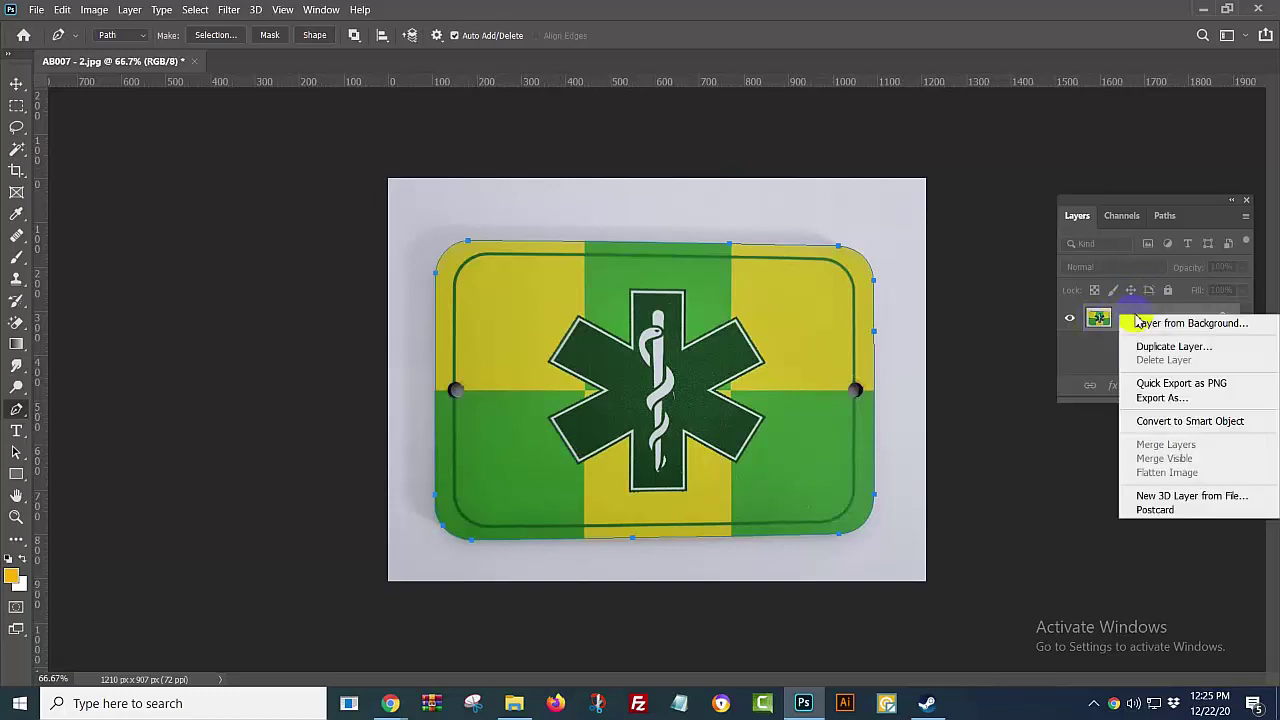
pyautogui.click(1140, 323)
pyautogui.click(1166, 216)
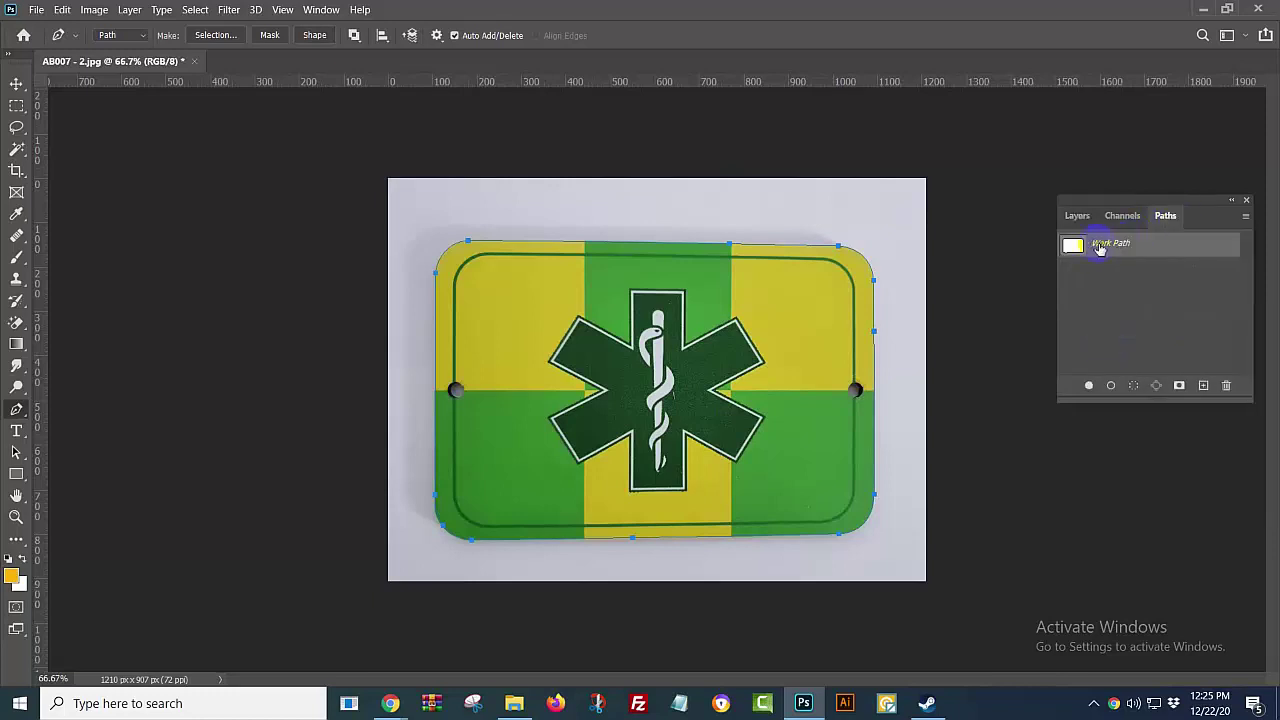
pyautogui.doubleClick(1090, 254)
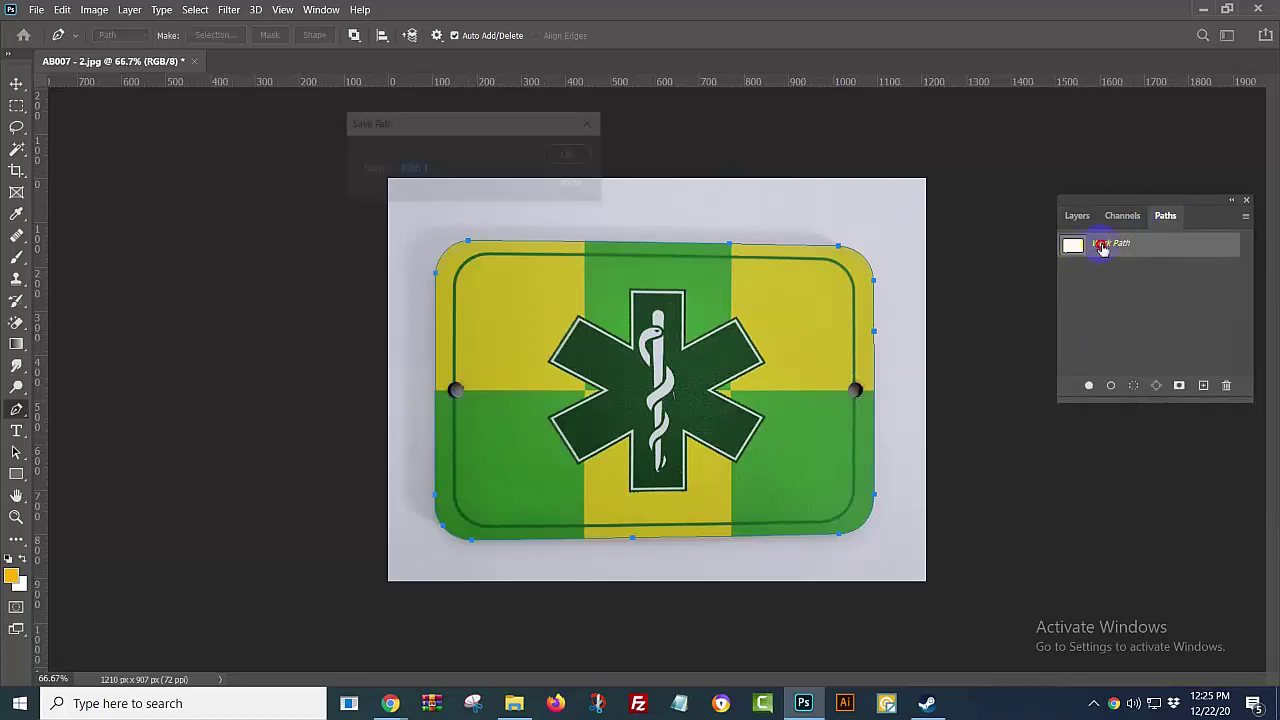
pyautogui.click(570, 176)
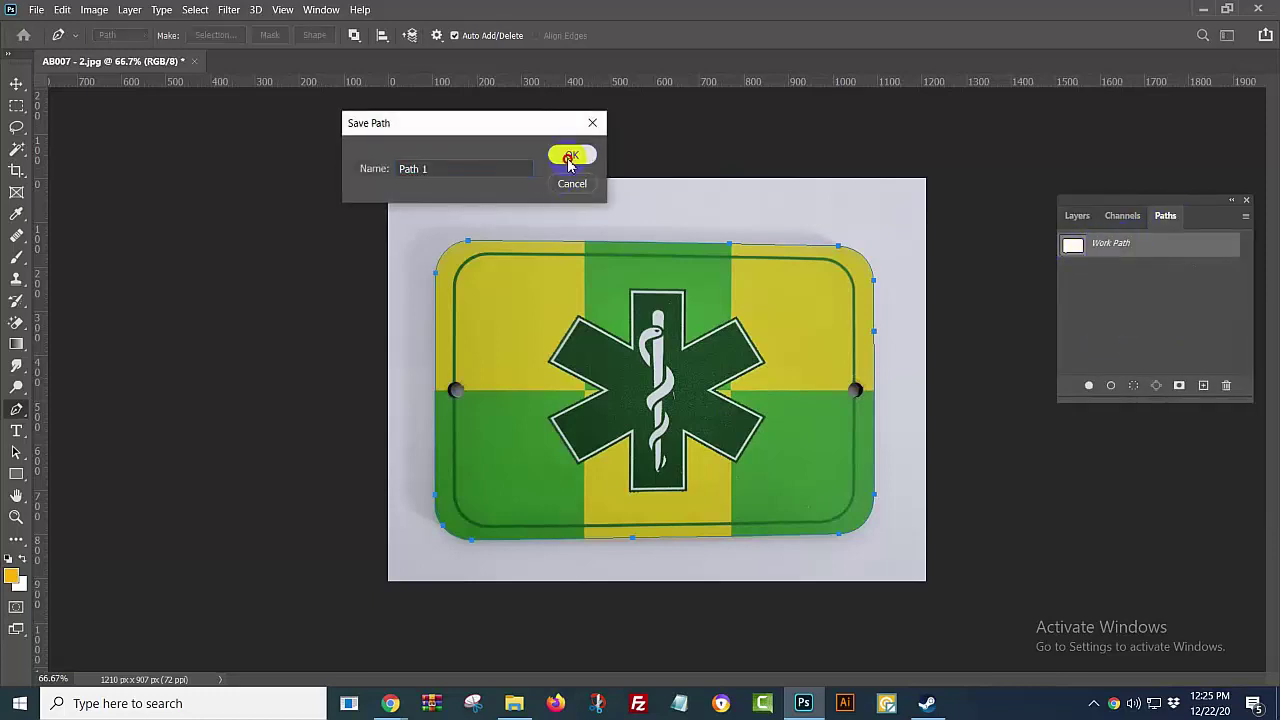
# Step: Make a selection from Path 1 with a 0.5 pixel feather radius
pyautogui.rightClick(1106, 252)
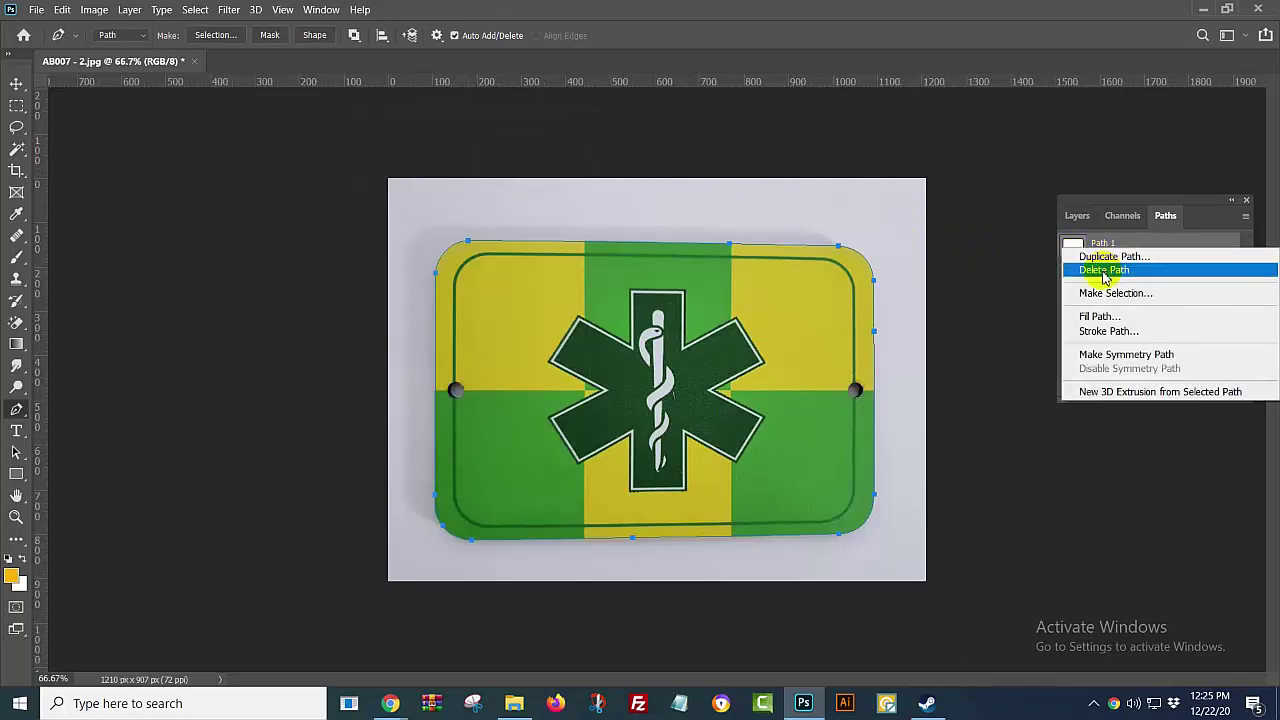
pyautogui.click(1097, 293)
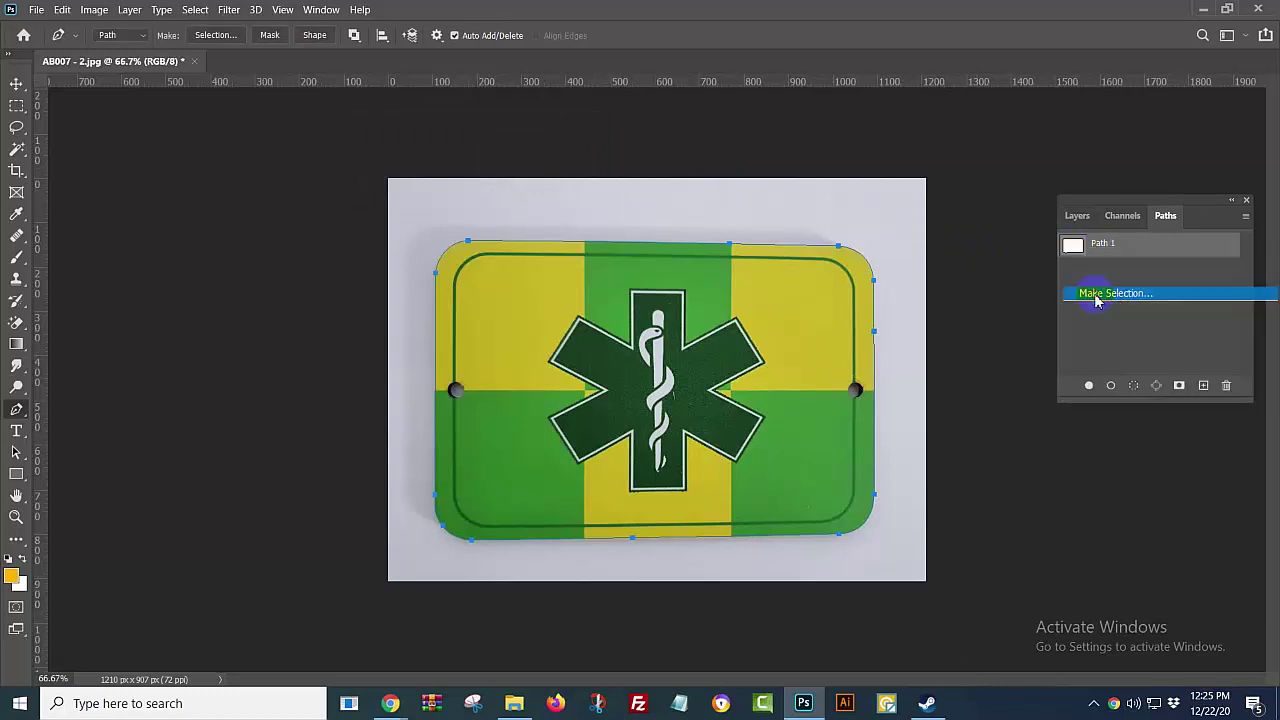
pyautogui.click(726, 177)
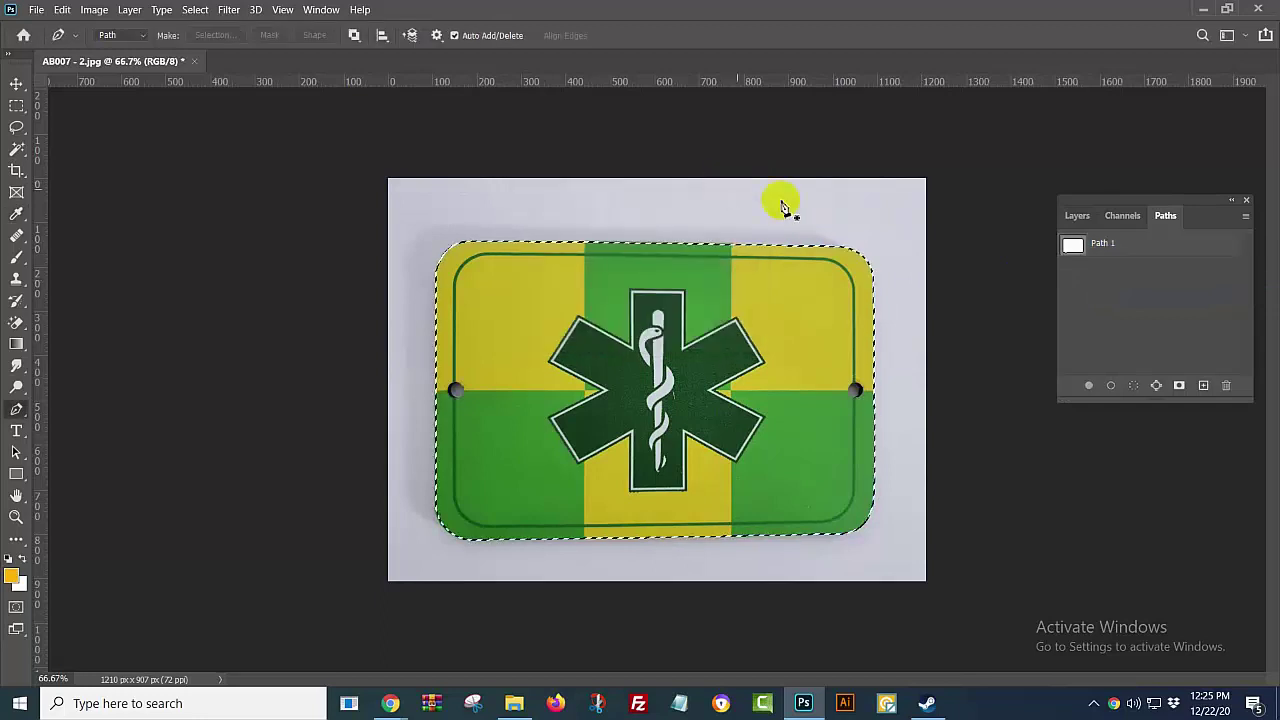
pyautogui.click(1078, 248)
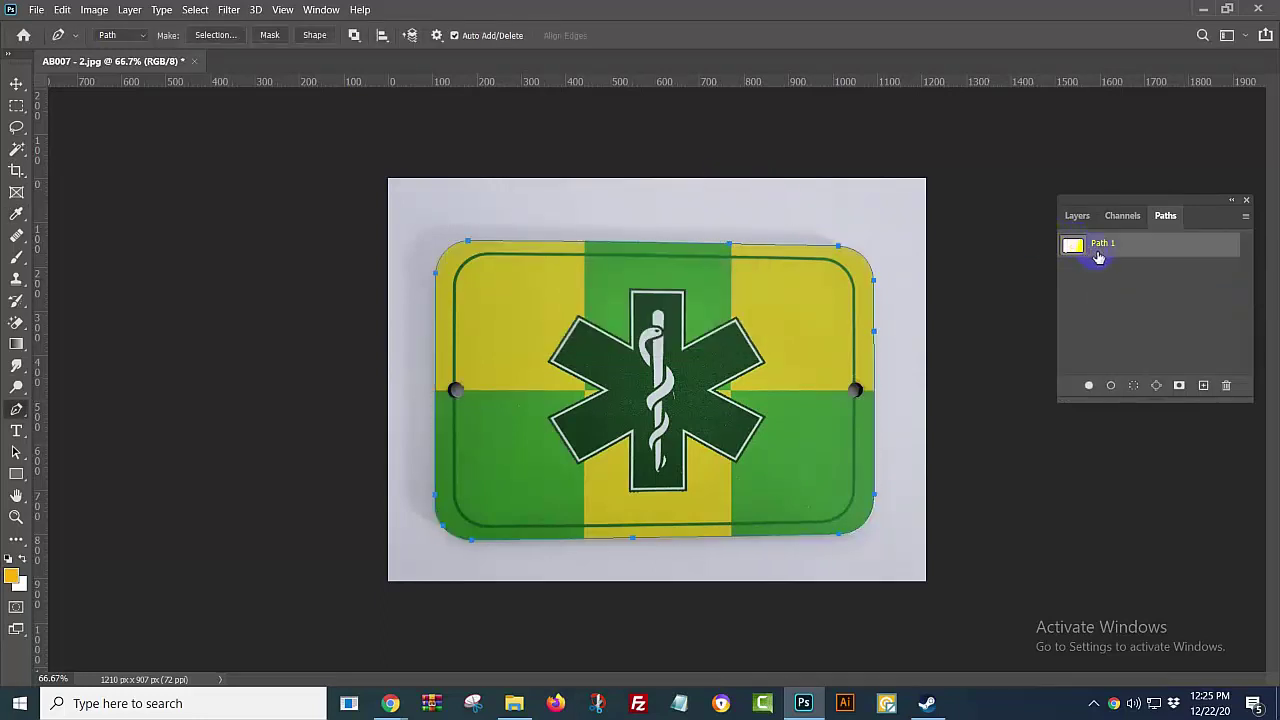
pyautogui.rightClick(1092, 252)
pyautogui.click(1124, 299)
pyautogui.write('0.5')
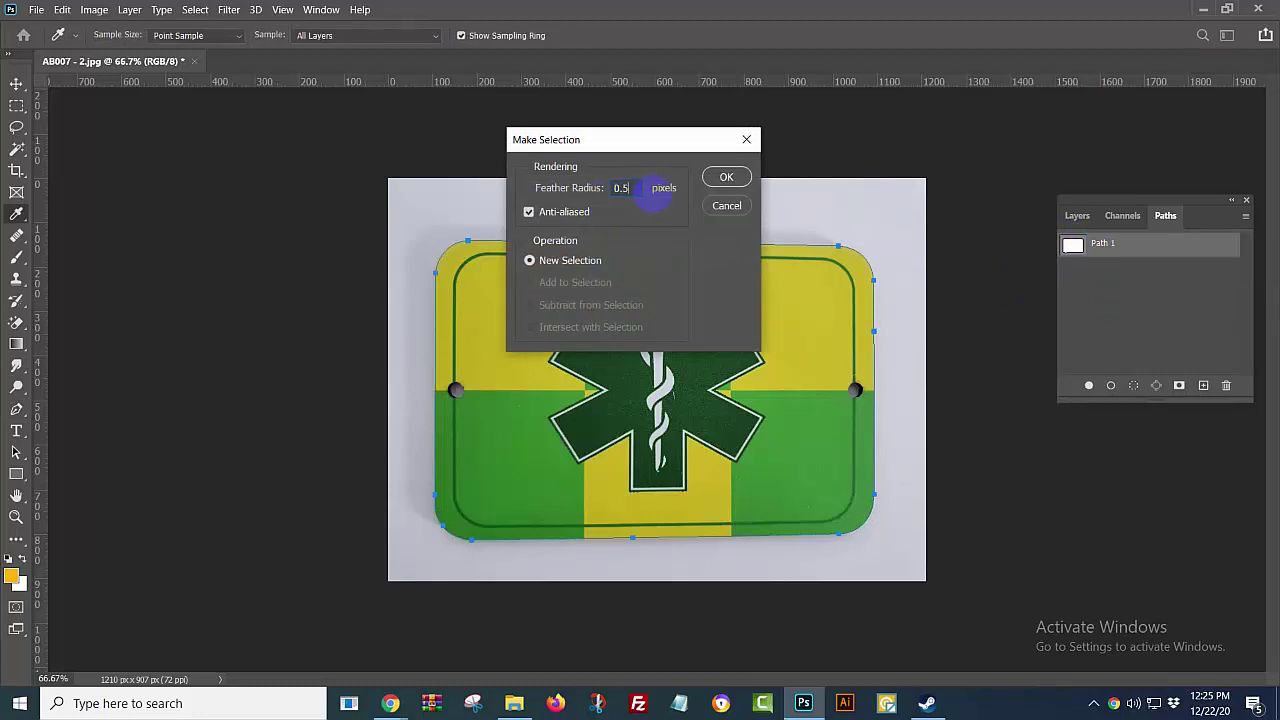
pyautogui.click(726, 190)
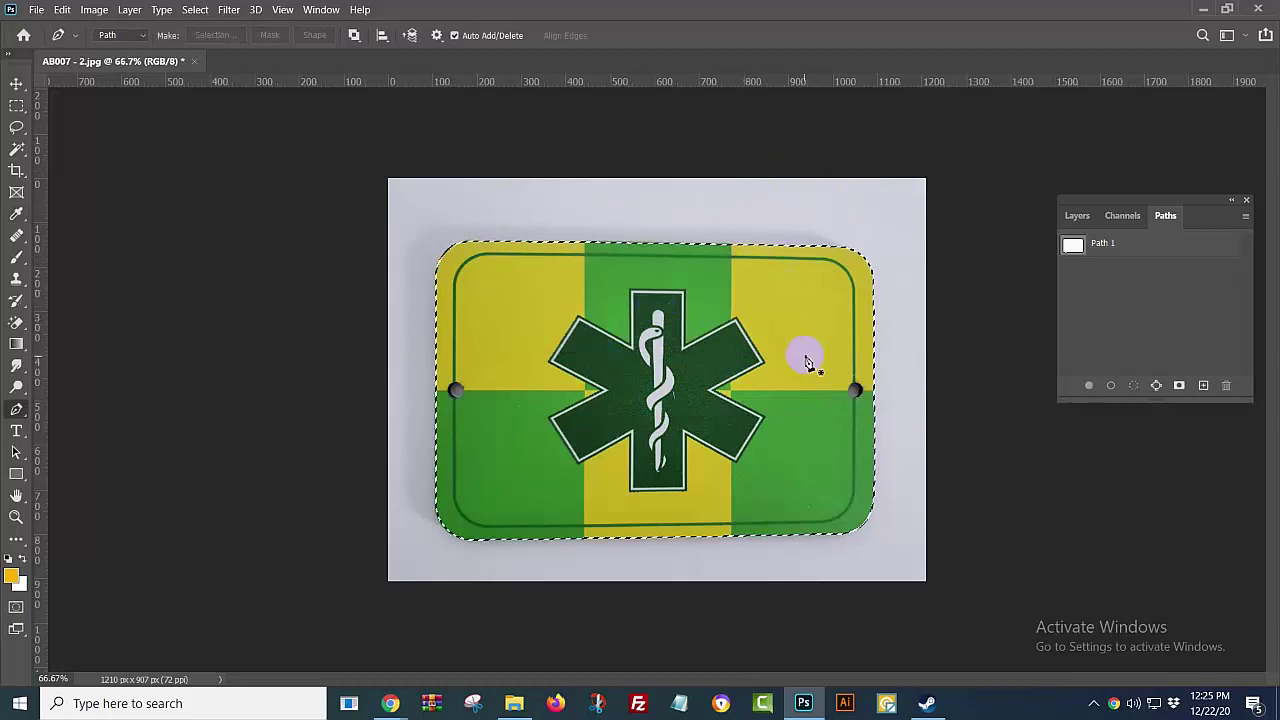
# Step: Copy the selected plate onto Layer 1 and hide the Background layer
pyautogui.click(1071, 222)
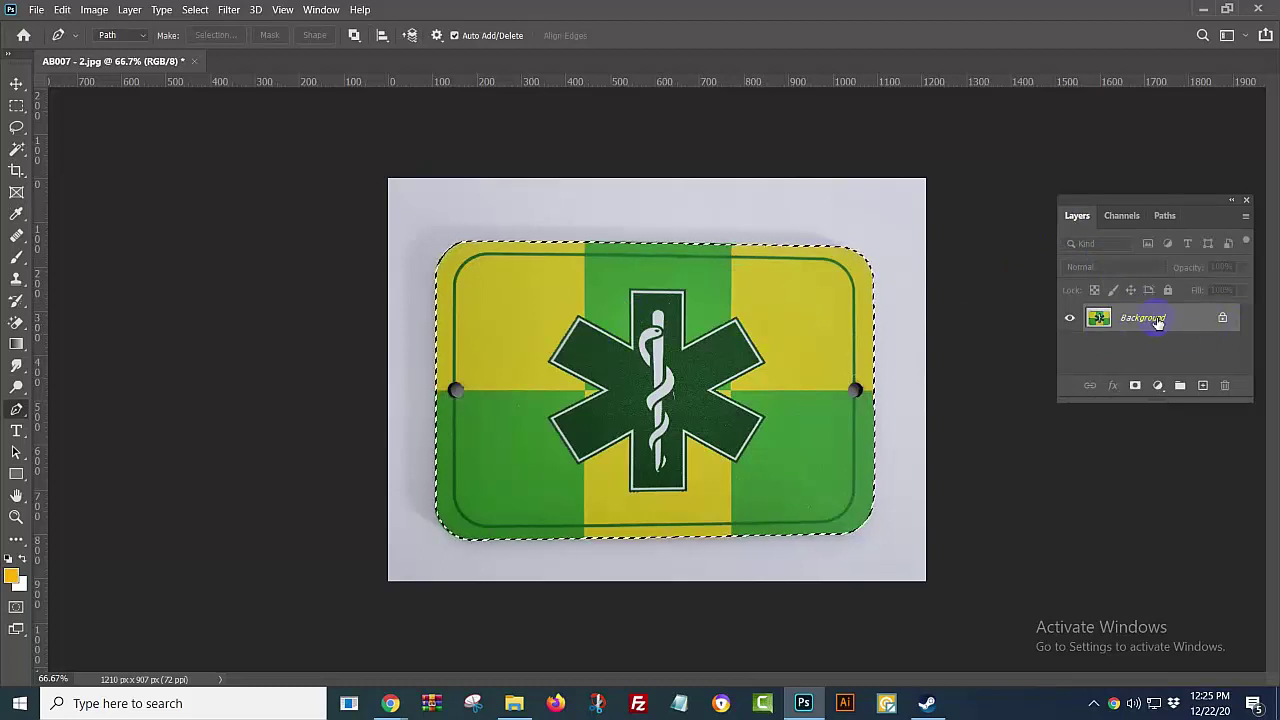
pyautogui.moveTo(1157, 320); pyautogui.dragTo(1158, 319)
pyautogui.hotkey('ctrl', 'j')
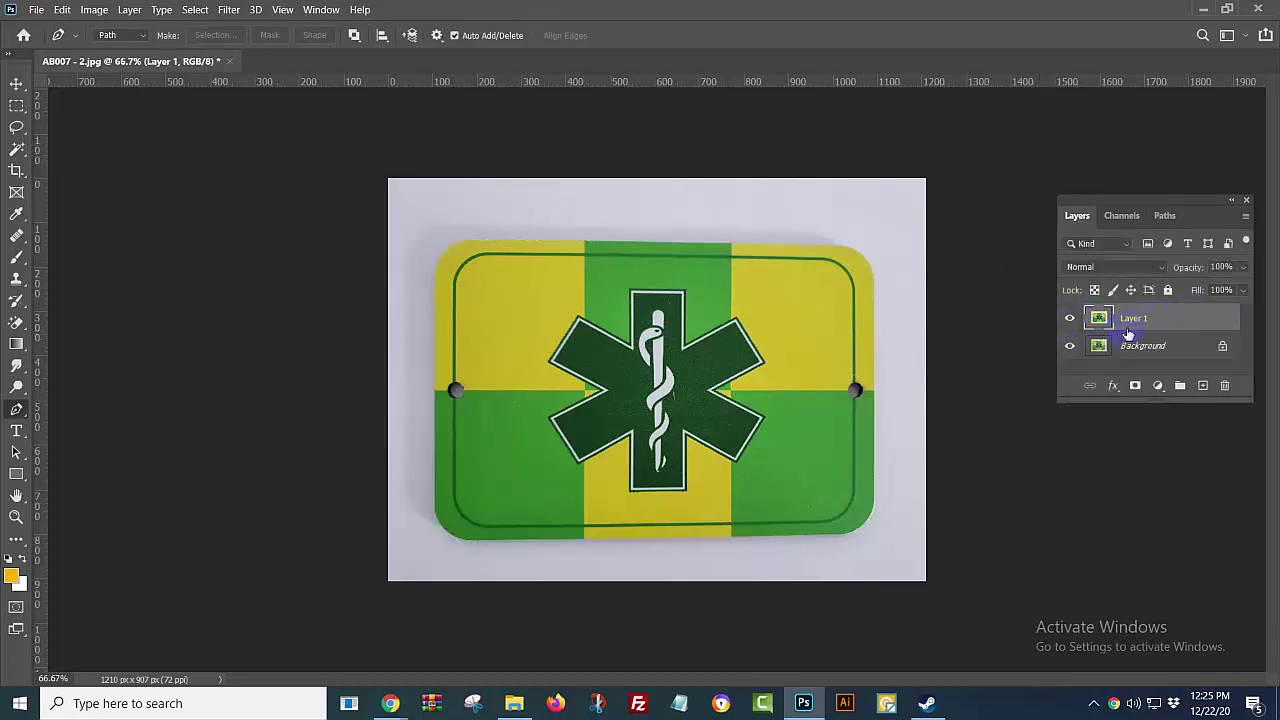
pyautogui.click(1070, 347)
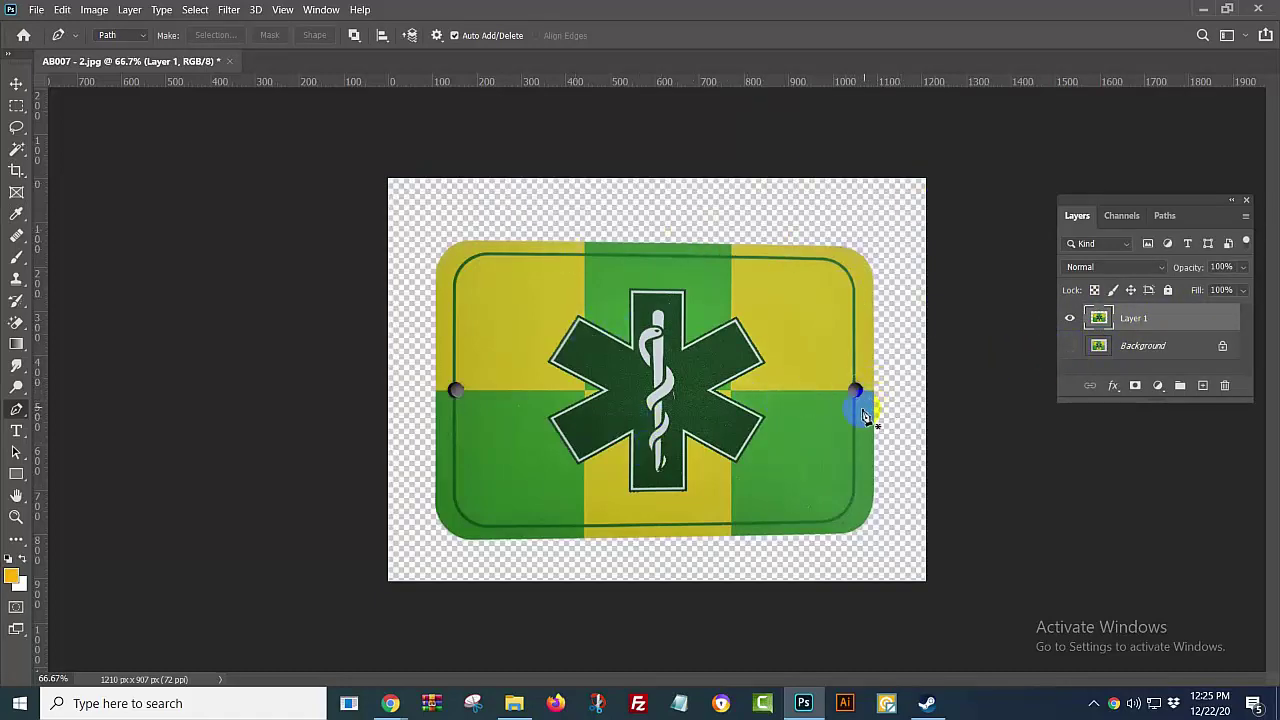
# Step: Zoom in on the right mounting hole and begin outlining it with curved pen anchors
pyautogui.moveTo(851, 408)
pyautogui.mouseDown()
pyautogui.moveTo(797, 353)
pyautogui.moveTo(771, 364)
pyautogui.mouseUp()
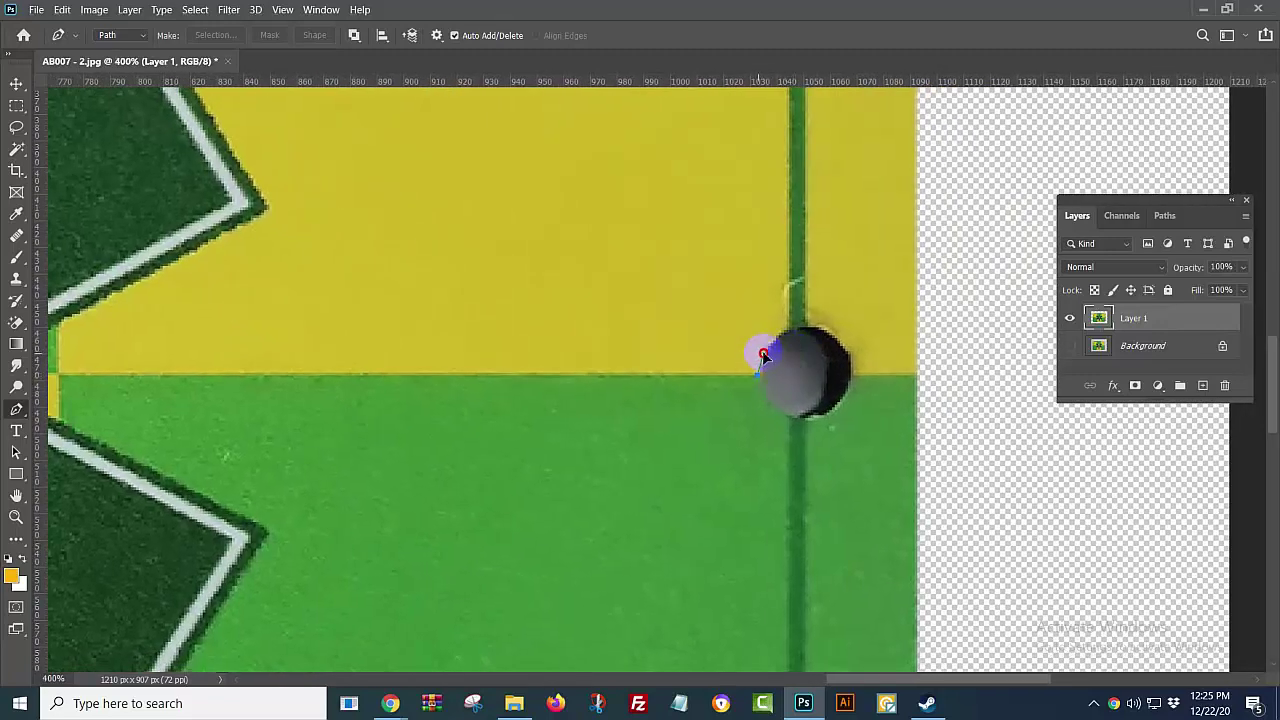
pyautogui.click(820, 336)
pyautogui.moveTo(830, 336); pyautogui.dragTo(857, 346)
pyautogui.moveTo(814, 424); pyautogui.dragTo(759, 434)
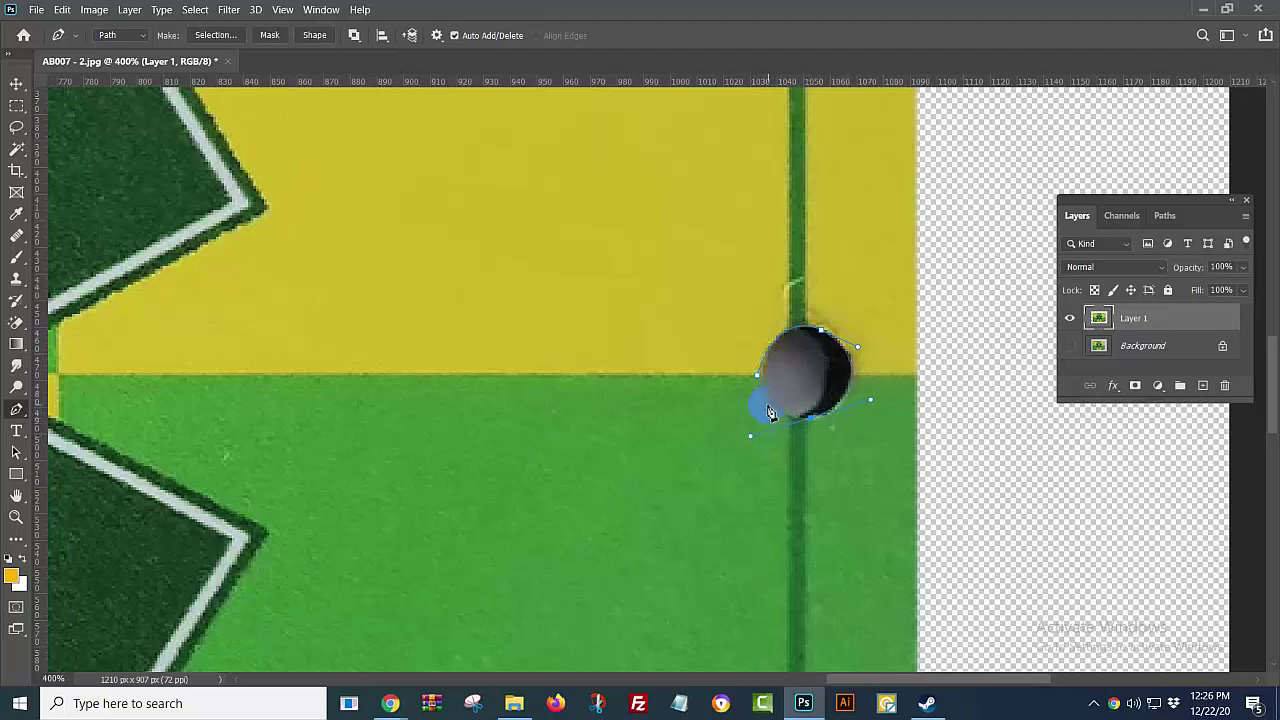
# Step: Close the pen path around the right mounting hole
pyautogui.click(758, 377)
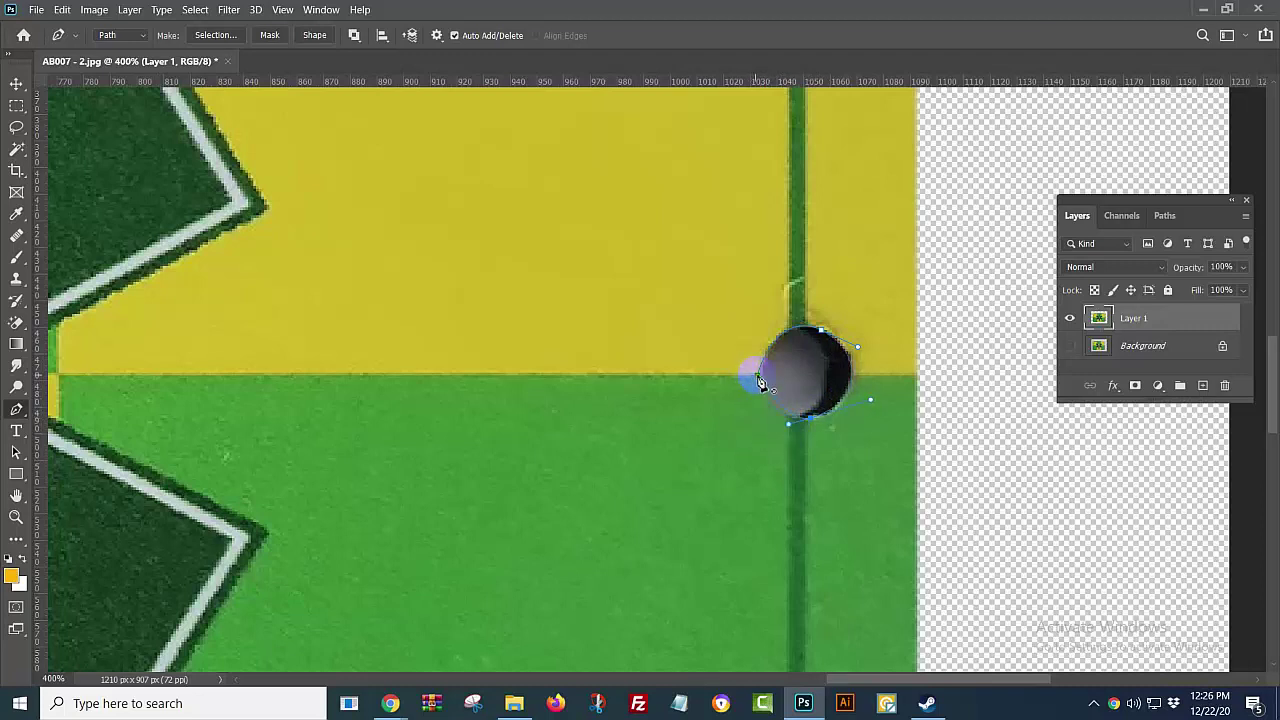
pyautogui.moveTo(760, 372); pyautogui.dragTo(753, 352)
pyautogui.moveTo(377, 386); pyautogui.dragTo(1144, 358)
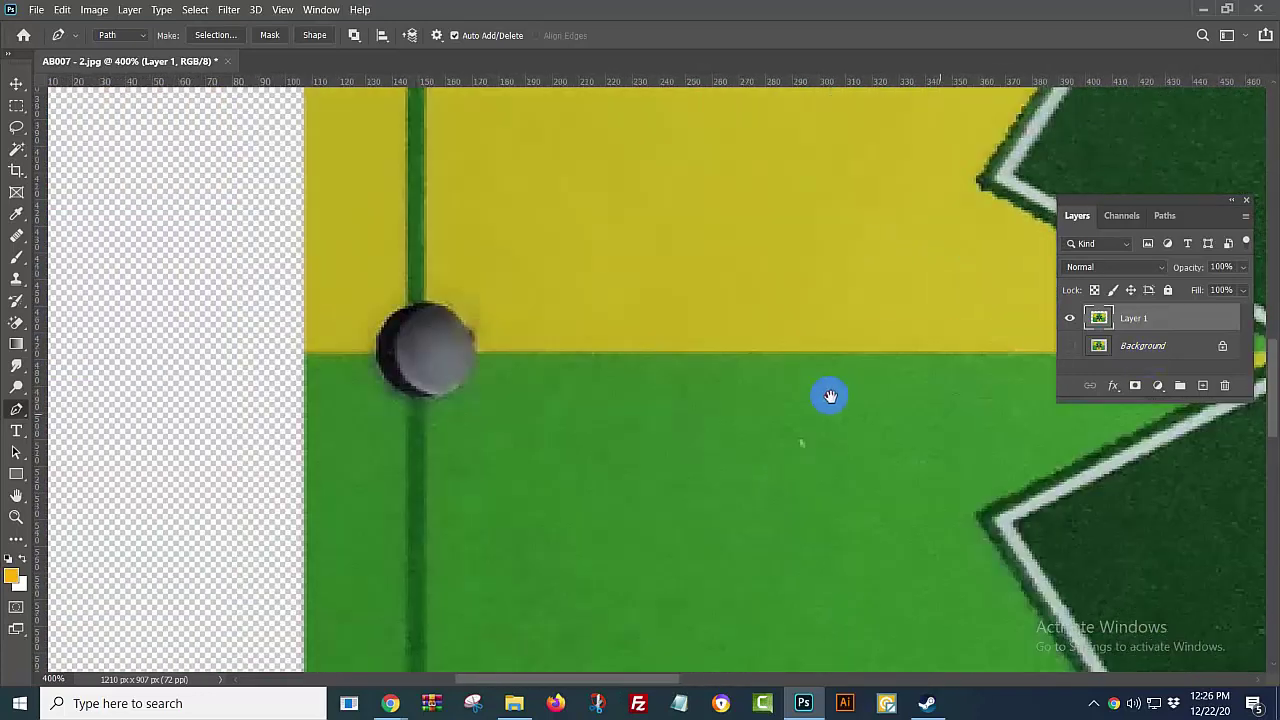
# Step: Trace a closed, curved pen path around the left mounting hole
pyautogui.click(396, 317)
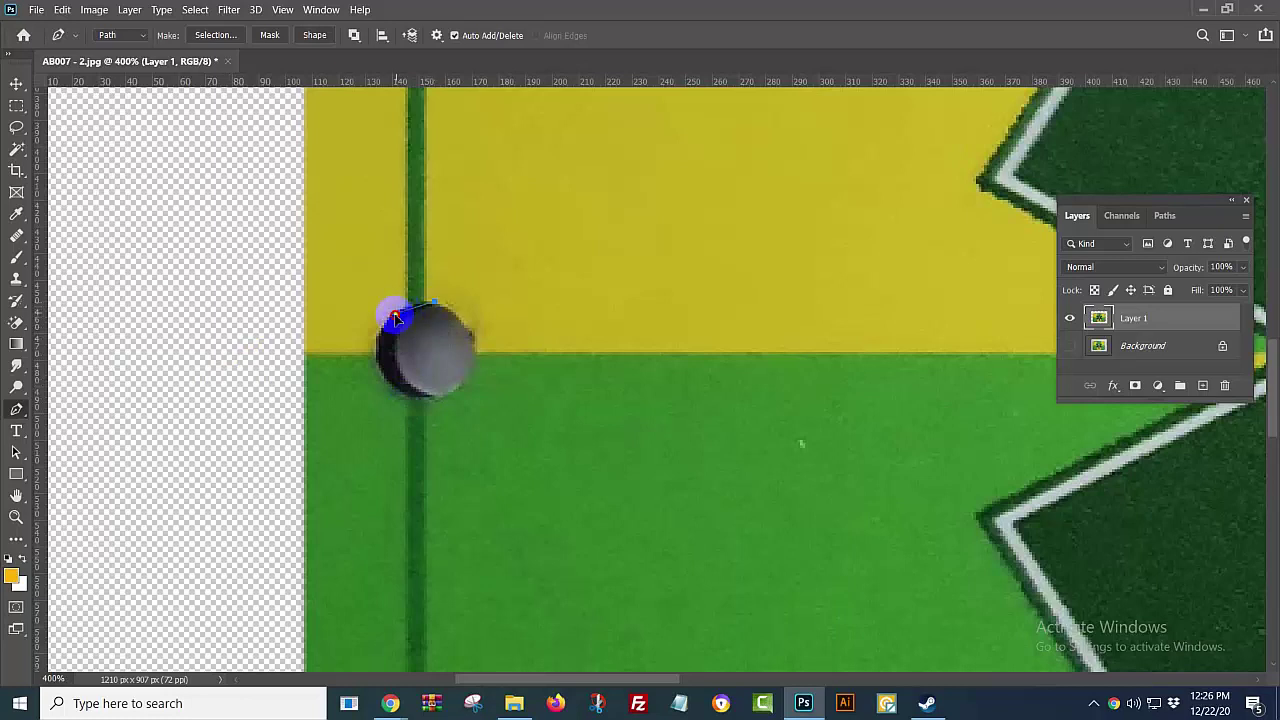
pyautogui.click(372, 330)
pyautogui.click(377, 366)
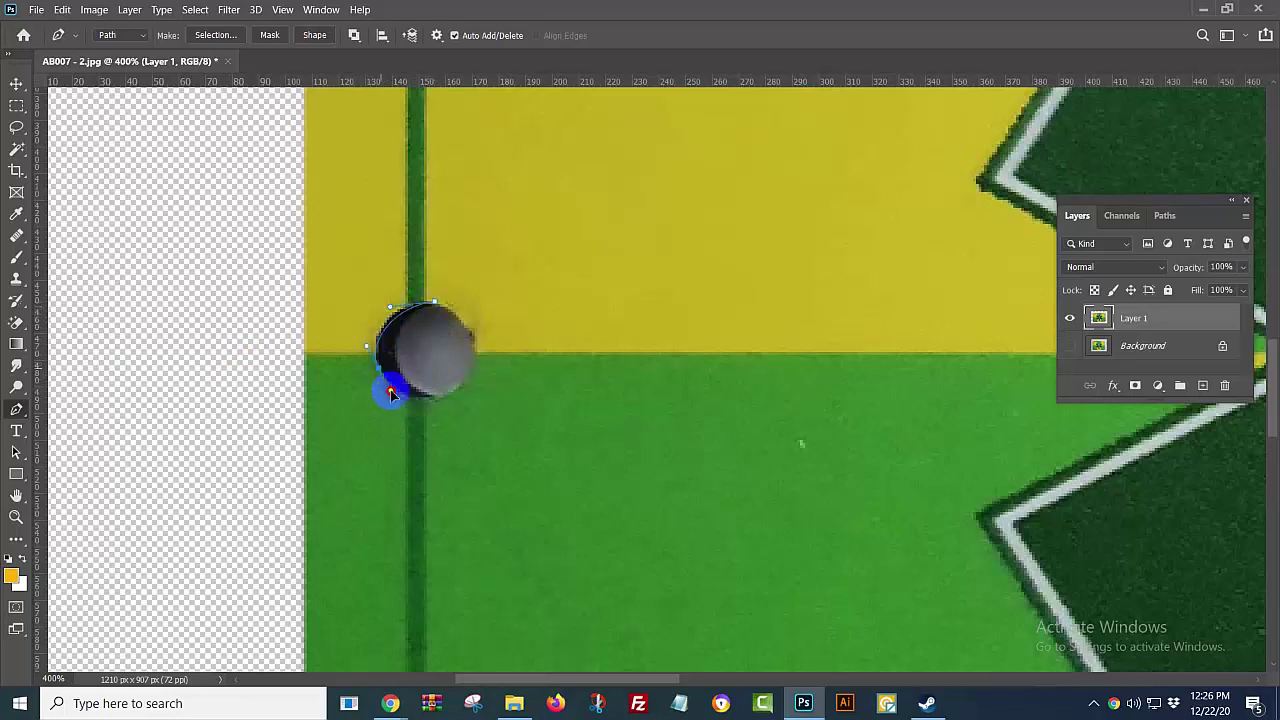
pyautogui.click(459, 395)
pyautogui.click(438, 305)
pyautogui.moveTo(428, 302); pyautogui.dragTo(357, 256)
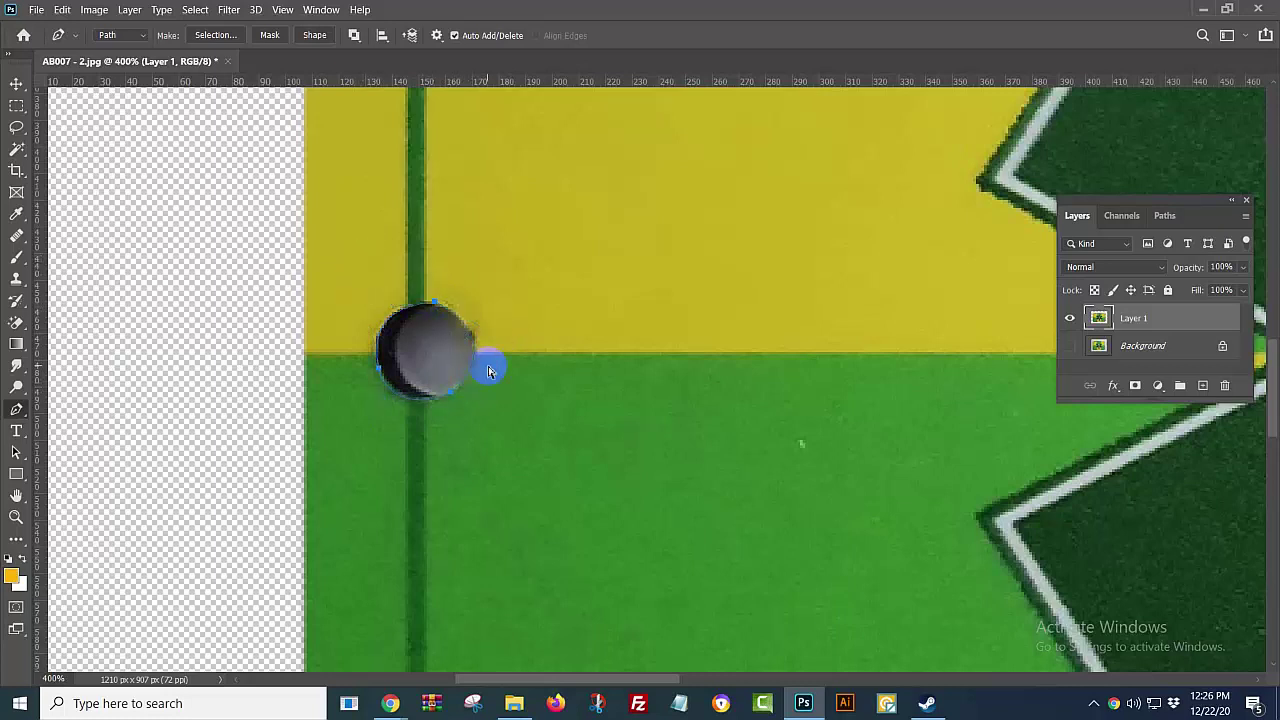
pyautogui.hotkey('ctrl', '-')
pyautogui.hotkey('ctrl', '-')
pyautogui.hotkey('ctrl', '-')
pyautogui.hotkey('ctrl', '-')
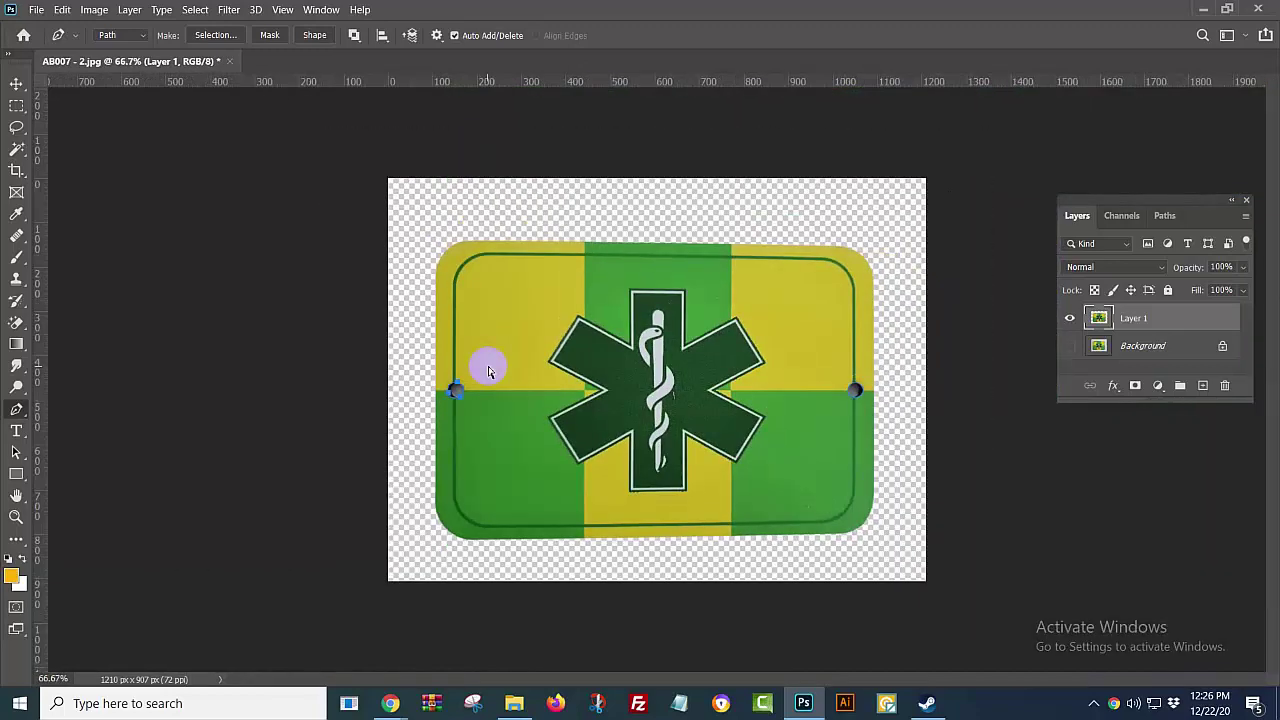
# Step: Knock the hole areas out of the sign and add a new filled backing Layer 2
pyautogui.keyDown('ctrl'); pyautogui.click(489, 372); pyautogui.keyUp('ctrl')
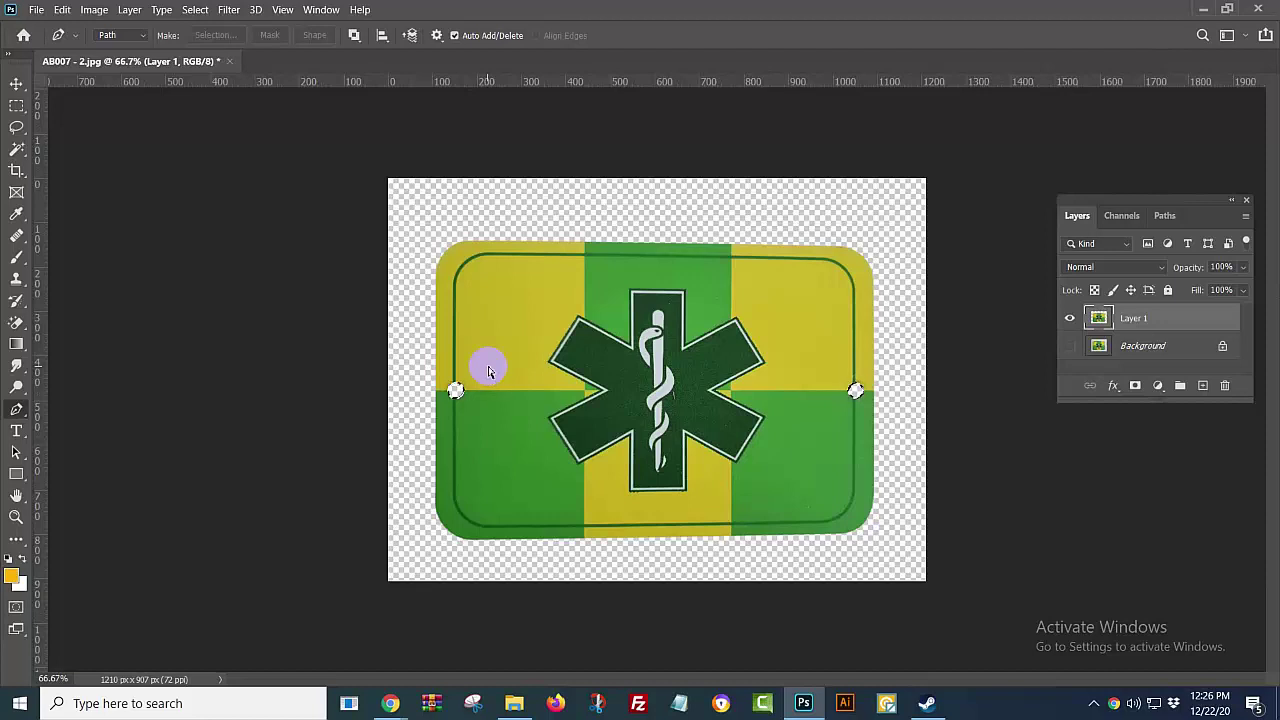
pyautogui.click(1170, 363)
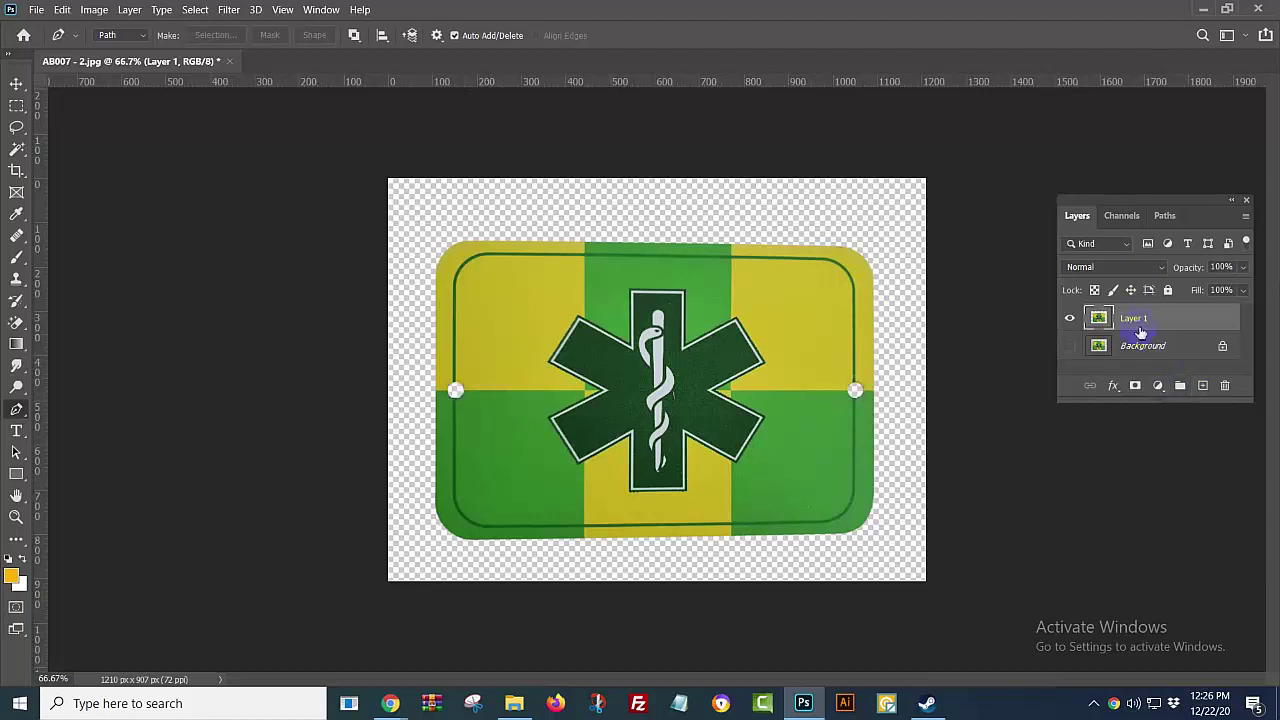
pyautogui.click(1205, 387)
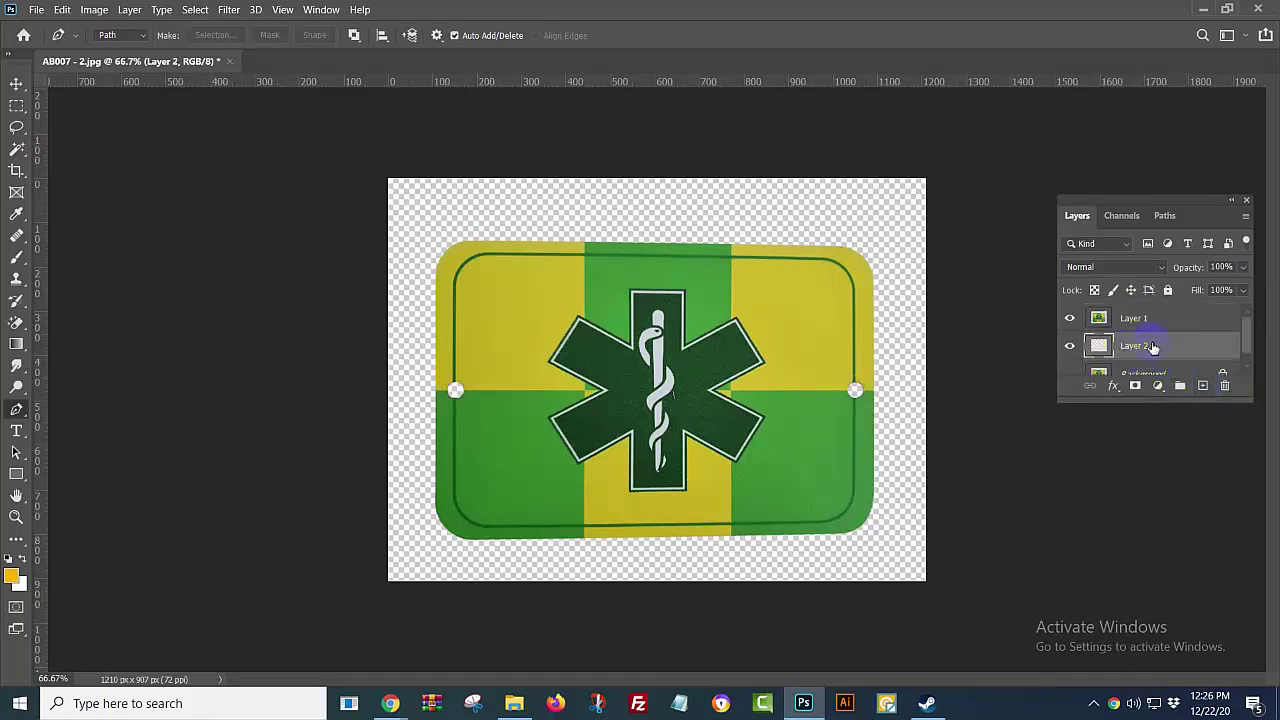
pyautogui.click(9, 579)
pyautogui.hotkey('alt', 'BackSpace')
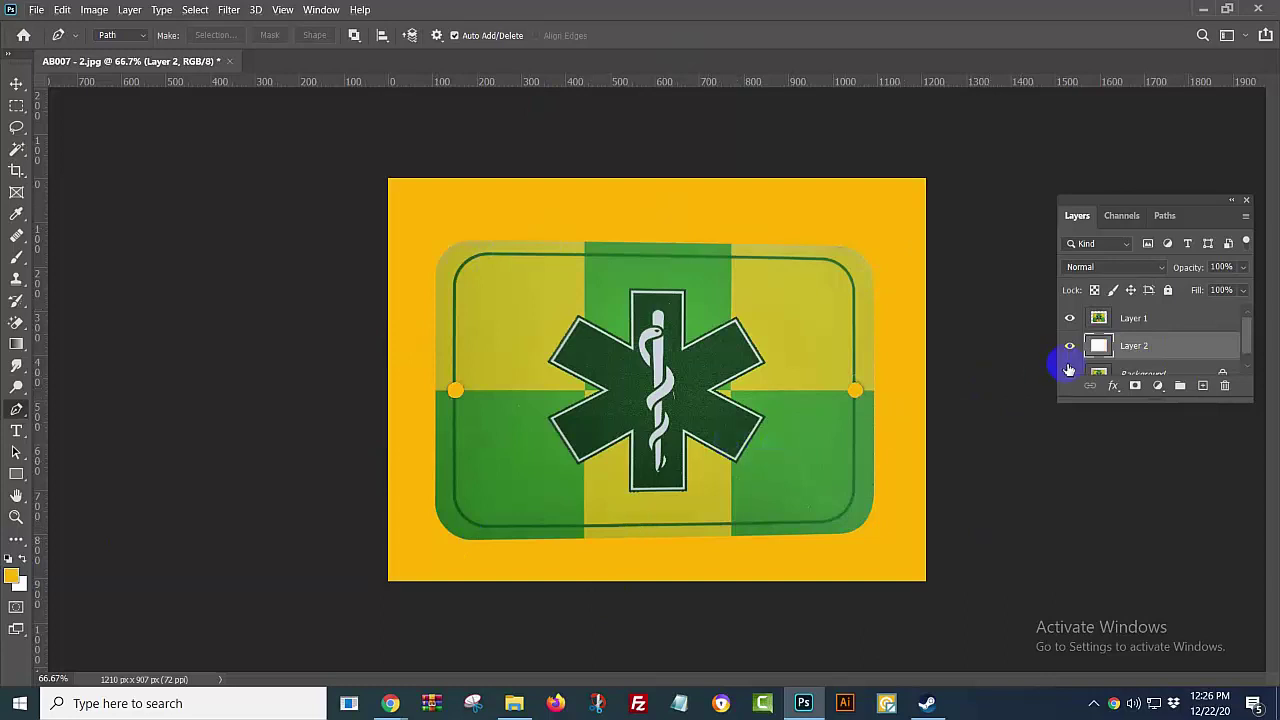
pyautogui.hotkey('ctrl', 'BackSpace')
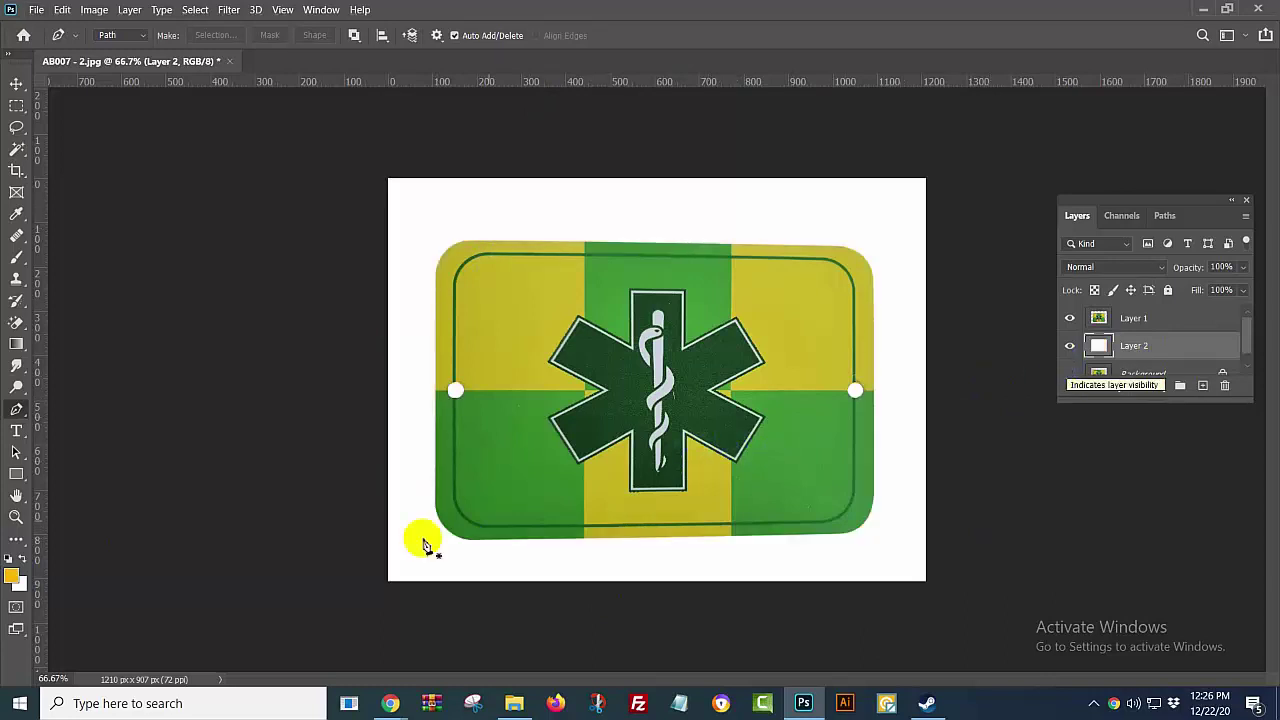
# Step: Set the background colour to red, fill Layer 2 with it, then hide the layer
pyautogui.click(31, 583)
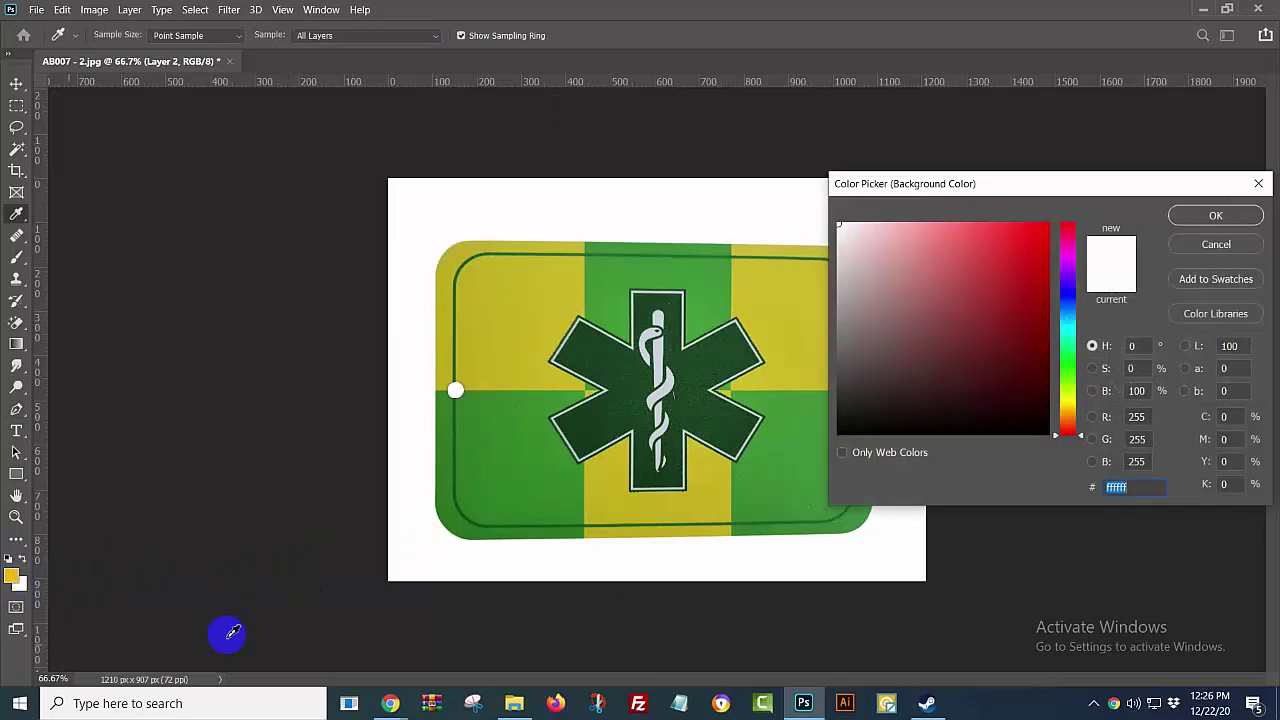
pyautogui.moveTo(1030, 270)
pyautogui.mouseDown()
pyautogui.moveTo(1037, 386)
pyautogui.moveTo(1055, 195)
pyautogui.mouseUp()
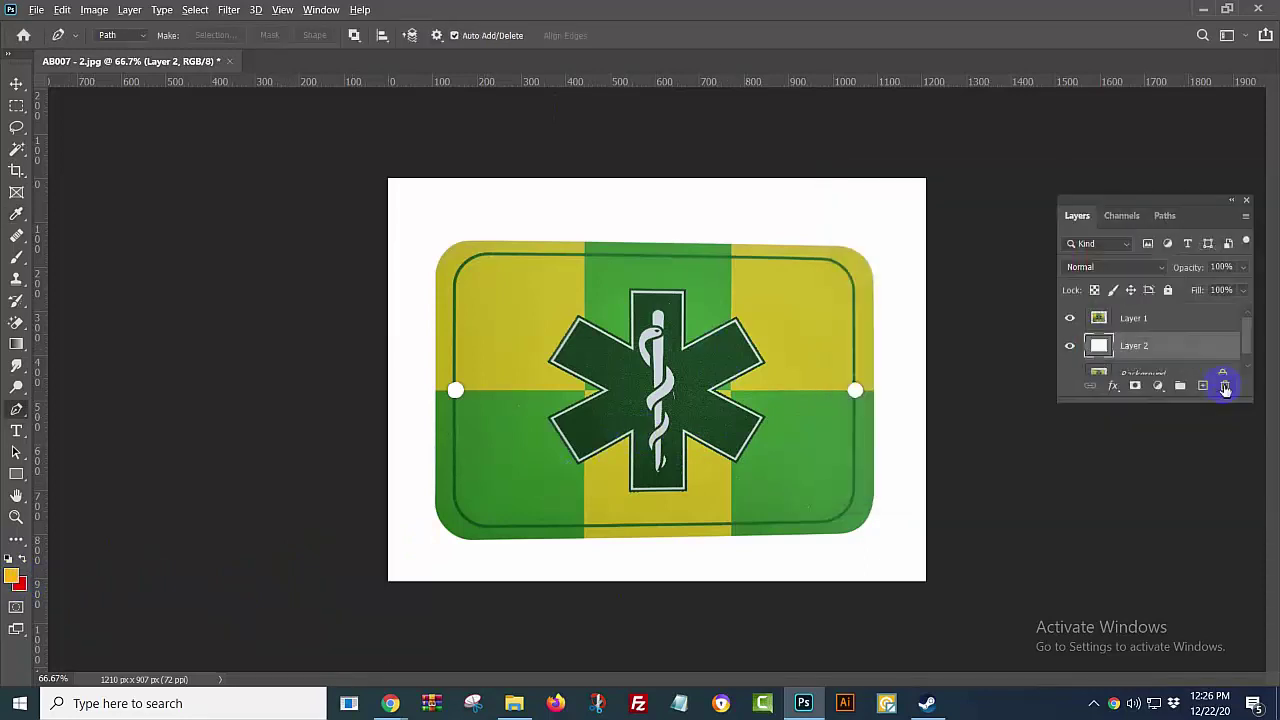
pyautogui.hotkey('alt', 'BackSpace')
pyautogui.hotkey('ctrl', 'BackSpace')
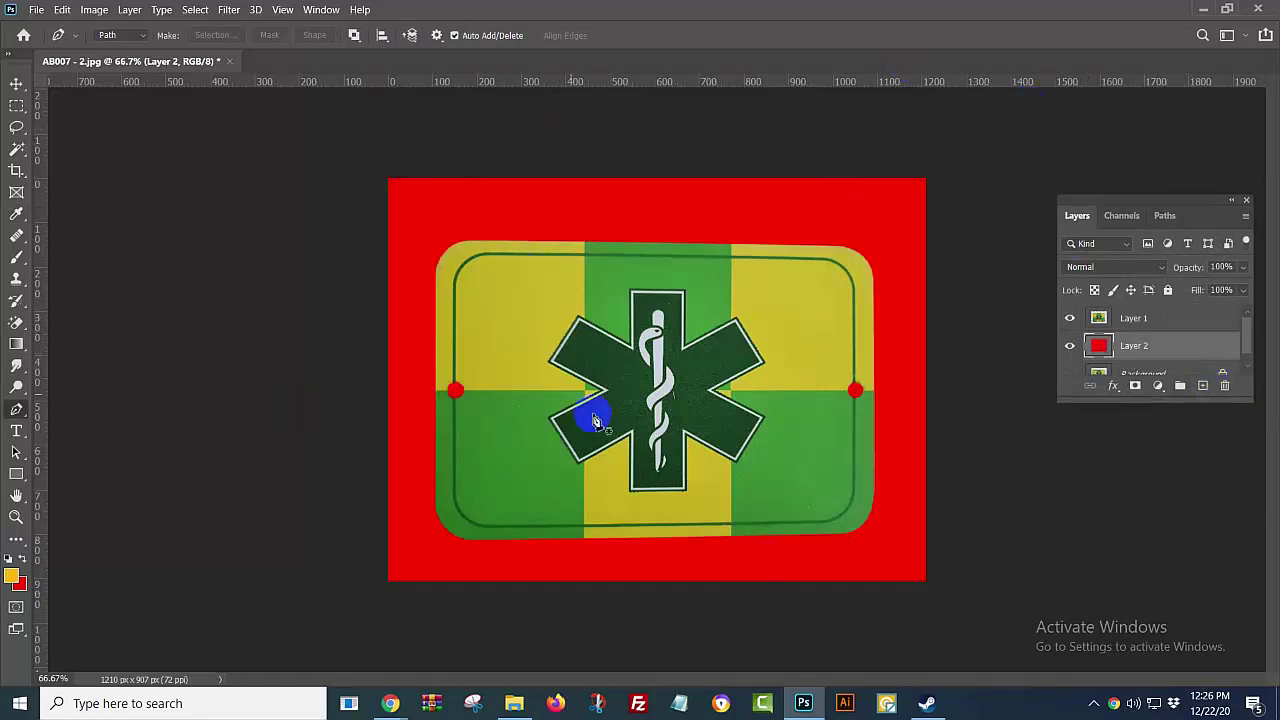
pyautogui.click(577, 245)
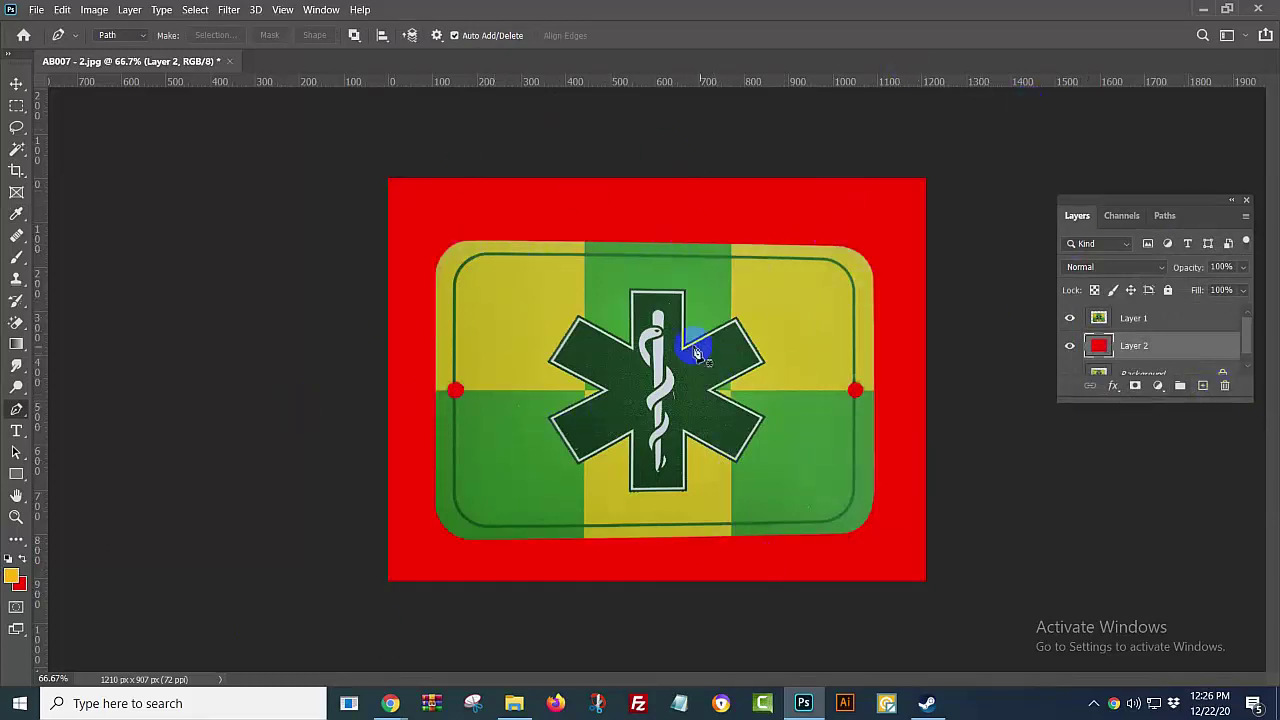
pyautogui.click(1069, 347)
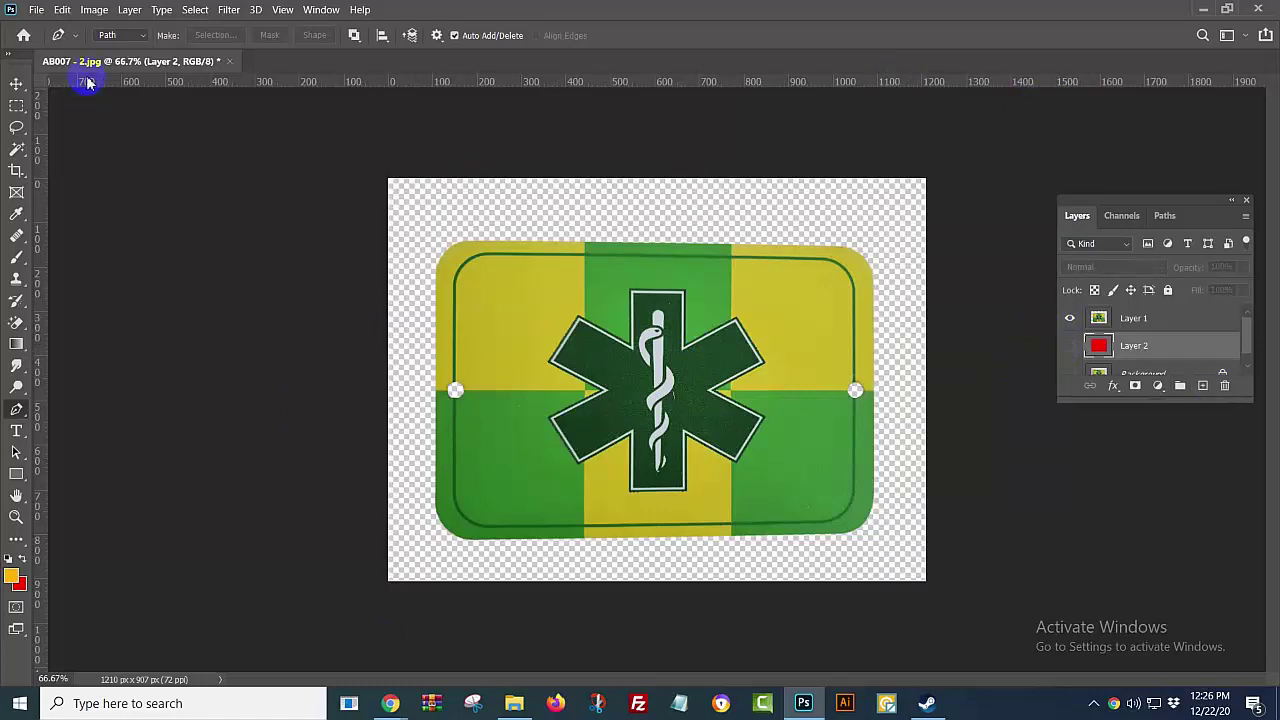
# Step: Save As AB007 - 2.png on this computer with the default PNG options
pyautogui.click(36, 10)
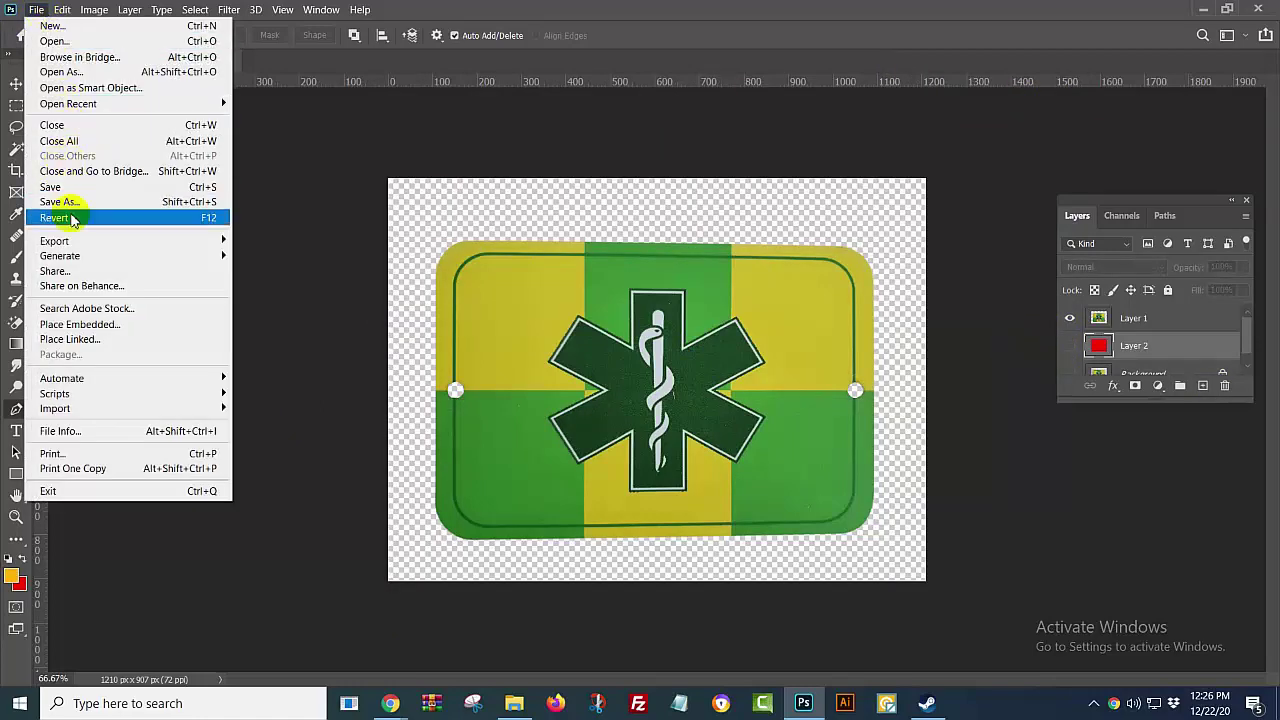
pyautogui.click(72, 204)
pyautogui.click(594, 443)
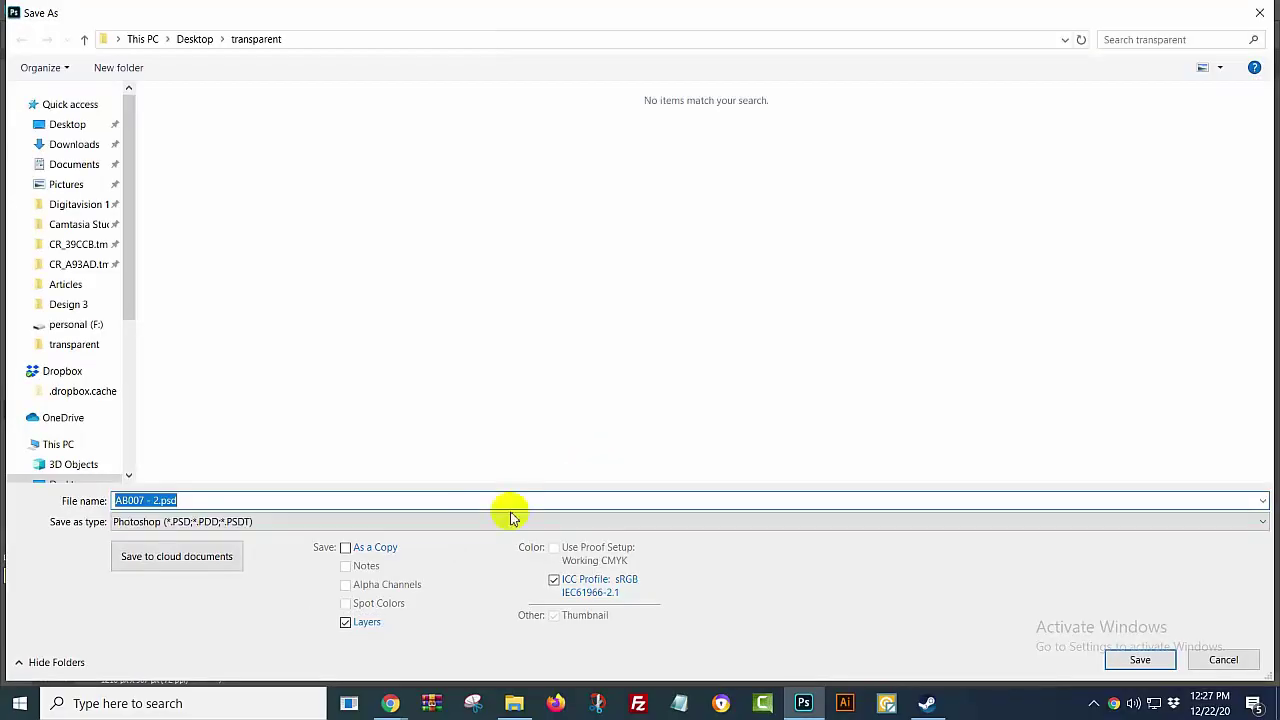
pyautogui.click(511, 521)
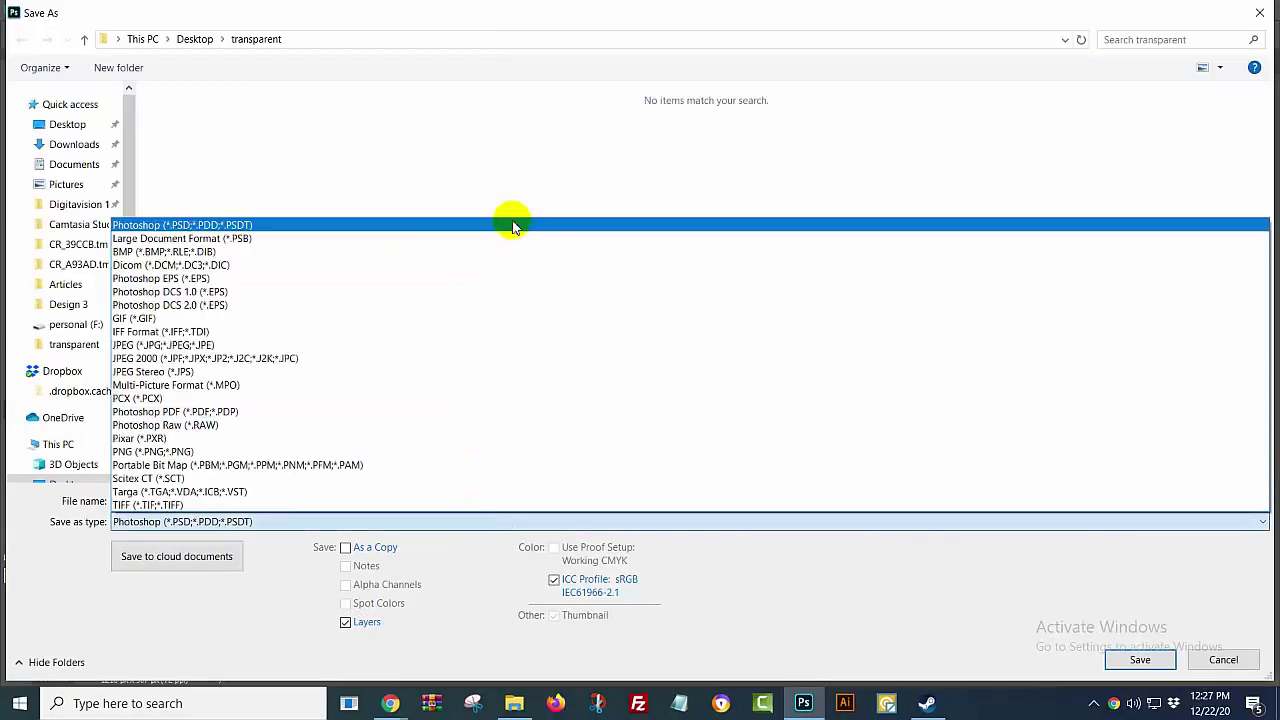
pyautogui.click(400, 451)
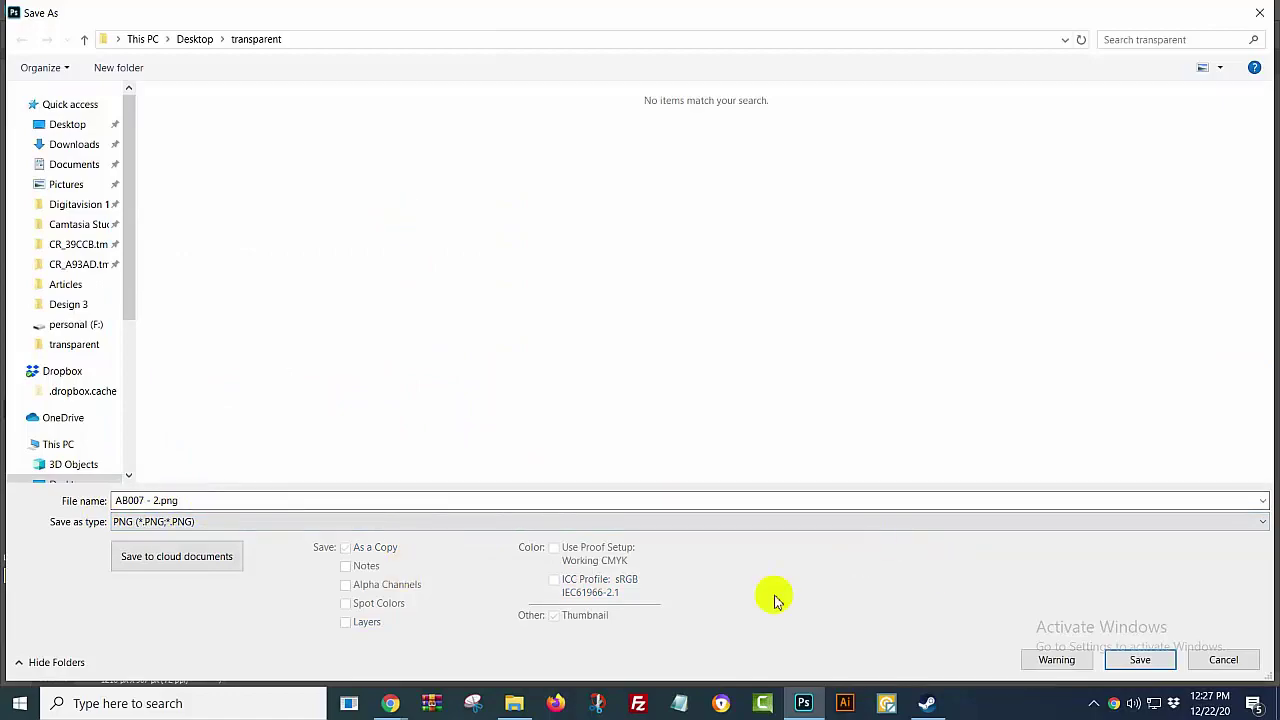
pyautogui.click(1139, 660)
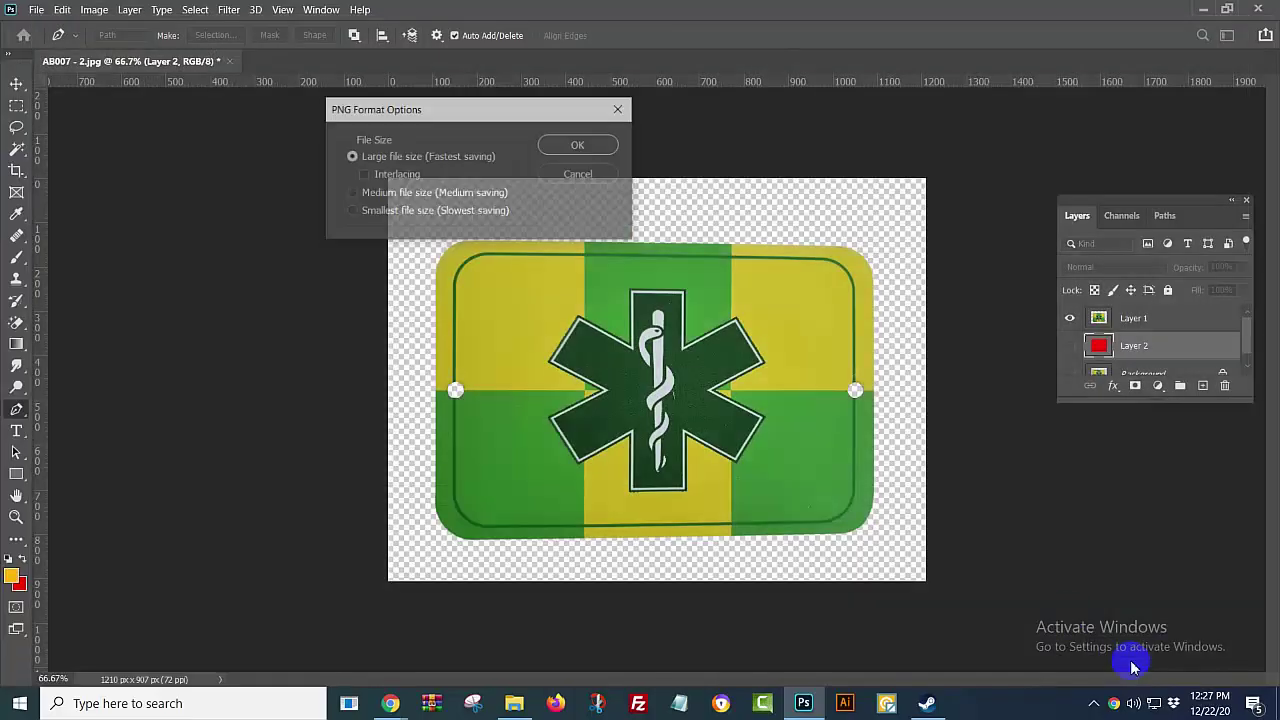
pyautogui.click(579, 146)
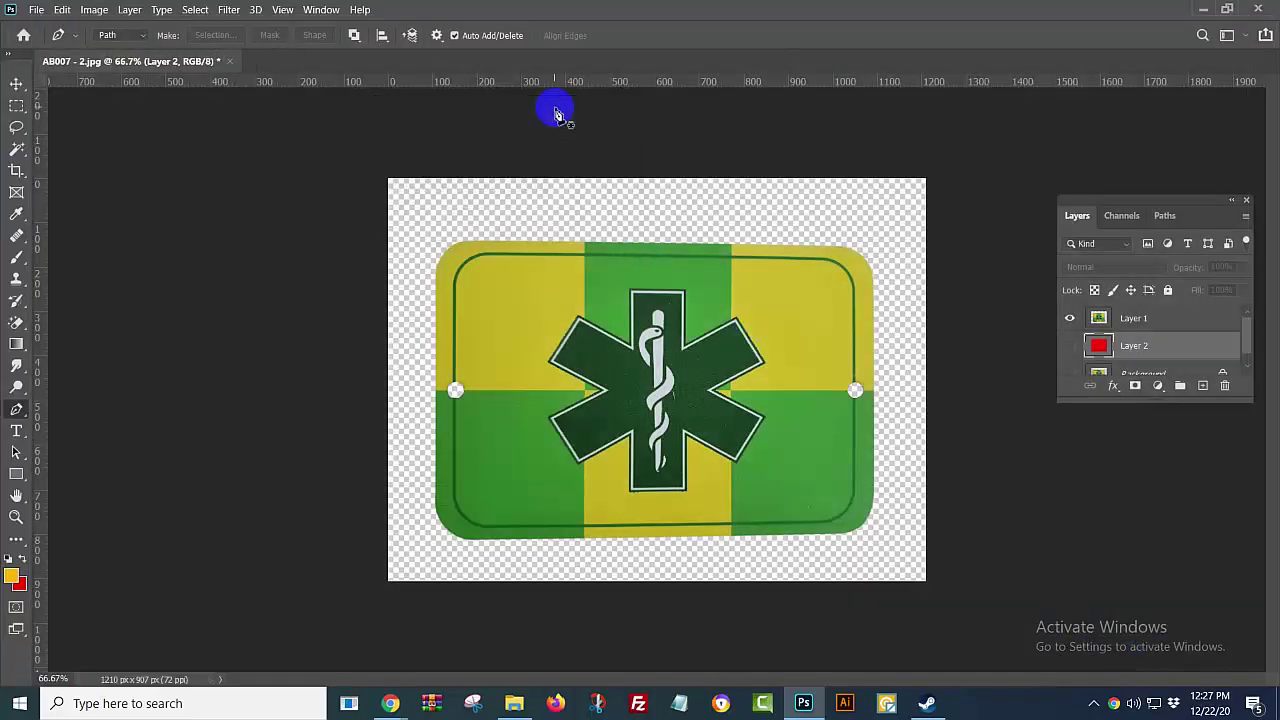
pyautogui.click(514, 703)
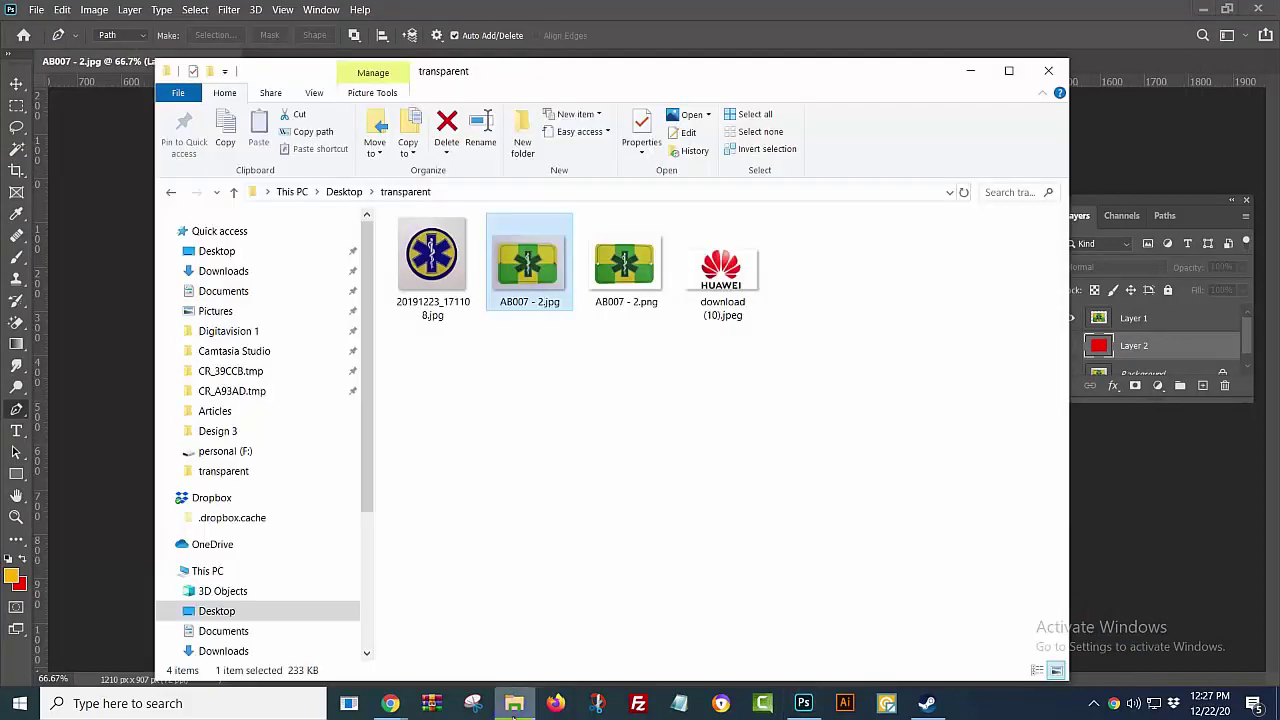
# Step: Refresh the folder, preview AB007 - 2.png in Photos, then open it in Photoshop
pyautogui.rightClick(698, 421)
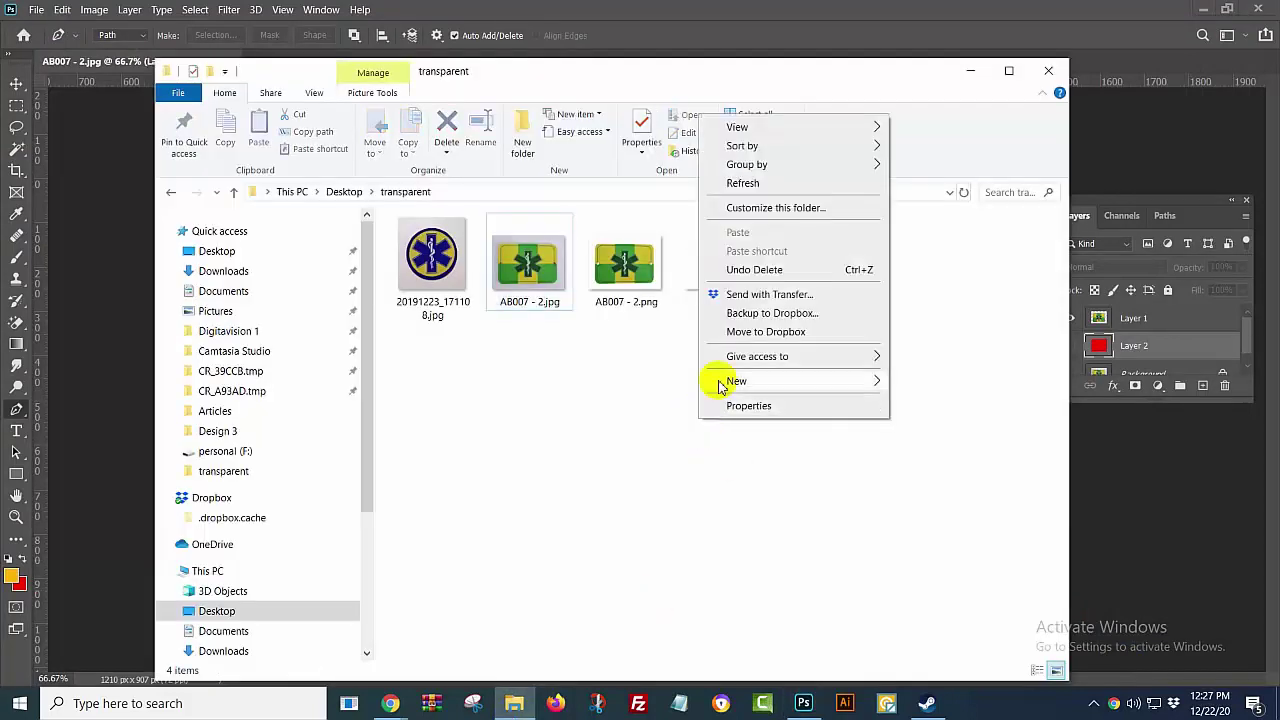
pyautogui.click(752, 185)
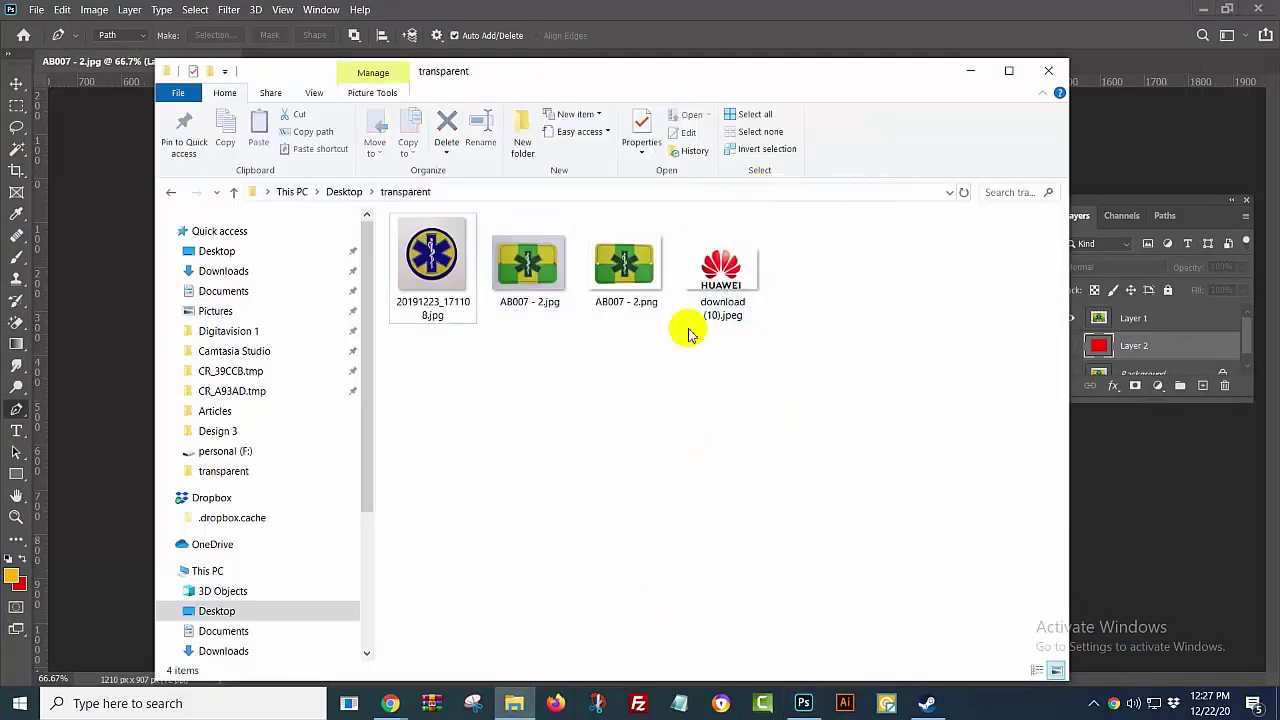
pyautogui.doubleClick(622, 285)
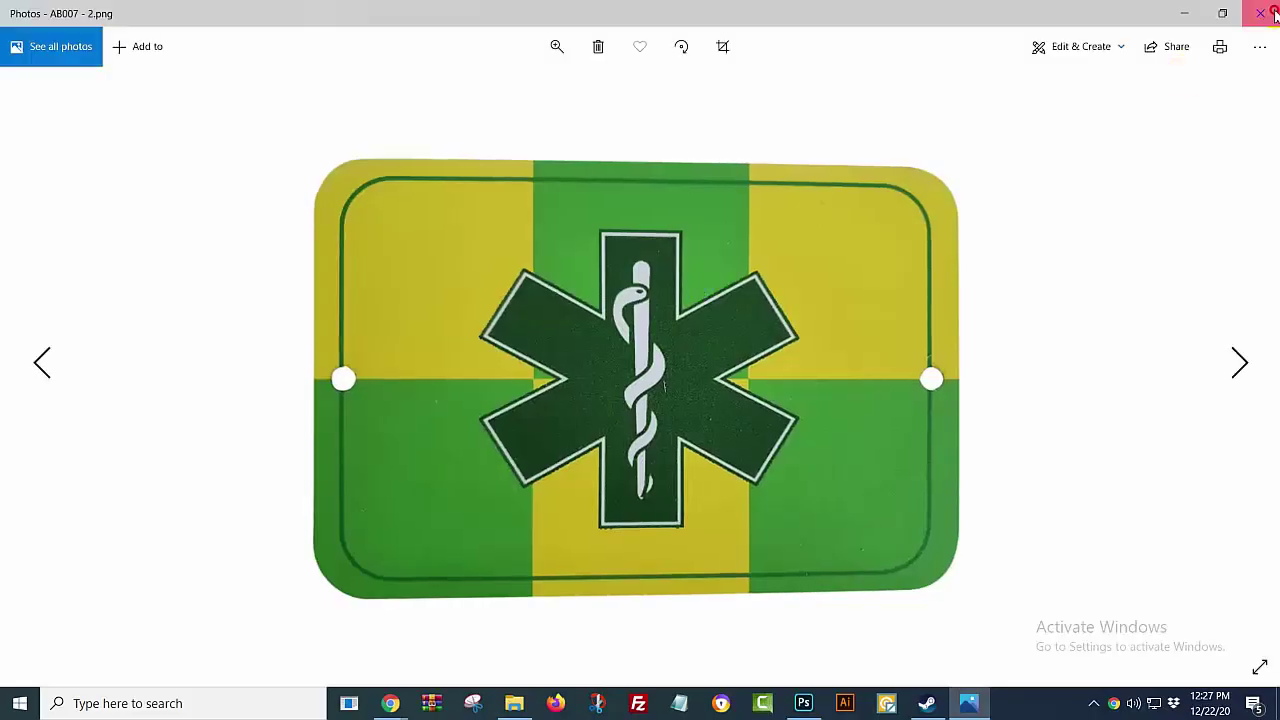
pyautogui.click(1260, 13)
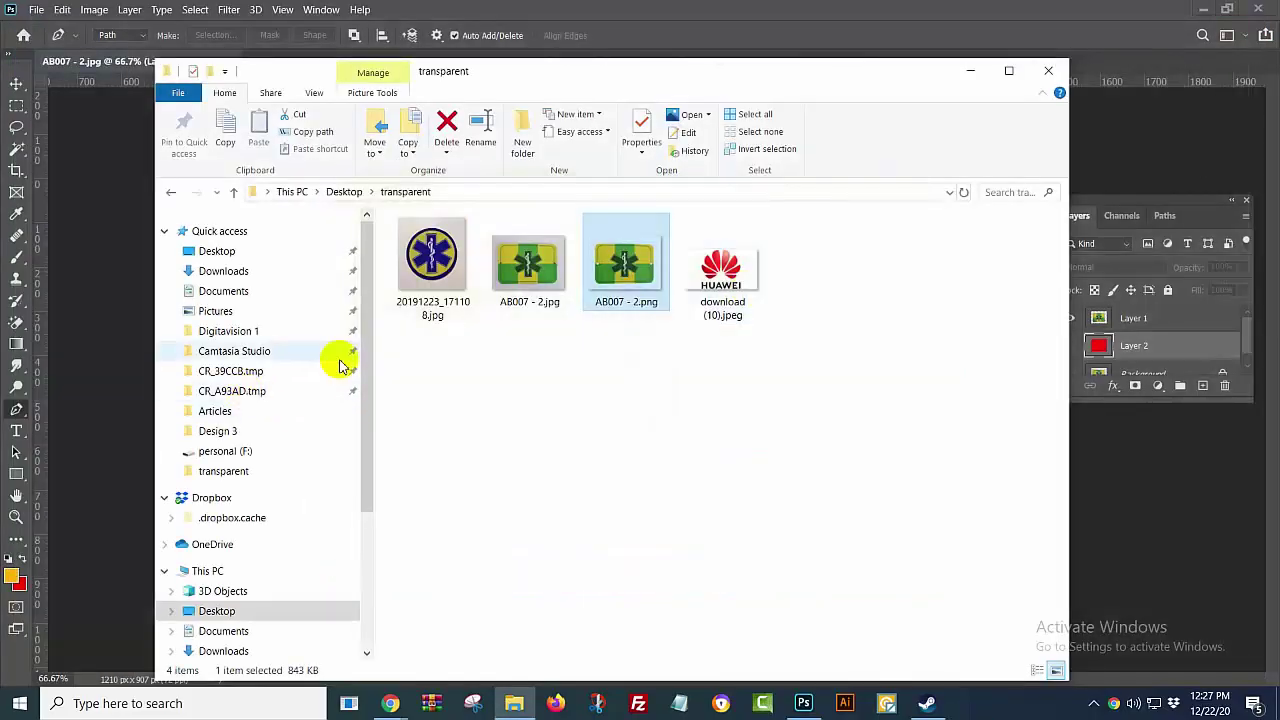
pyautogui.moveTo(600, 270); pyautogui.dragTo(893, 35)
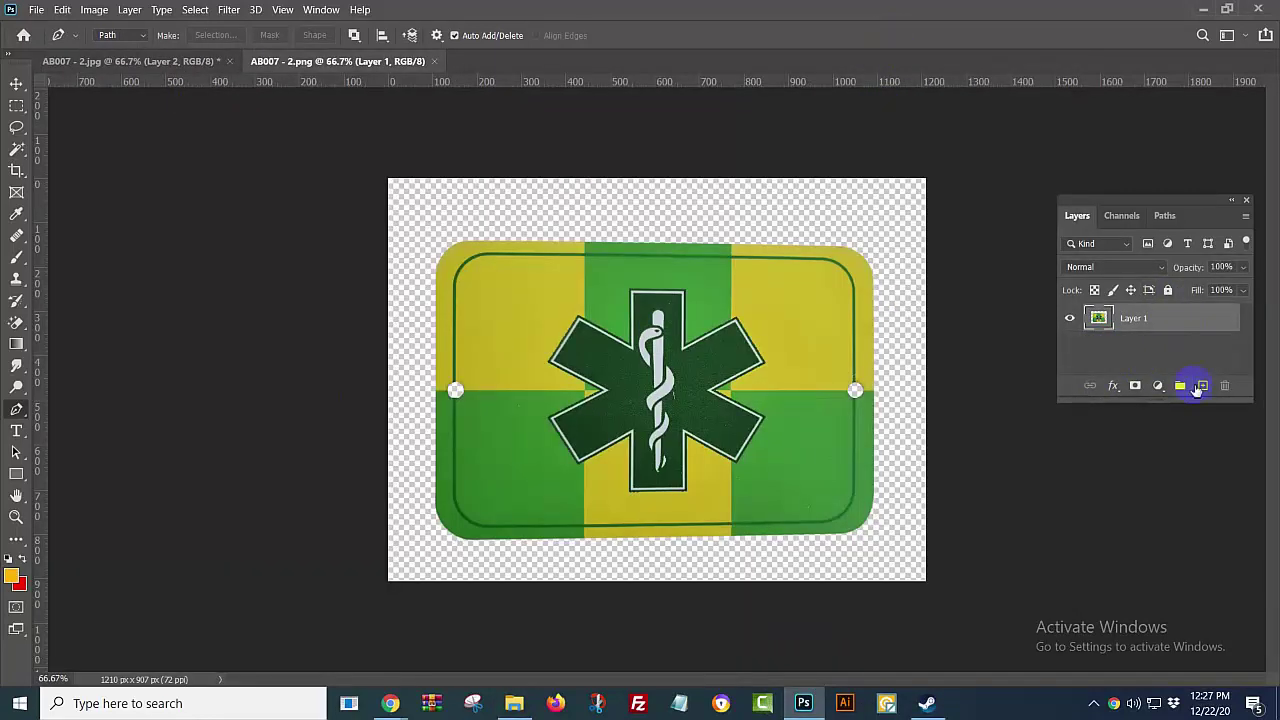
# Step: Add an orange layer to the PNG, close both AB007 files unsaved, and open download (10).jpeg
pyautogui.click(1203, 389)
pyautogui.hotkey('alt', 'BackSpace')
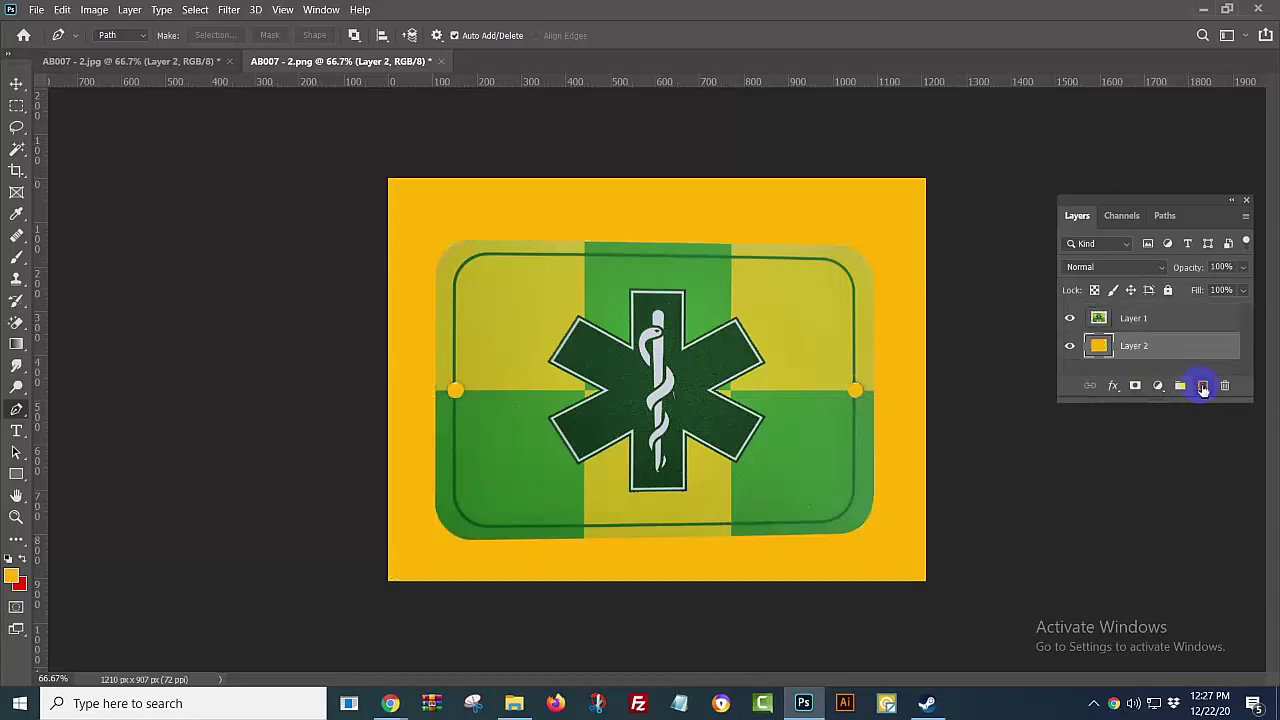
pyautogui.click(442, 62)
pyautogui.click(663, 275)
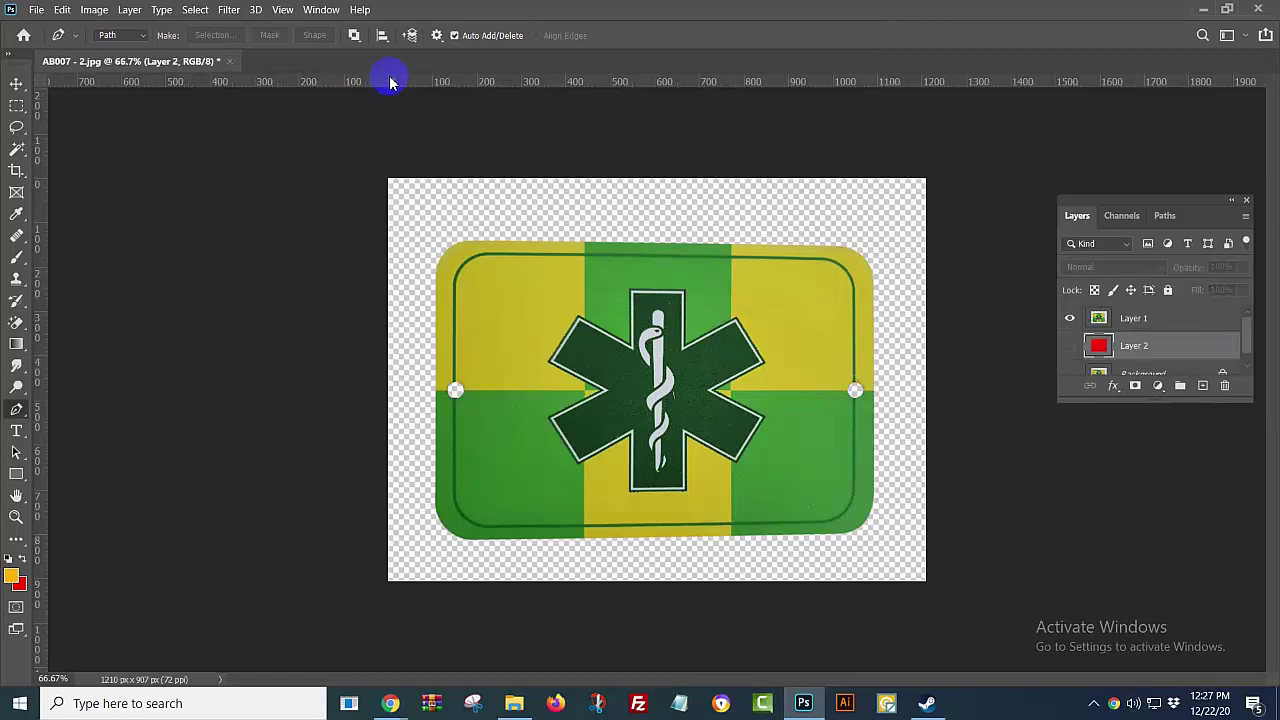
pyautogui.click(229, 61)
pyautogui.click(664, 277)
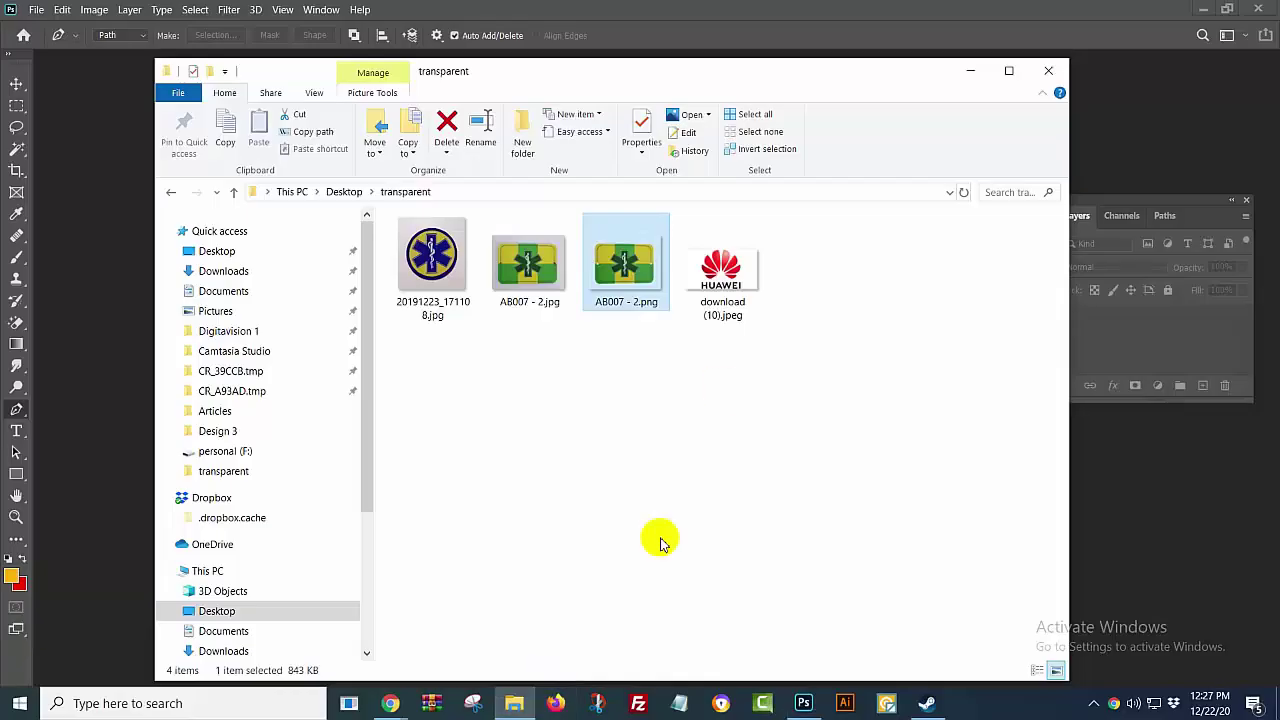
pyautogui.moveTo(722, 268)
pyautogui.mouseDown()
pyautogui.moveTo(661, 622)
pyautogui.moveTo(663, 406)
pyautogui.mouseUp()
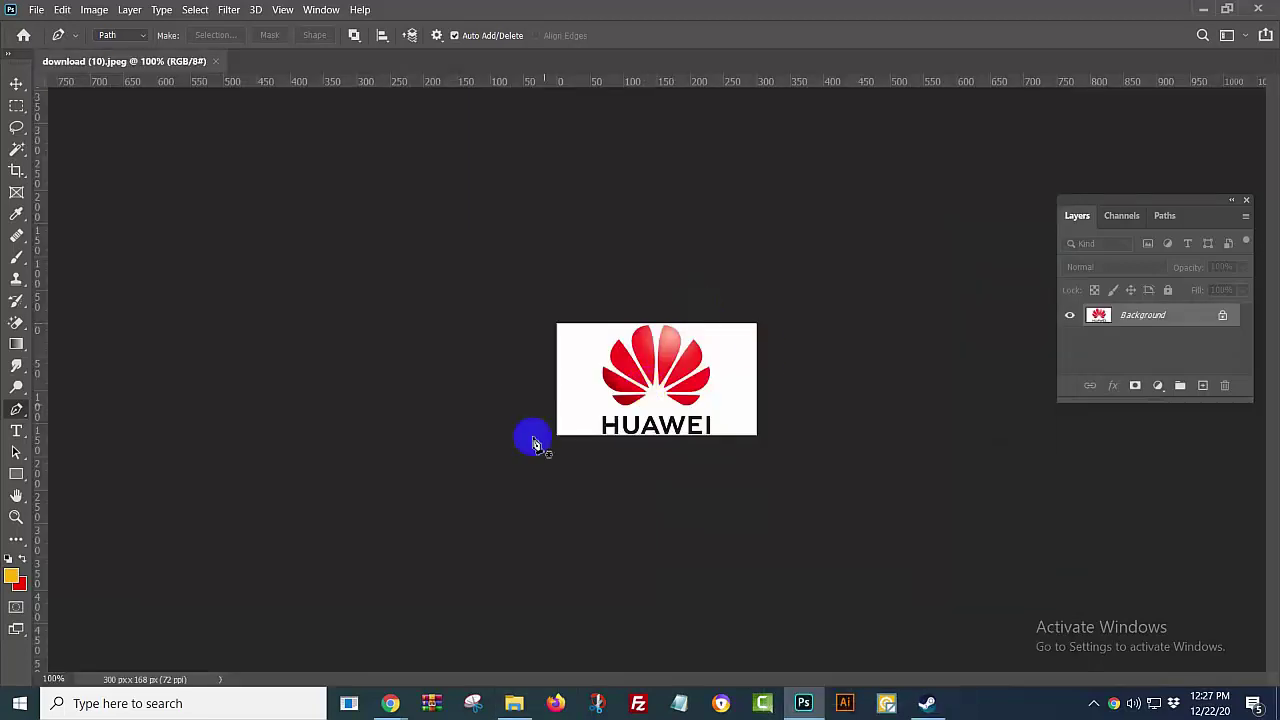
# Step: Zoom to 200%, select the Magic Wand, and convert the Background into unlocked Layer 0
pyautogui.keyDown('ctrl'); pyautogui.click(711, 417); pyautogui.keyUp('ctrl')
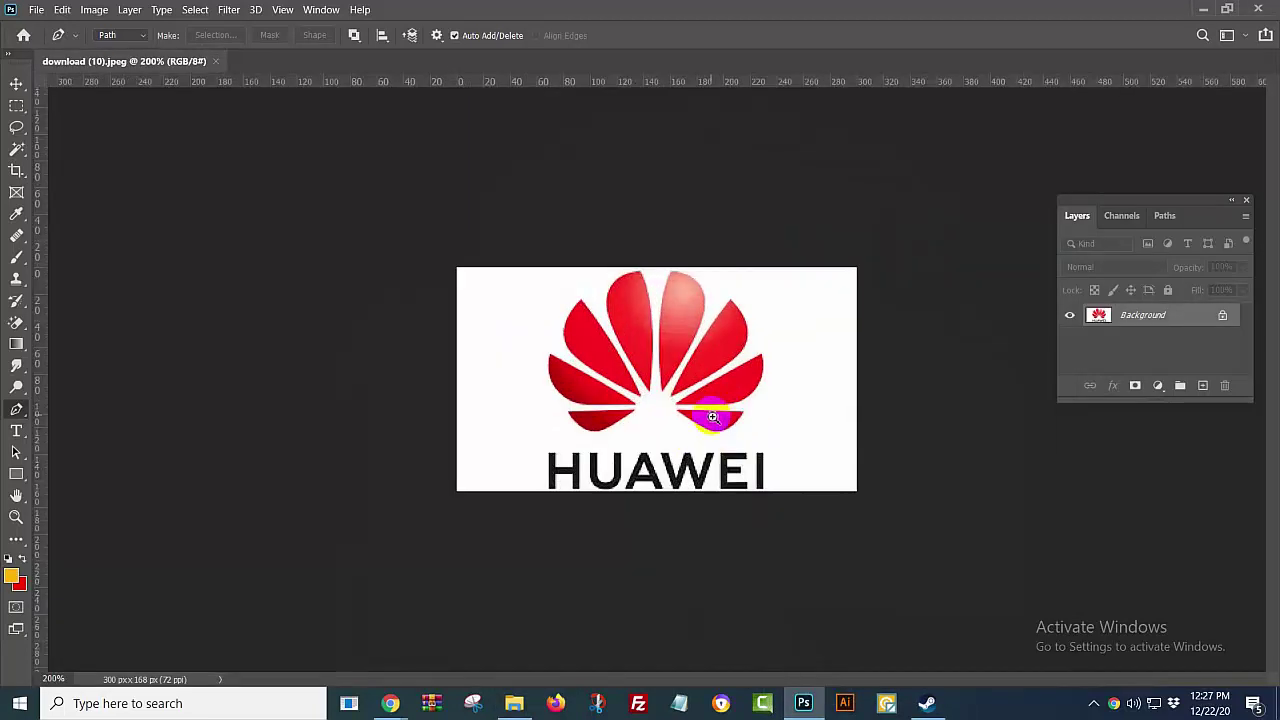
pyautogui.keyDown('ctrl'); pyautogui.click(711, 417); pyautogui.keyUp('ctrl')
pyautogui.hotkey('ctrl', '-')
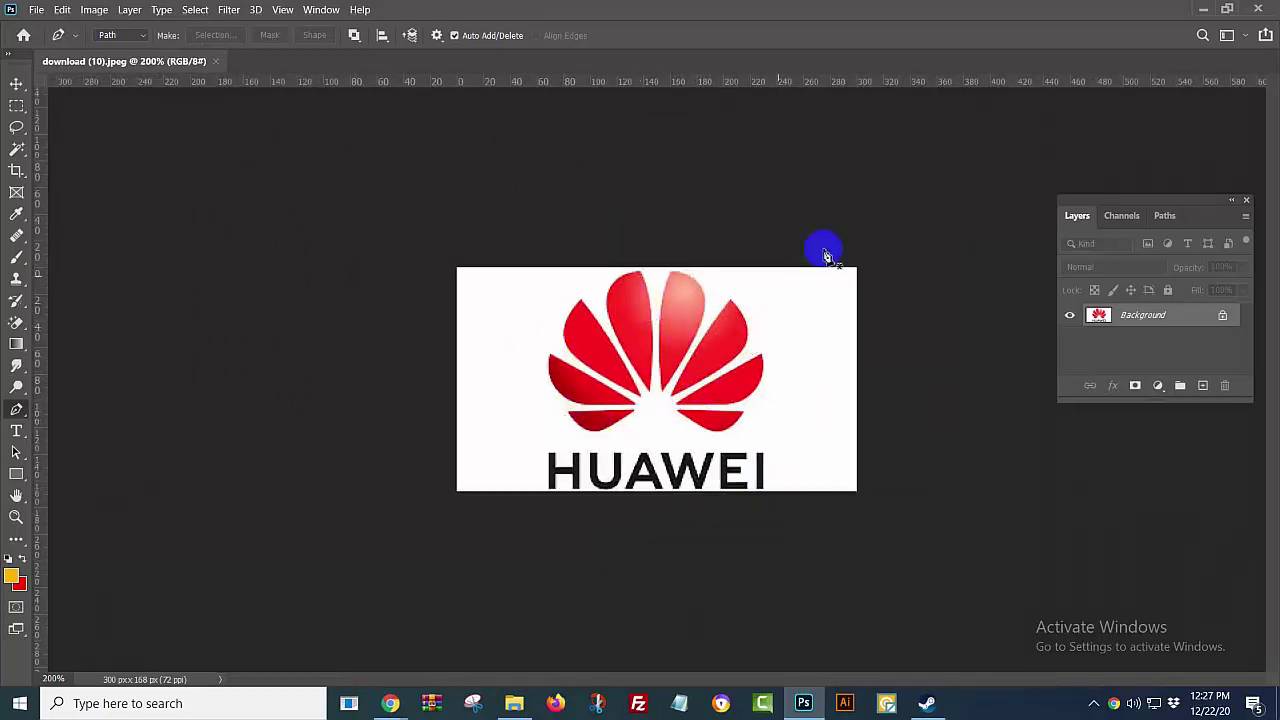
pyautogui.click(16, 149)
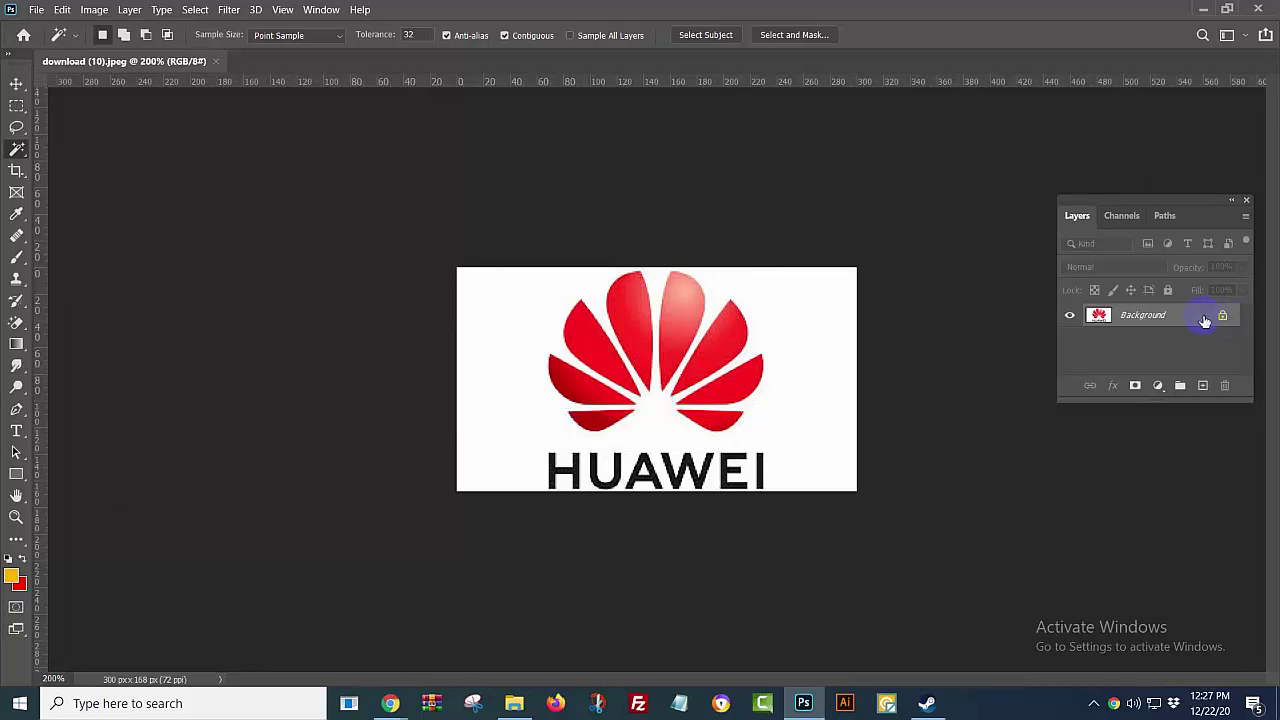
pyautogui.hotkey('ctrl', 'j')
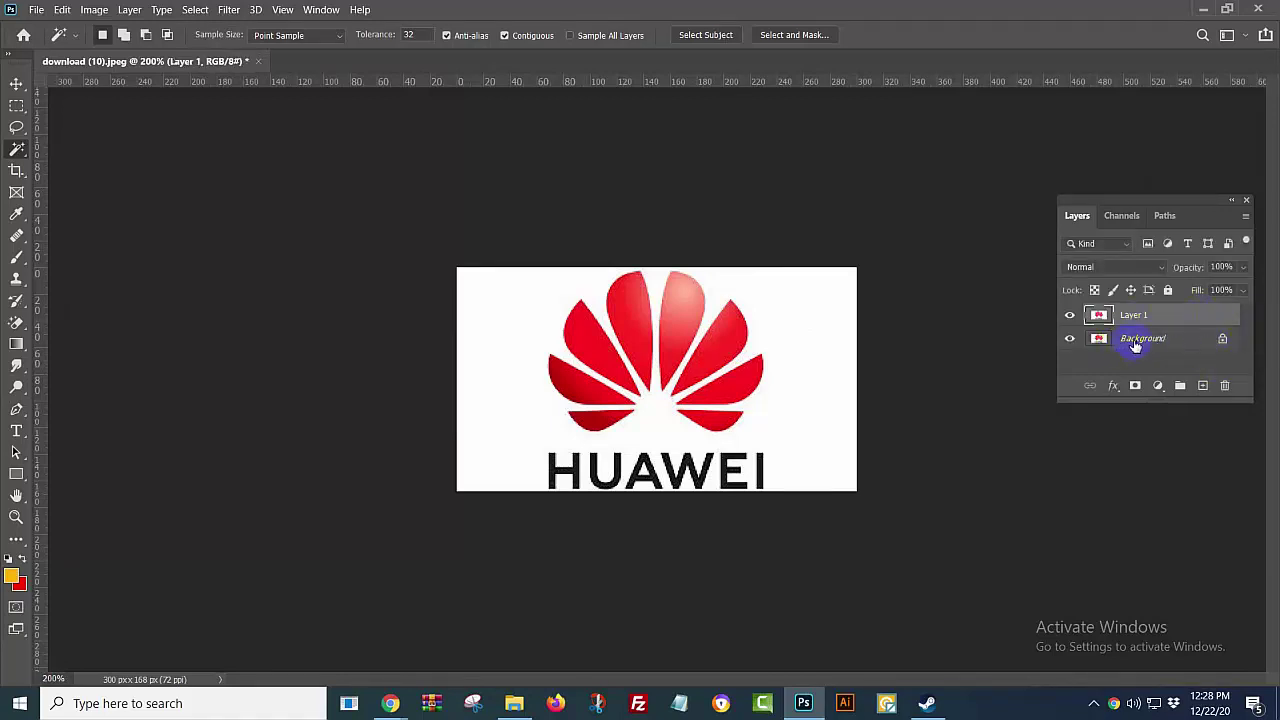
pyautogui.hotkey('ctrl', 'z')
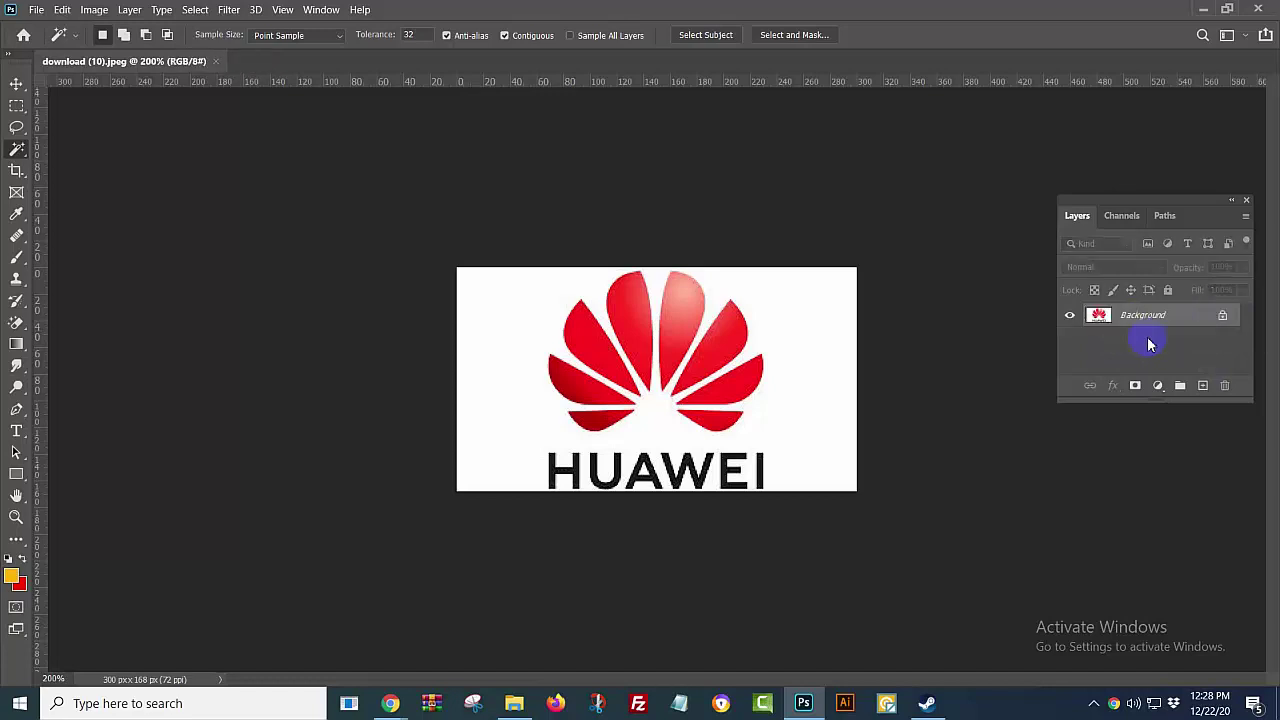
pyautogui.doubleClick(1160, 328)
pyautogui.click(660, 211)
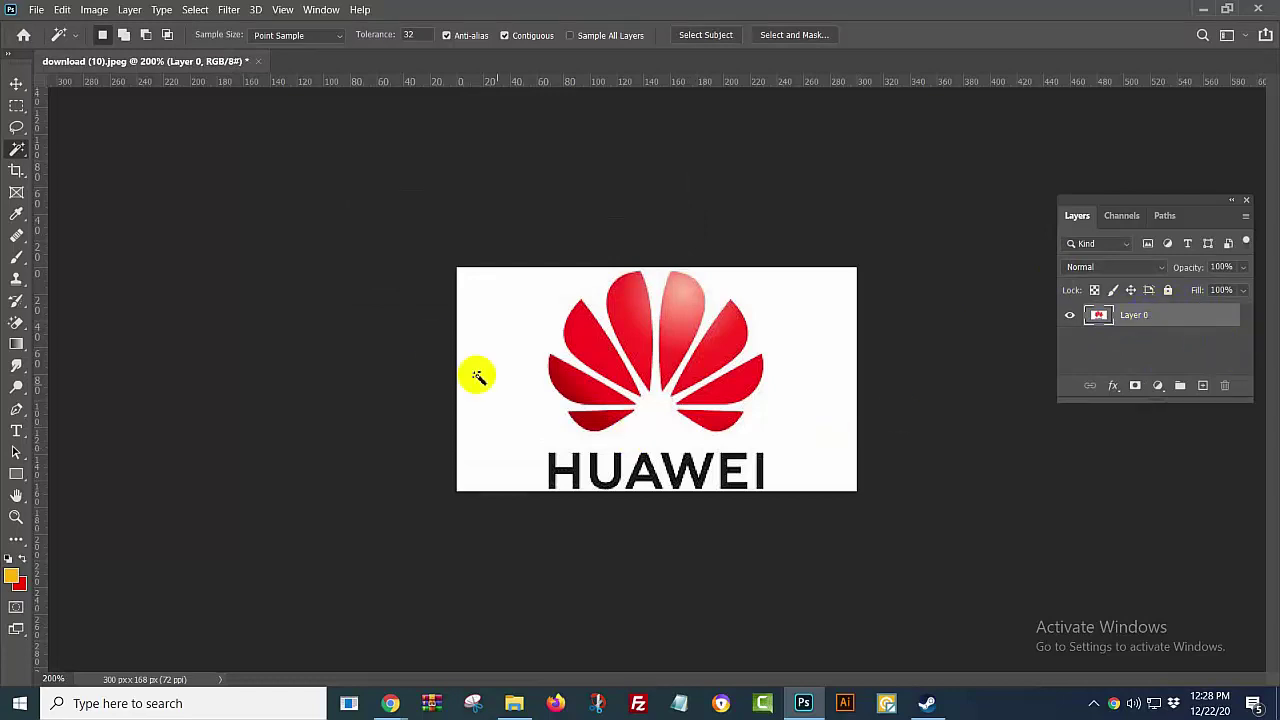
# Step: Magic Wand-select the white background around the logo, delete it, and deselect
pyautogui.rightClick(16, 152)
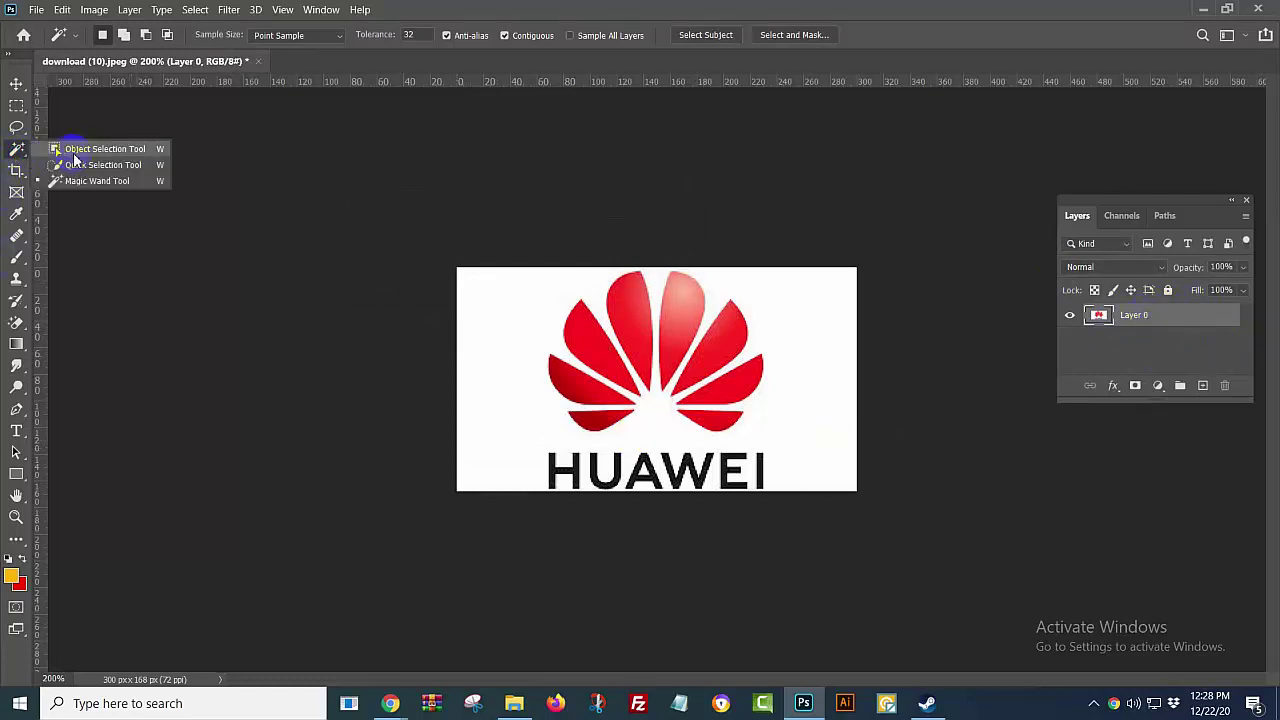
pyautogui.click(100, 150)
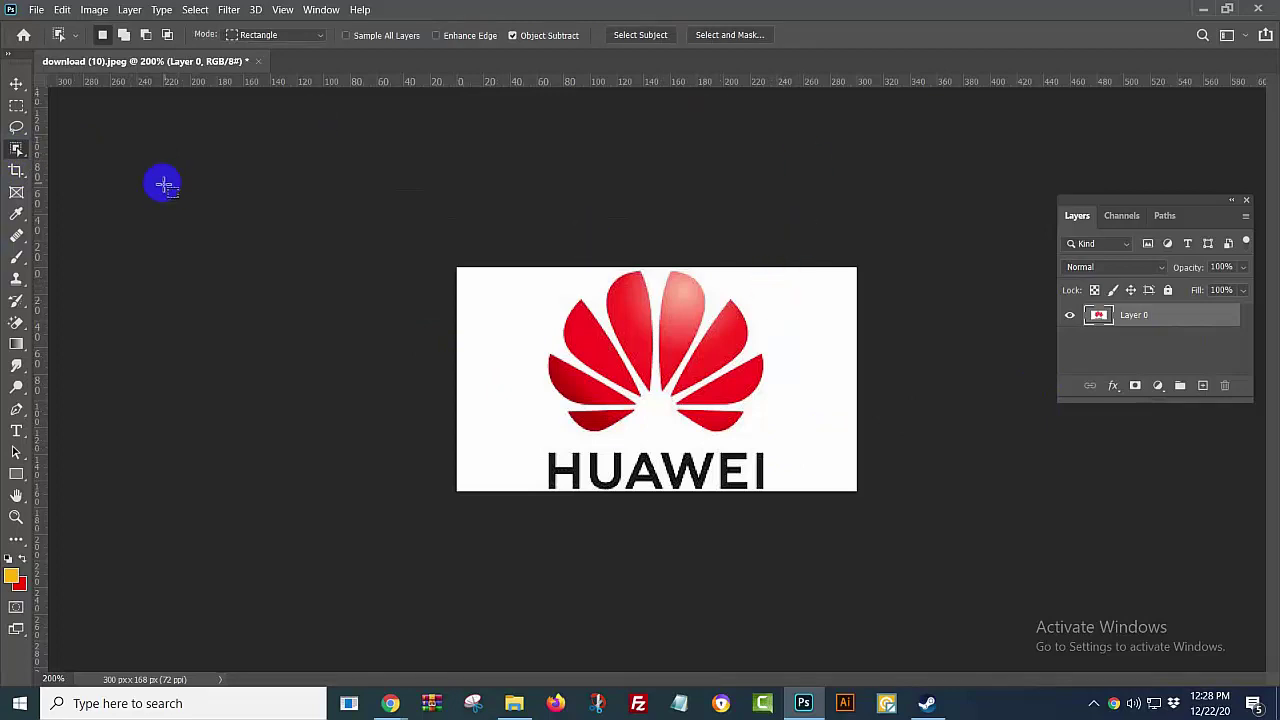
pyautogui.rightClick(16, 149)
pyautogui.click(90, 181)
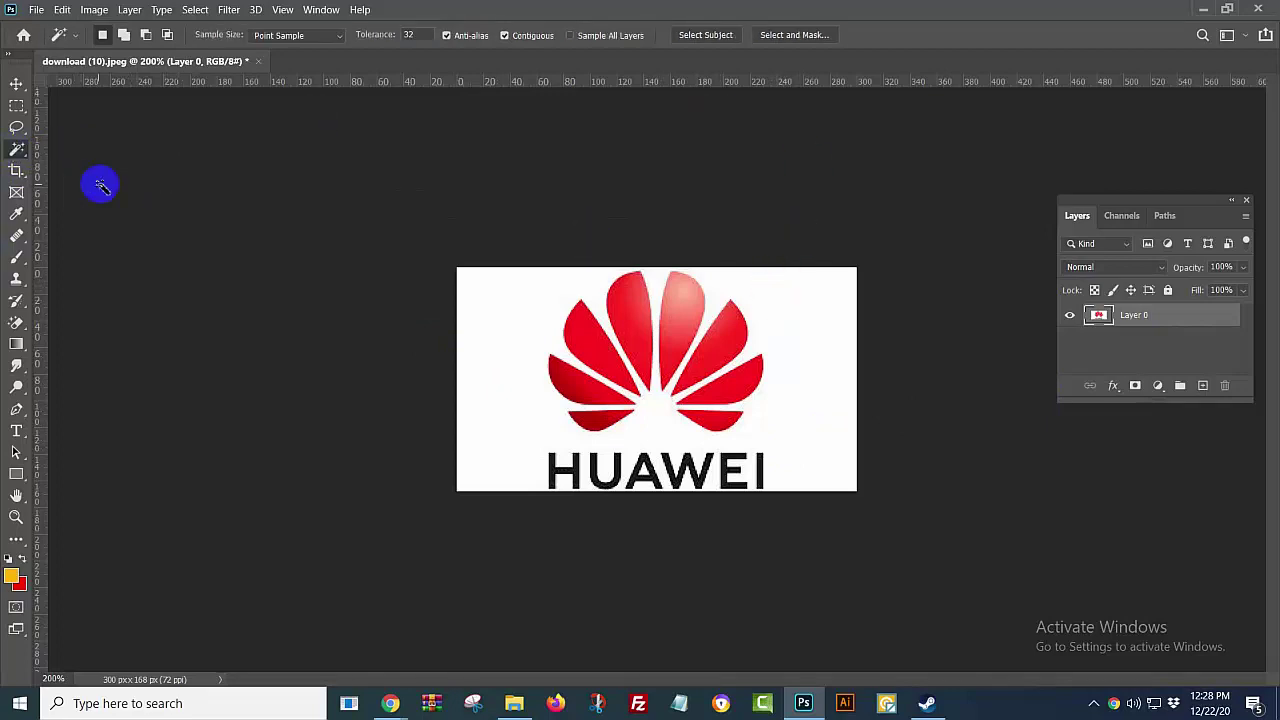
pyautogui.click(792, 309)
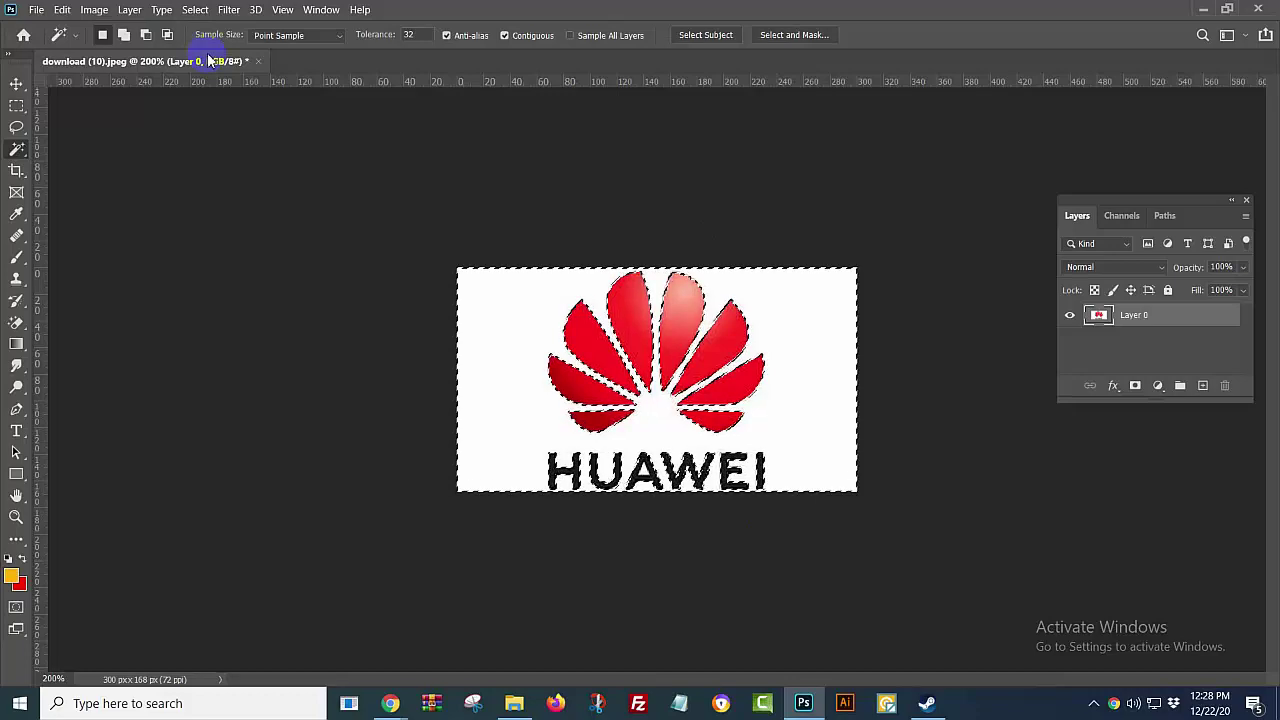
pyautogui.press('Delete')
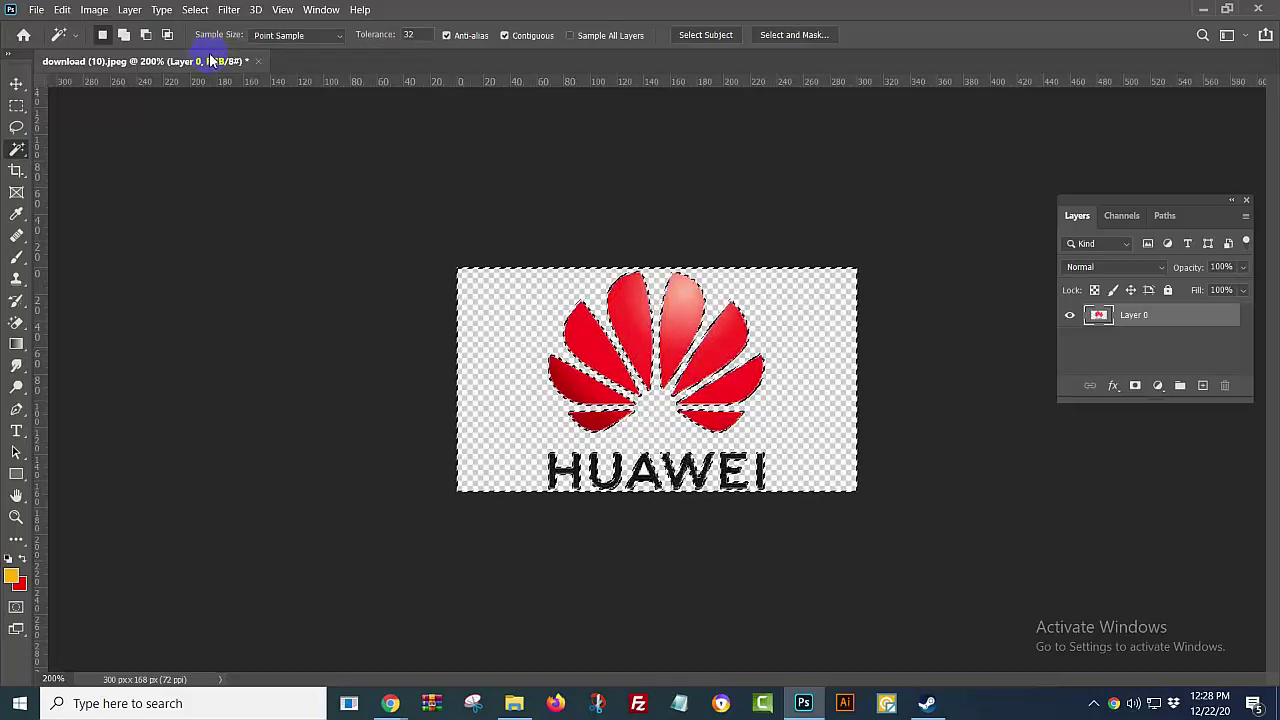
pyautogui.hotkey('ctrl', 'd')
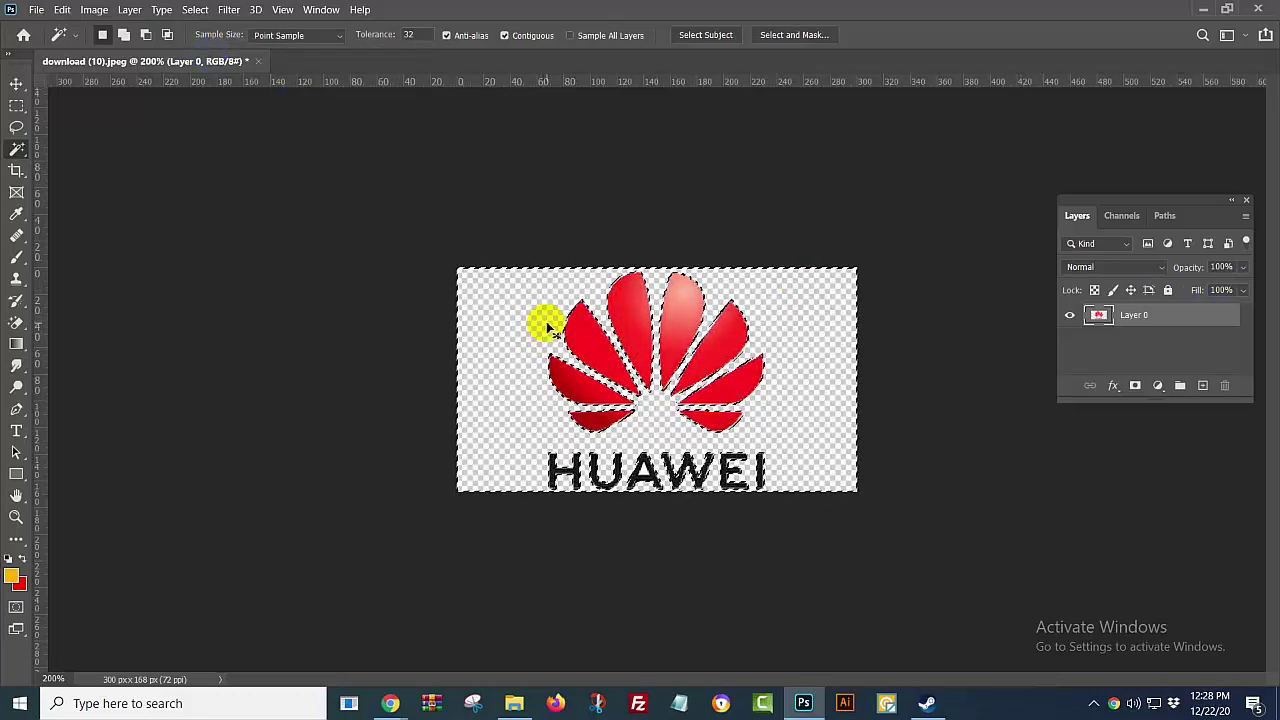
# Step: Select the white inside the letter A, zooming in to check and back out to 200%
pyautogui.click(658, 470)
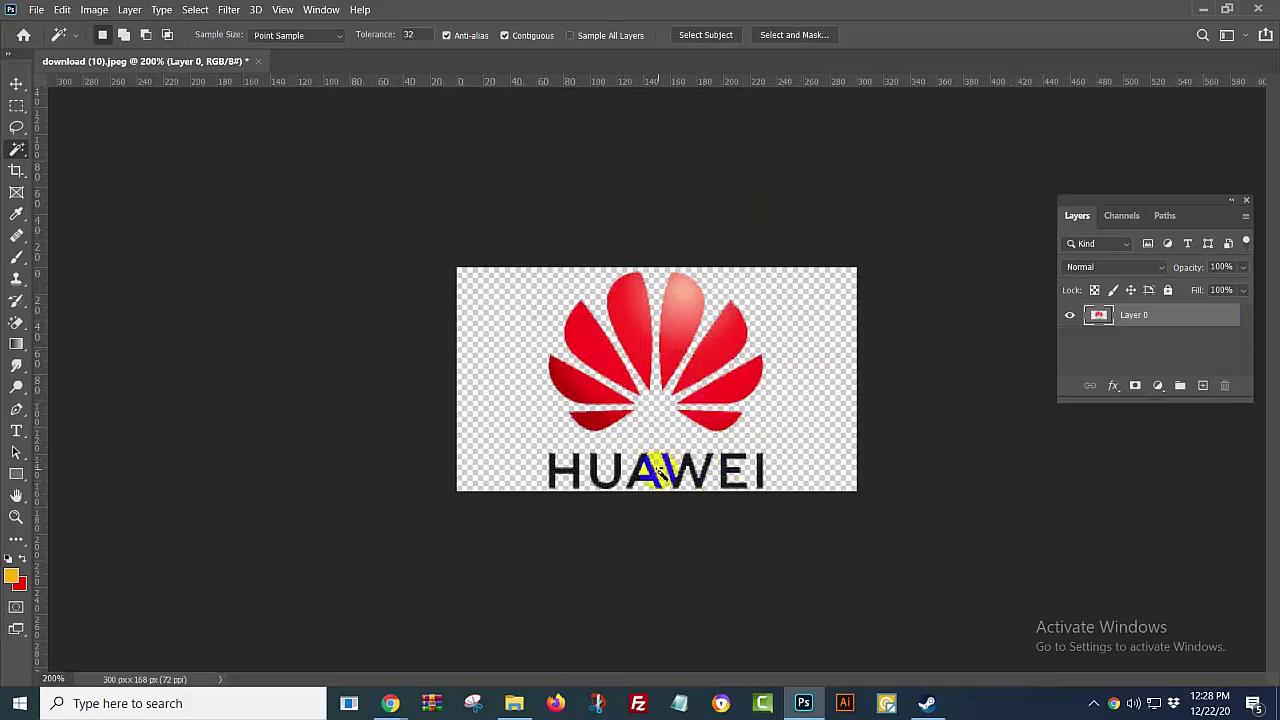
pyautogui.hotkey('ctrl', '+')
pyautogui.hotkey('ctrl', '+')
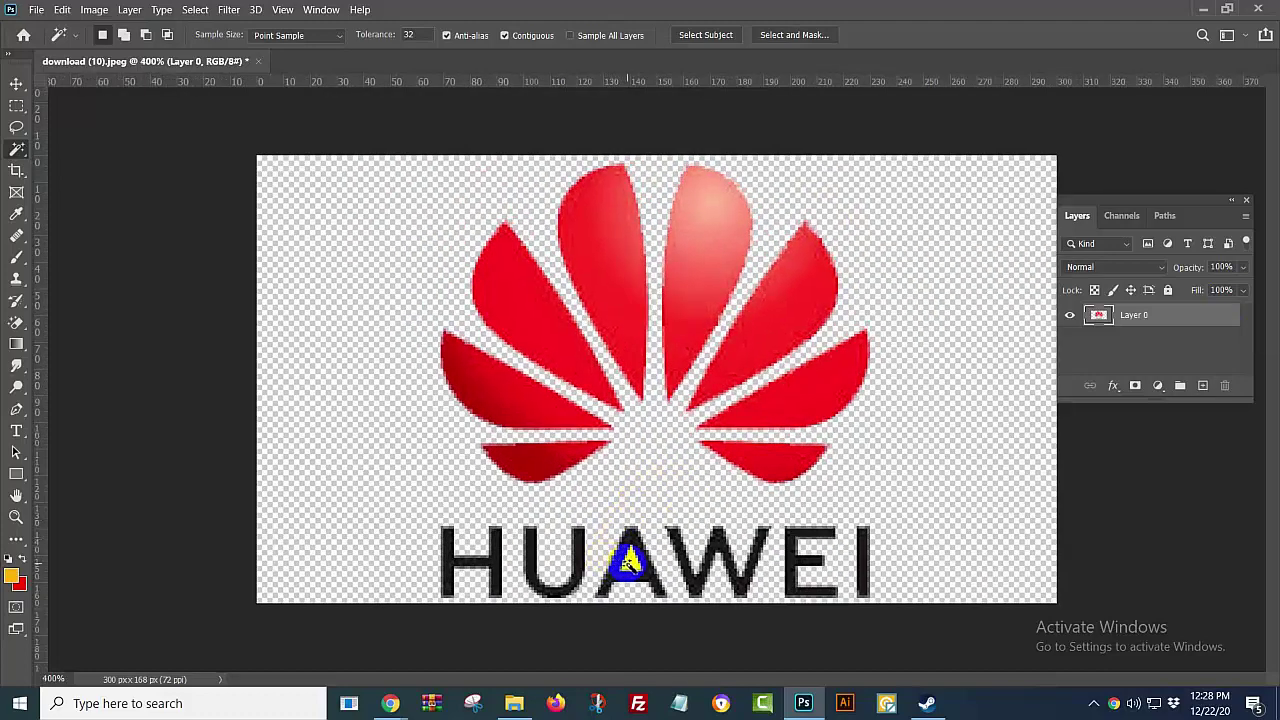
pyautogui.keyDown('shift'); pyautogui.click(630, 560); pyautogui.keyUp('shift')
pyautogui.hotkey('ctrl', '-')
pyautogui.hotkey('ctrl', '-')
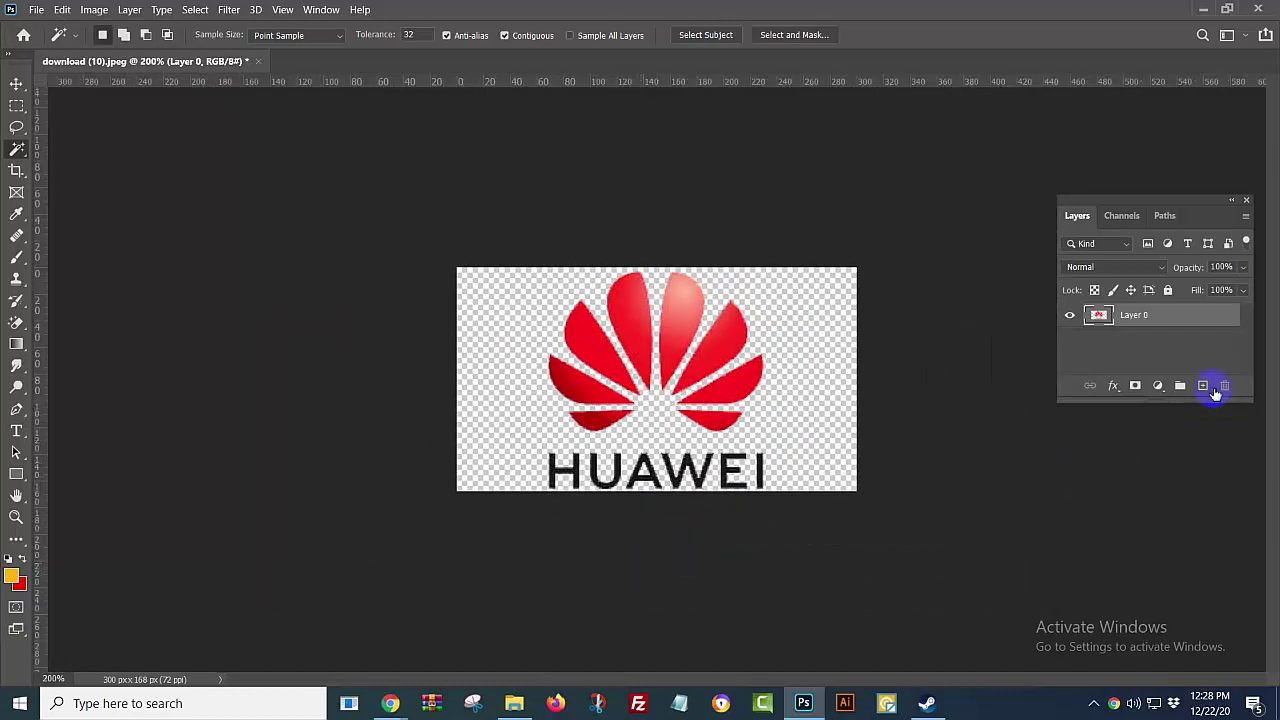
# Step: Add a new Layer 1 below the logo and fill it sky blue (#00aeff)
pyautogui.keyDown('ctrl'); pyautogui.click(1214, 390); pyautogui.keyUp('ctrl')
pyautogui.hotkey('alt', 'BackSpace')
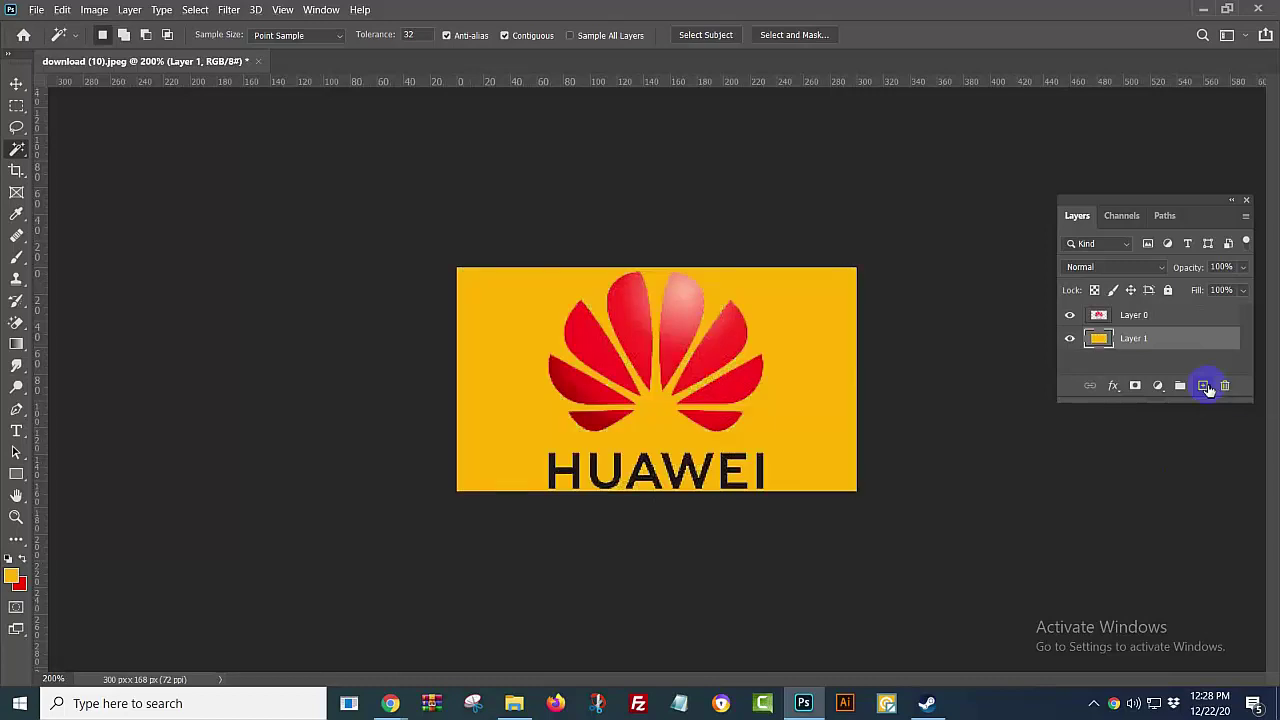
pyautogui.hotkey('ctrl', 'BackSpace')
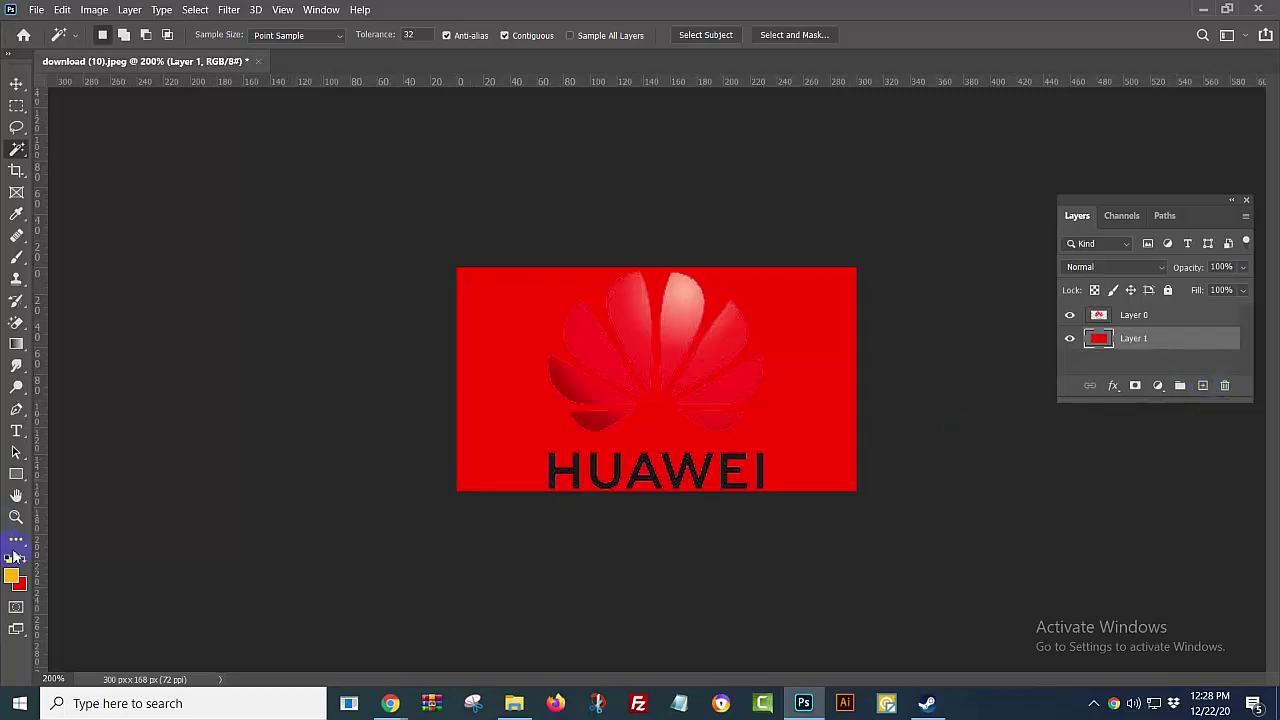
pyautogui.click(22, 586)
pyautogui.click(1066, 339)
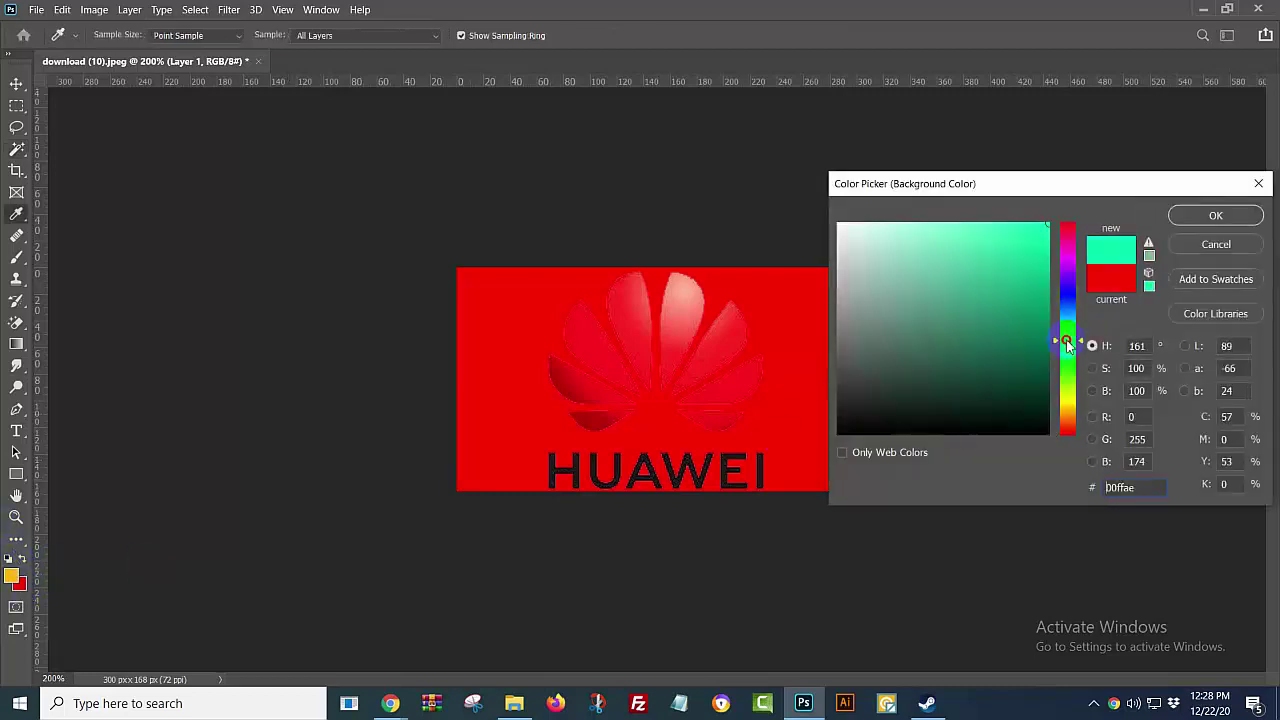
pyautogui.click(1062, 317)
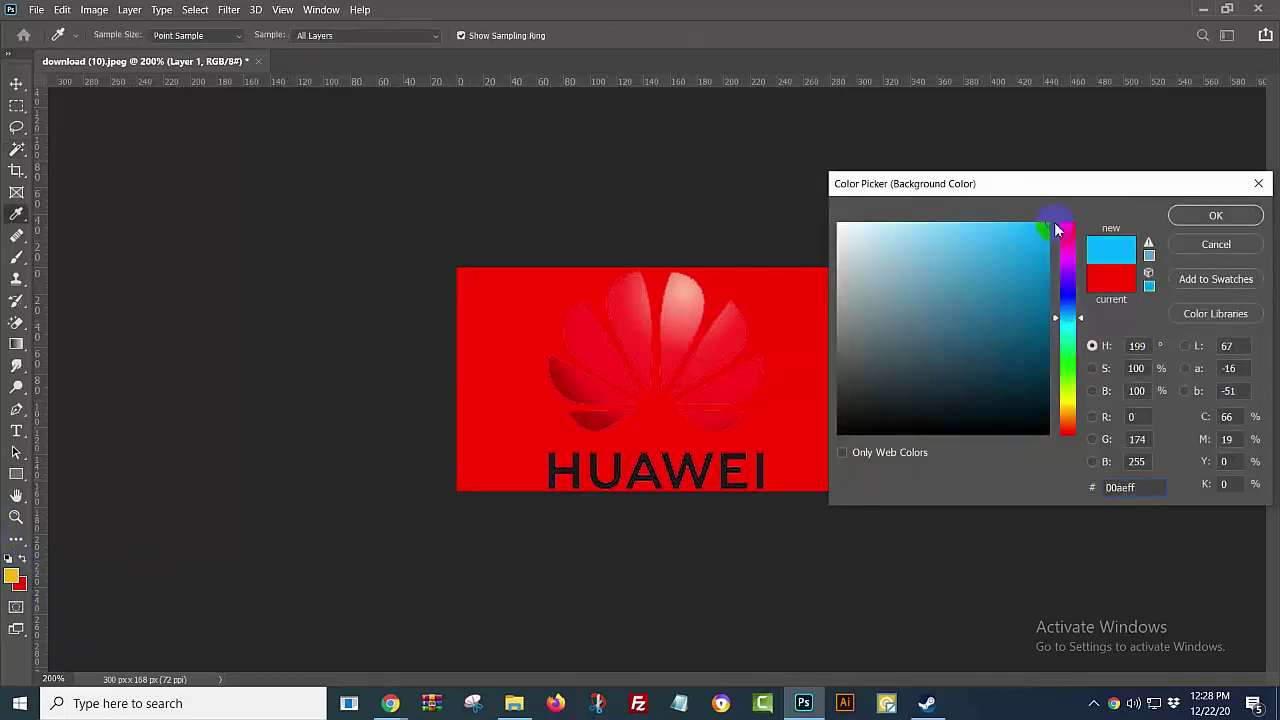
pyautogui.click(1191, 216)
pyautogui.press('w')
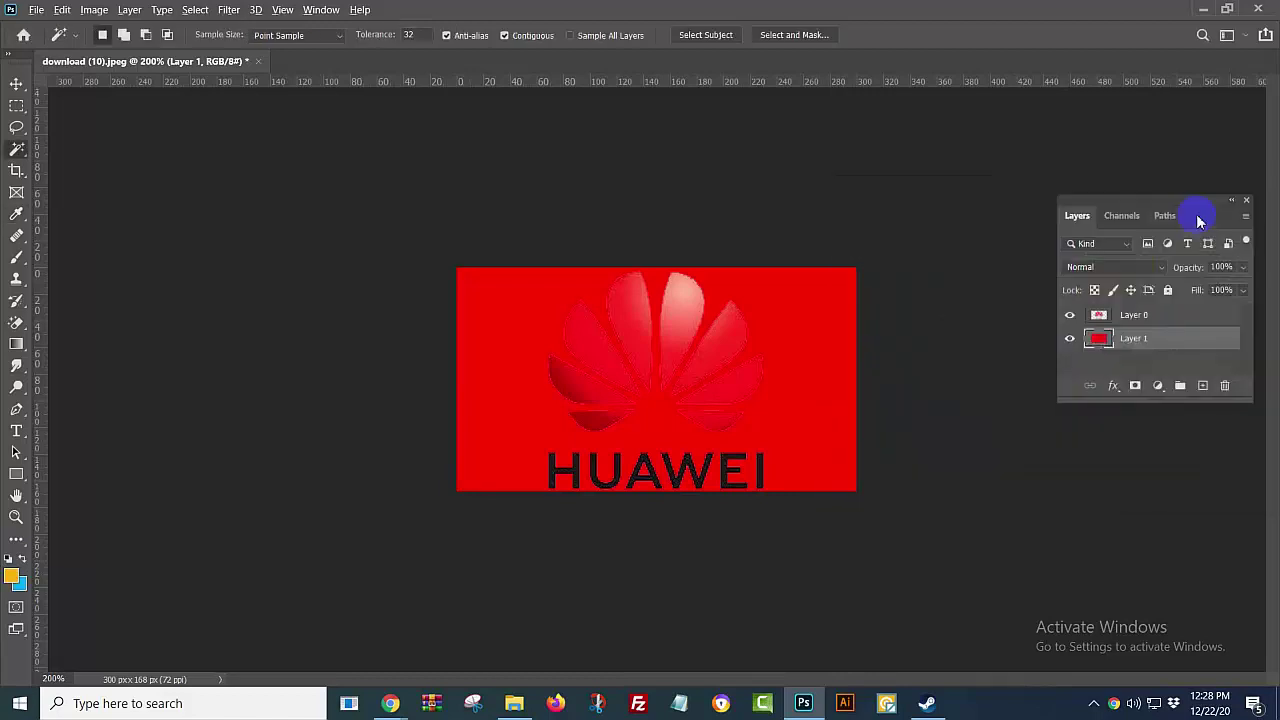
pyautogui.hotkey('alt', 'BackSpace')
pyautogui.hotkey('ctrl', 'BackSpace')
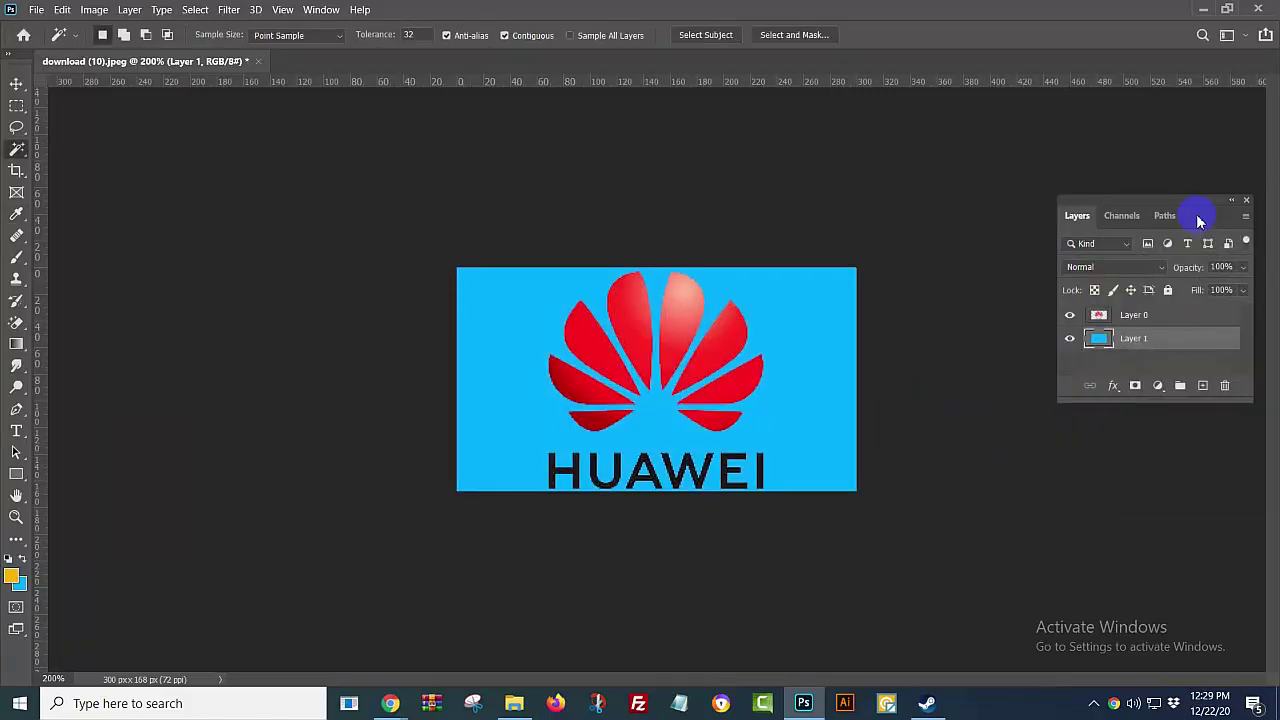
# Step: Toggle the blue layer's visibility to compare the logo with and without its backing
pyautogui.click(667, 418)
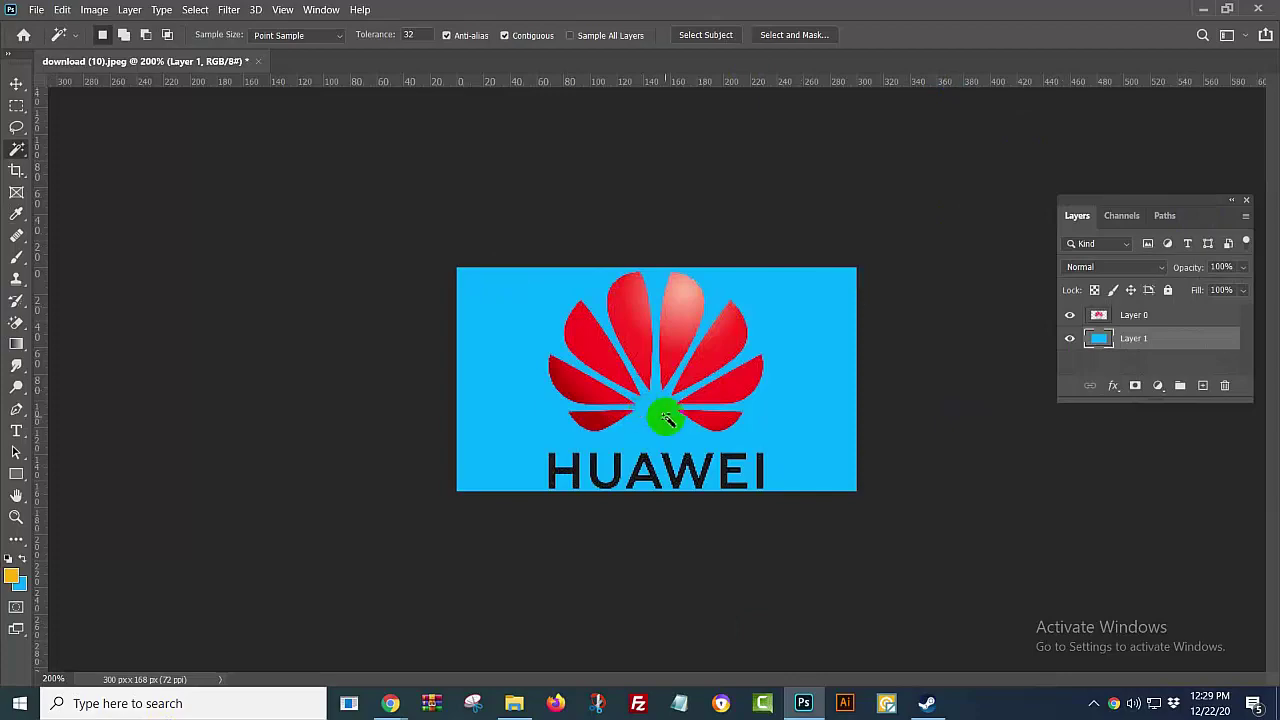
pyautogui.click(1071, 339)
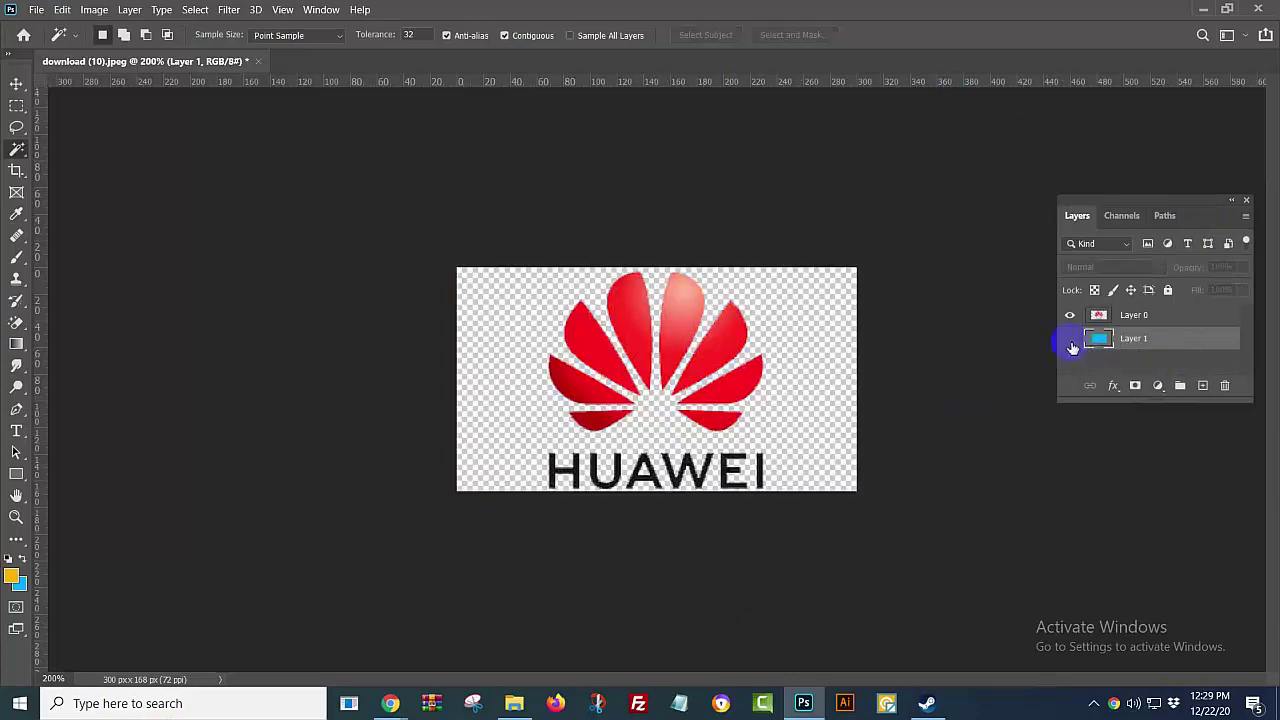
pyautogui.click(1071, 343)
pyautogui.click(1071, 343)
pyautogui.click(1071, 343)
pyautogui.click(1071, 343)
pyautogui.click(1071, 343)
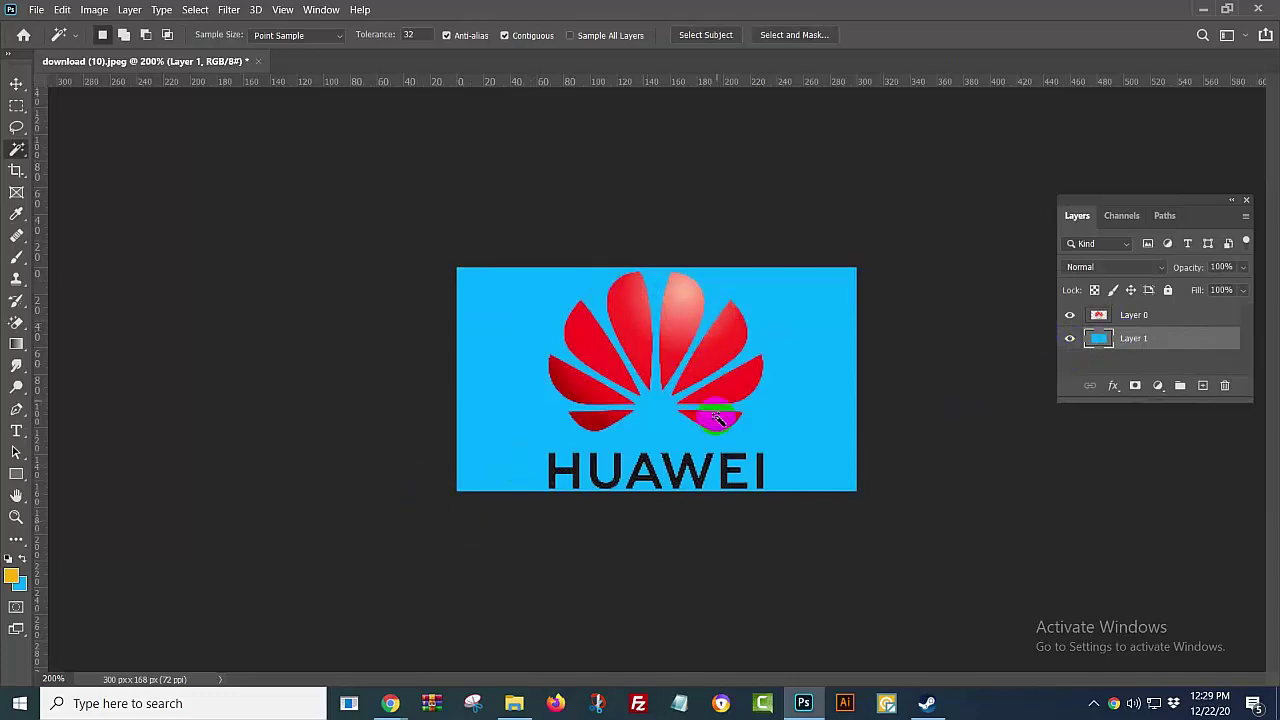
pyautogui.click(38, 10)
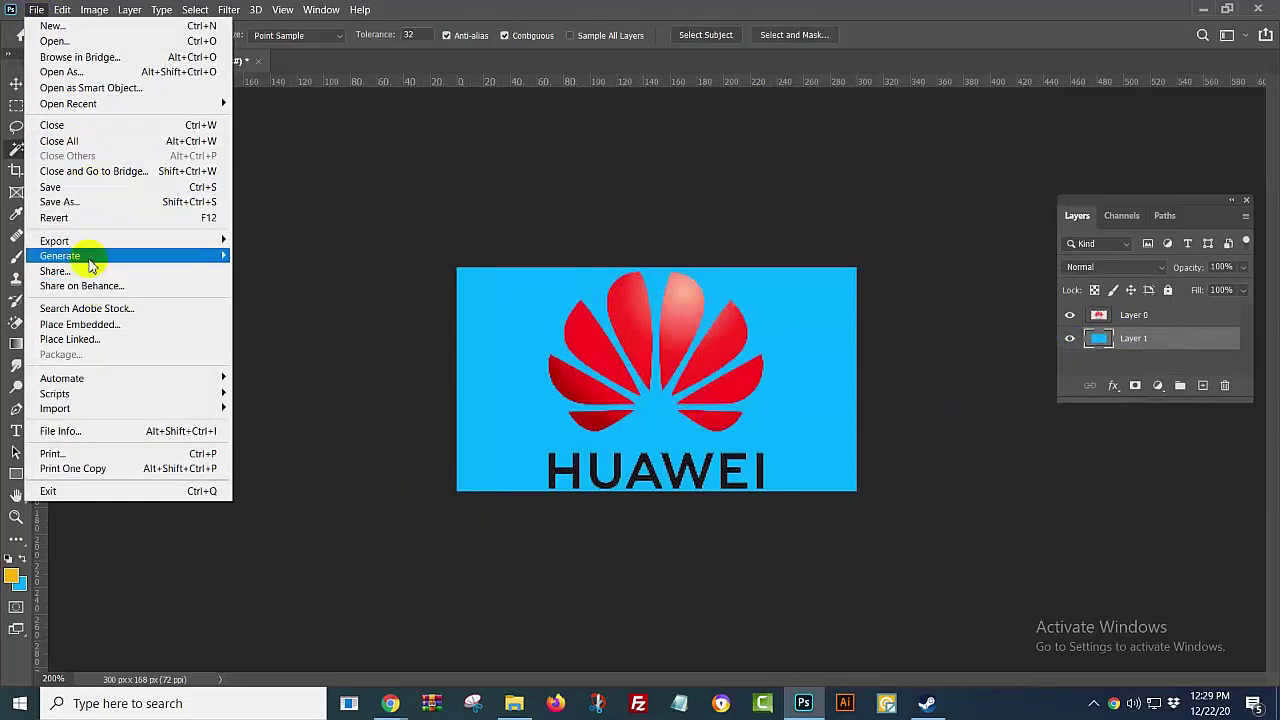
# Step: Save the logo as download (10).jpg in JPEG format with the blue background visible
pyautogui.click(88, 202)
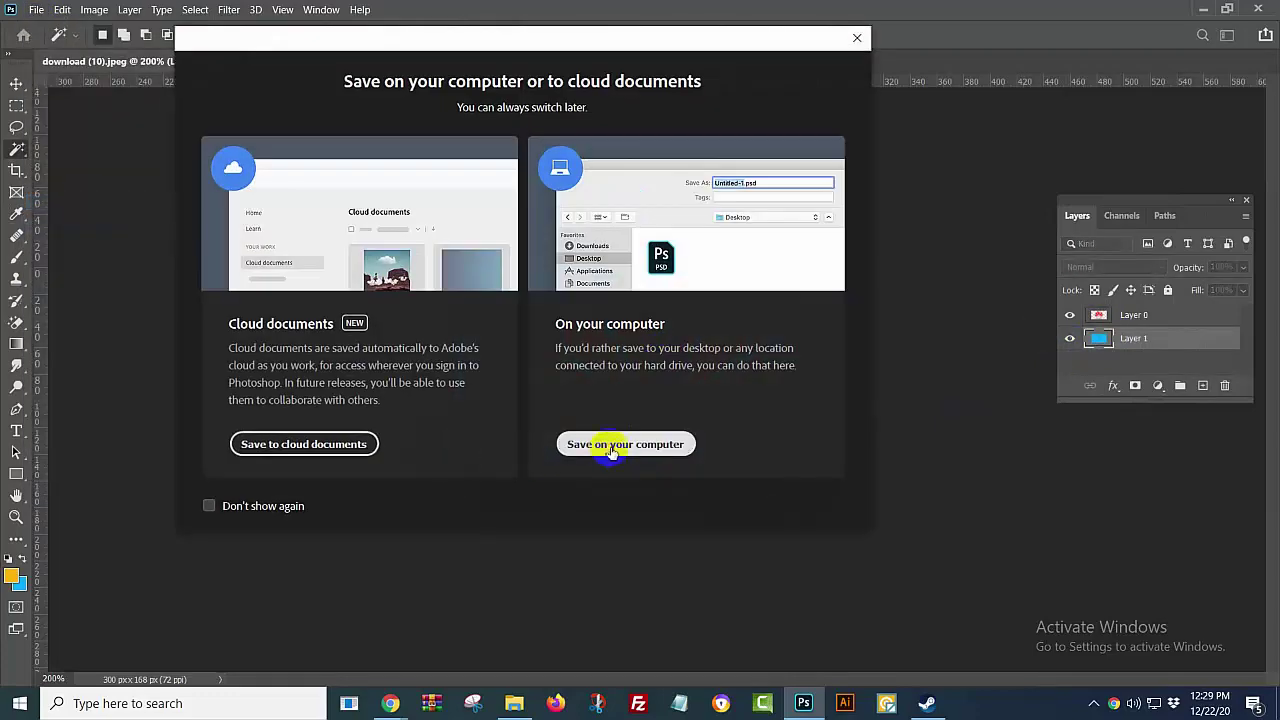
pyautogui.click(600, 443)
pyautogui.click(467, 520)
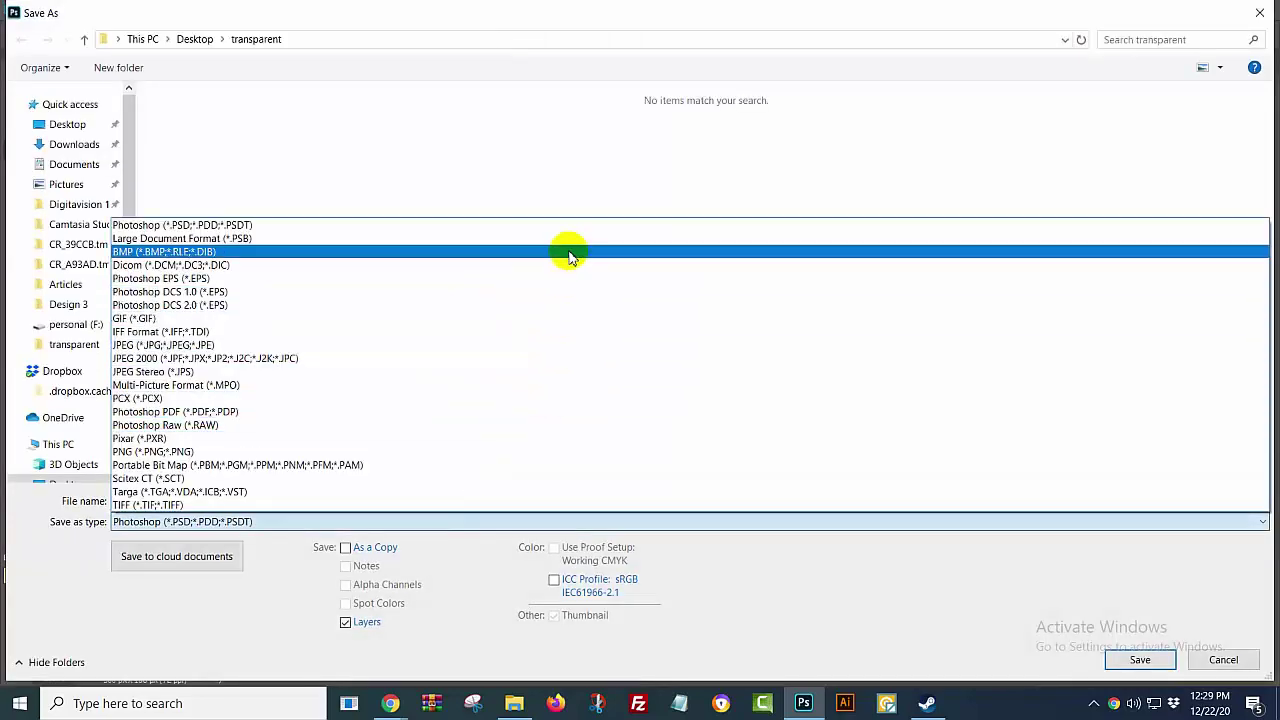
pyautogui.click(185, 345)
pyautogui.click(1138, 659)
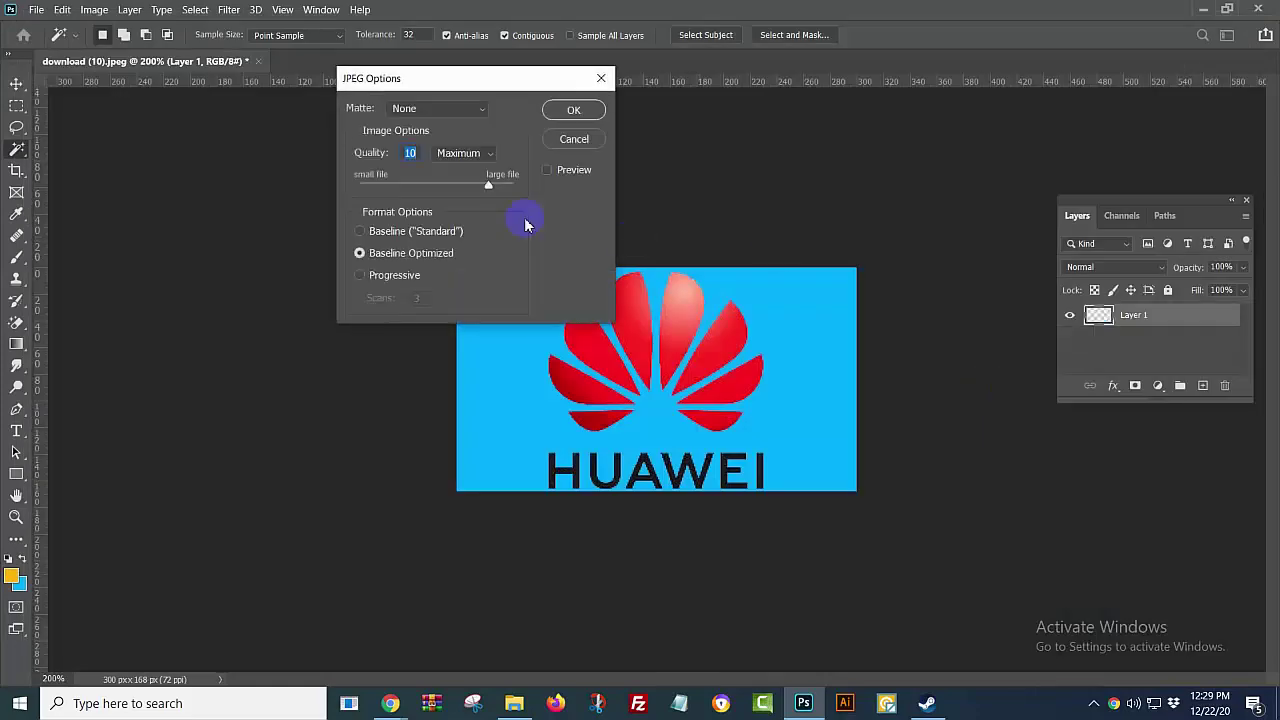
pyautogui.click(573, 110)
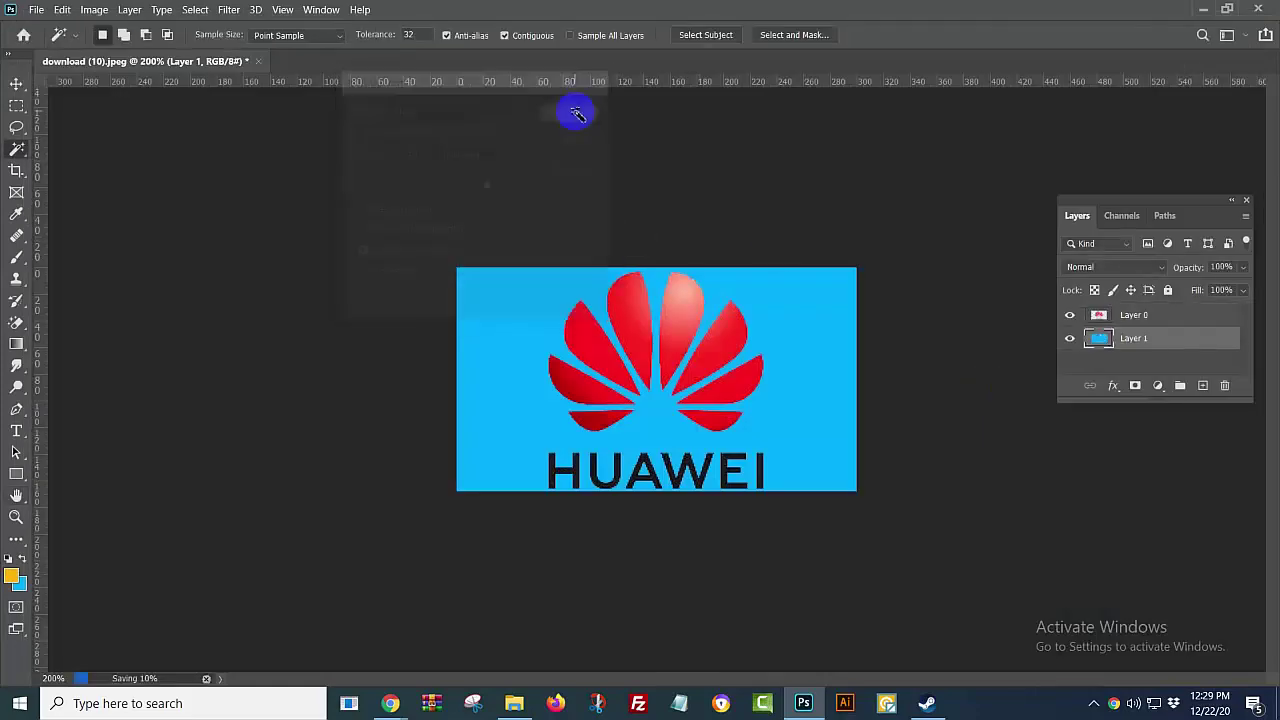
# Step: Hide the blue layer, save as transparent download (10).png, and close without saving
pyautogui.click(1070, 340)
pyautogui.hotkey('ctrl', 'shift', 's')
pyautogui.click(622, 444)
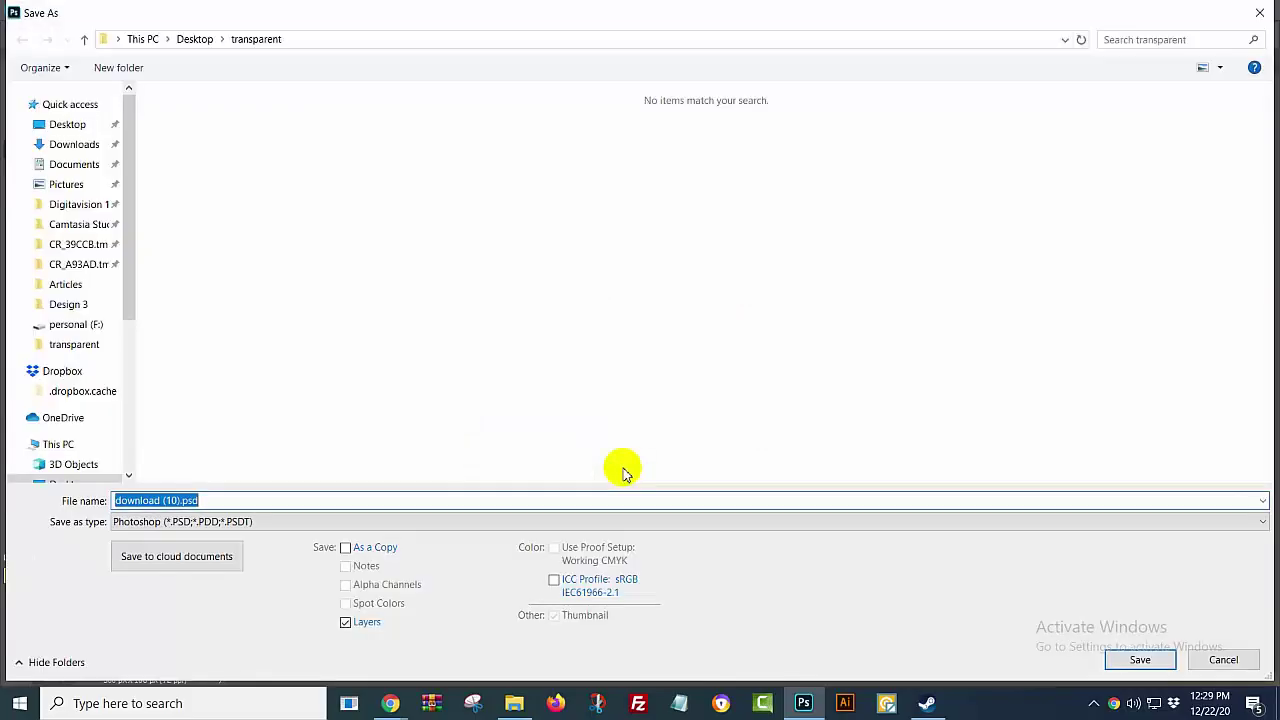
pyautogui.click(583, 521)
pyautogui.click(634, 451)
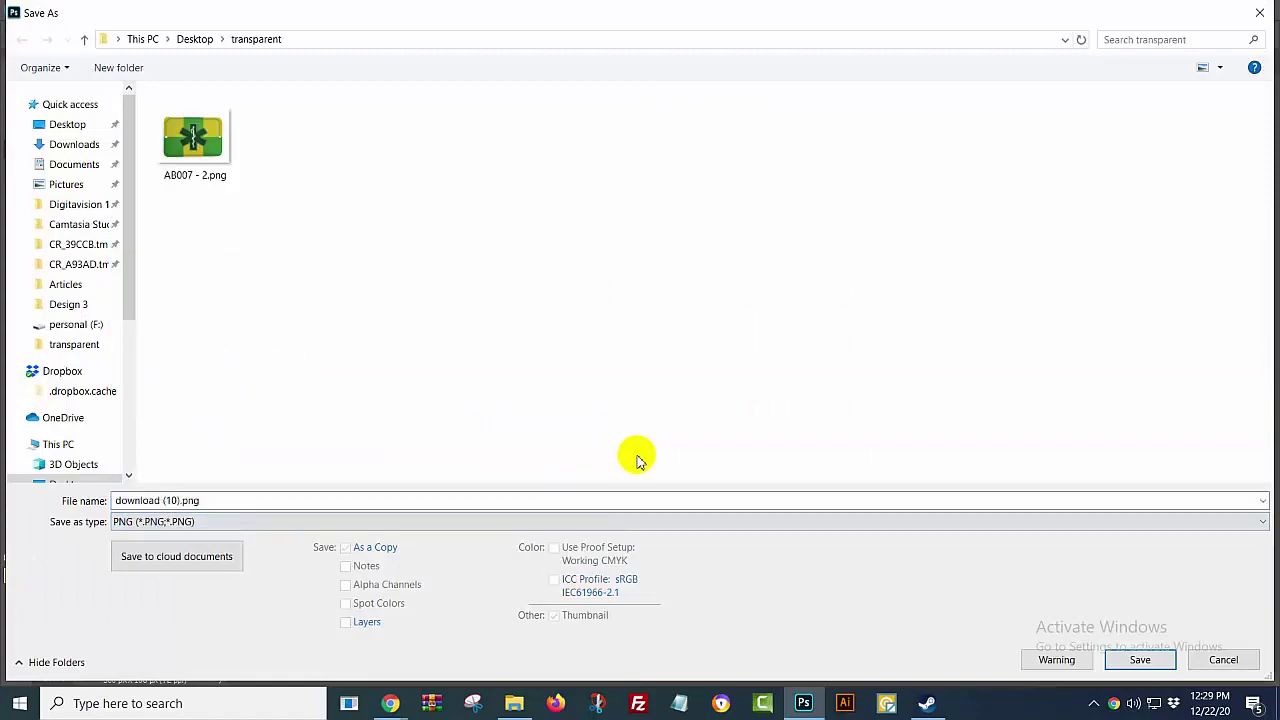
pyautogui.click(1140, 660)
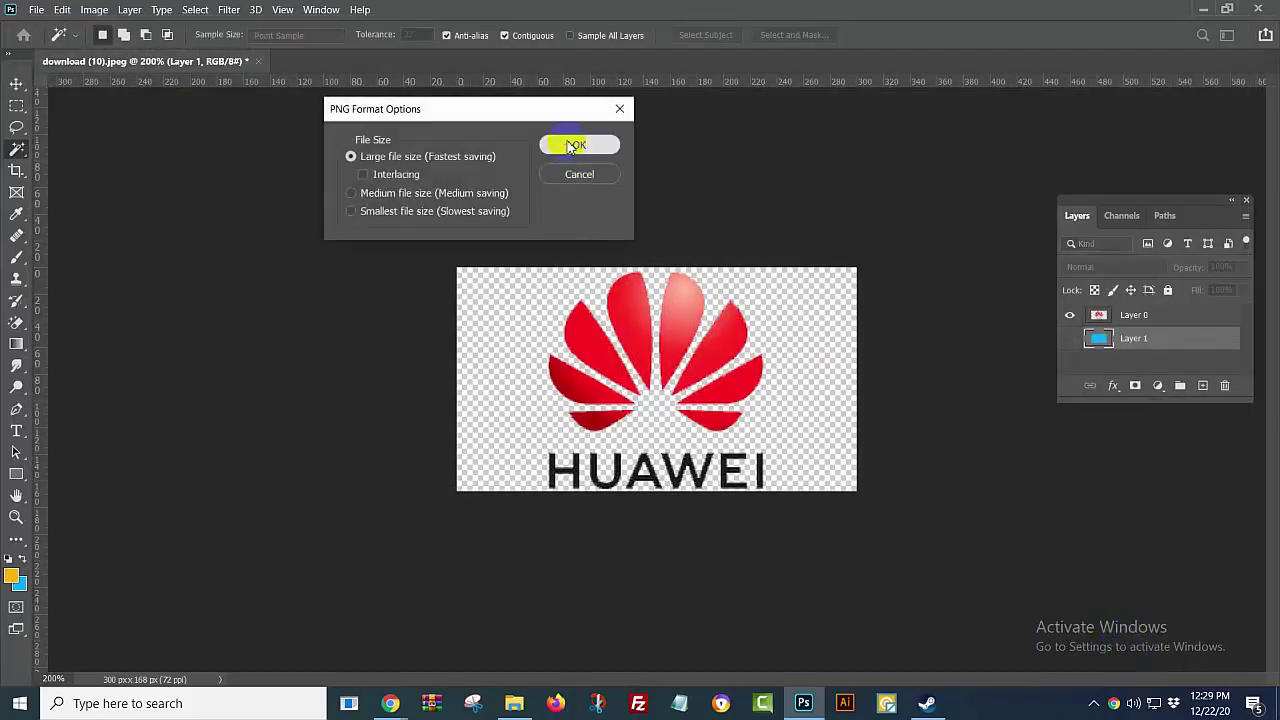
pyautogui.click(574, 146)
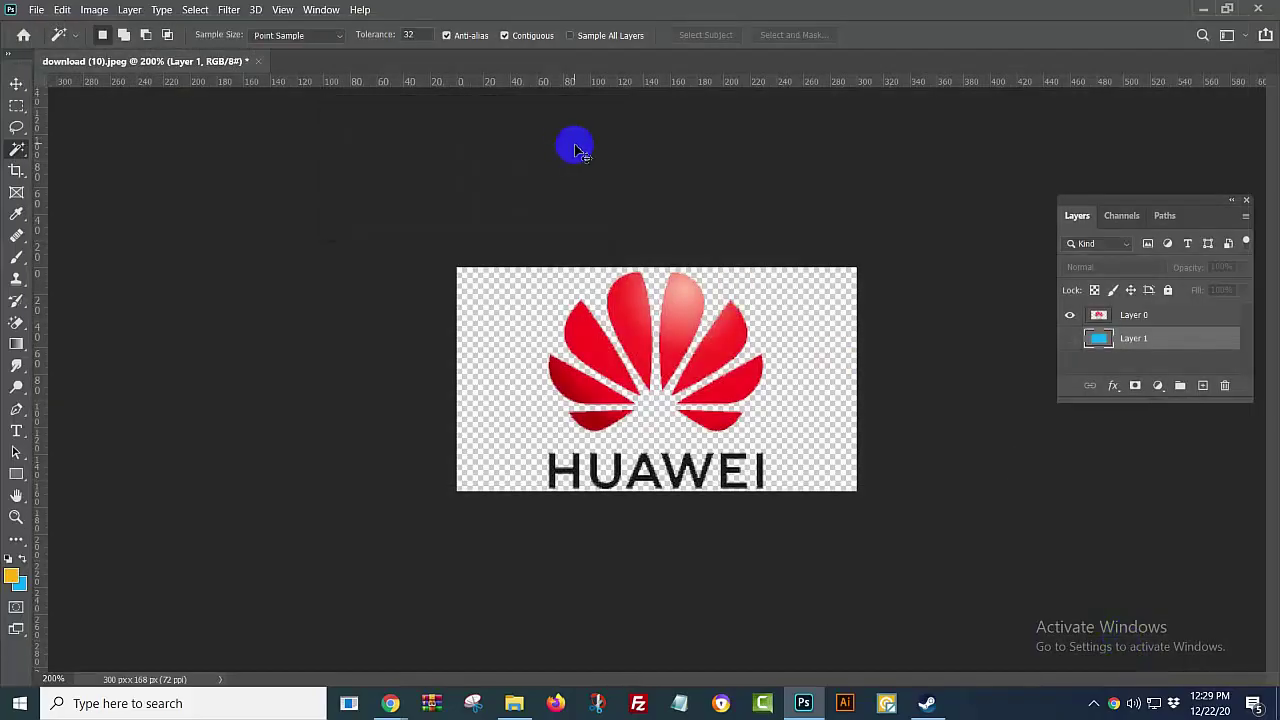
pyautogui.click(256, 62)
pyautogui.click(666, 274)
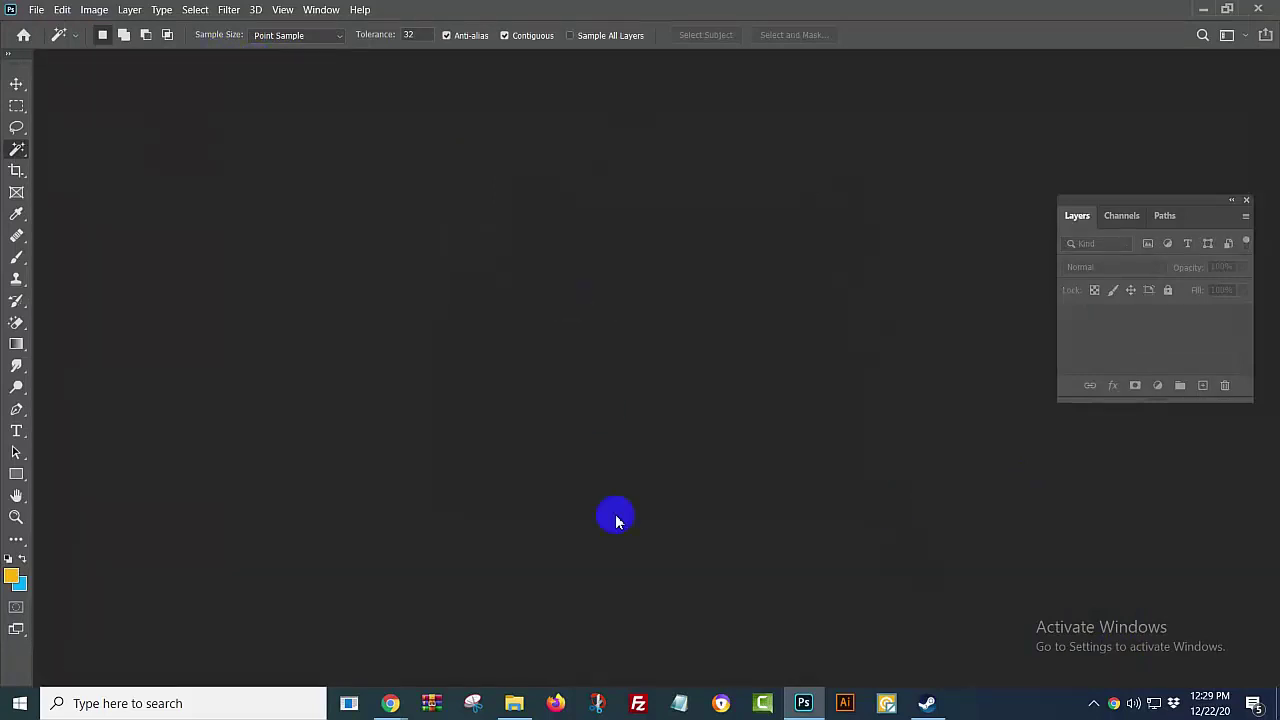
# Step: Open download (10).jpg and .png in Photoshop, then add a layer to the JPG and try moving it below Background
pyautogui.click(514, 703)
pyautogui.click(838, 303)
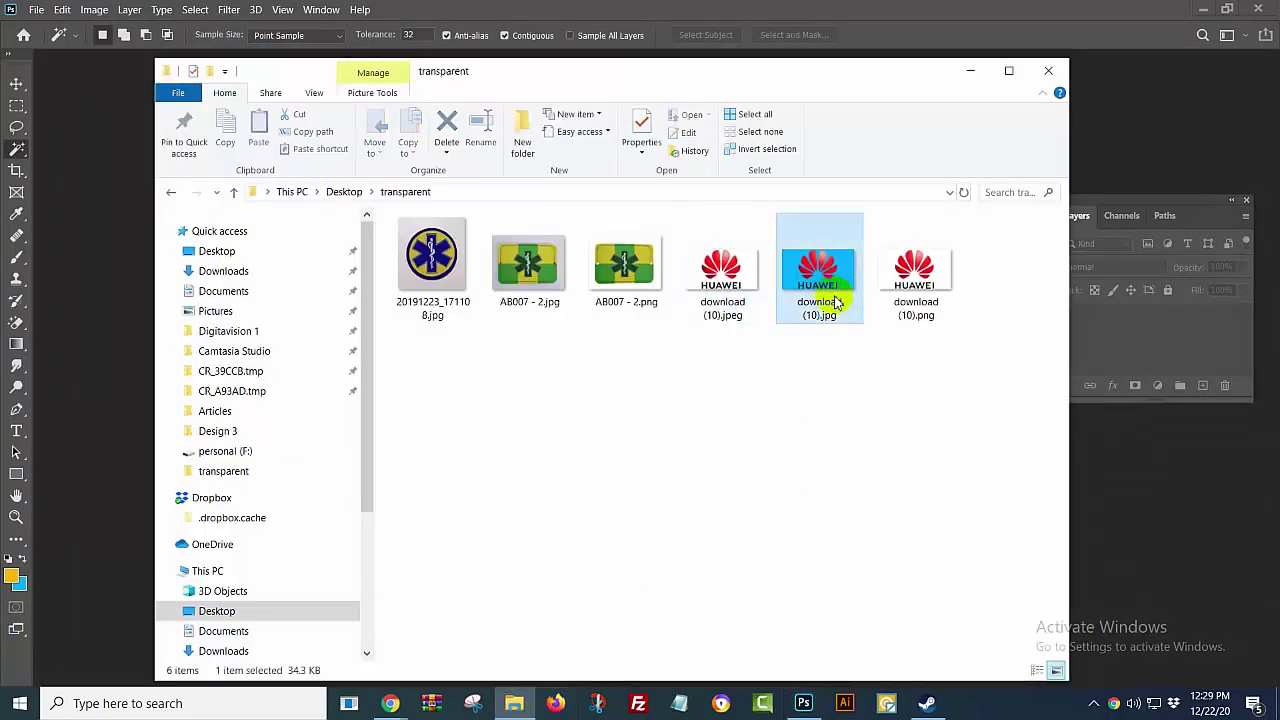
pyautogui.keyDown('ctrl'); pyautogui.click(915, 270); pyautogui.keyUp('ctrl')
pyautogui.moveTo(915, 270)
pyautogui.mouseDown()
pyautogui.moveTo(828, 714)
pyautogui.moveTo(618, 418)
pyautogui.mouseUp()
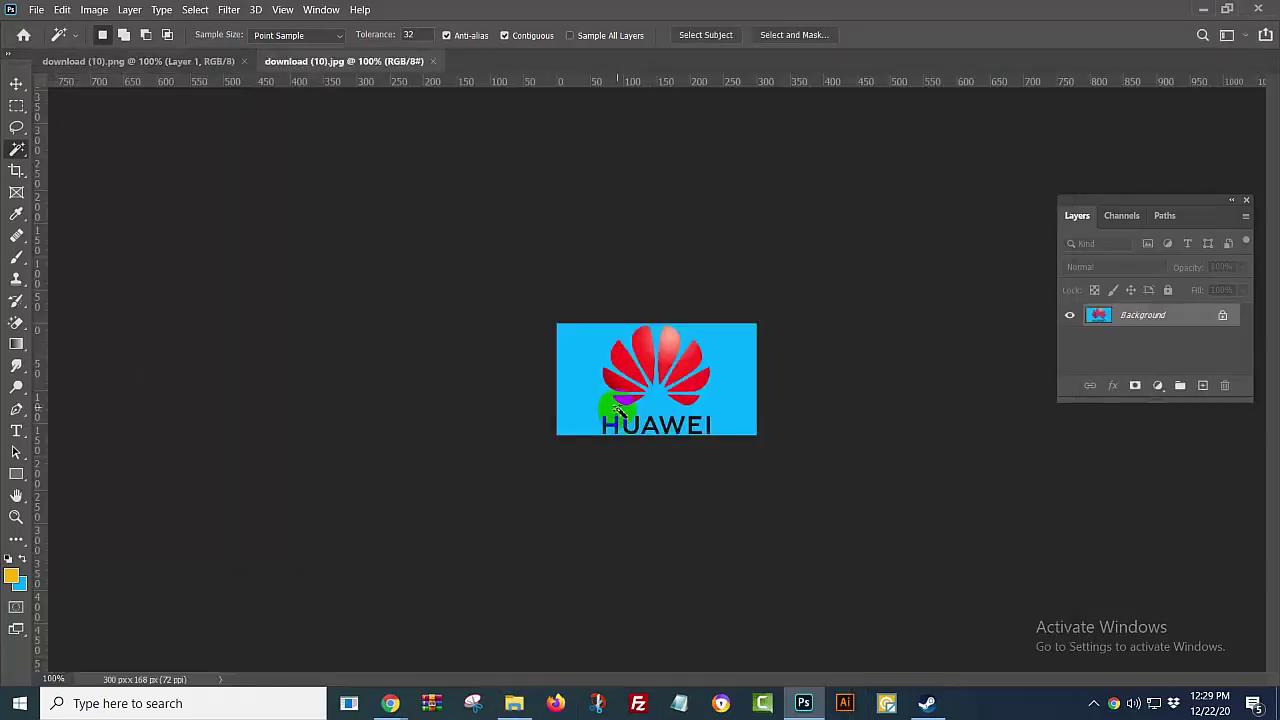
pyautogui.click(188, 61)
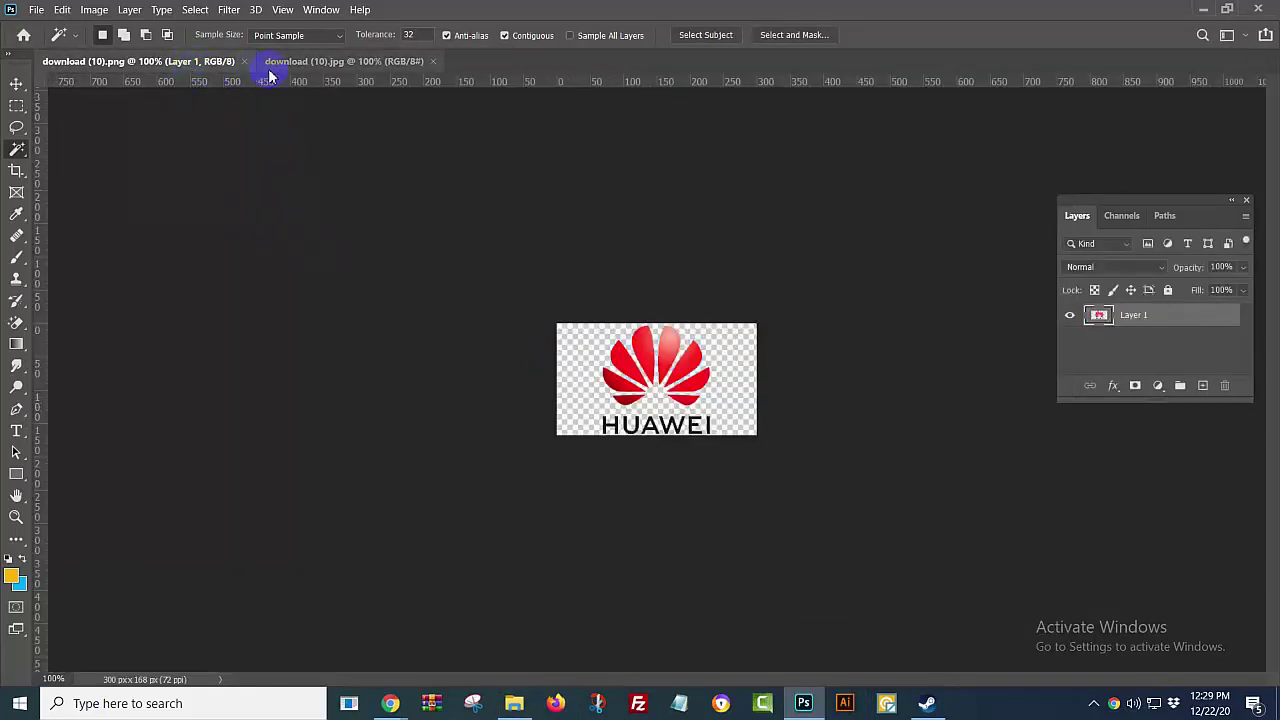
pyautogui.click(287, 63)
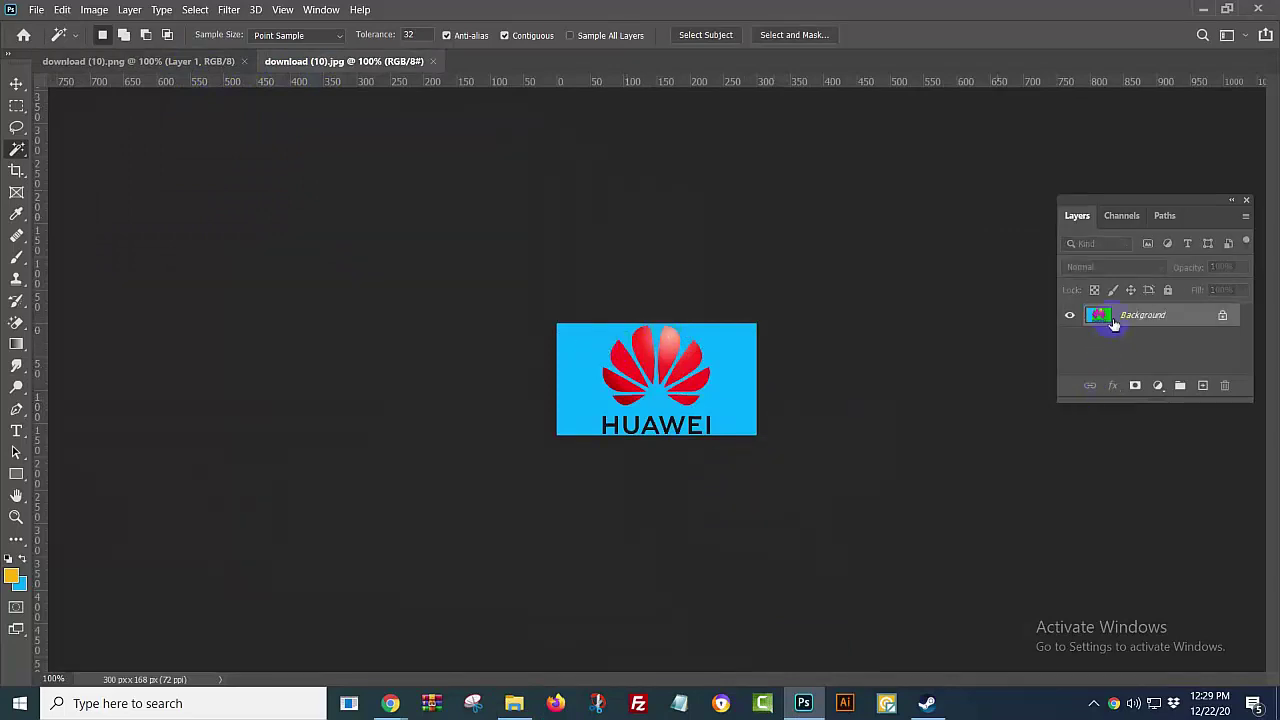
pyautogui.click(1204, 386)
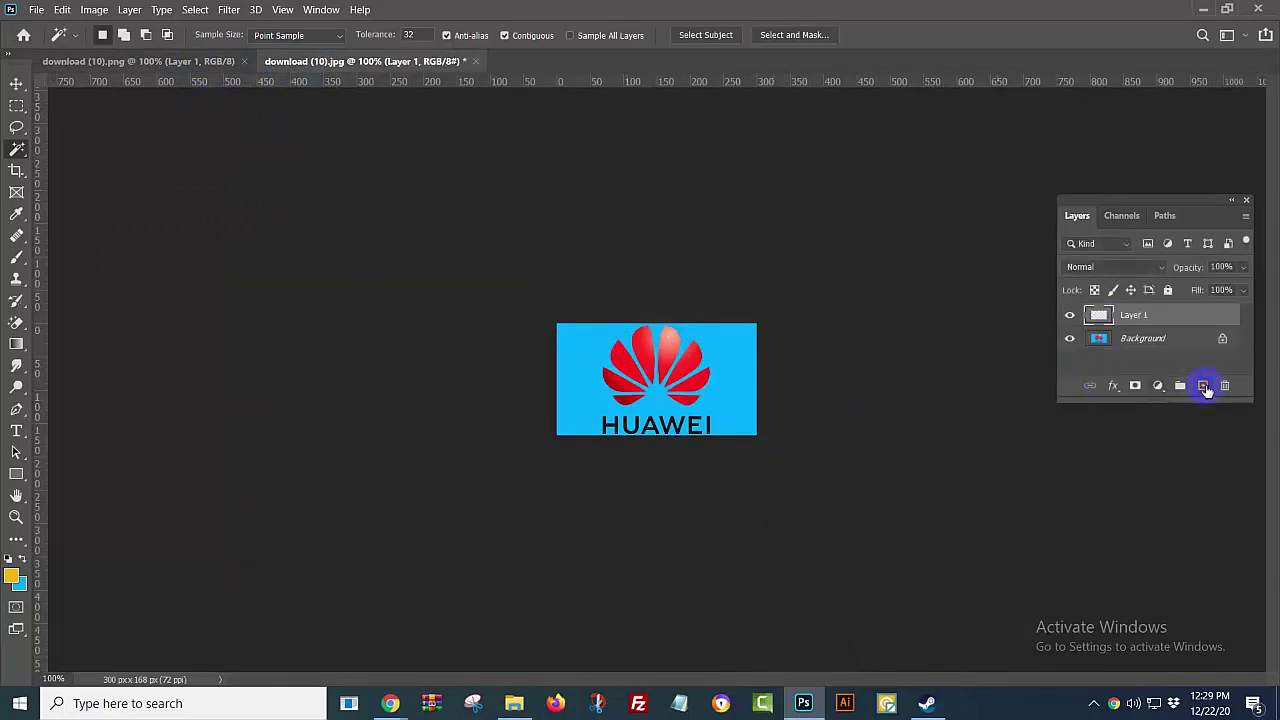
pyautogui.moveTo(1150, 316); pyautogui.dragTo(1157, 338)
# Step: Duplicate the JPG's Background above Layer 1, and add a yellow-filled Layer 2 under the PNG logo
pyautogui.click(1157, 338)
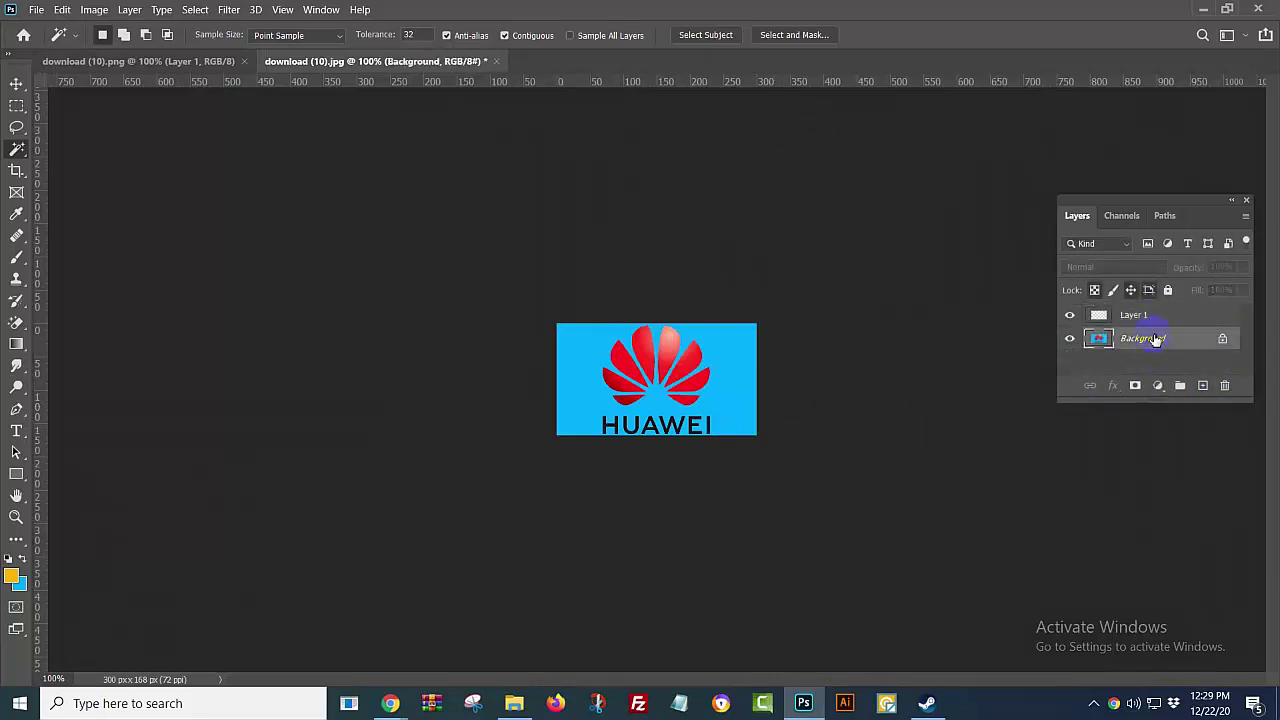
pyautogui.hotkey('ctrl', 'j')
pyautogui.moveTo(1153, 320); pyautogui.dragTo(1151, 357)
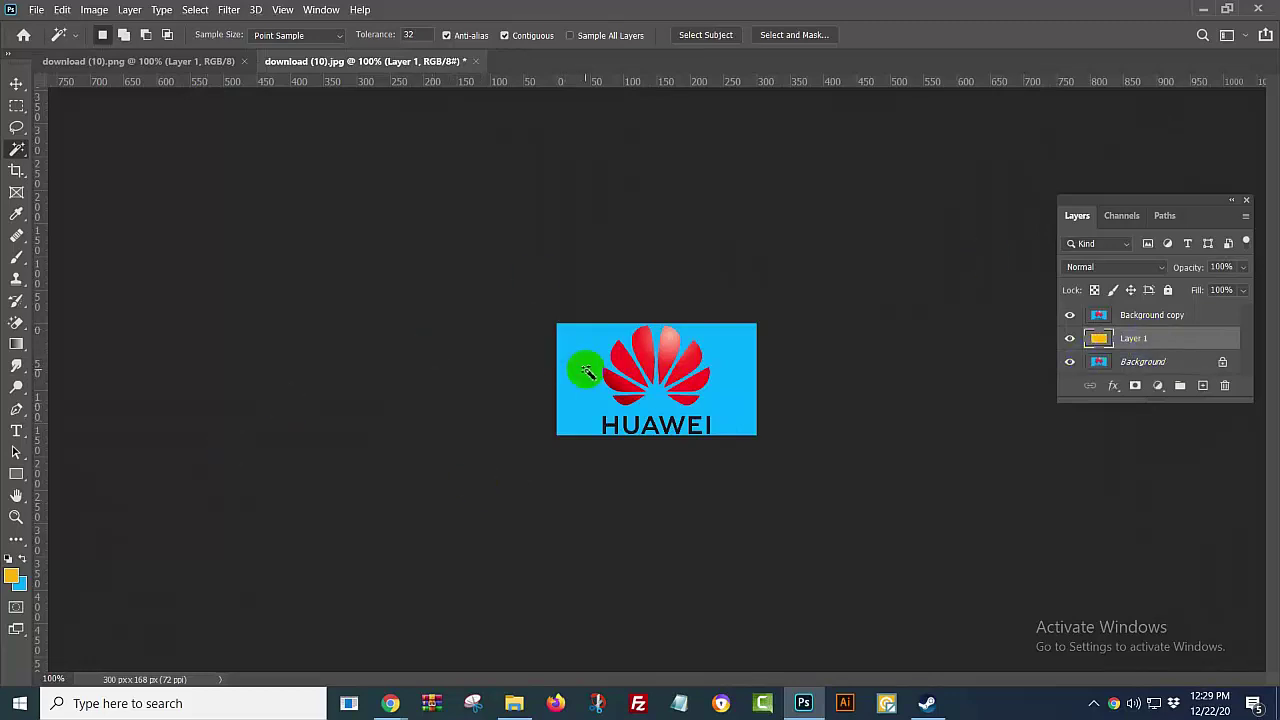
pyautogui.click(200, 63)
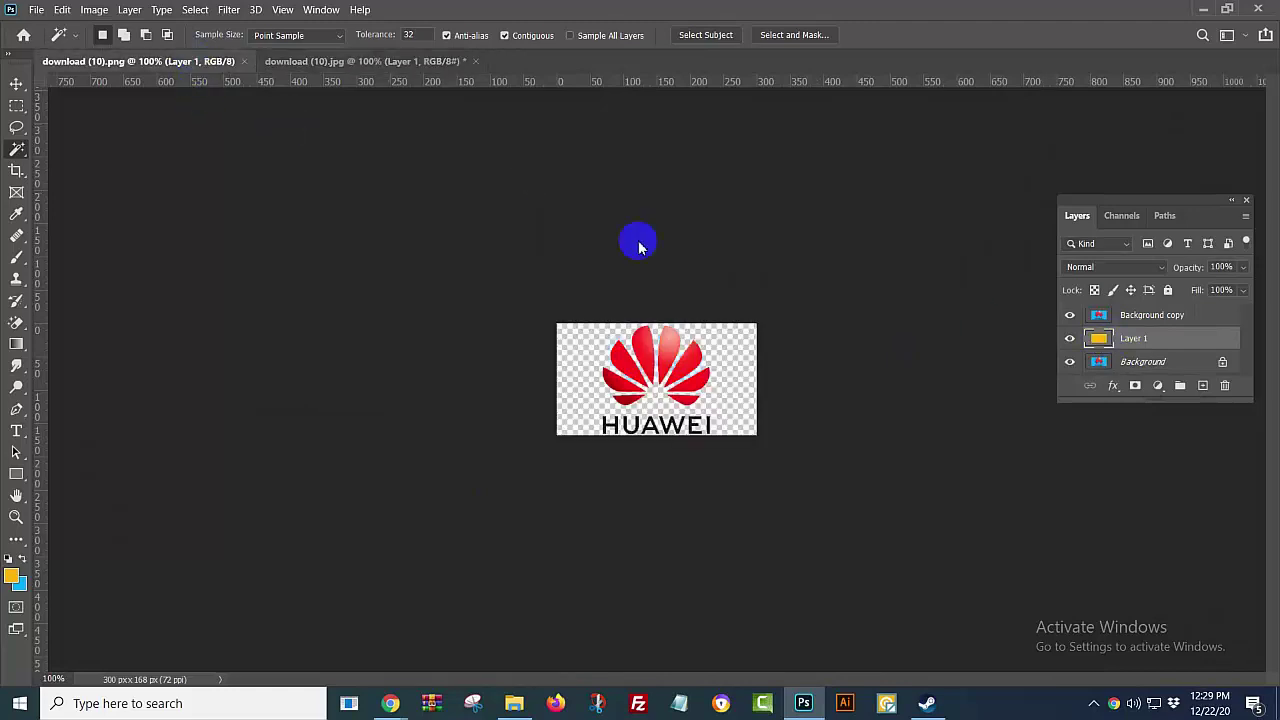
pyautogui.keyDown('ctrl'); pyautogui.click(1202, 386); pyautogui.keyUp('ctrl')
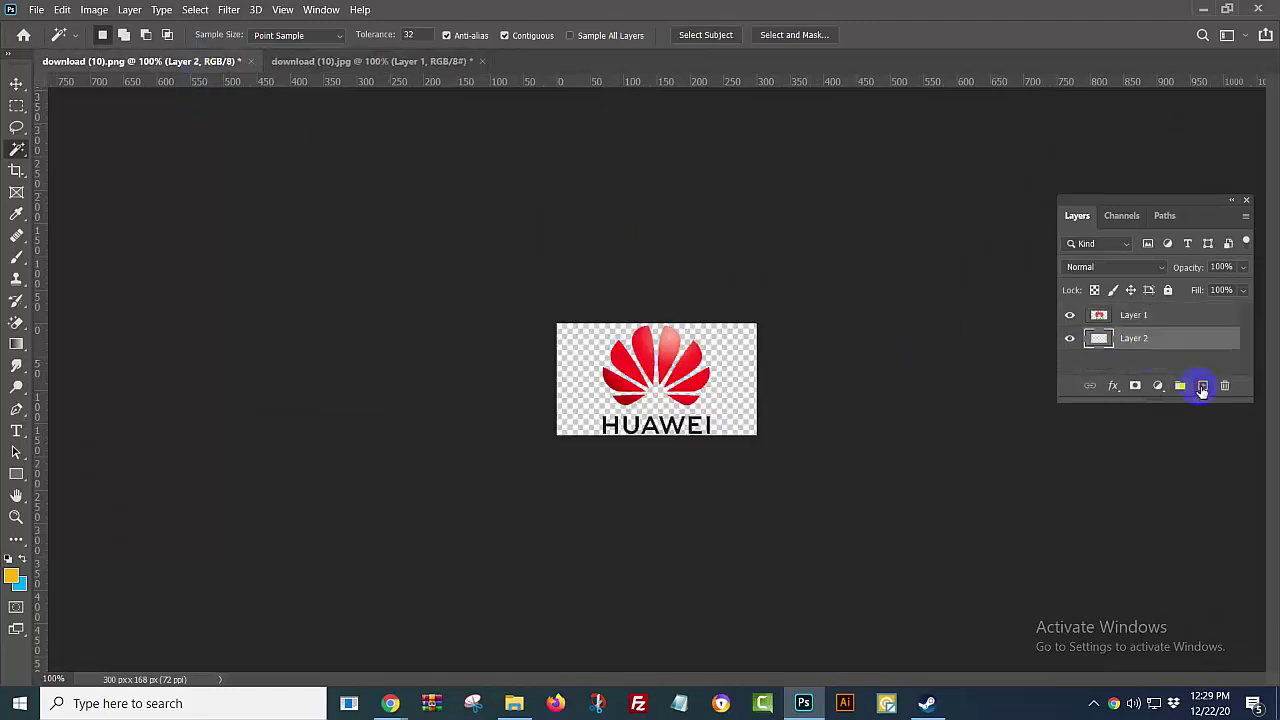
pyautogui.hotkey('alt', 'BackSpace')
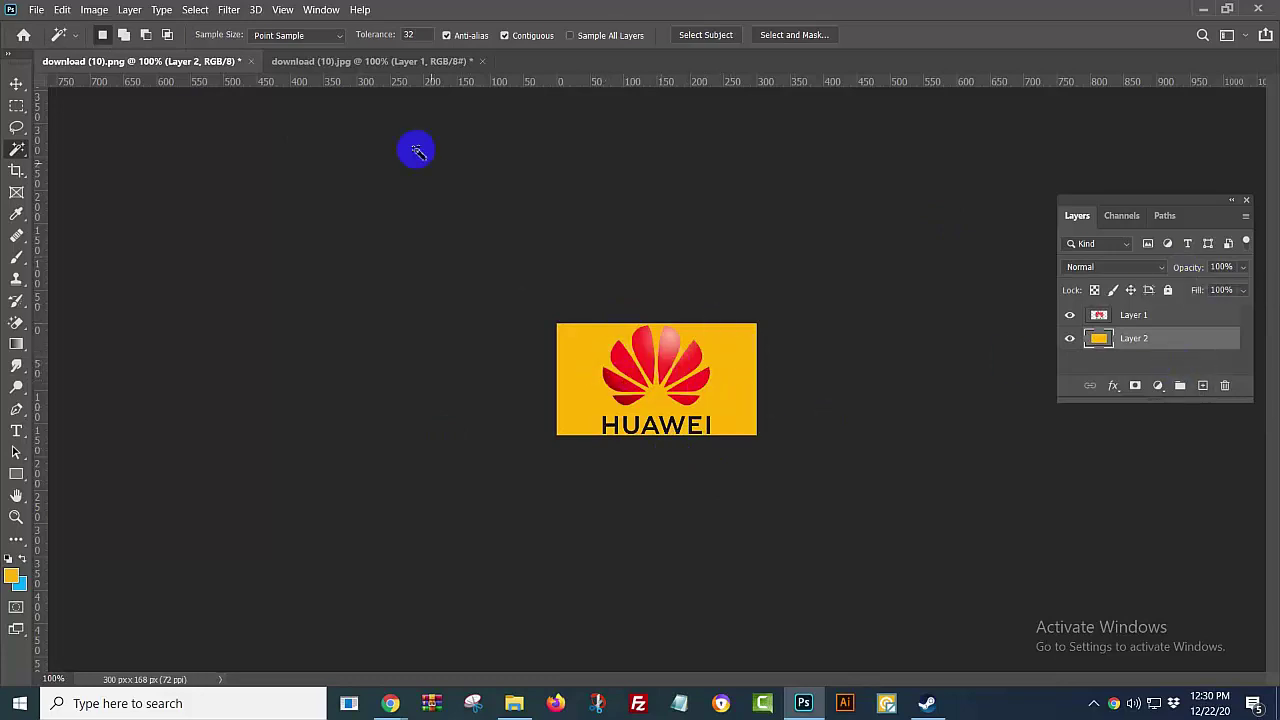
# Step: On the JPG's Background copy, delete the blue background and the blue triangle inside the A
pyautogui.click(395, 61)
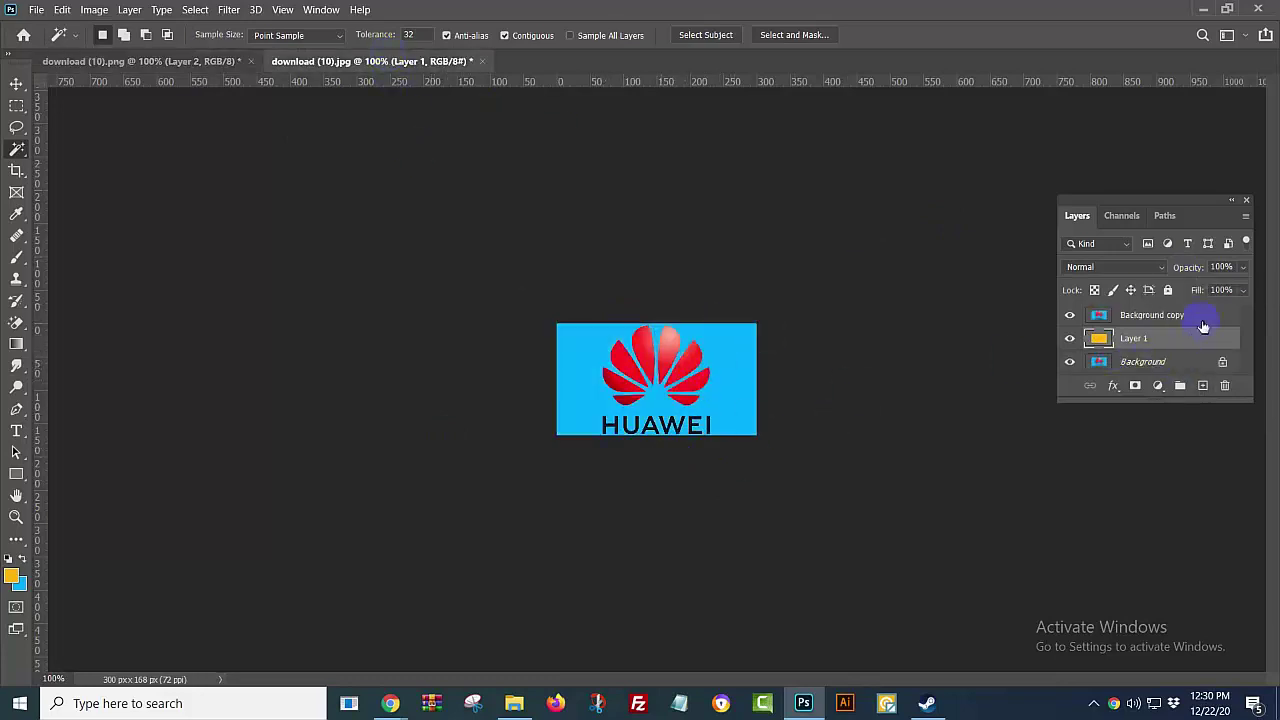
pyautogui.click(1172, 316)
pyautogui.click(572, 358)
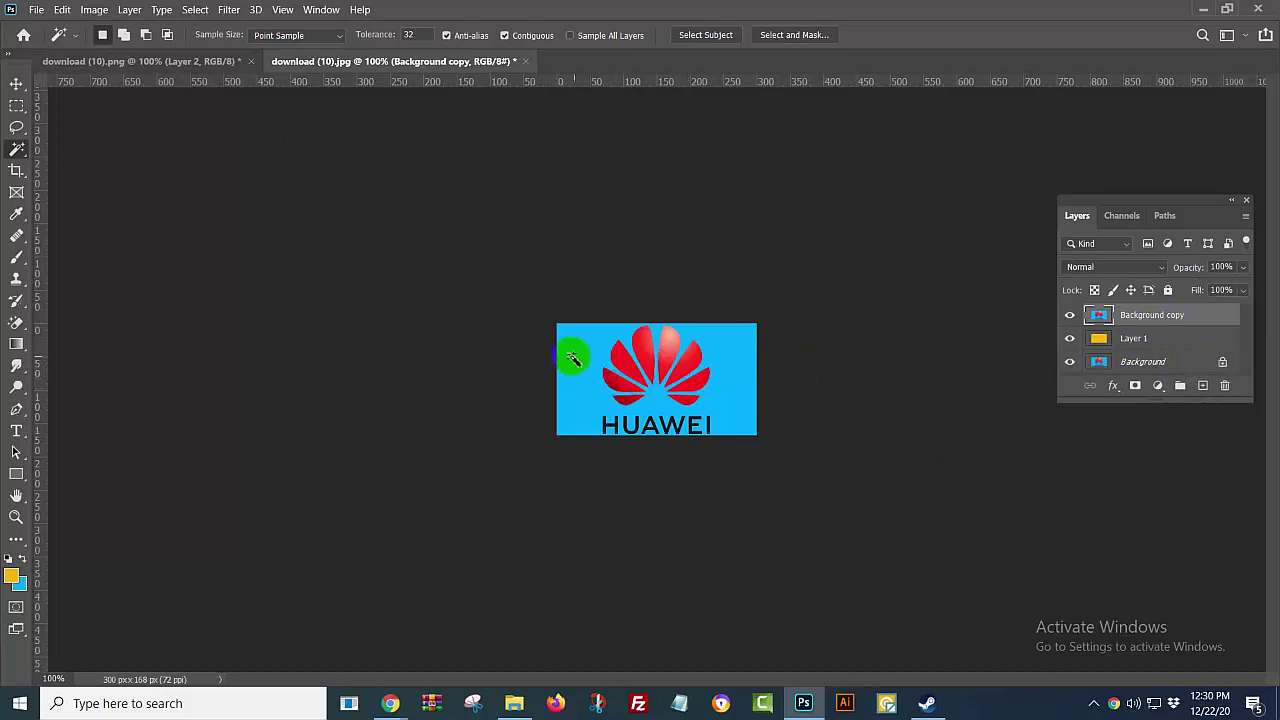
pyautogui.press('Delete')
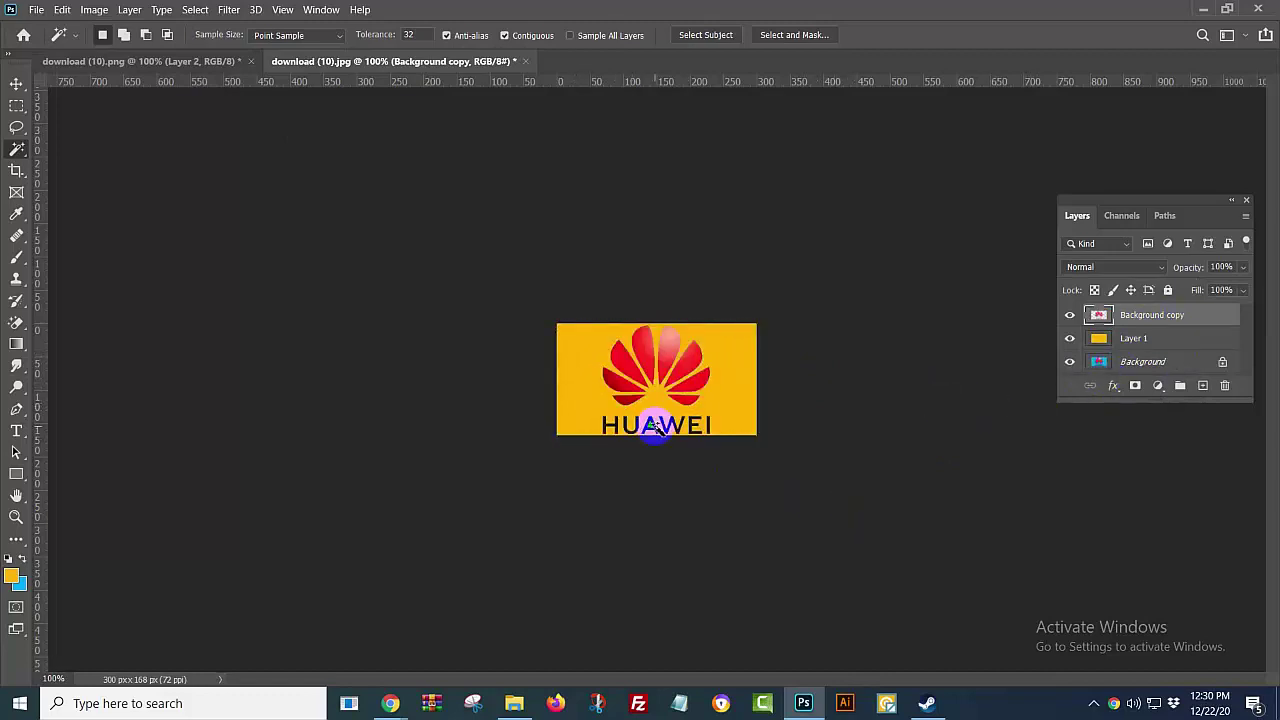
pyautogui.hotkey('ctrl', 'd')
pyautogui.keyDown('ctrl'); pyautogui.click(627, 492); pyautogui.keyUp('ctrl')
pyautogui.click(636, 518)
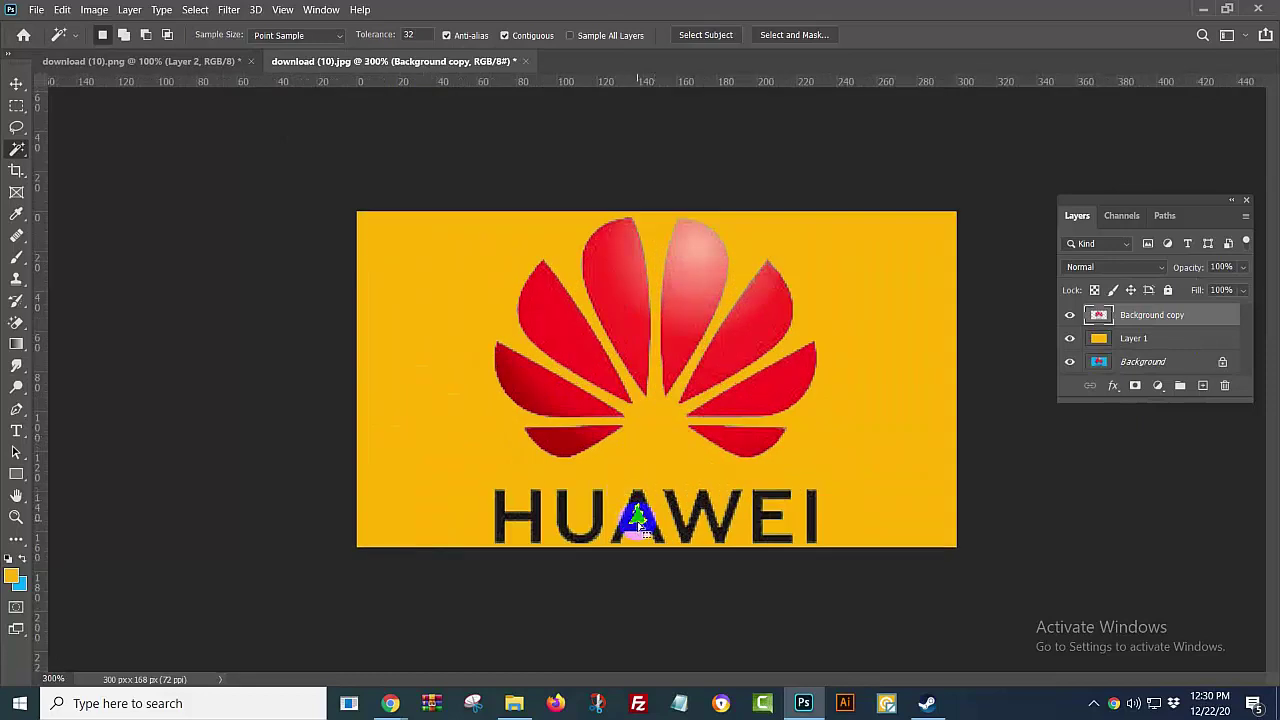
pyautogui.press('Delete')
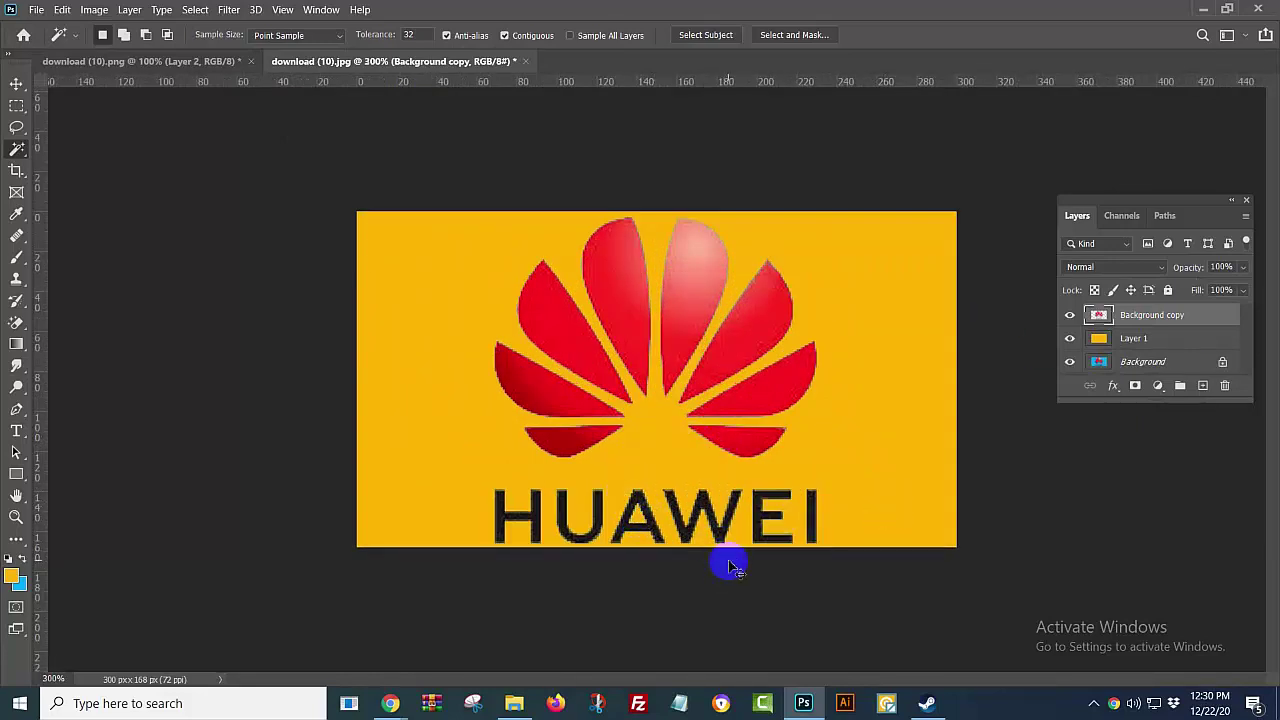
pyautogui.hotkey('ctrl', '-')
pyautogui.hotkey('ctrl', '-')
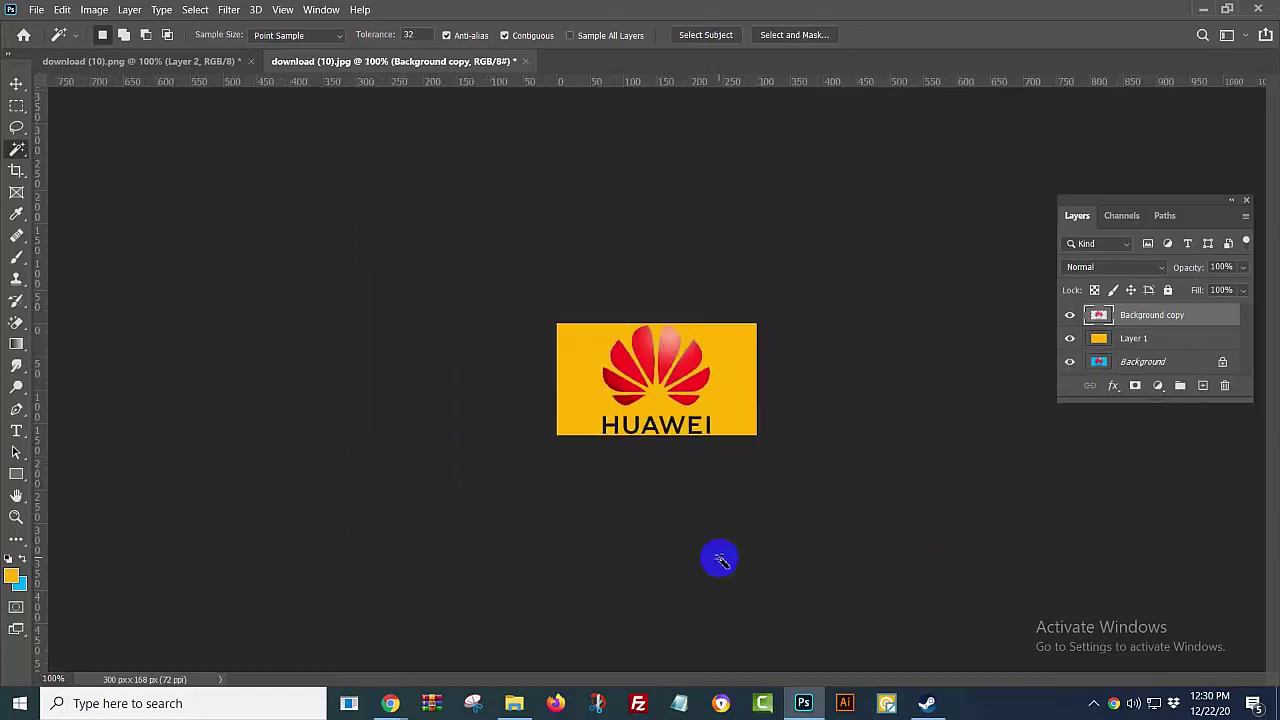
# Step: Close the JPG document, answering the unsaved-changes prompt
pyautogui.click(718, 414)
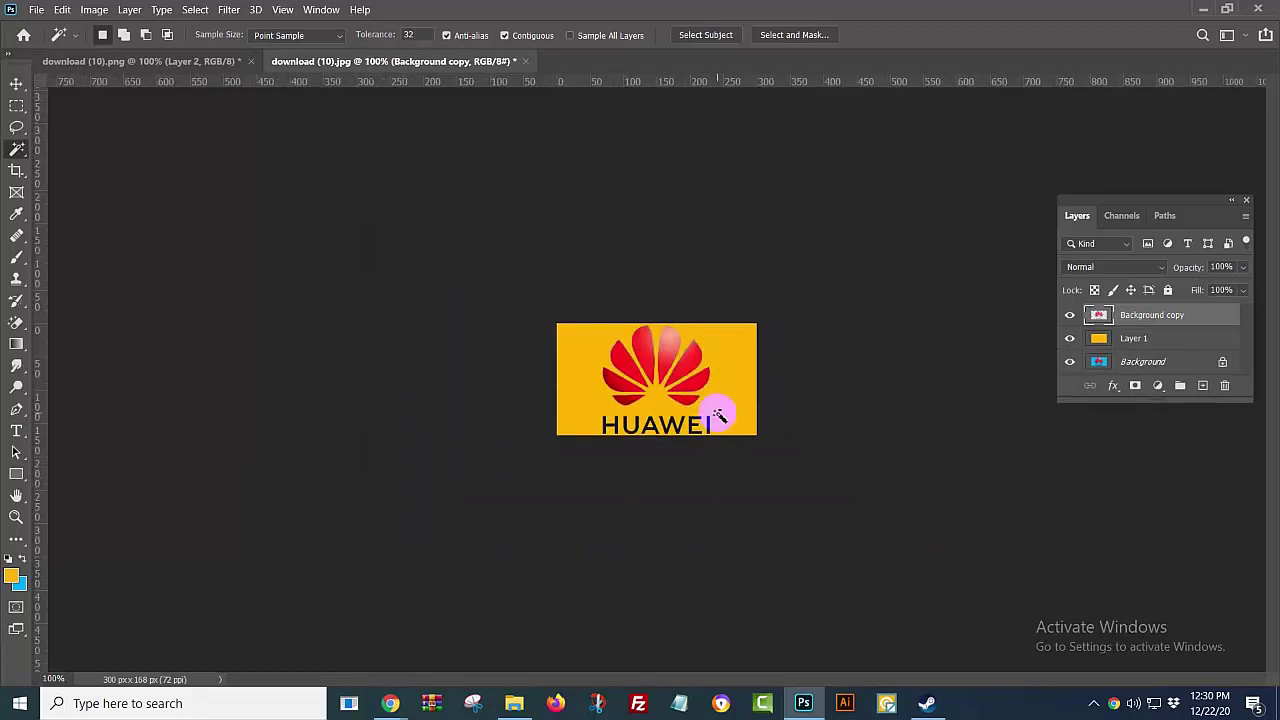
pyautogui.hotkey('ctrl', 'w')
pyautogui.click(674, 277)
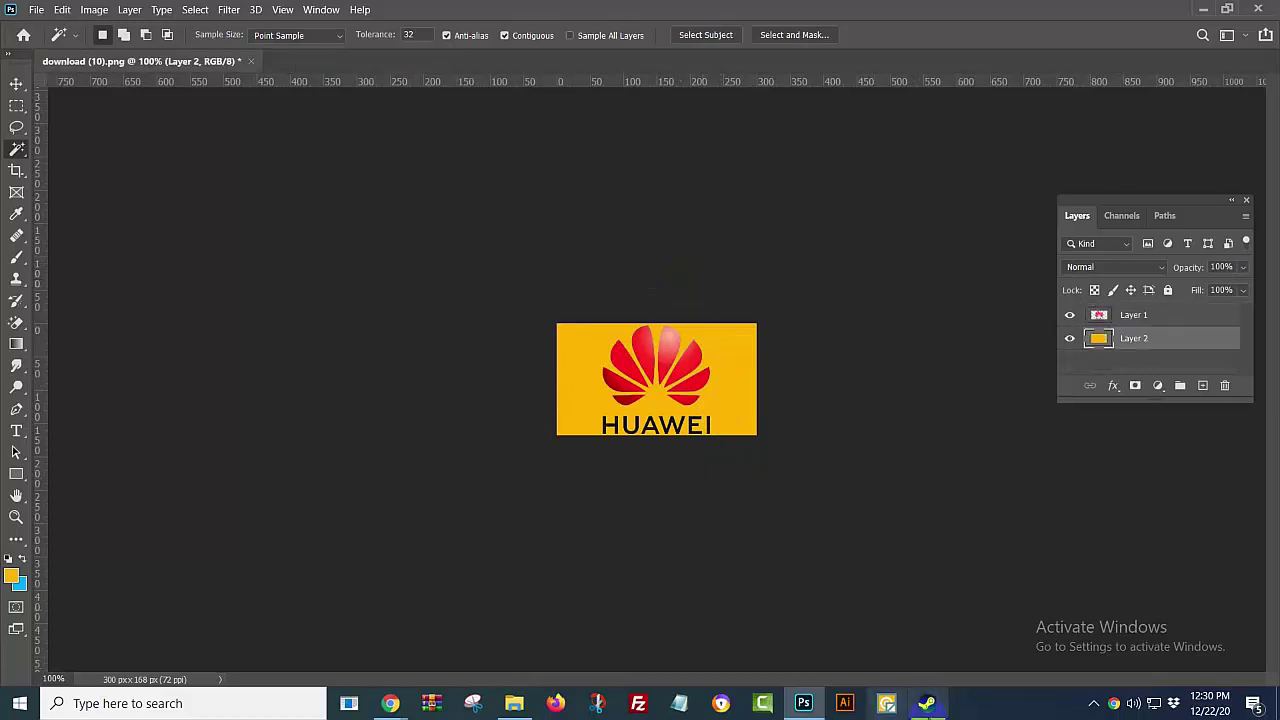
# Step: Close download (10).png, answering the unsaved-changes prompt
pyautogui.hotkey('ctrl', 'w')
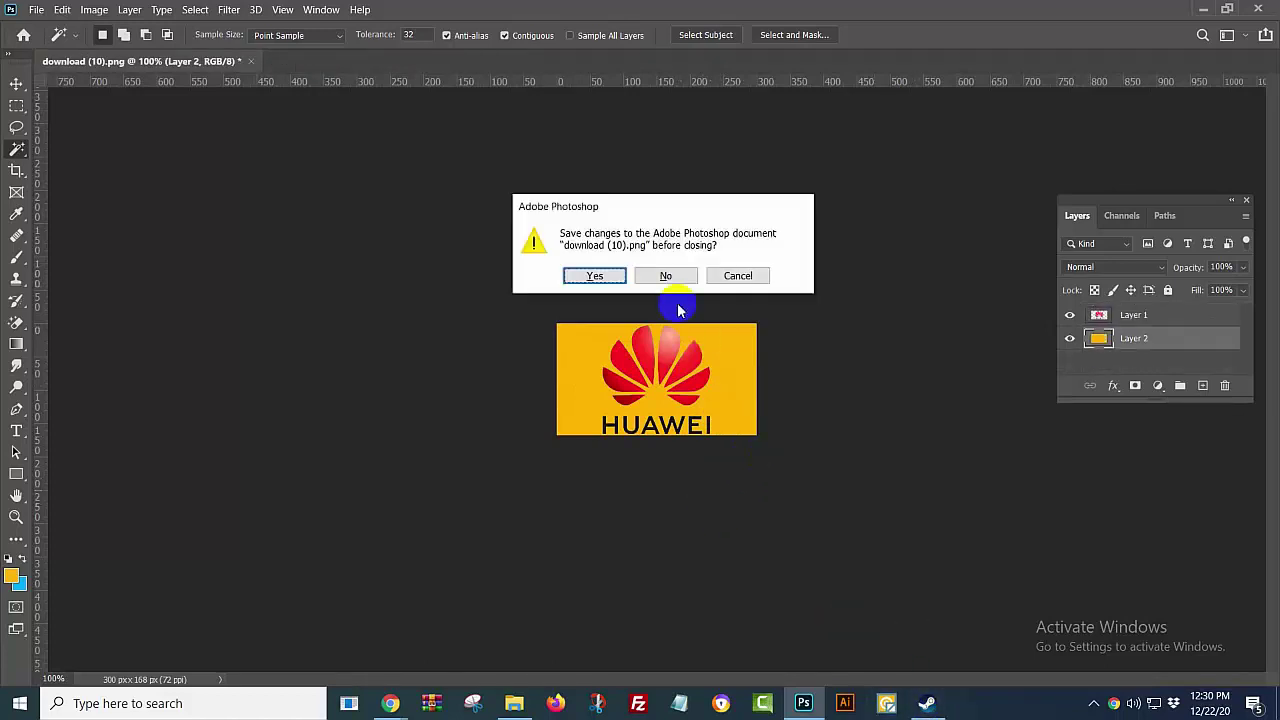
pyautogui.click(674, 277)
pyautogui.click(1093, 703)
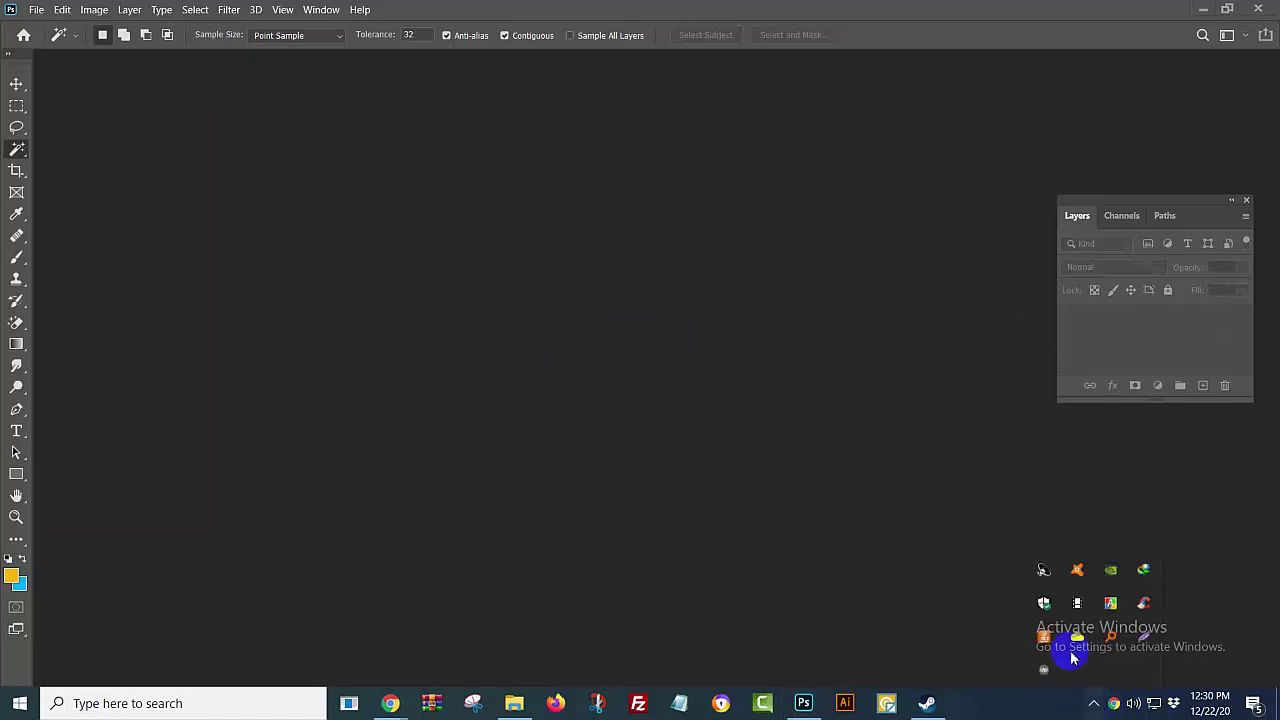